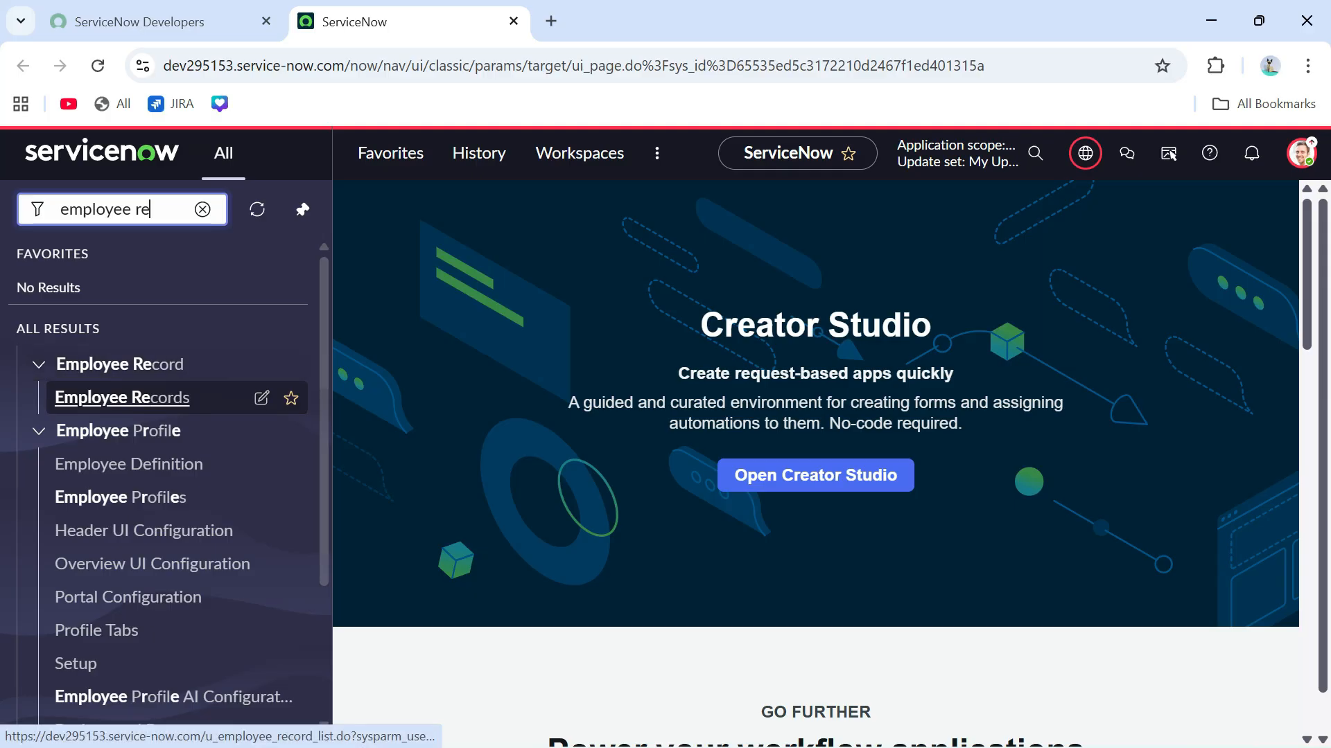
# Open the Employee Records list and its first record in separate tabs, and show the record's Important Dates section
pyautogui.keyDown('ctrl'); pyautogui.click(122, 397); pyautogui.keyUp('ctrl')
pyautogui.click(603, 22)
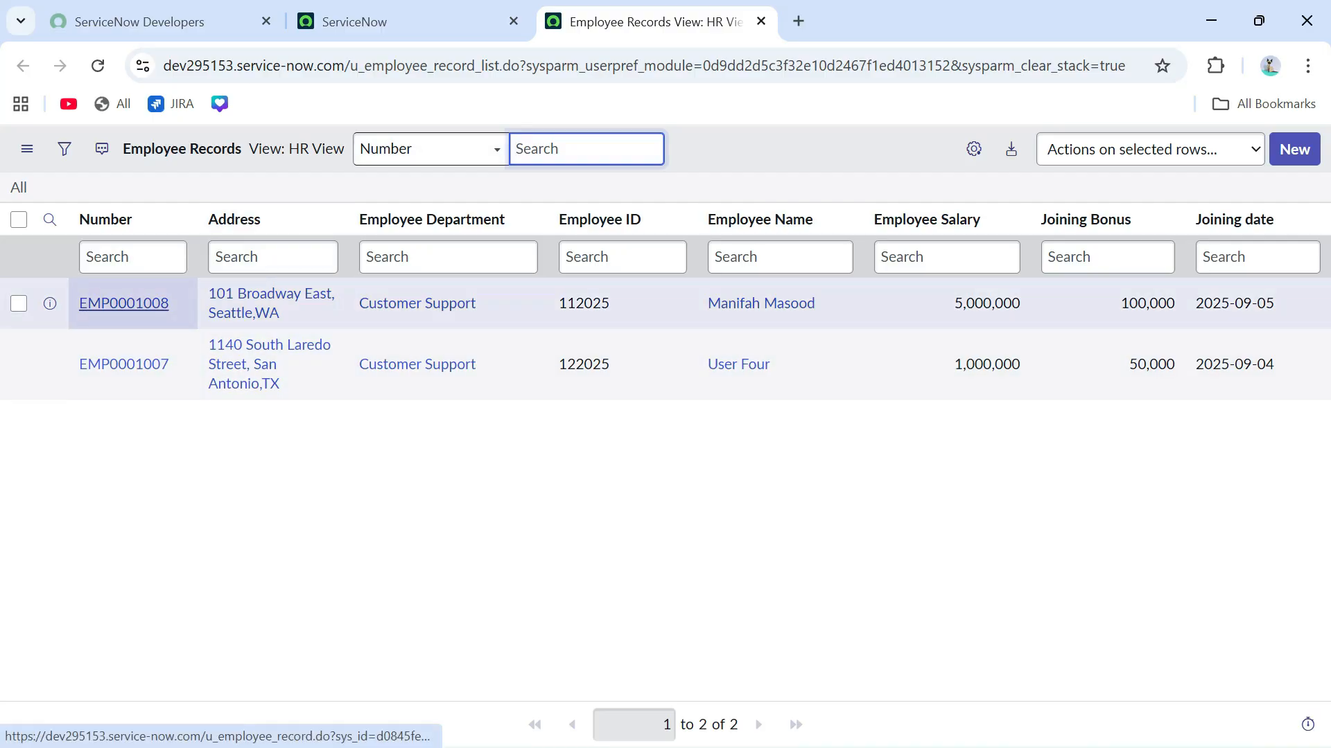
pyautogui.keyDown('ctrl'); pyautogui.click(124, 303); pyautogui.keyUp('ctrl')
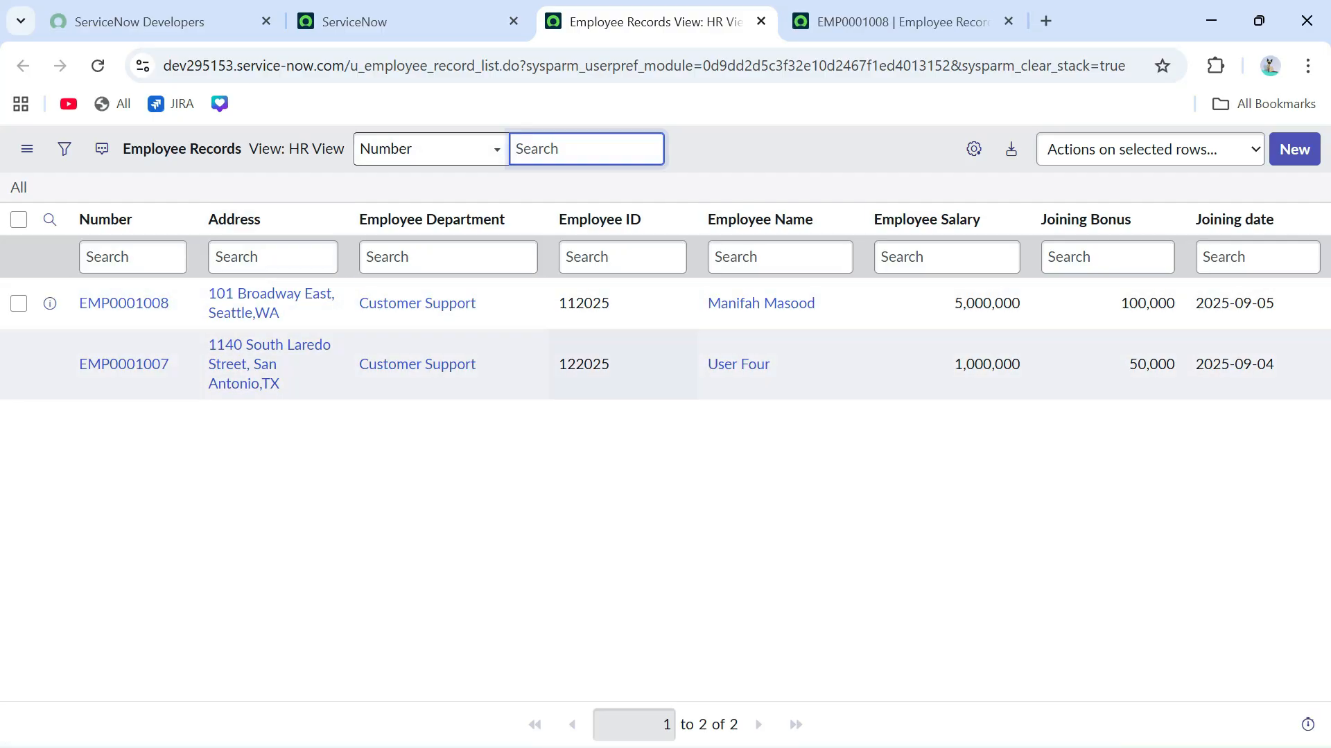
pyautogui.click(866, 22)
pyautogui.click(429, 499)
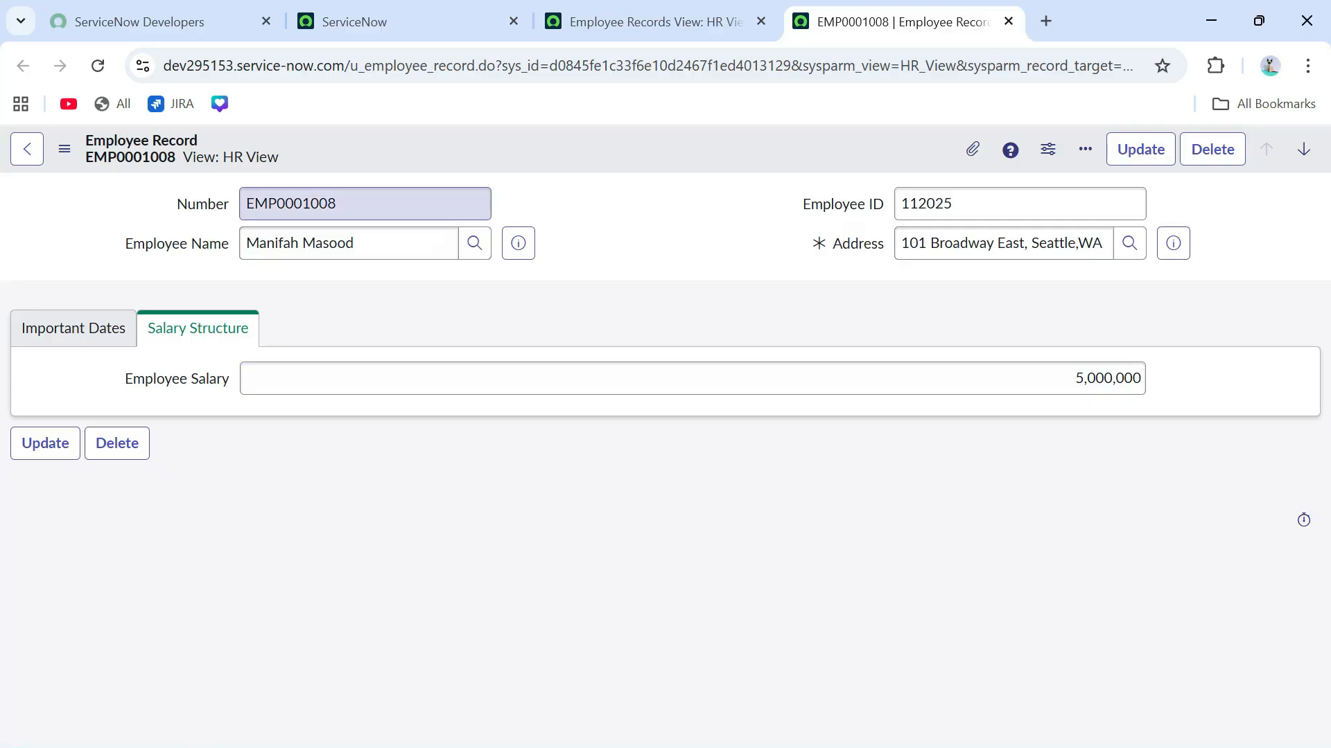
pyautogui.click(73, 329)
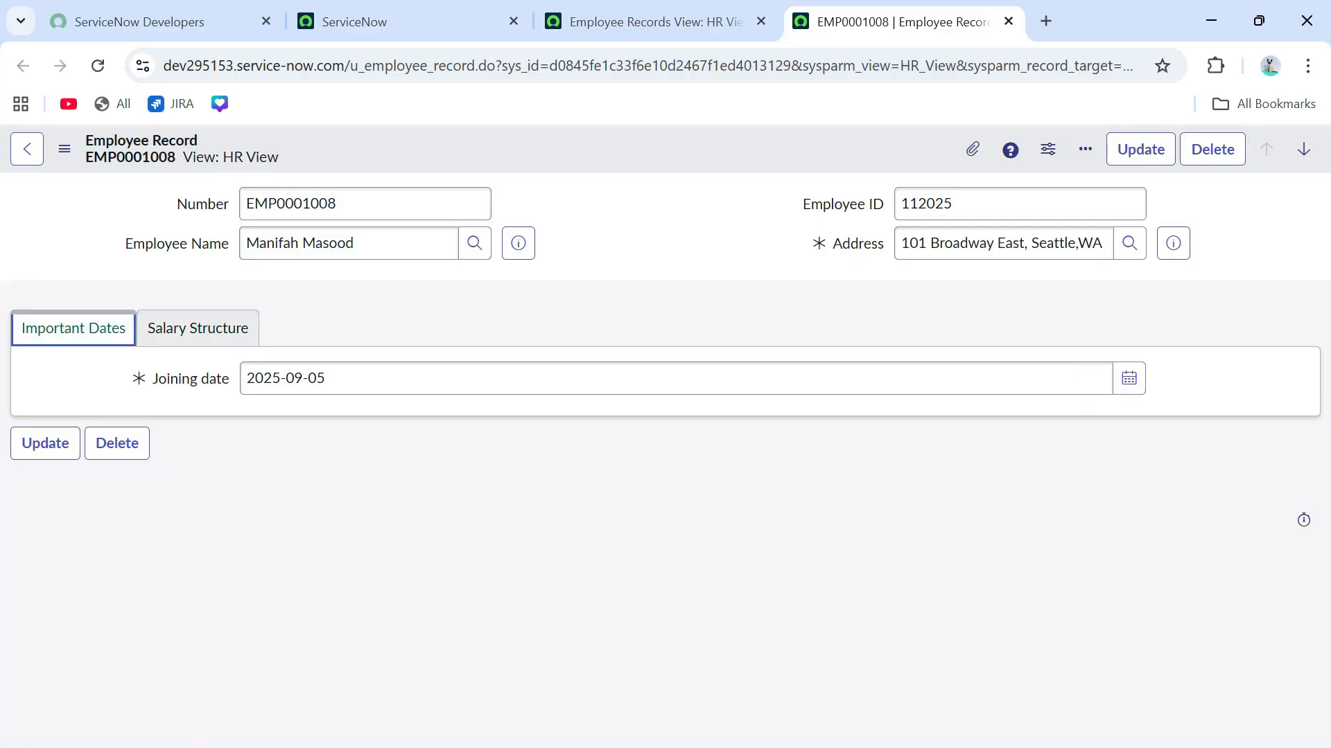
pyautogui.click(644, 22)
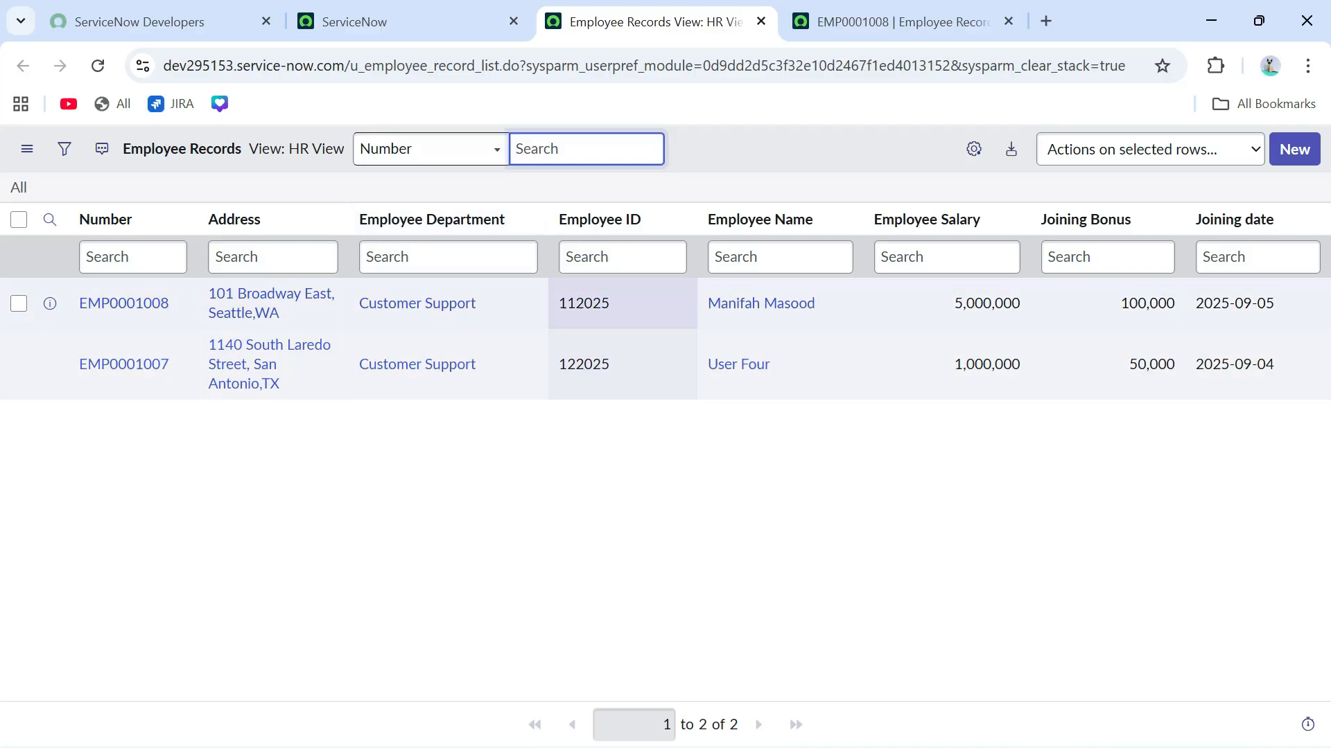
pyautogui.click(866, 22)
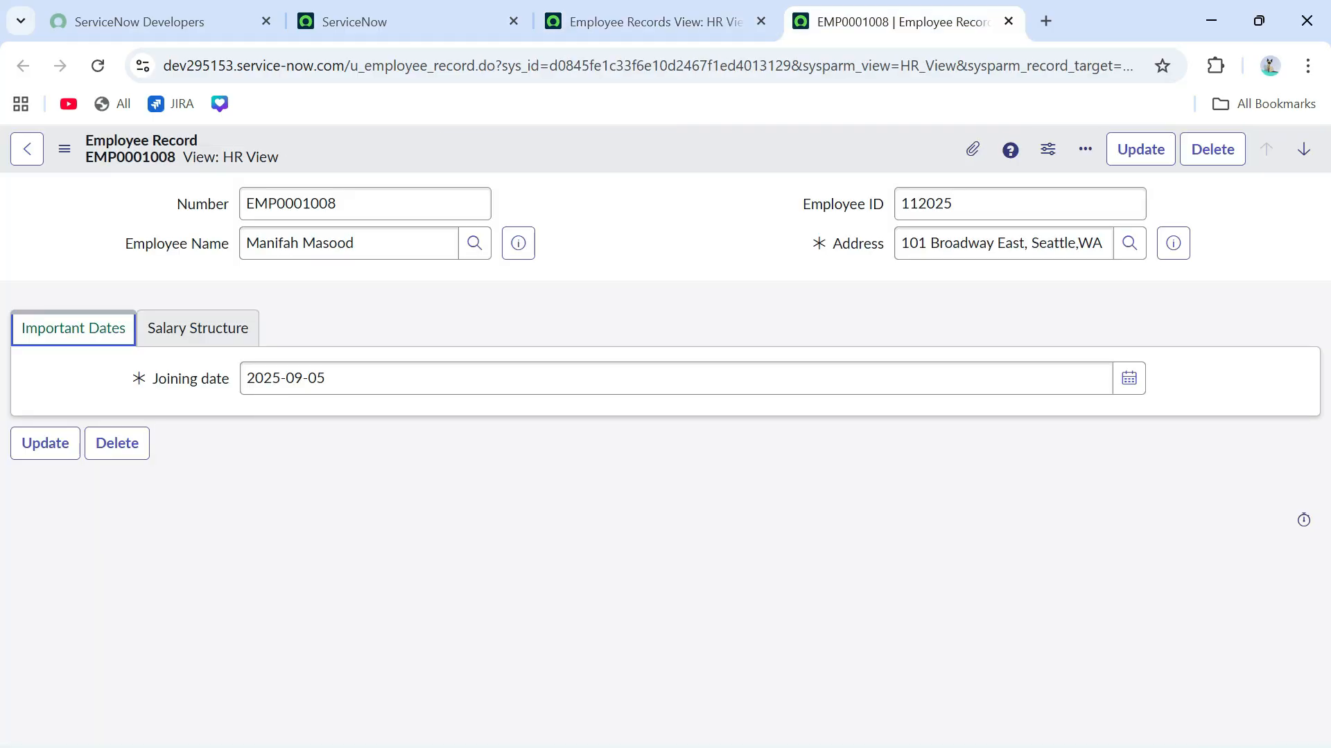
pyautogui.click(354, 22)
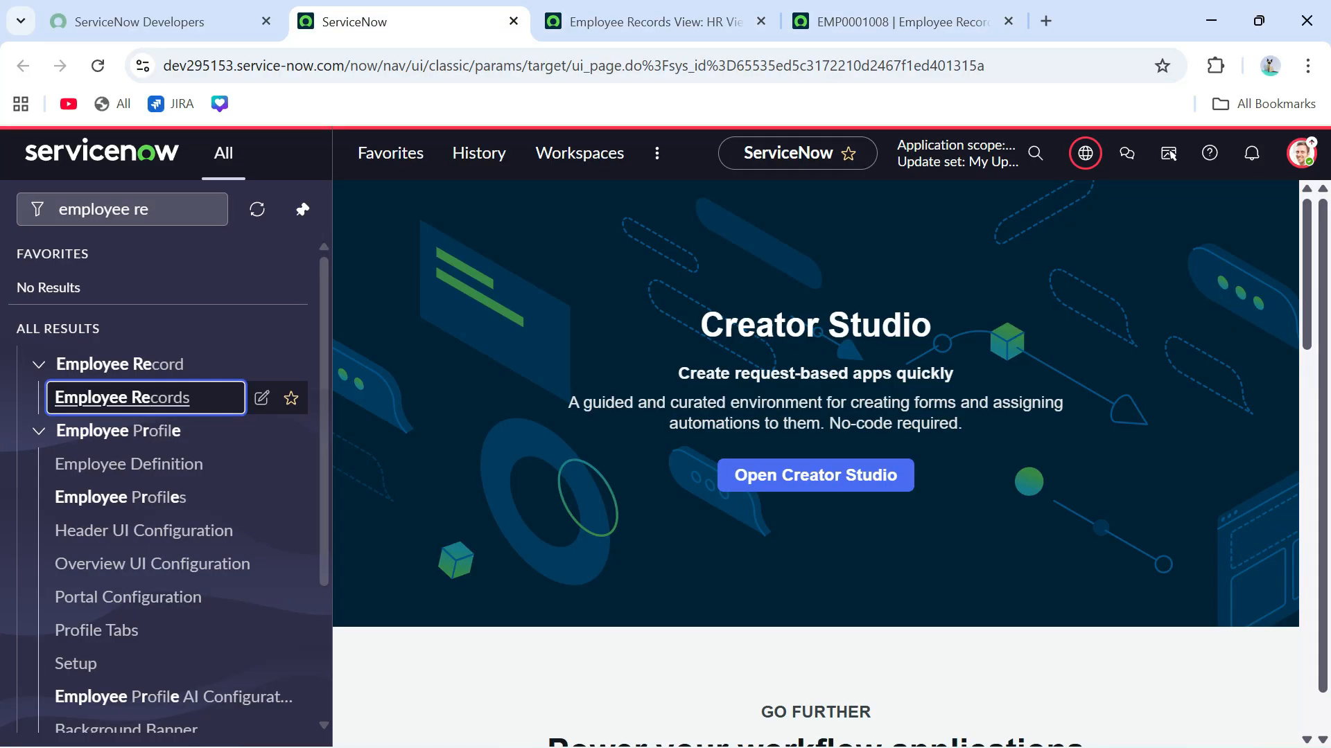
pyautogui.click(1302, 152)
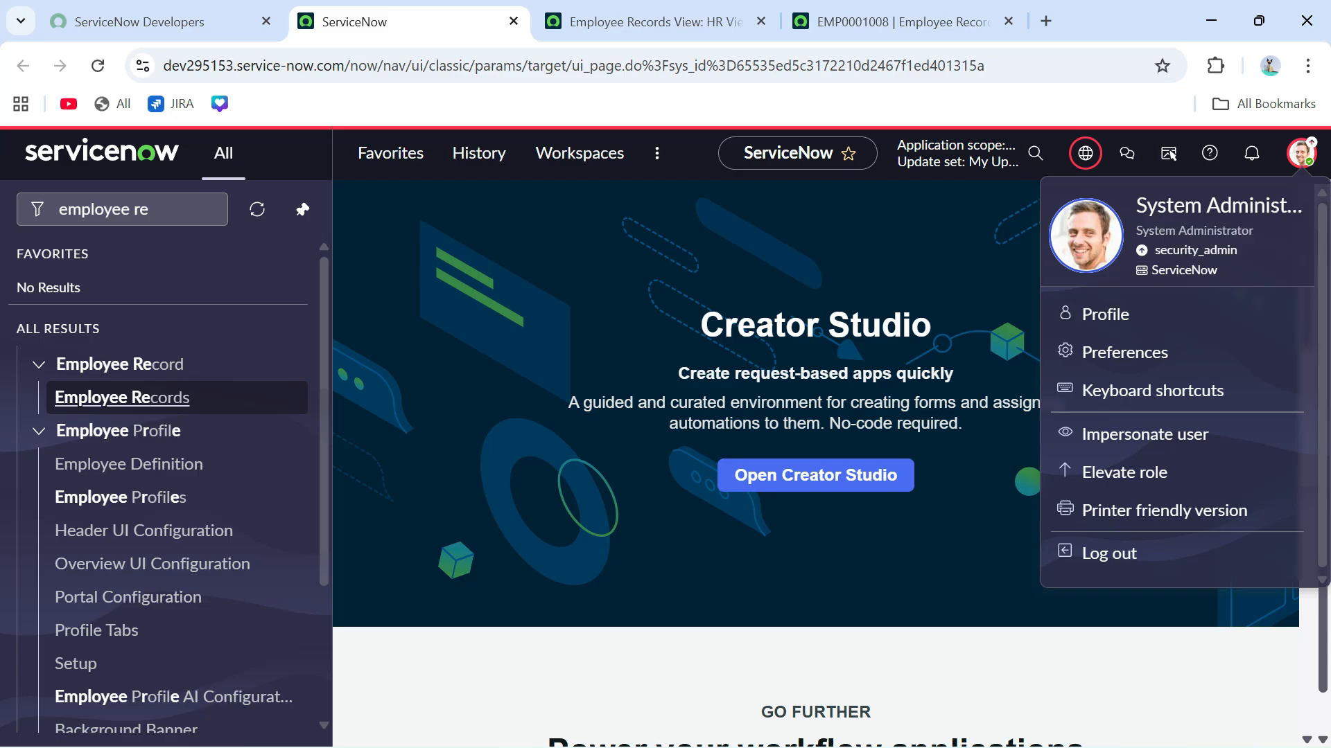
pyautogui.click(652, 21)
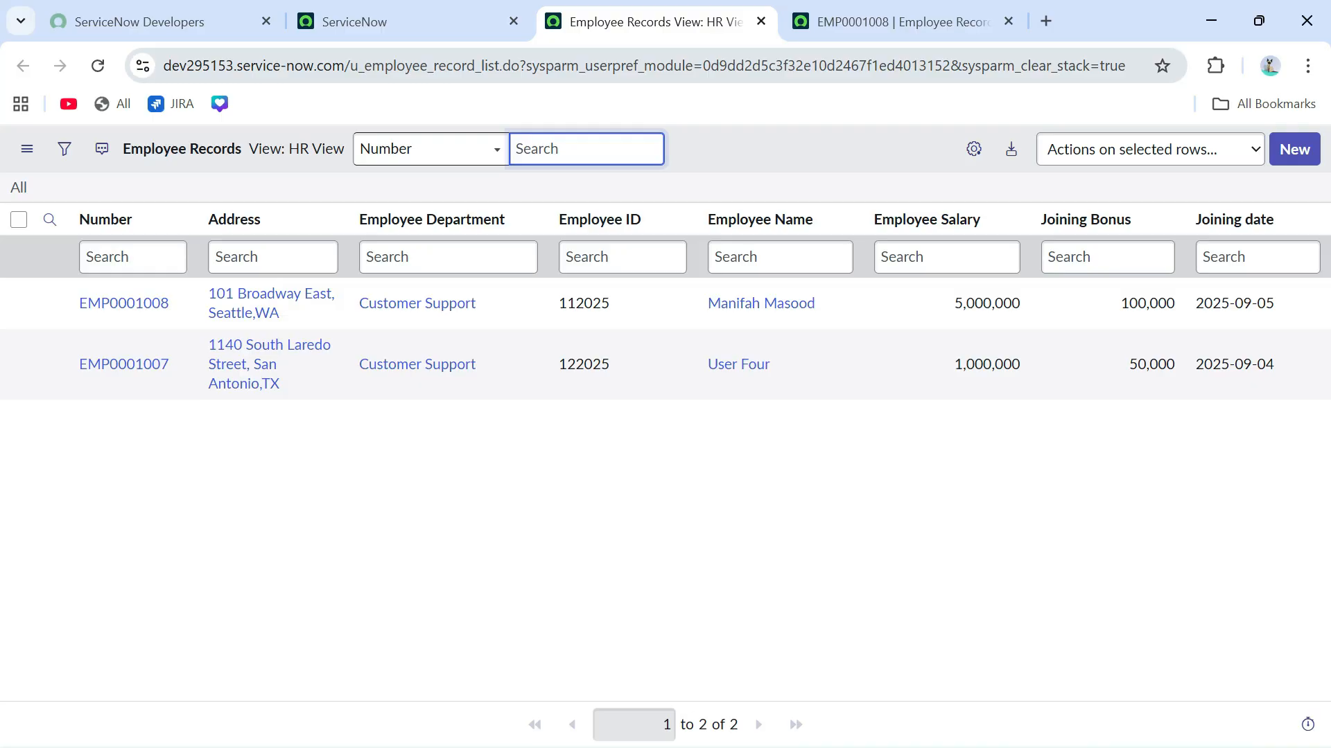
# Return to the open employee record and open the configuration of its table
pyautogui.click(901, 22)
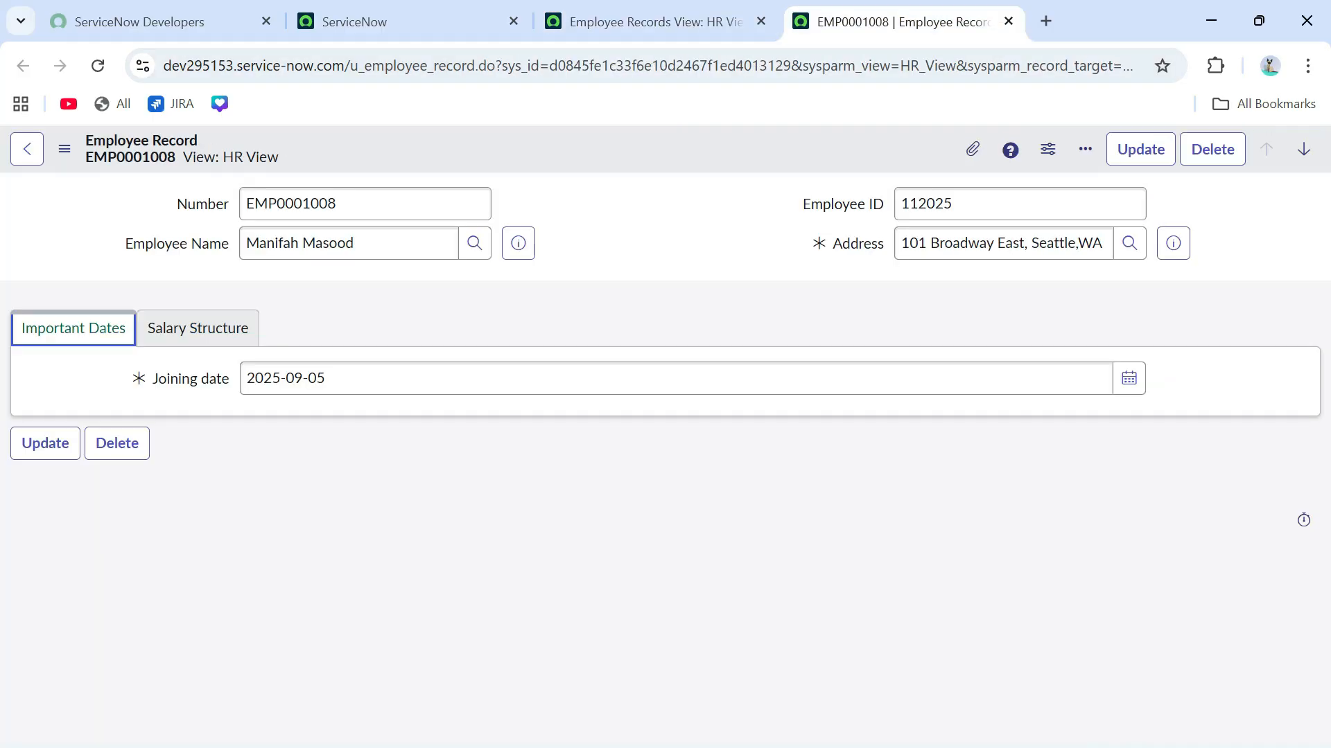
pyautogui.rightClick(665, 147)
pyautogui.moveTo(721, 262)
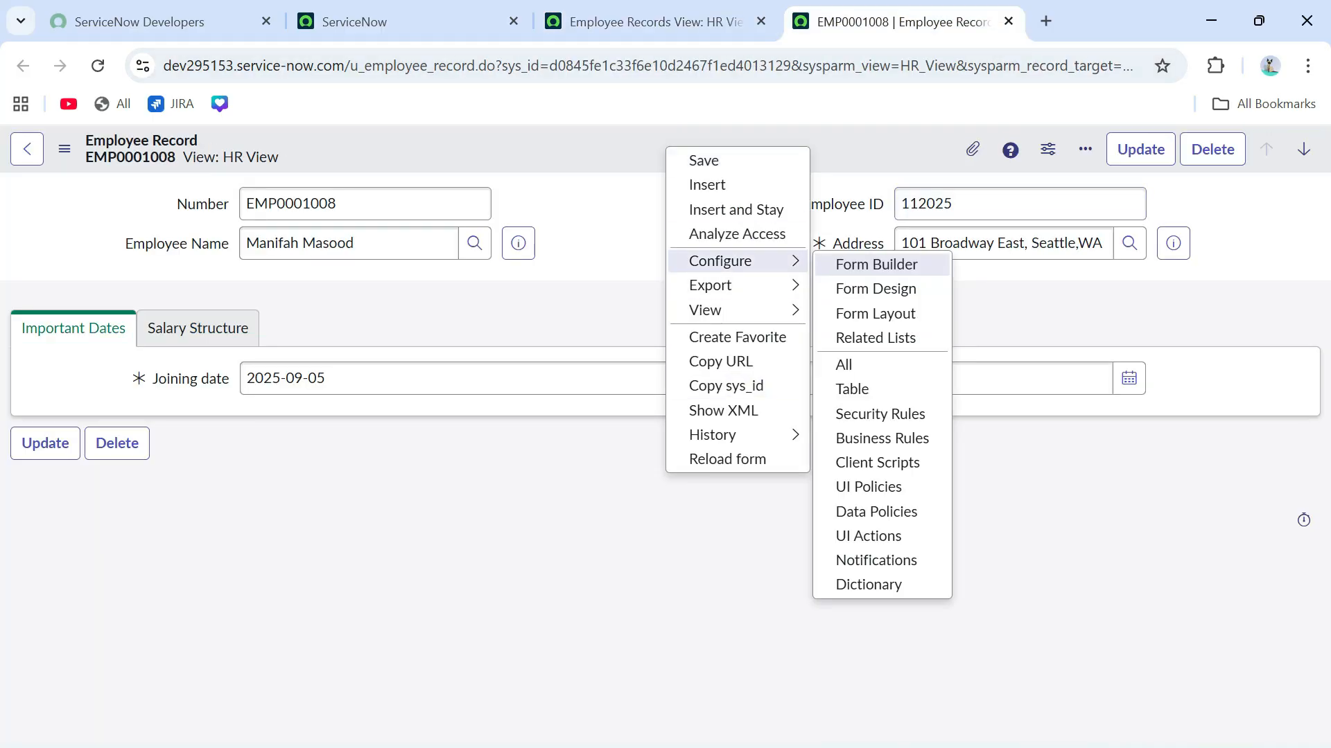
pyautogui.click(852, 389)
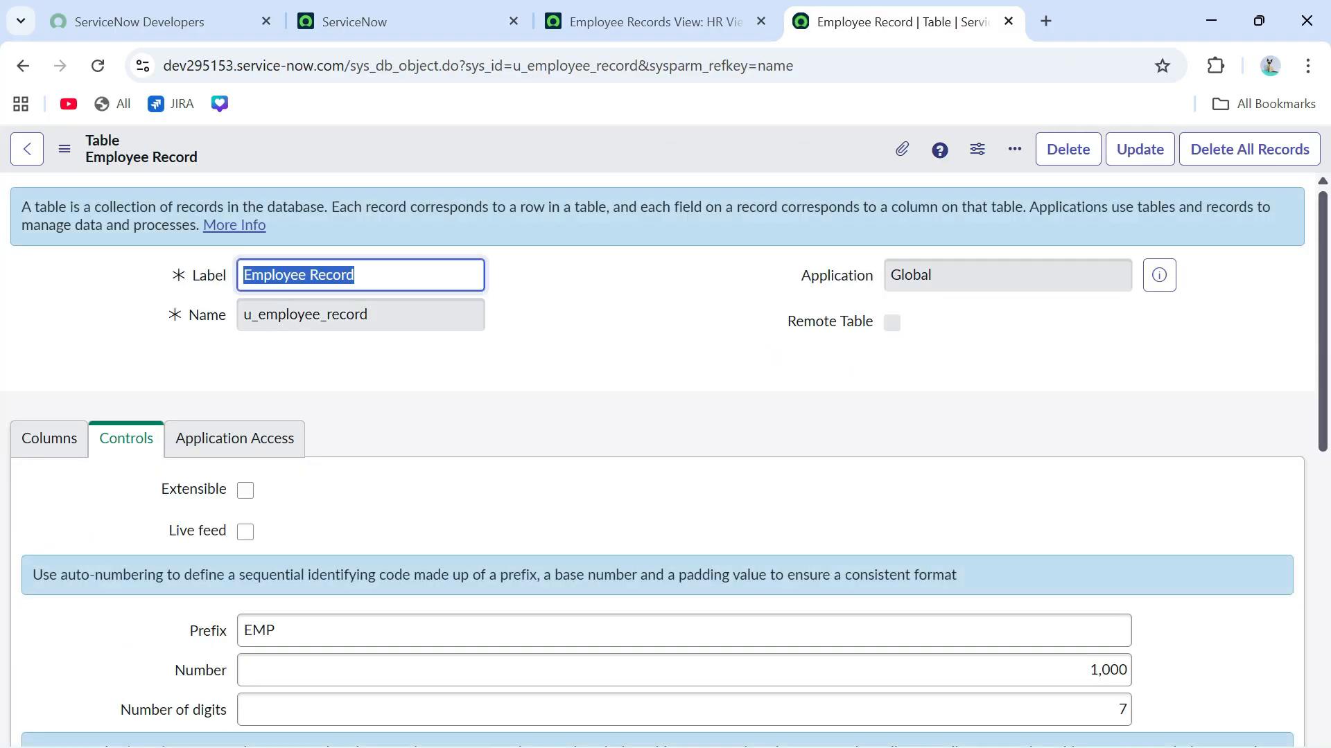
# Examine the Employee Record table's access control setting and the user role it requires
pyautogui.scroll(-2, 657, 459)
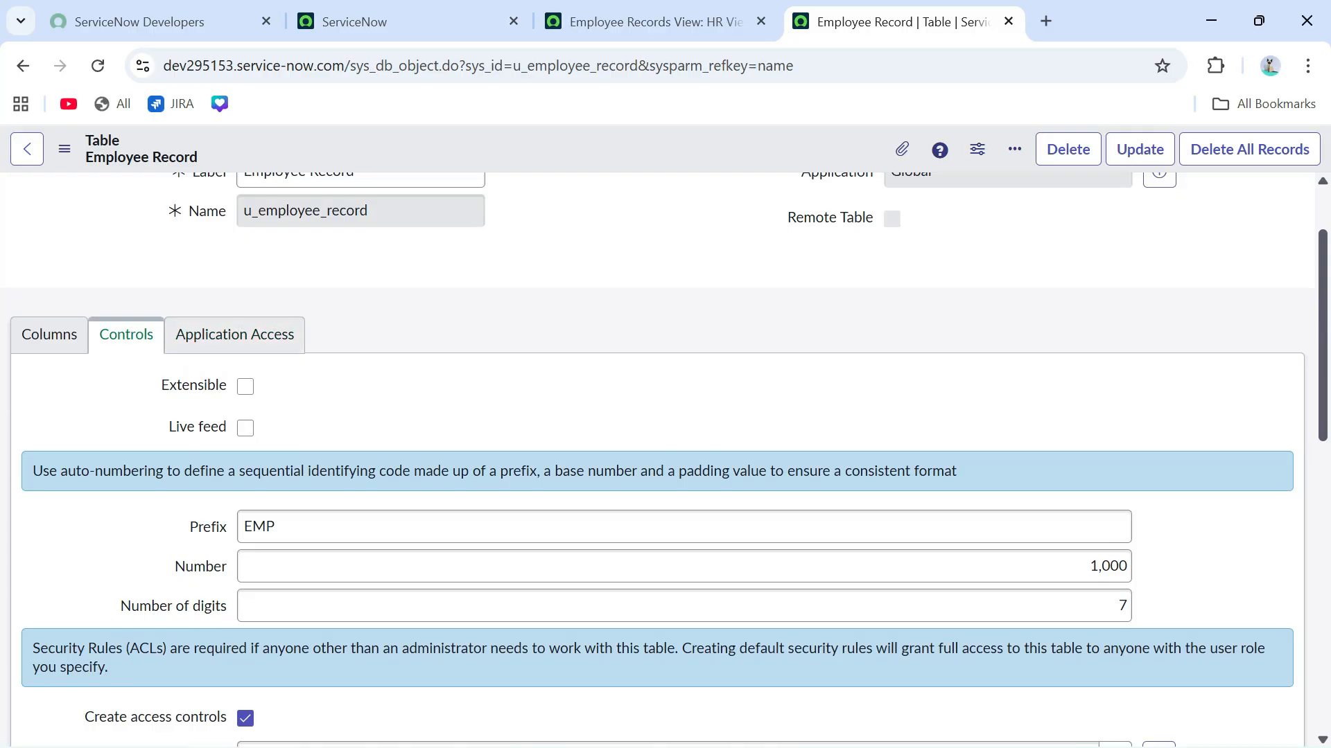
pyautogui.scroll(-5, 666, 459)
pyautogui.moveTo(406, 447); pyautogui.dragTo(243, 446)
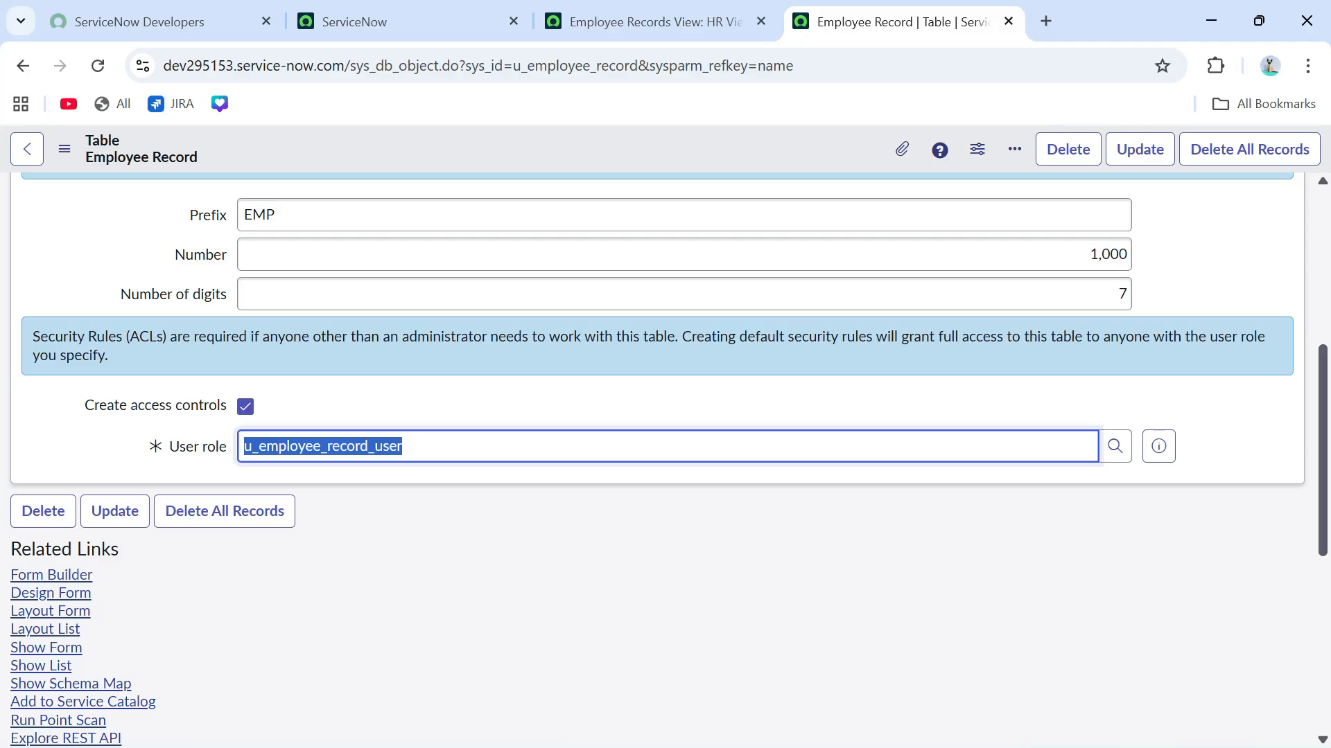
pyautogui.click(486, 555)
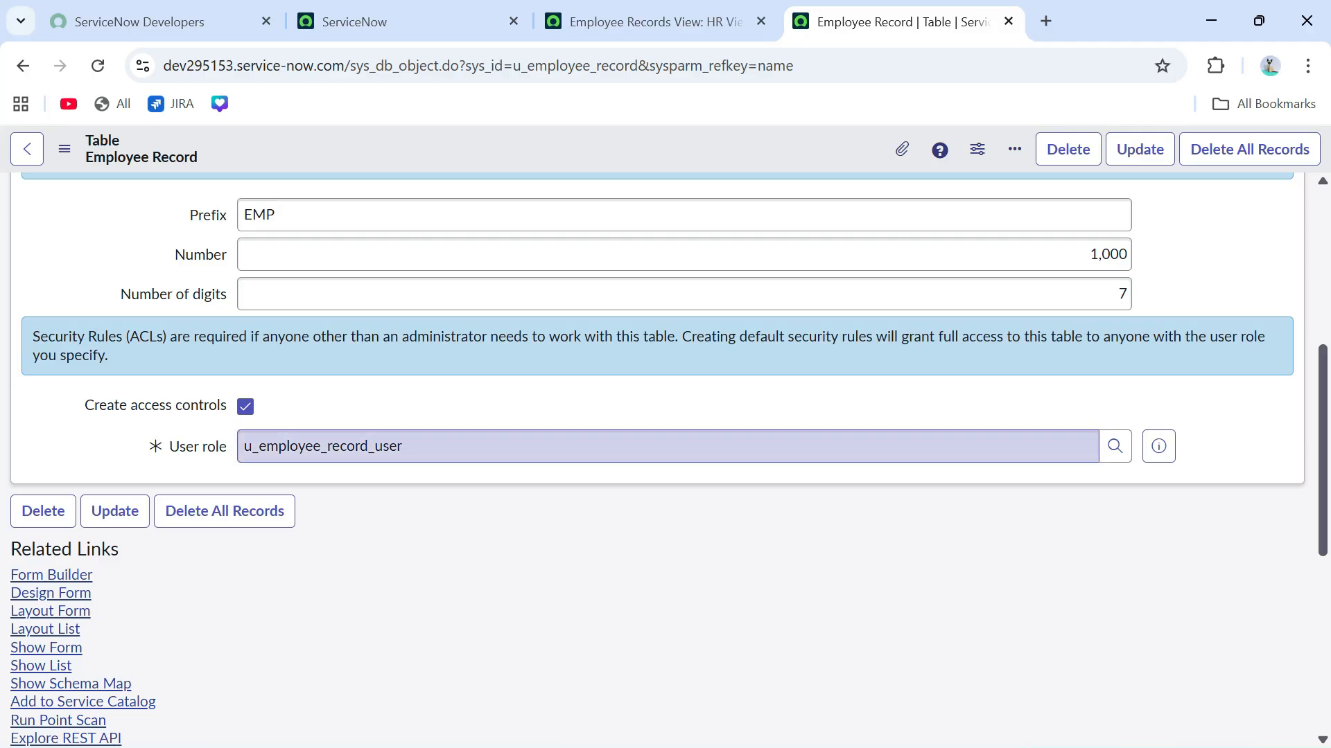
pyautogui.doubleClick(443, 446)
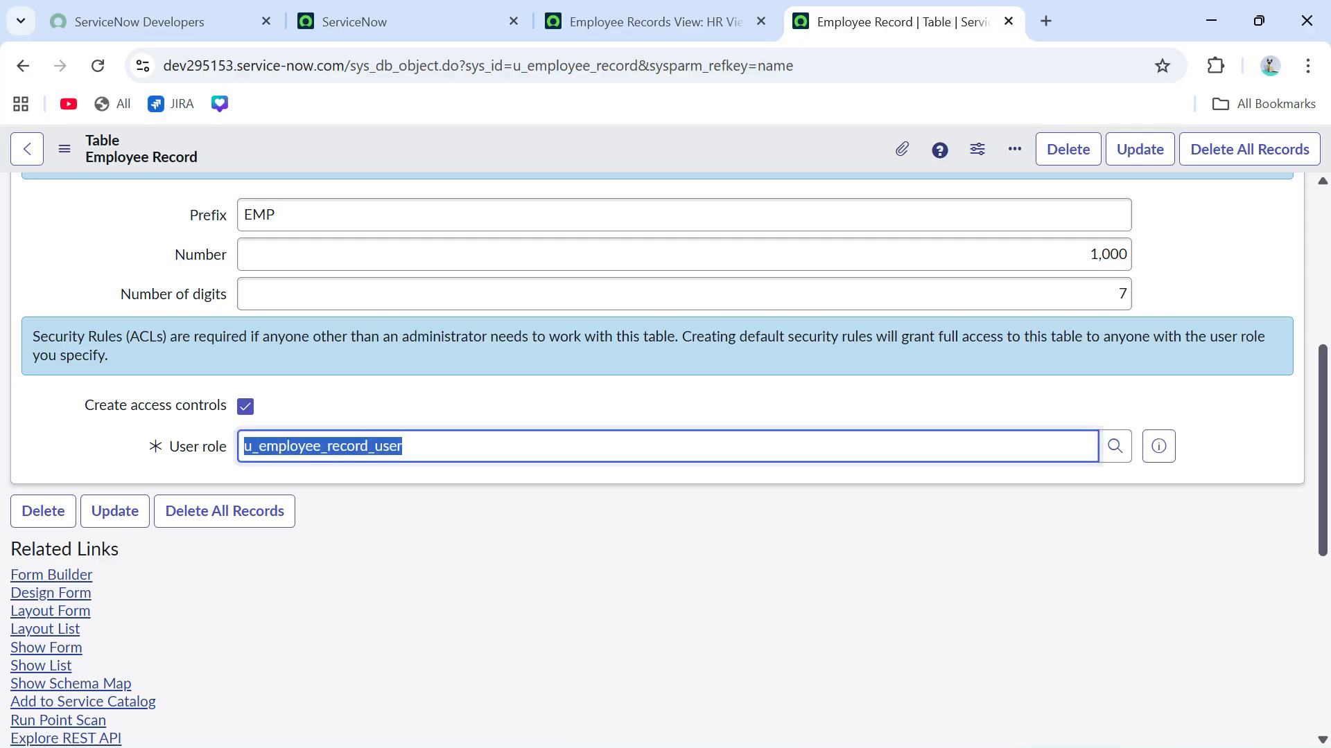
pyautogui.click(485, 554)
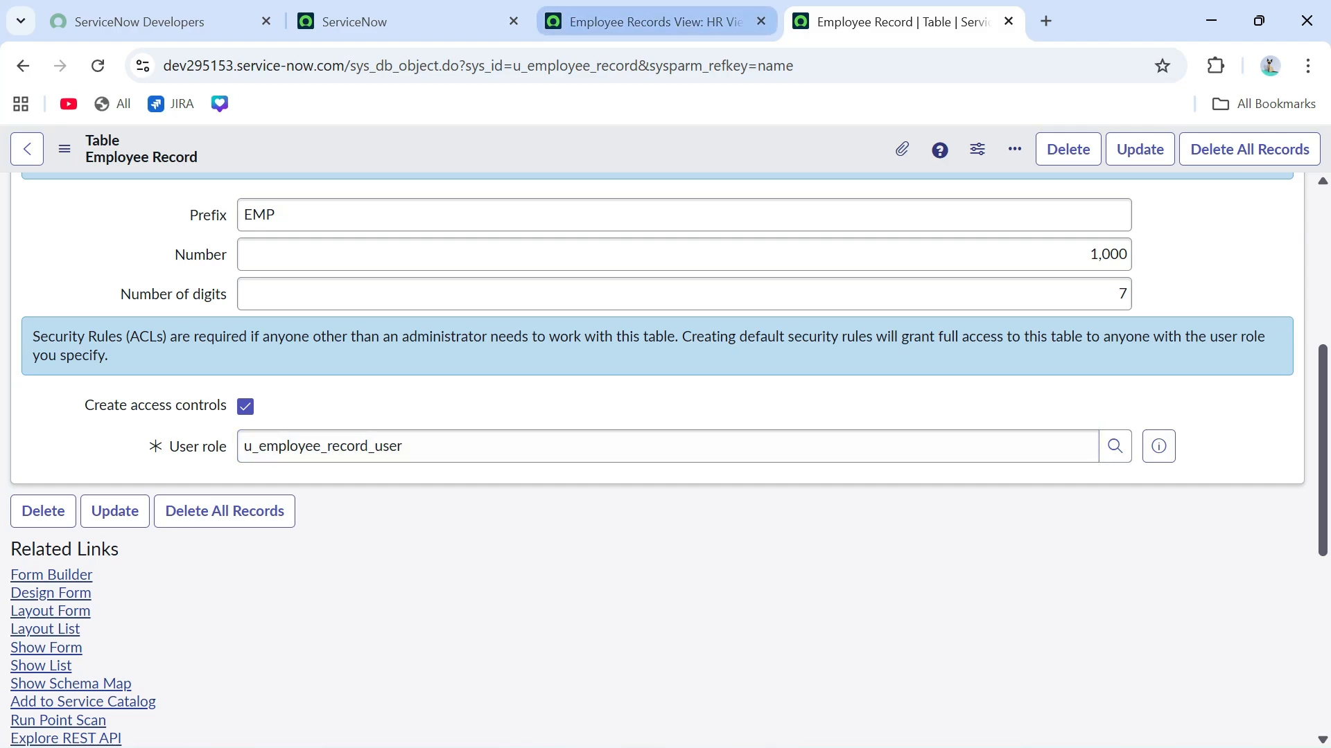
pyautogui.click(644, 22)
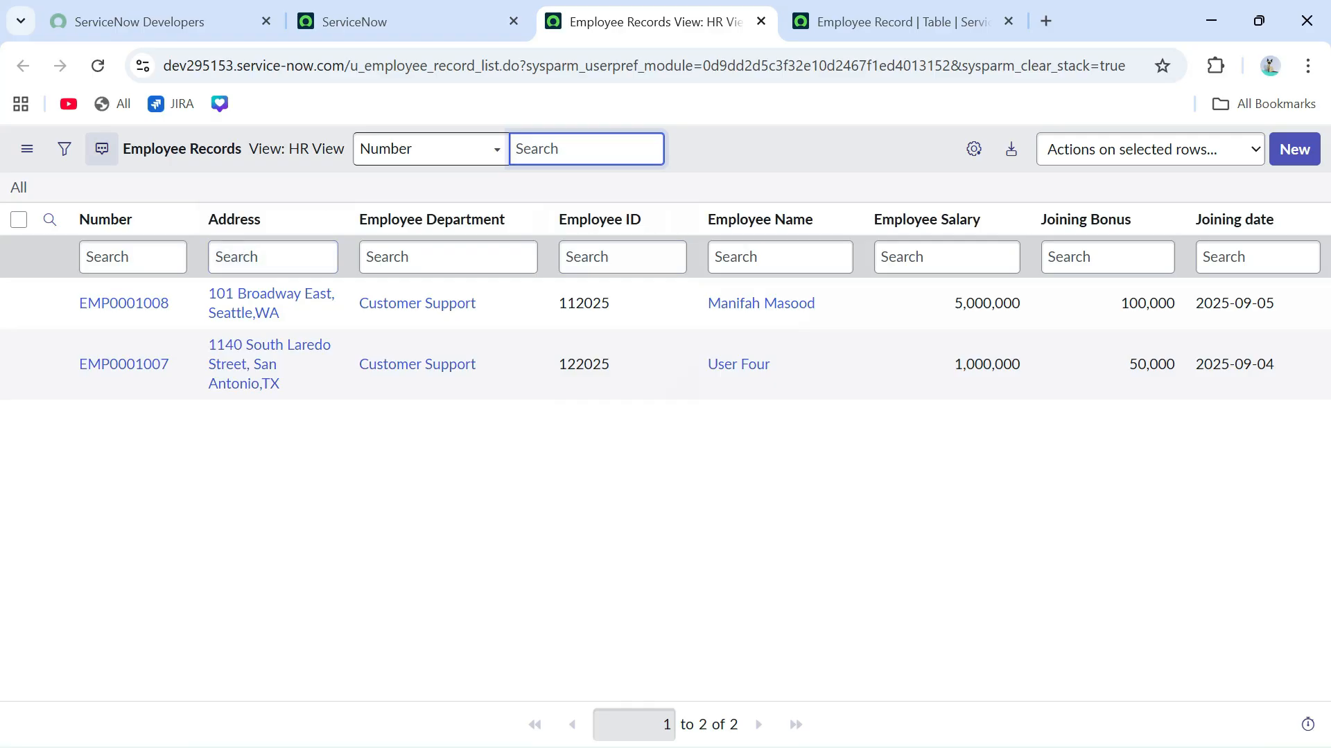
pyautogui.click(894, 22)
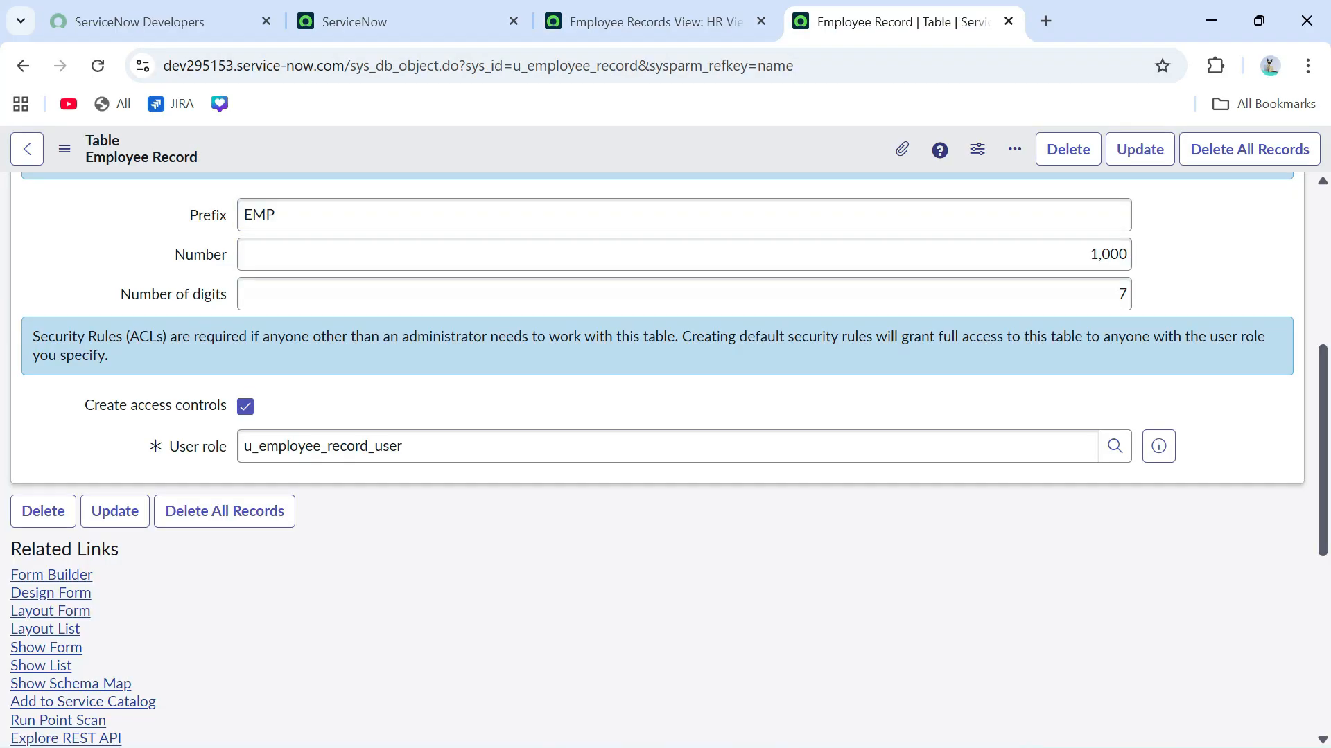
pyautogui.moveTo(404, 446); pyautogui.dragTo(243, 447)
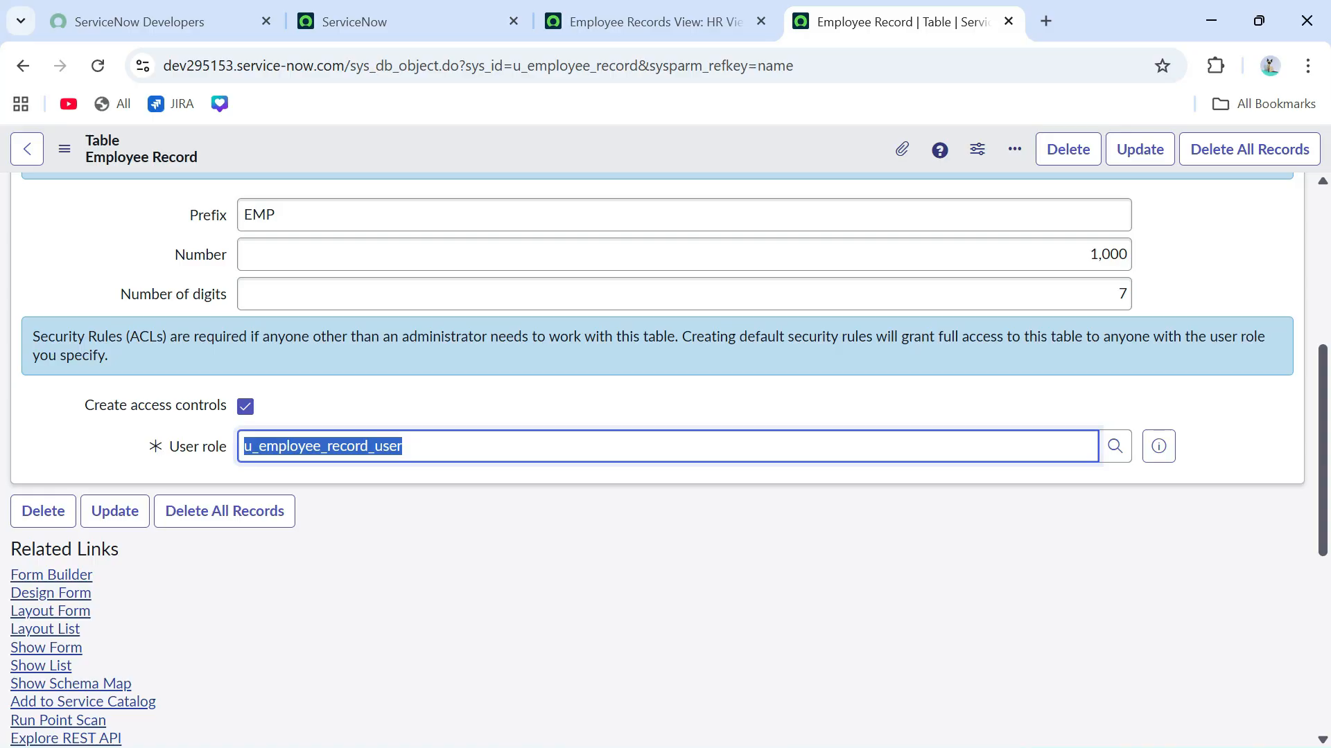
pyautogui.click(476, 543)
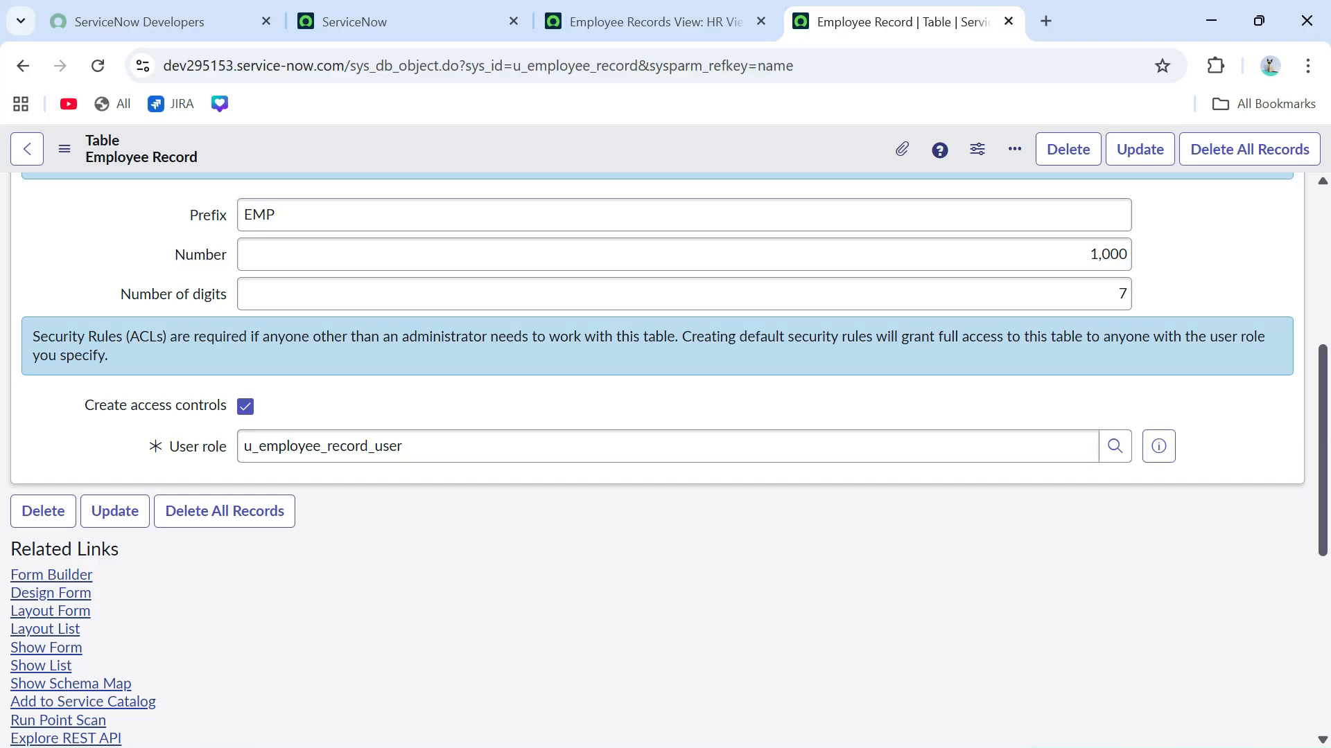
pyautogui.moveTo(404, 446); pyautogui.dragTo(243, 446)
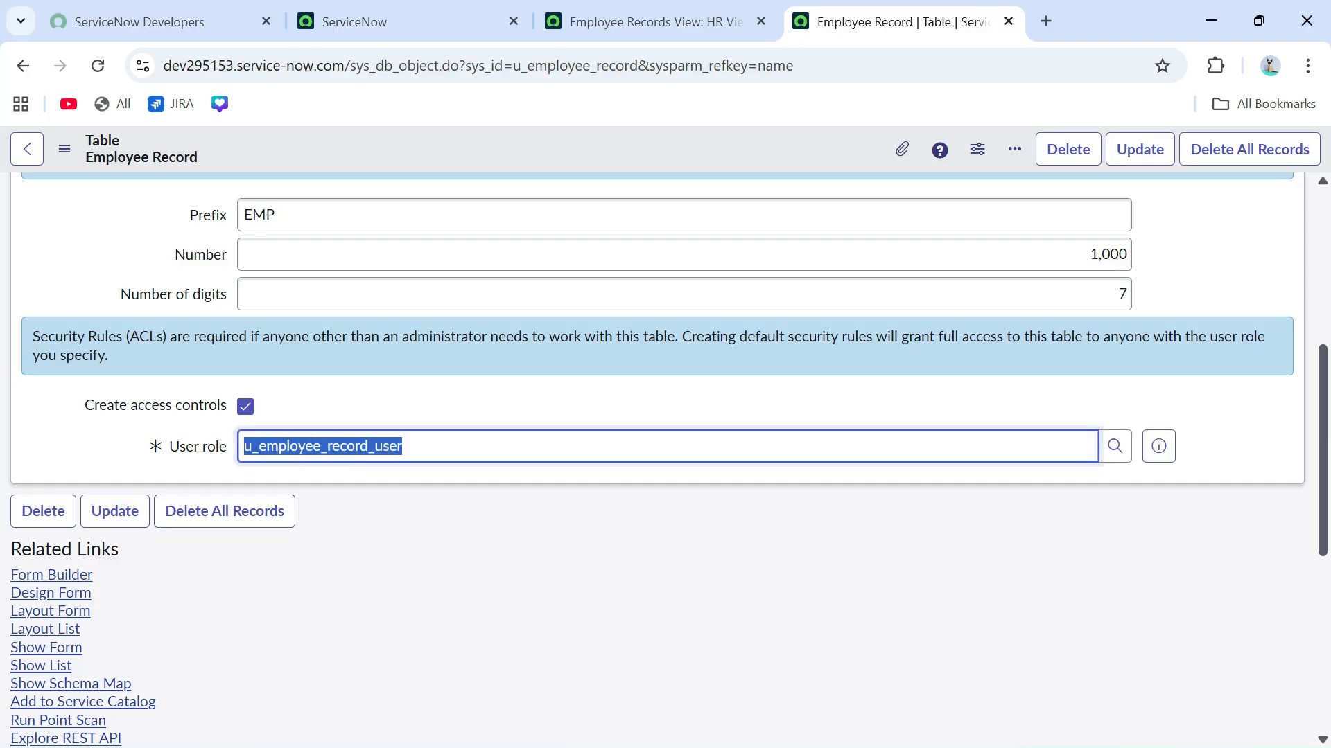
pyautogui.click(472, 540)
# Review the Access Controls listed for the Employee Record table and compare them with the required user role
pyautogui.scroll(-3, 471, 541)
pyautogui.scroll(3, 472, 541)
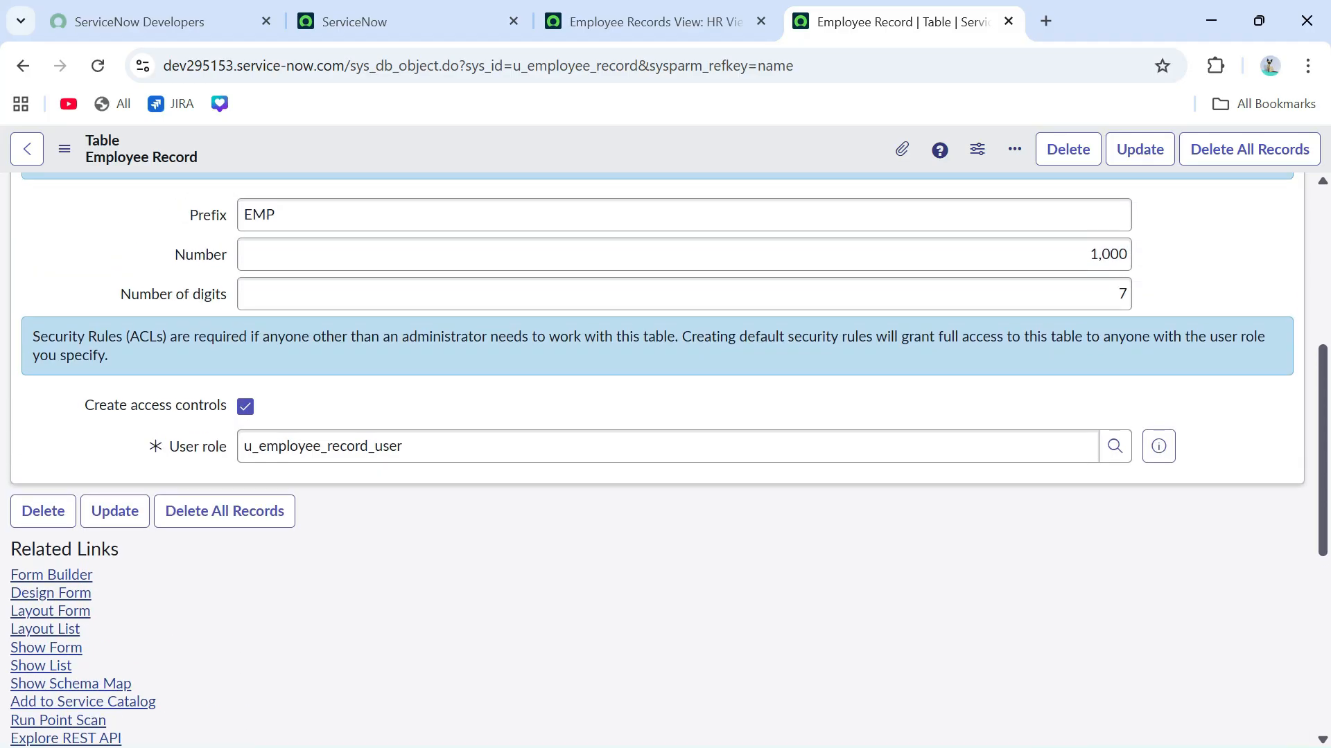
pyautogui.scroll(6, 666, 457)
pyautogui.scroll(-7, 666, 457)
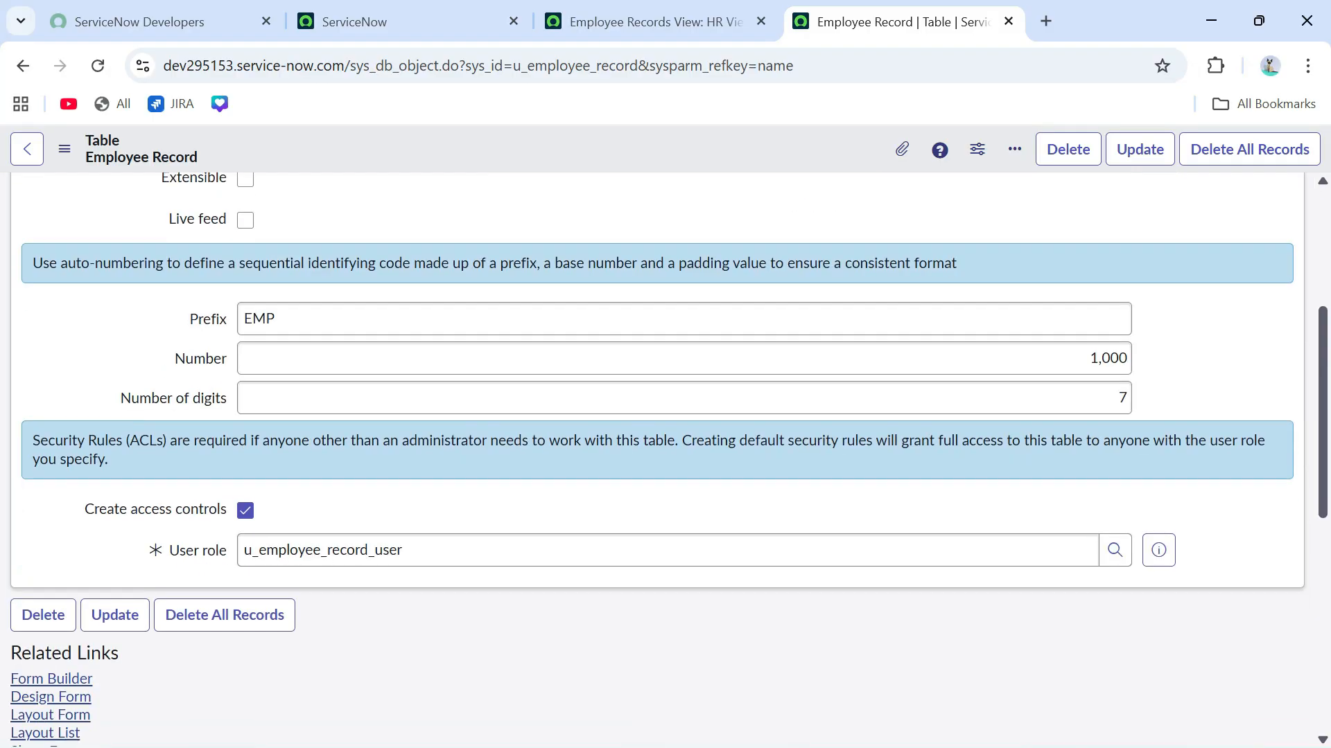
pyautogui.scroll(-5, 166, 485)
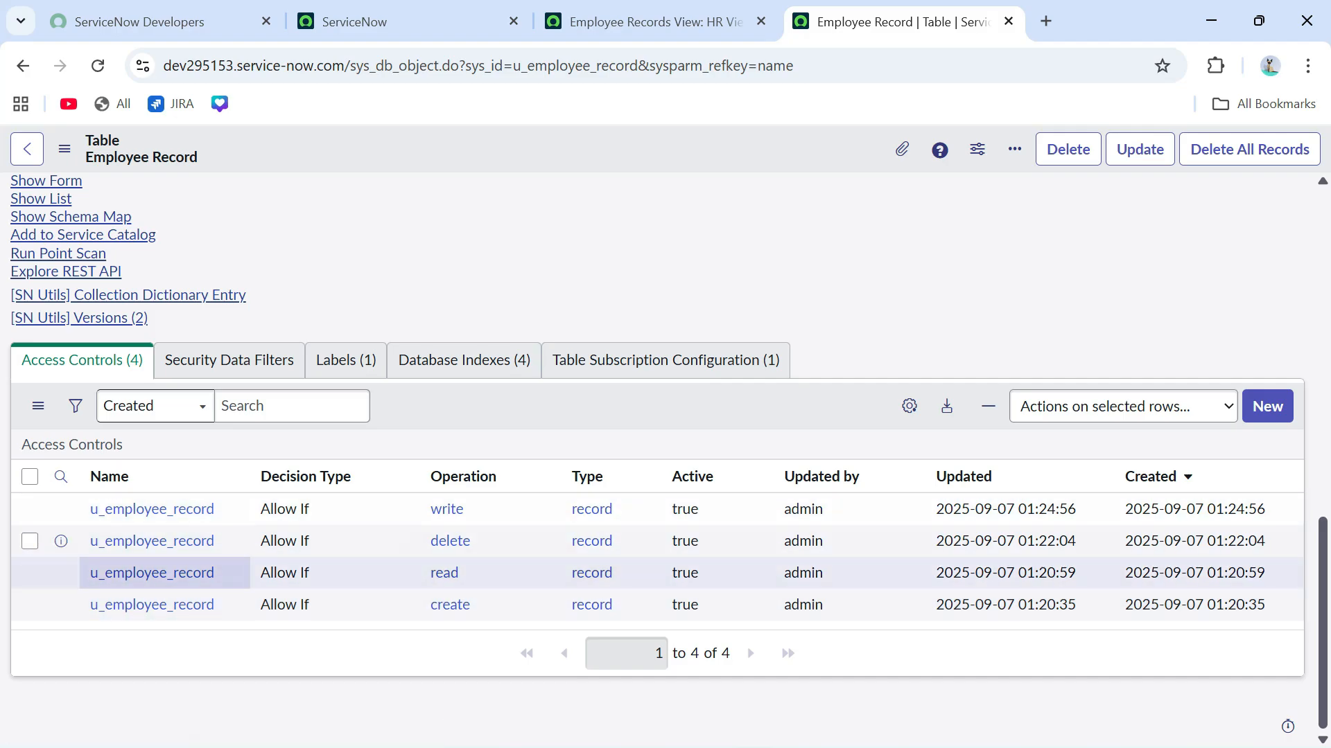
pyautogui.scroll(1, 167, 510)
pyautogui.scroll(2, 332, 298)
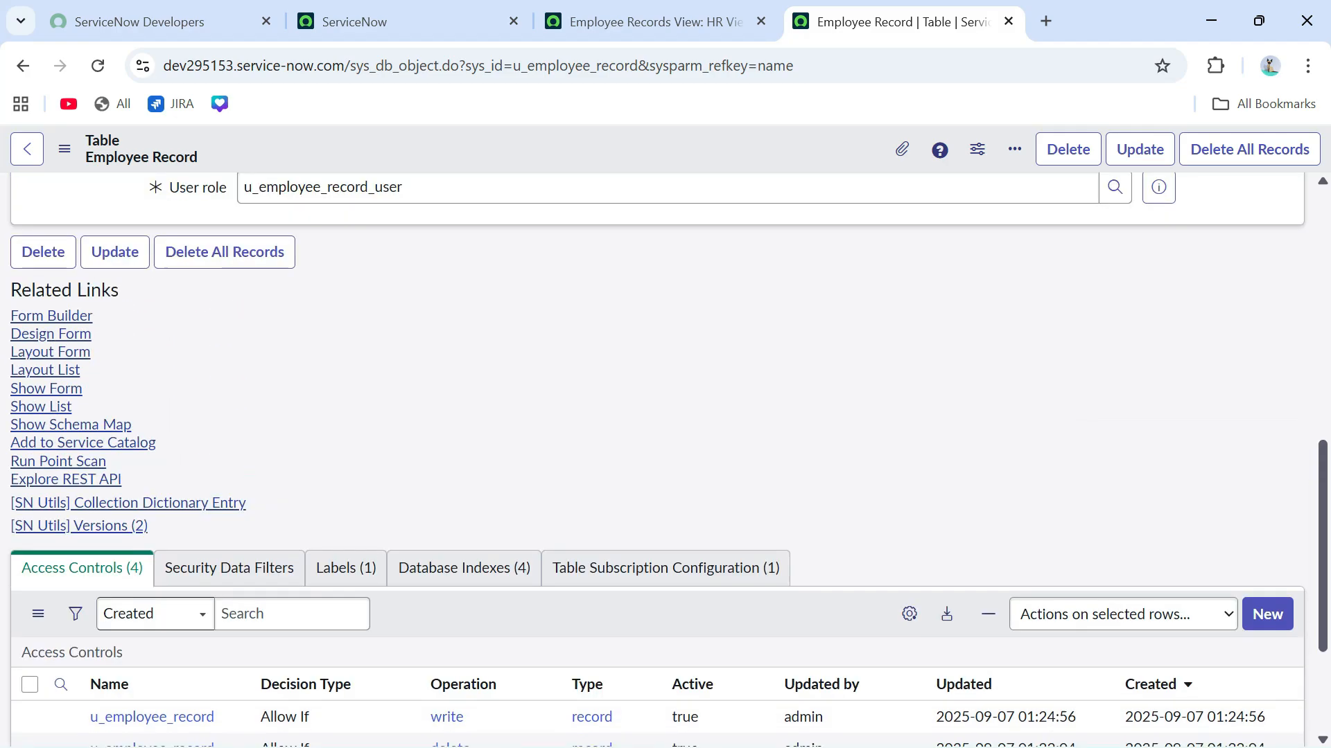
pyautogui.doubleClick(323, 291)
pyautogui.click(478, 416)
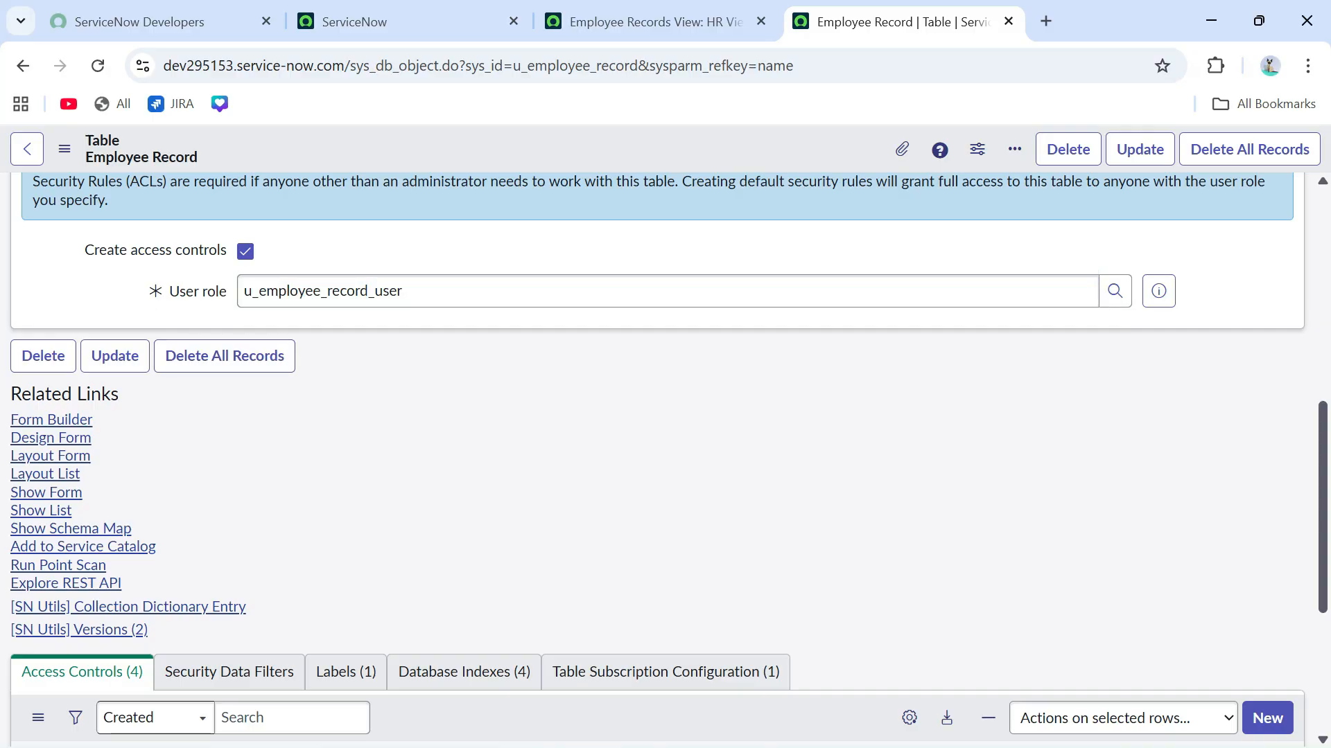
# Return to the ServiceNow home tab and open the user table's list with sys_user.LIST
pyautogui.click(651, 21)
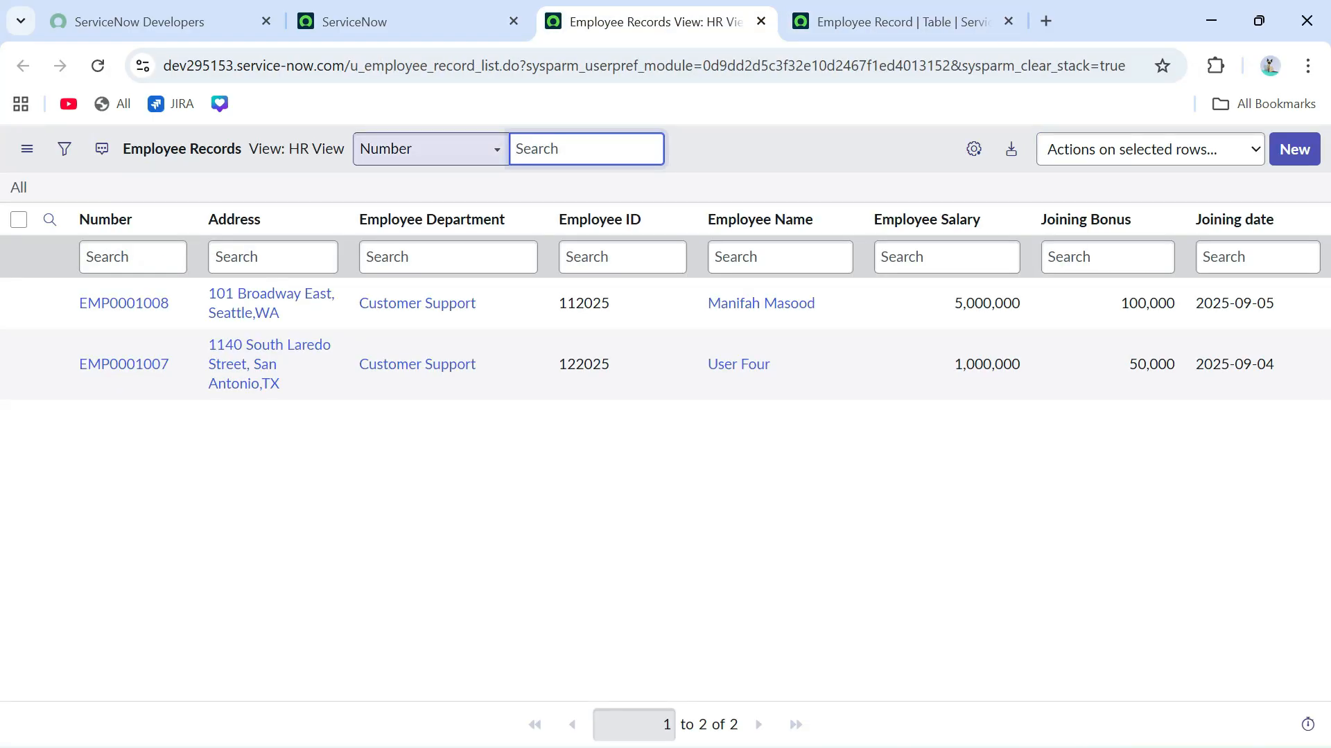
pyautogui.click(354, 21)
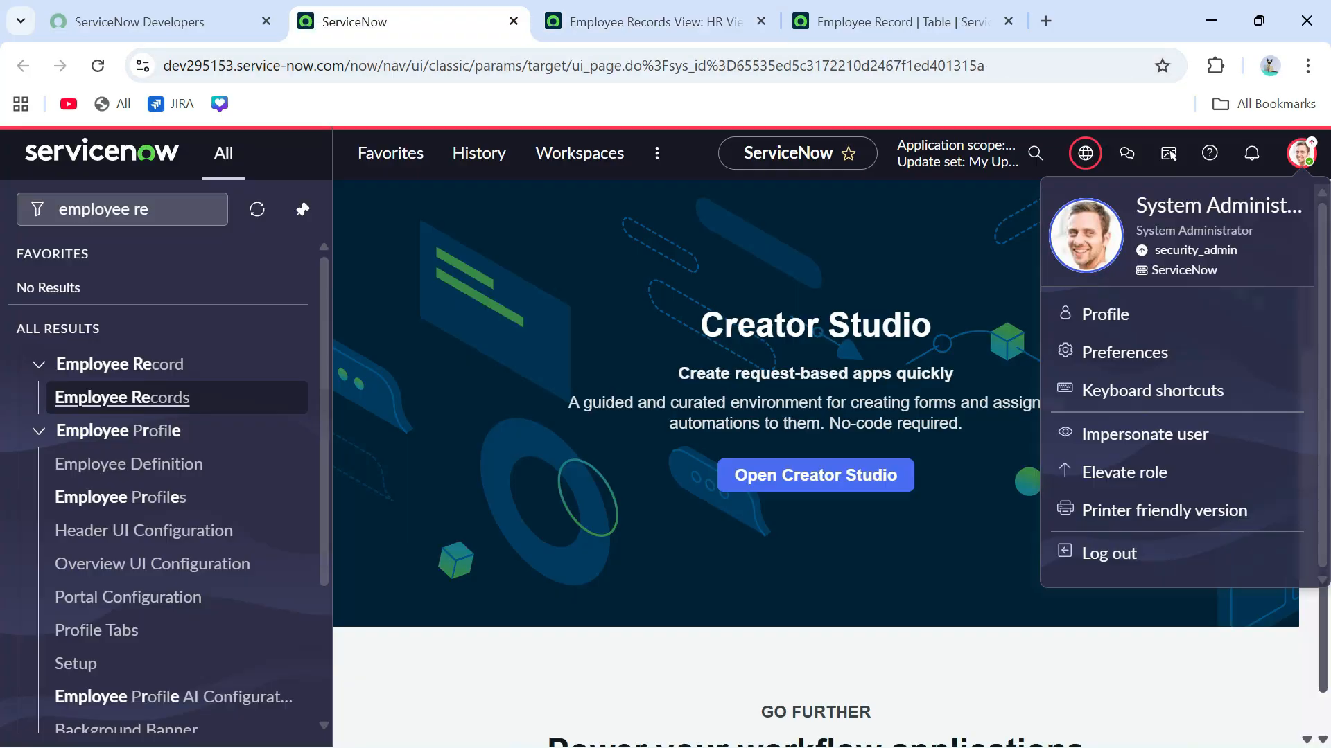
pyautogui.click(1301, 153)
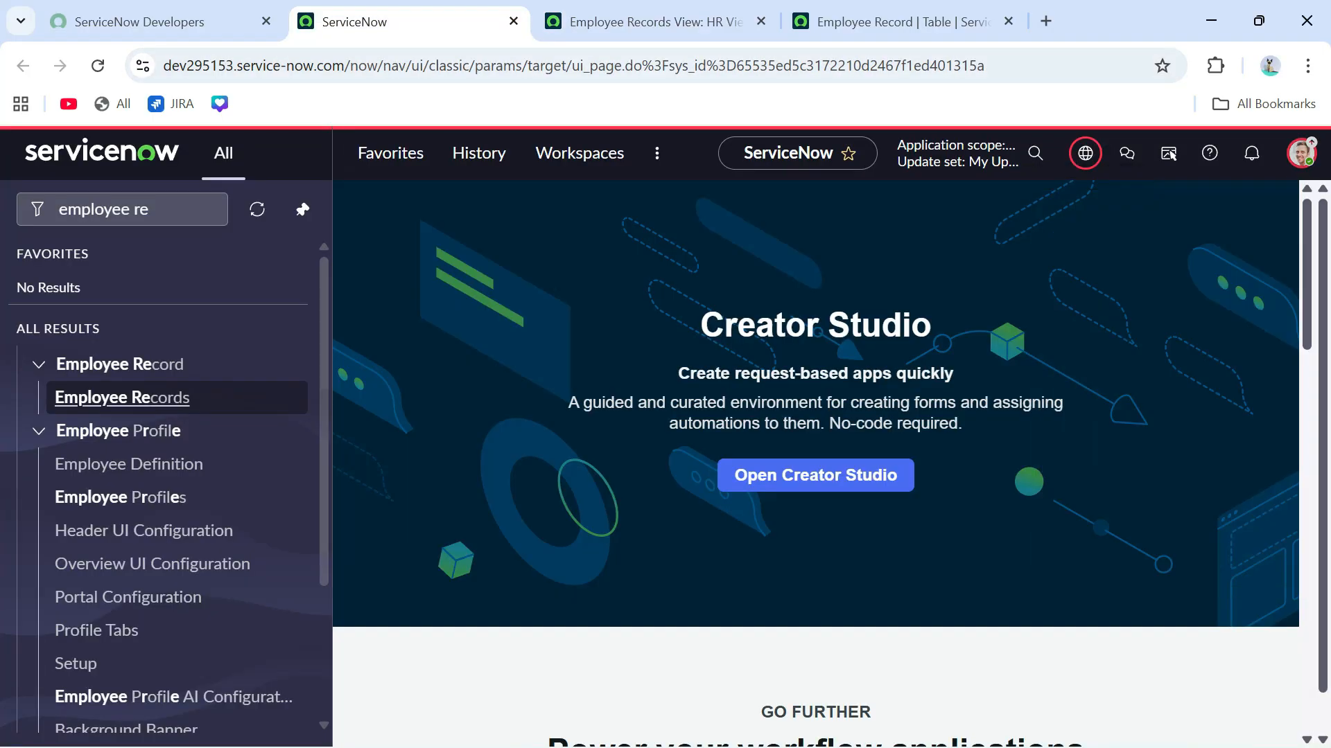
pyautogui.click(96, 210)
pyautogui.hotkey('ctrl', 'a')
pyautogui.press('BackSpace')
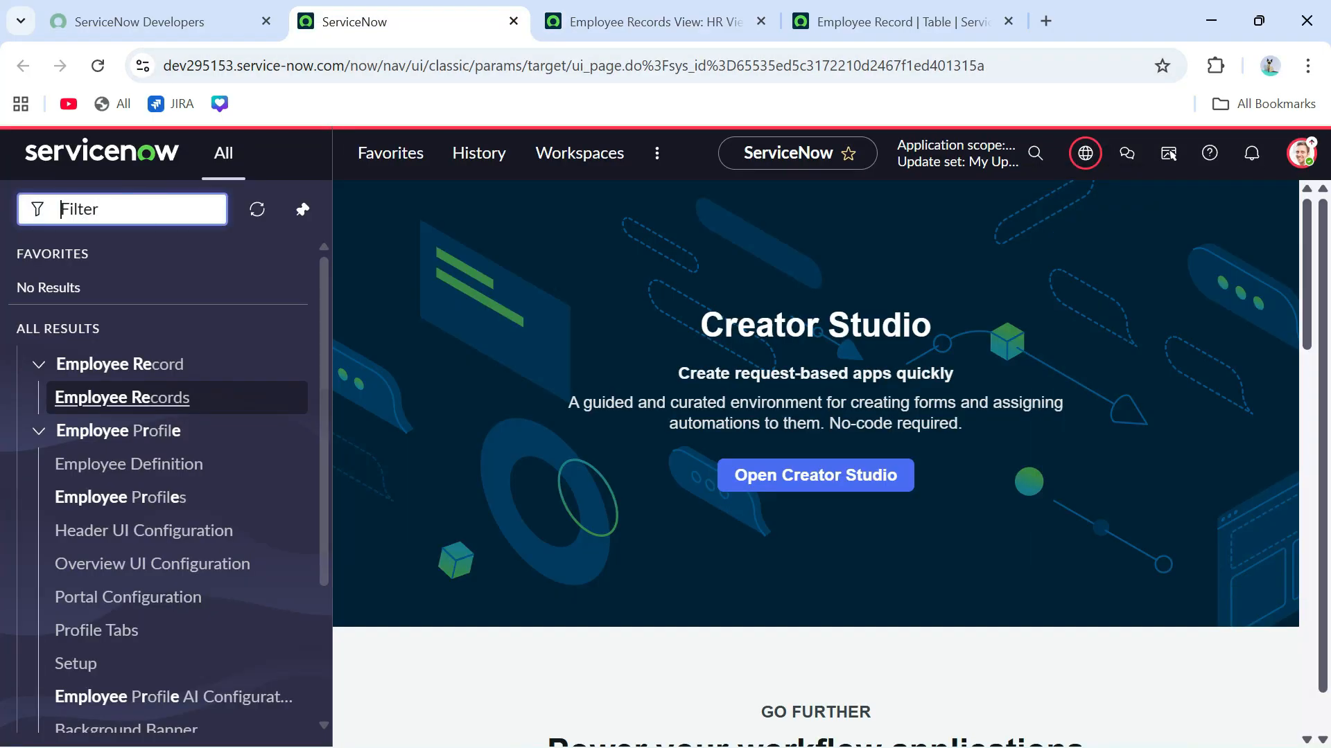
pyautogui.write('sys_use')
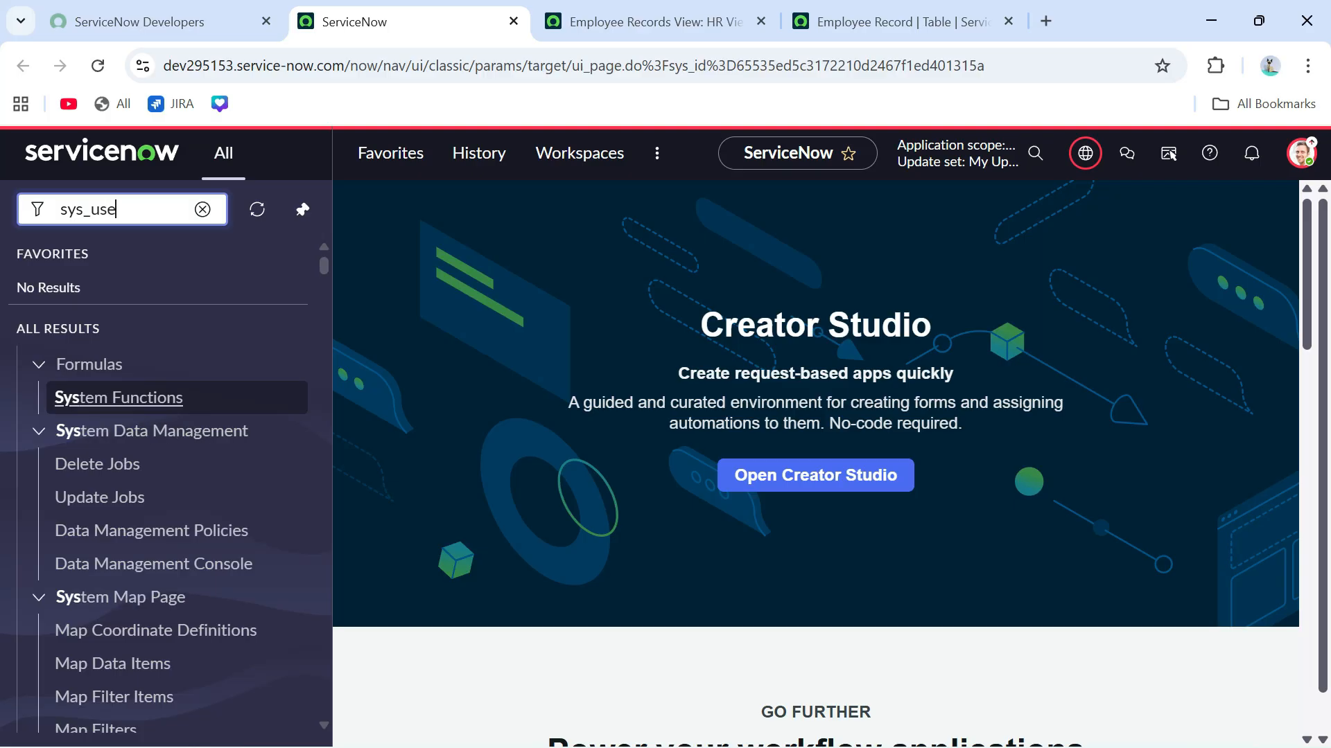
pyautogui.write('r.LIST')
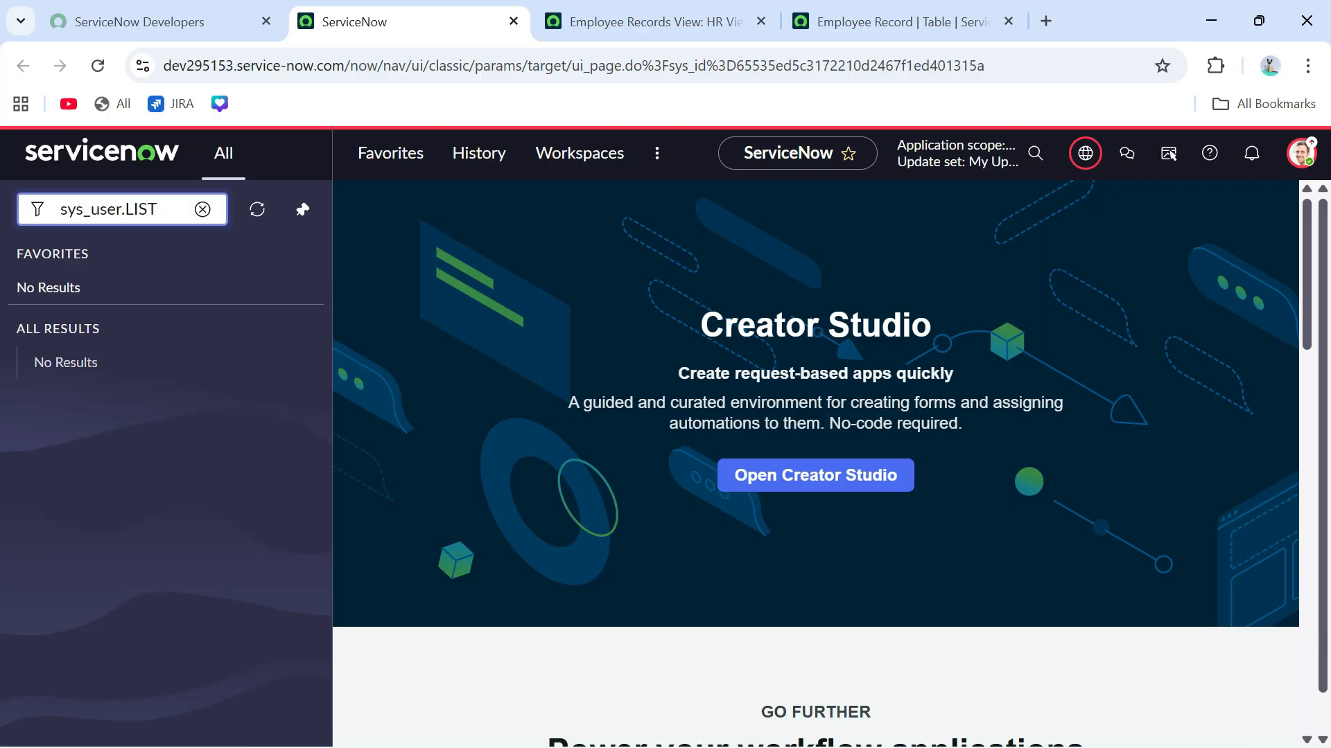
pyautogui.press('Return')
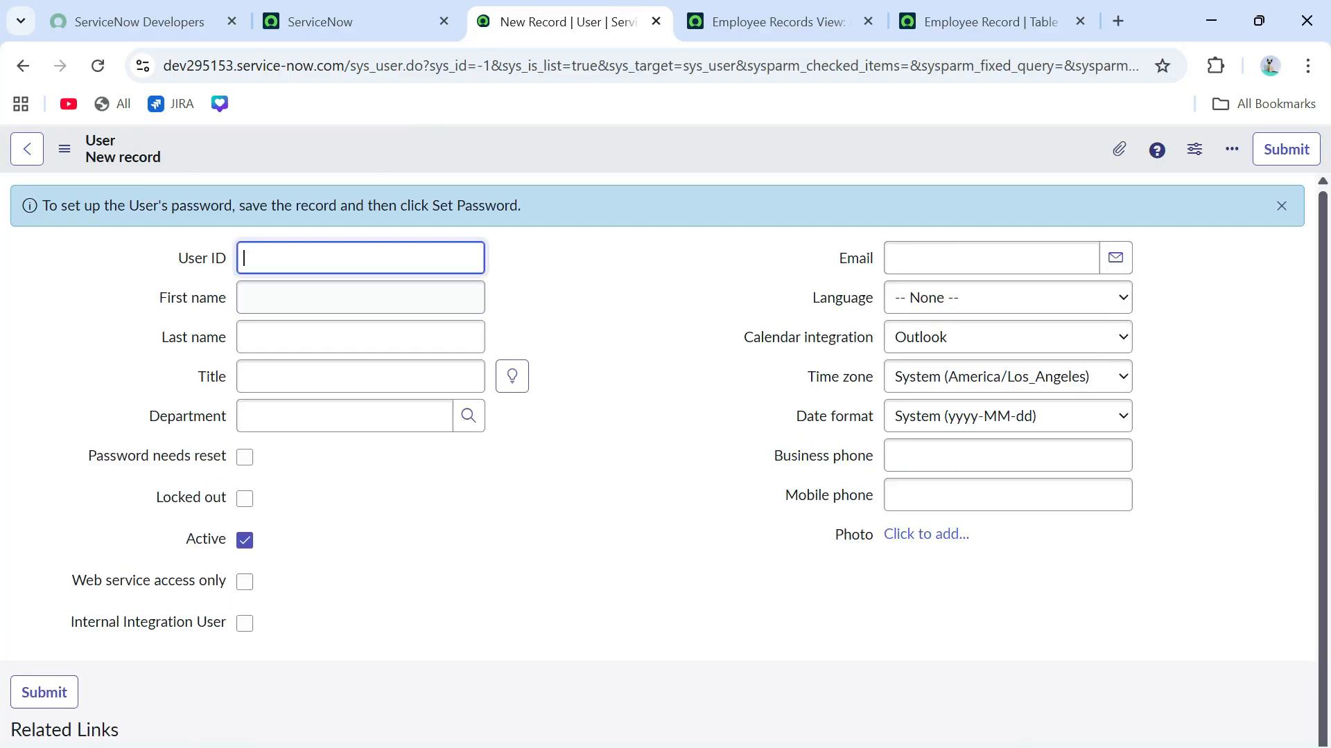
# Fill in the new user record with User ID acl.test, first name ACL and last name TEST, and save it
pyautogui.write('acl')
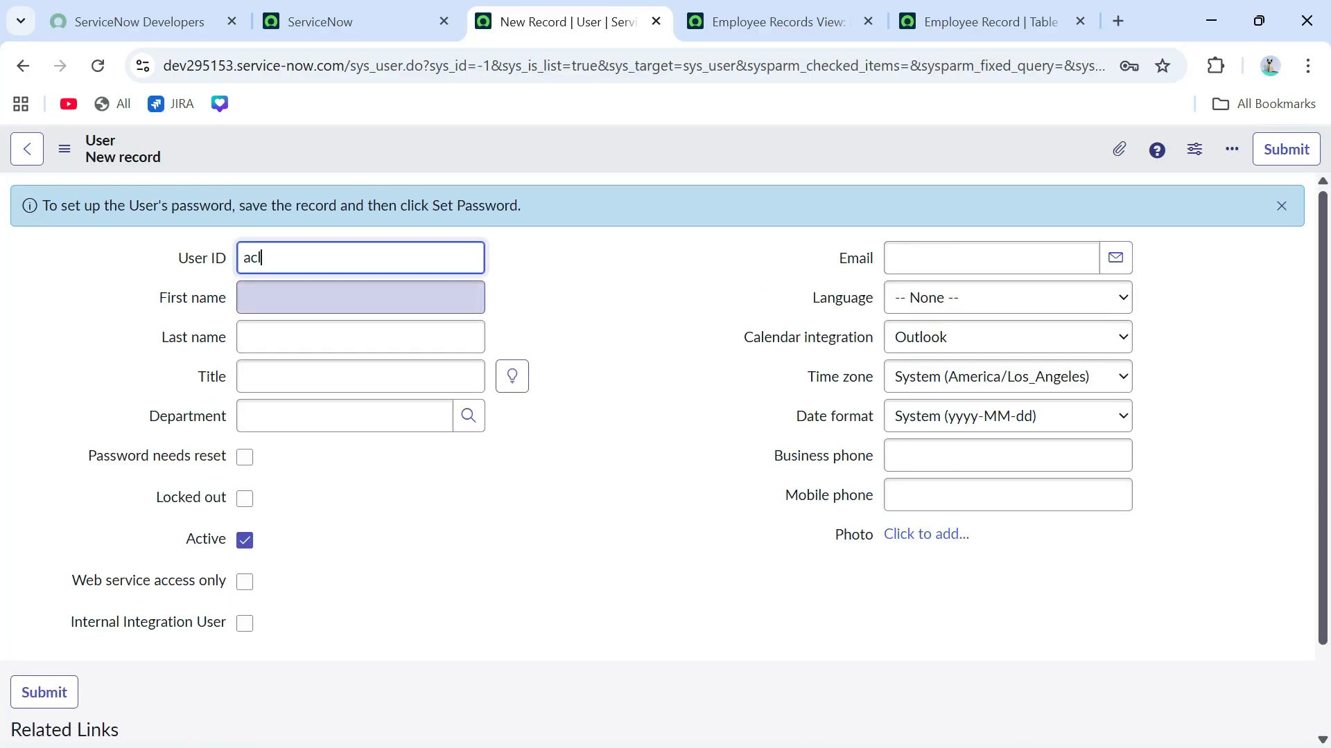
pyautogui.write('.test')
pyautogui.press('Tab')
pyautogui.write('ACL')
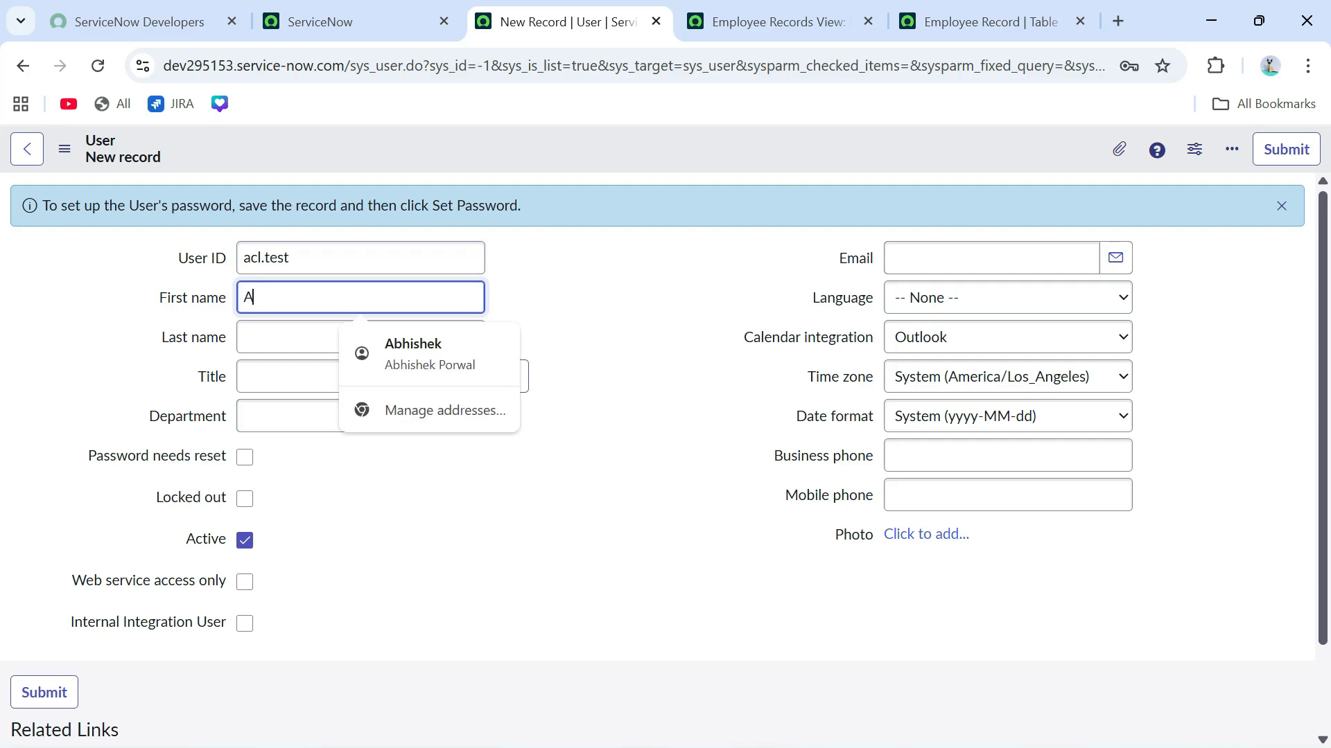
pyautogui.press('Tab')
pyautogui.write('TE')
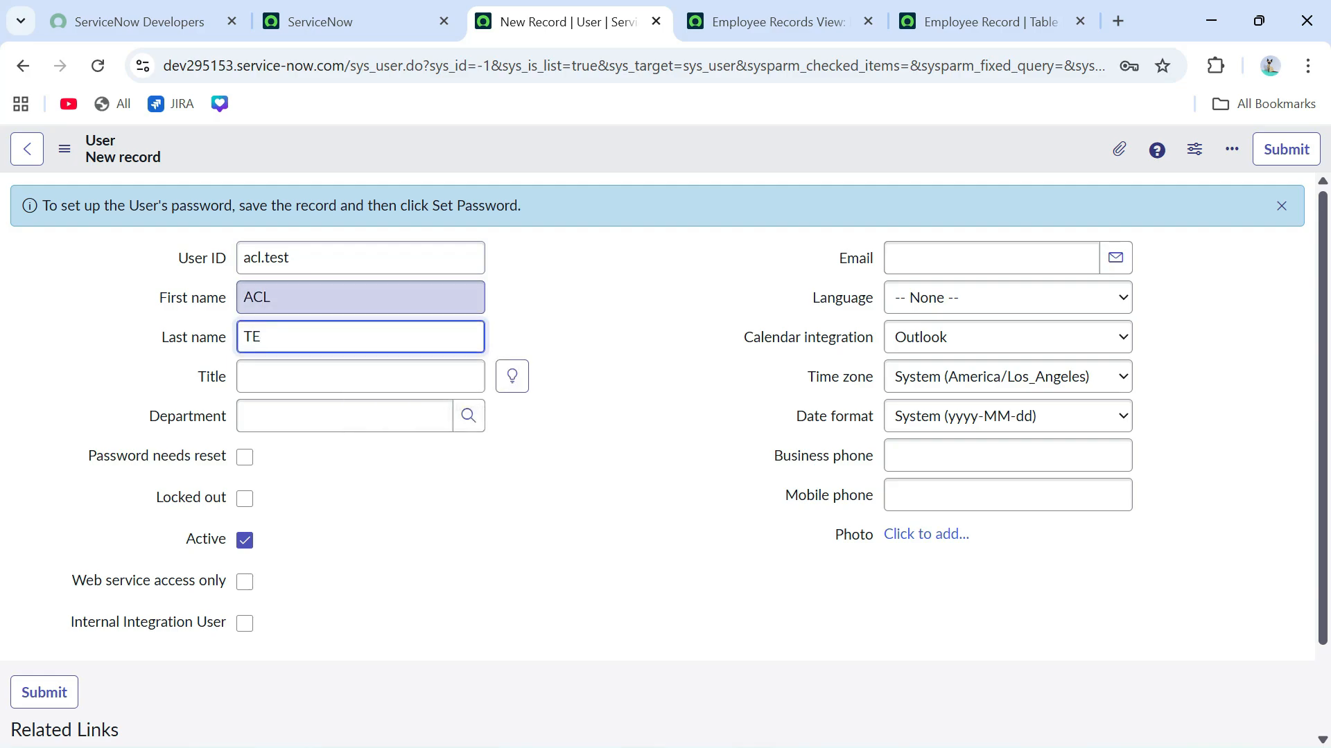
pyautogui.write('ST')
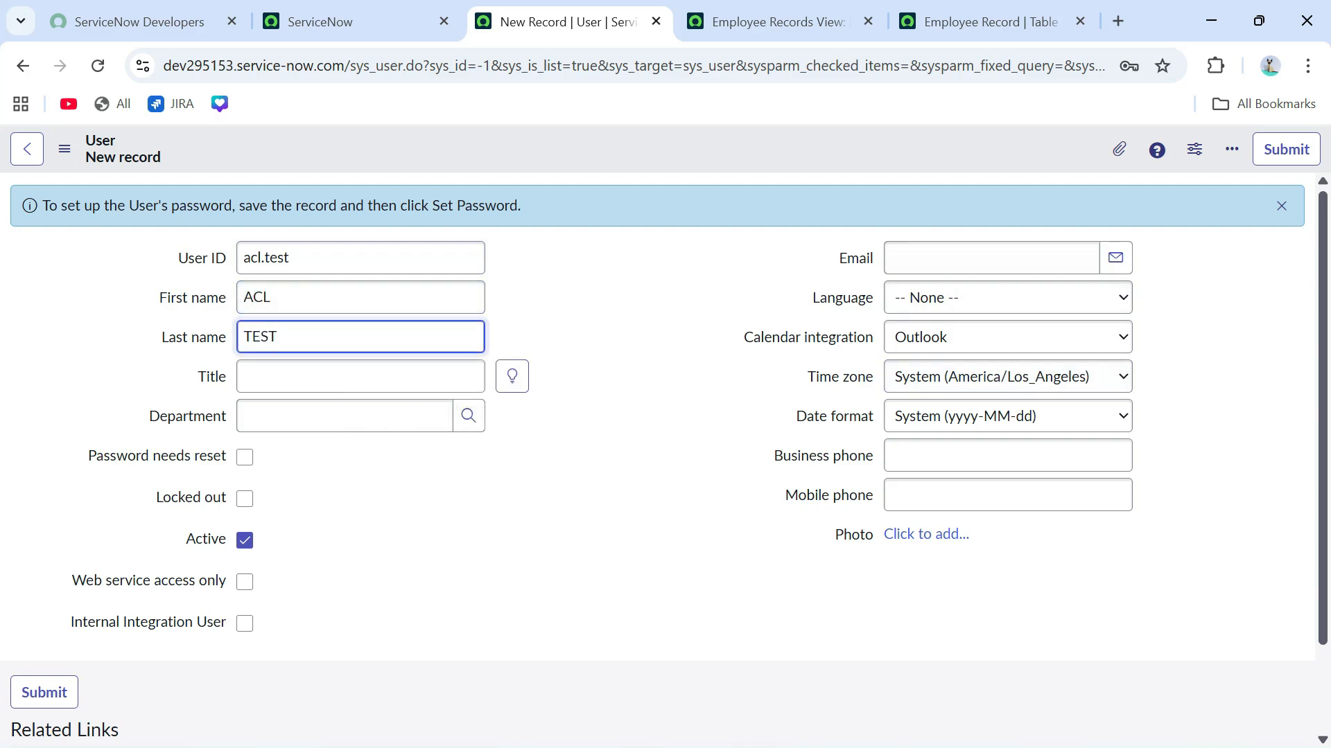
pyautogui.rightClick(693, 142)
pyautogui.click(721, 158)
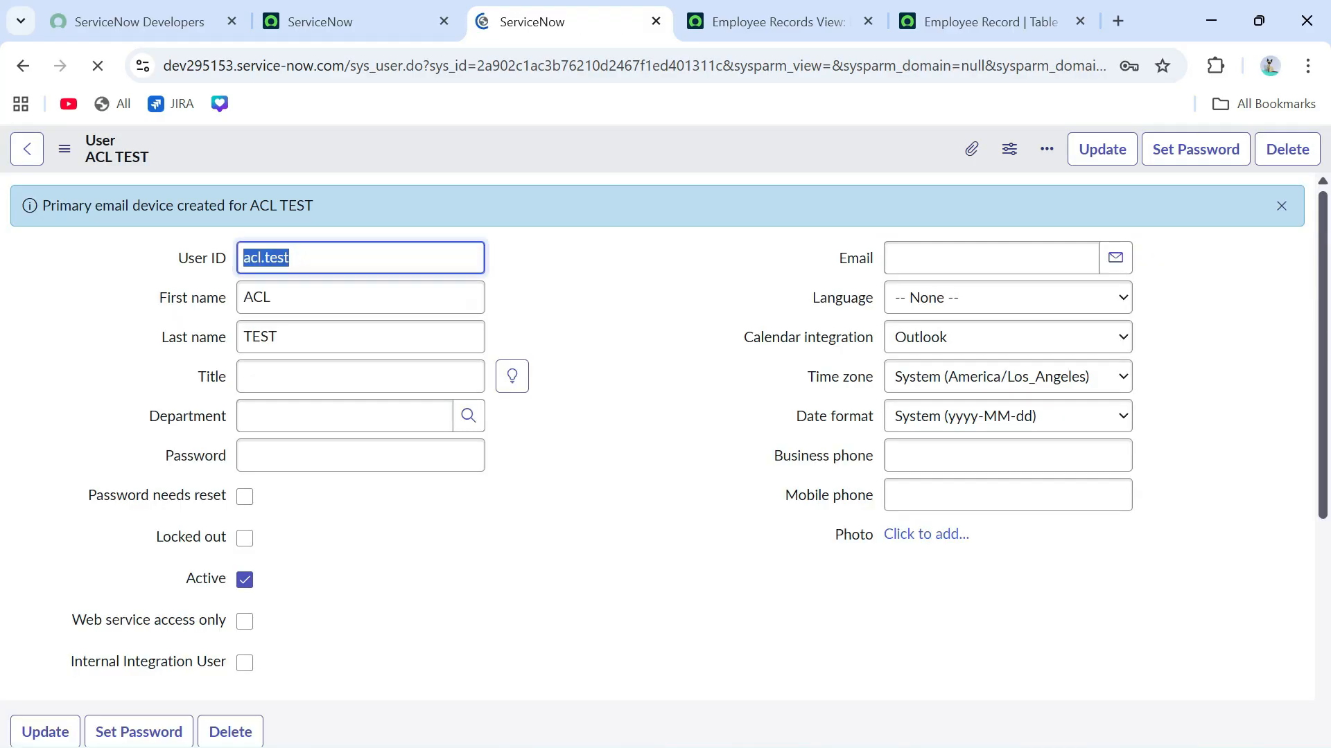
# Return to the ServiceNow home tab and impersonate the ACL TEST user
pyautogui.click(347, 22)
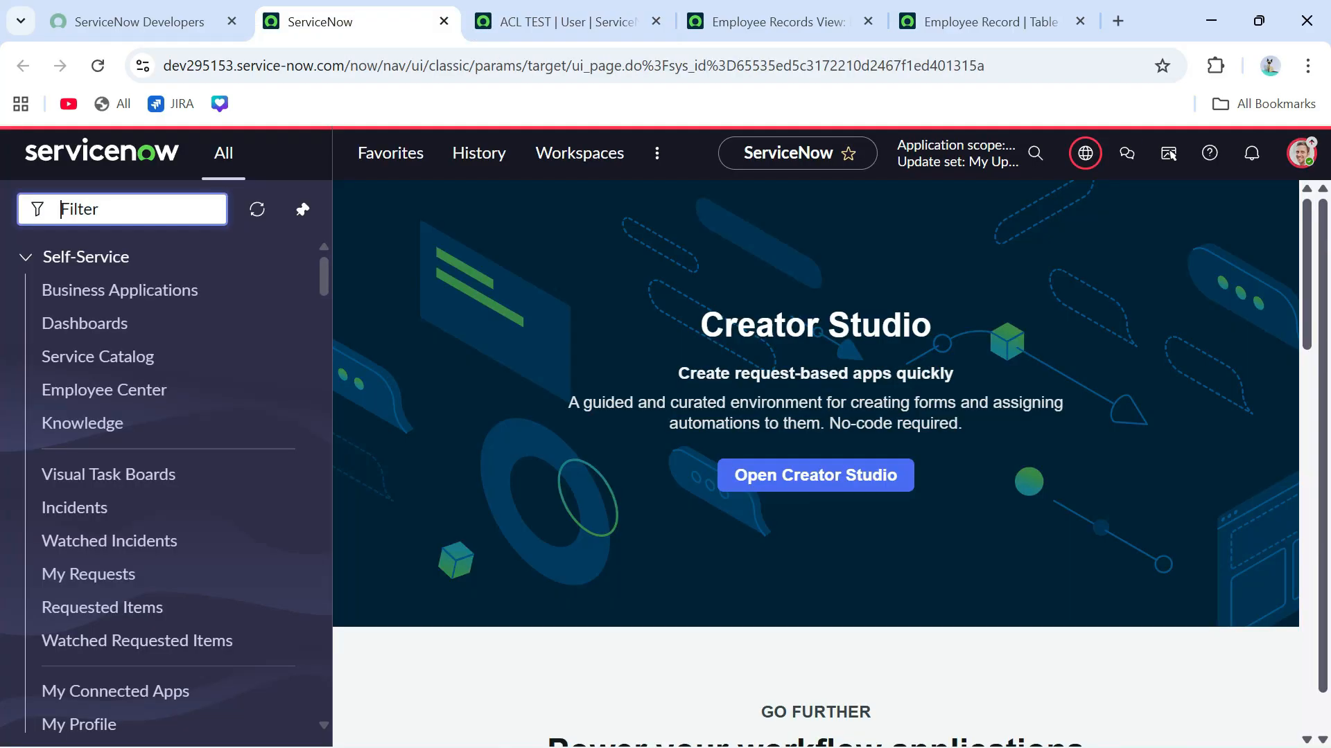
pyautogui.click(1302, 152)
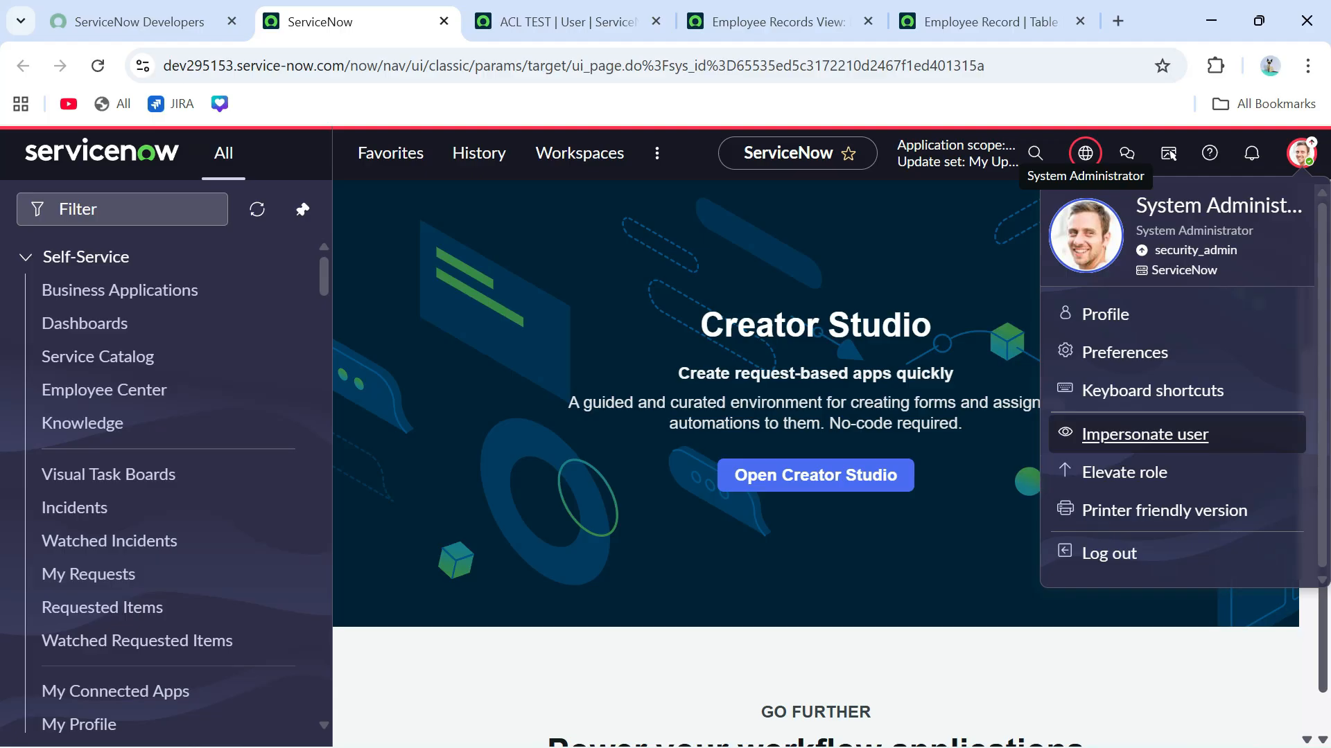
pyautogui.click(1143, 435)
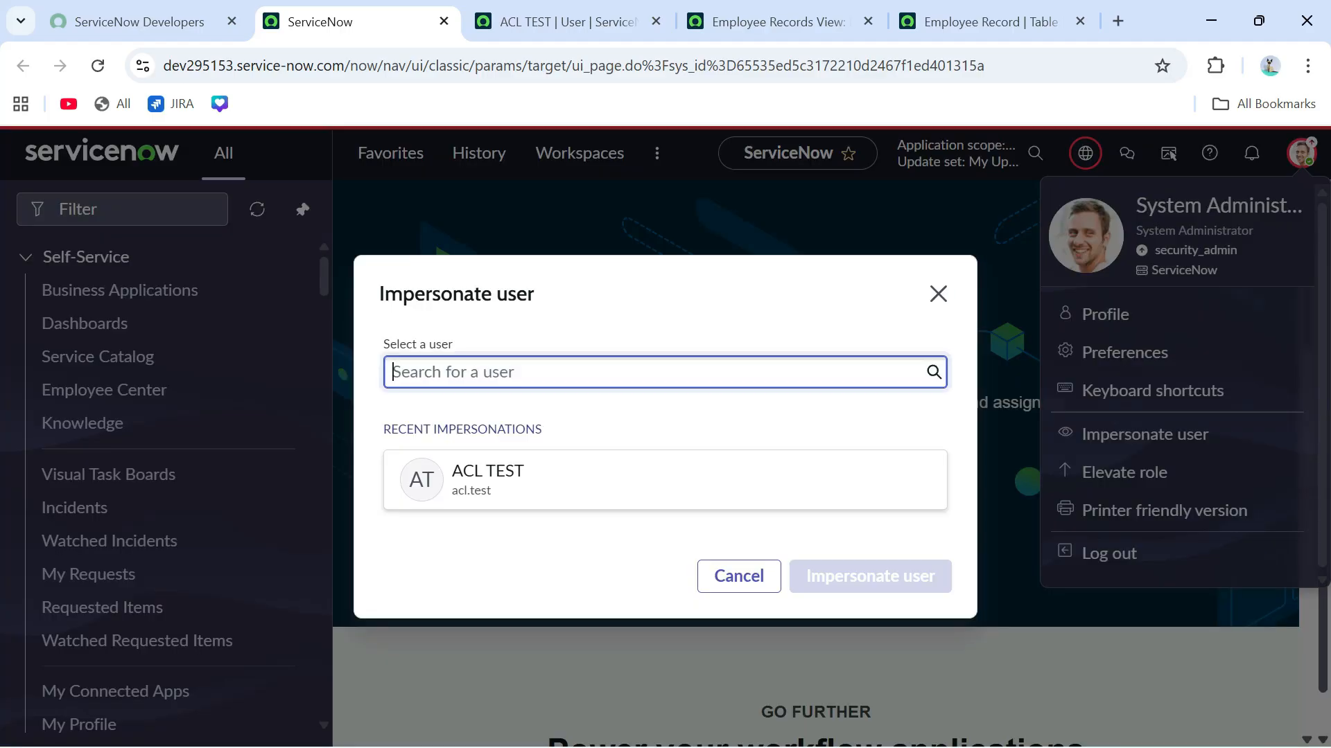
pyautogui.write('acl test')
pyautogui.press('Return')
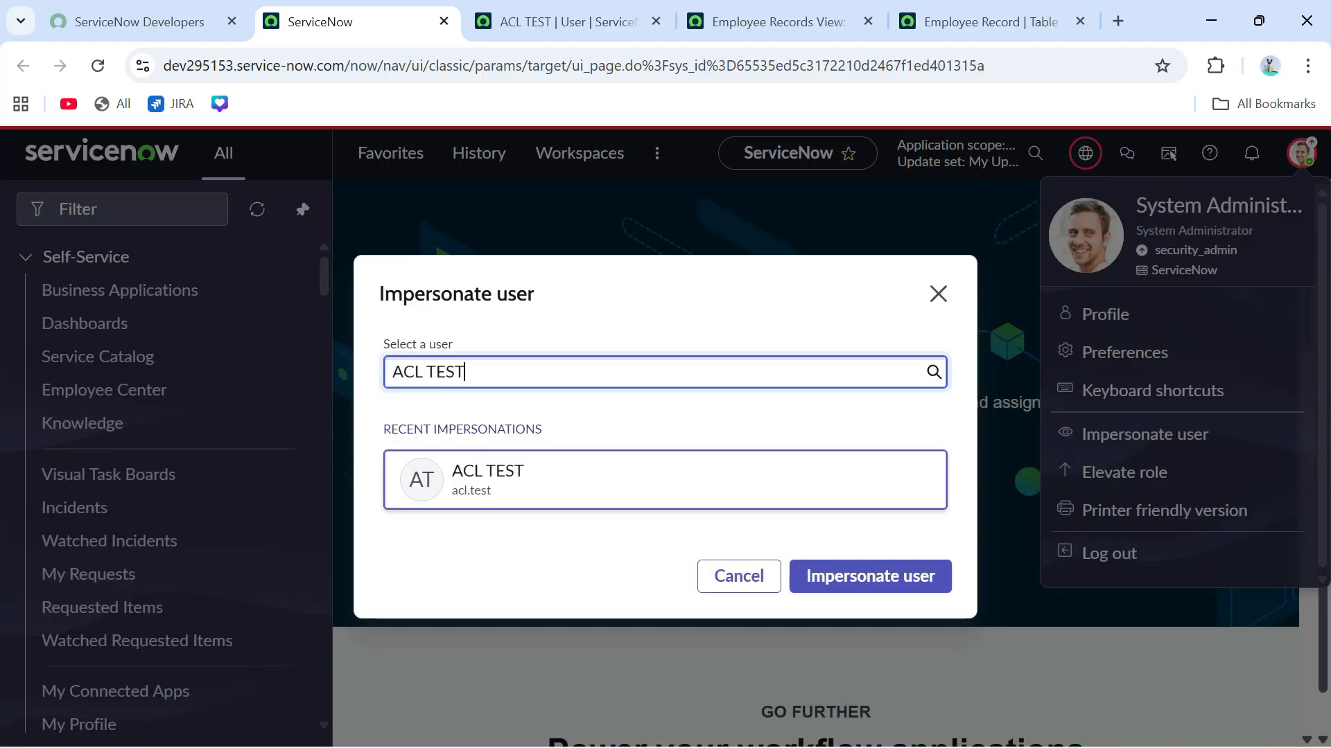
pyautogui.click(870, 577)
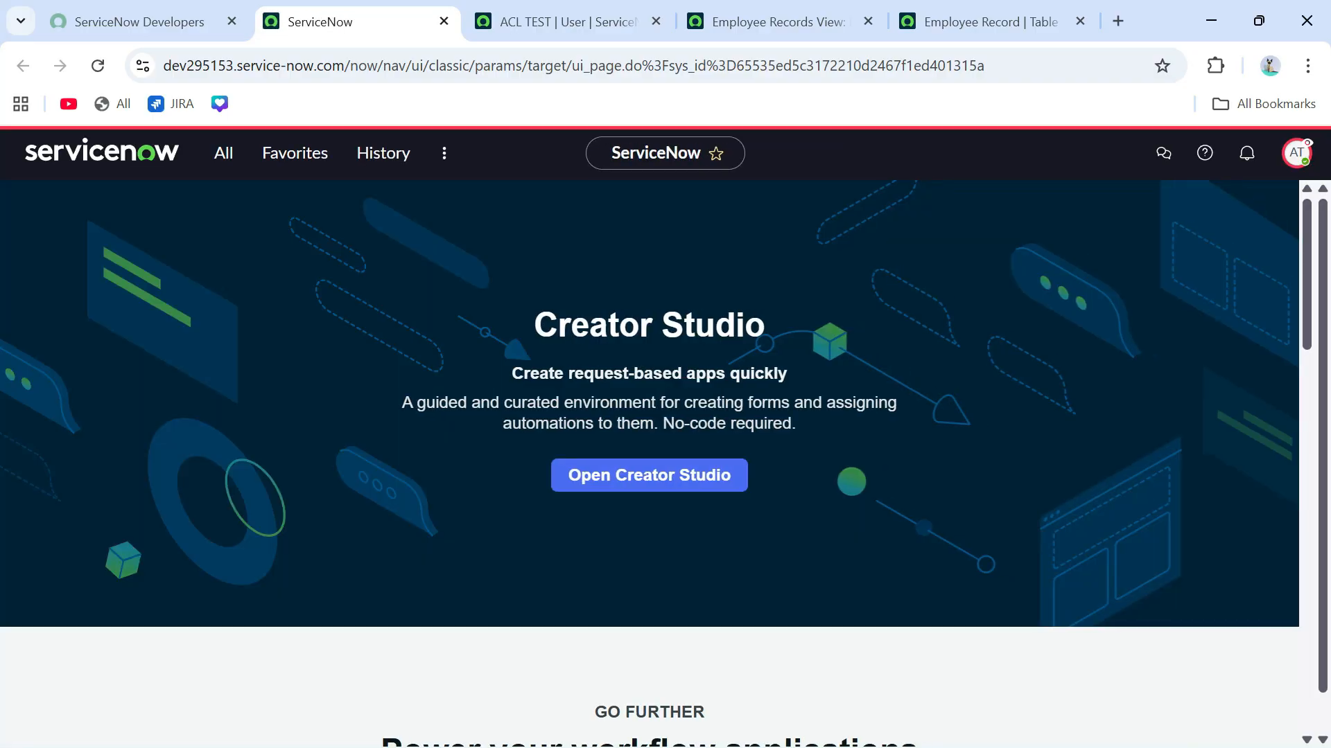
# Reload the Employee Records list as the impersonated user to check its access
pyautogui.click(779, 22)
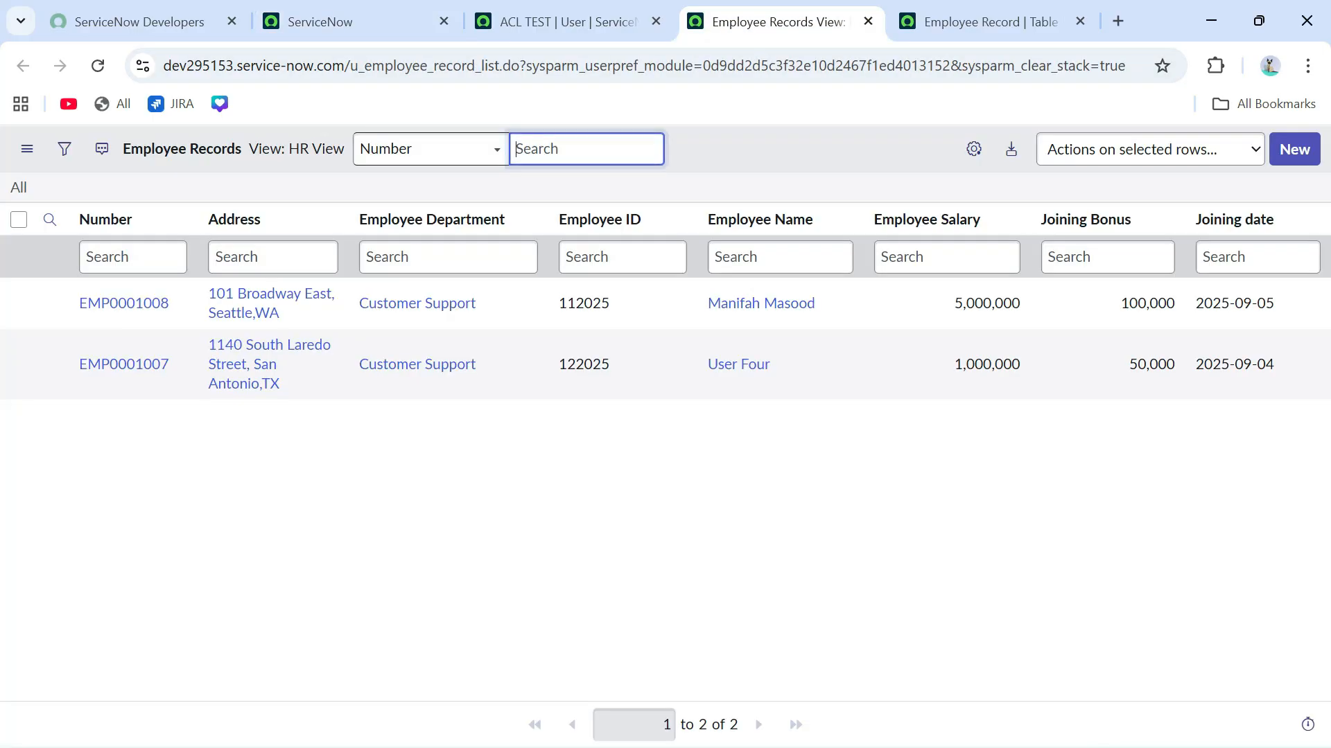
pyautogui.click(98, 65)
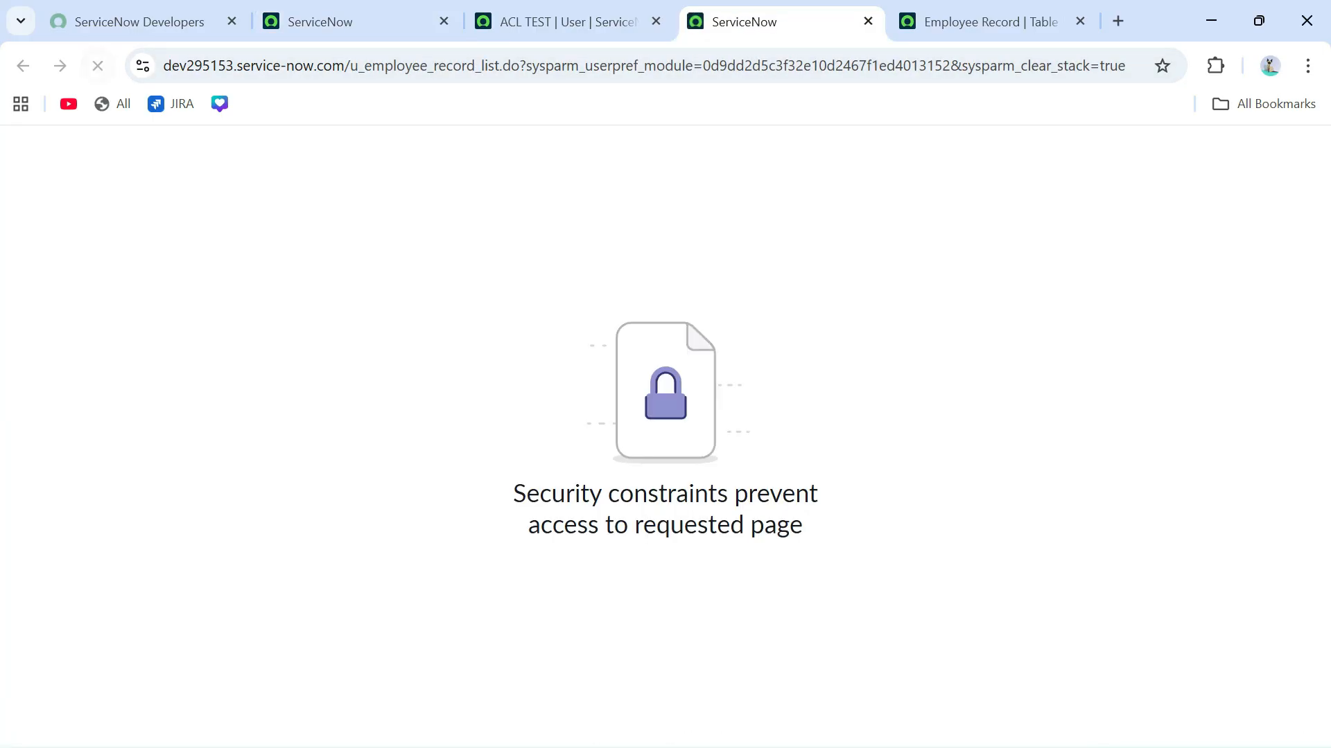
pyautogui.moveTo(512, 494); pyautogui.dragTo(803, 527)
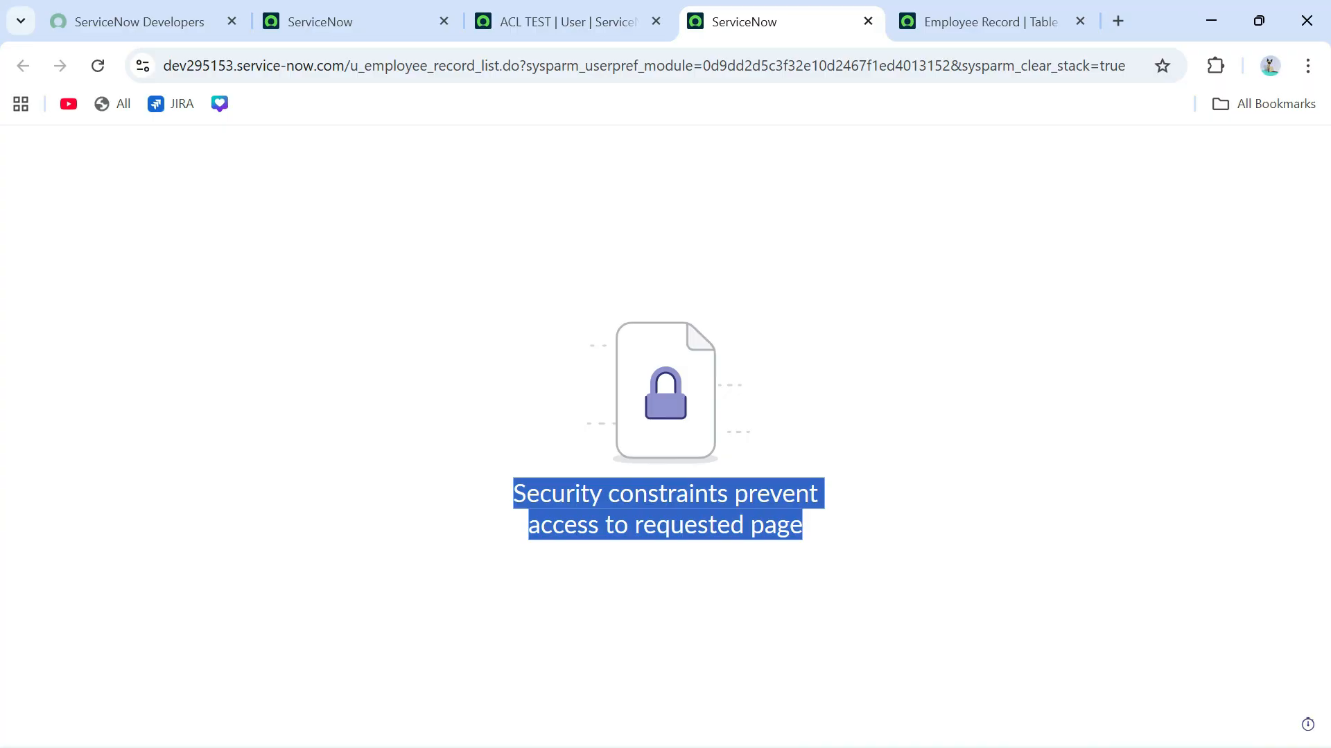
# Compare the Employee Record table's access controls with the roles assigned to the ACL TEST user
pyautogui.hotkey('ctrl', 'Tab')
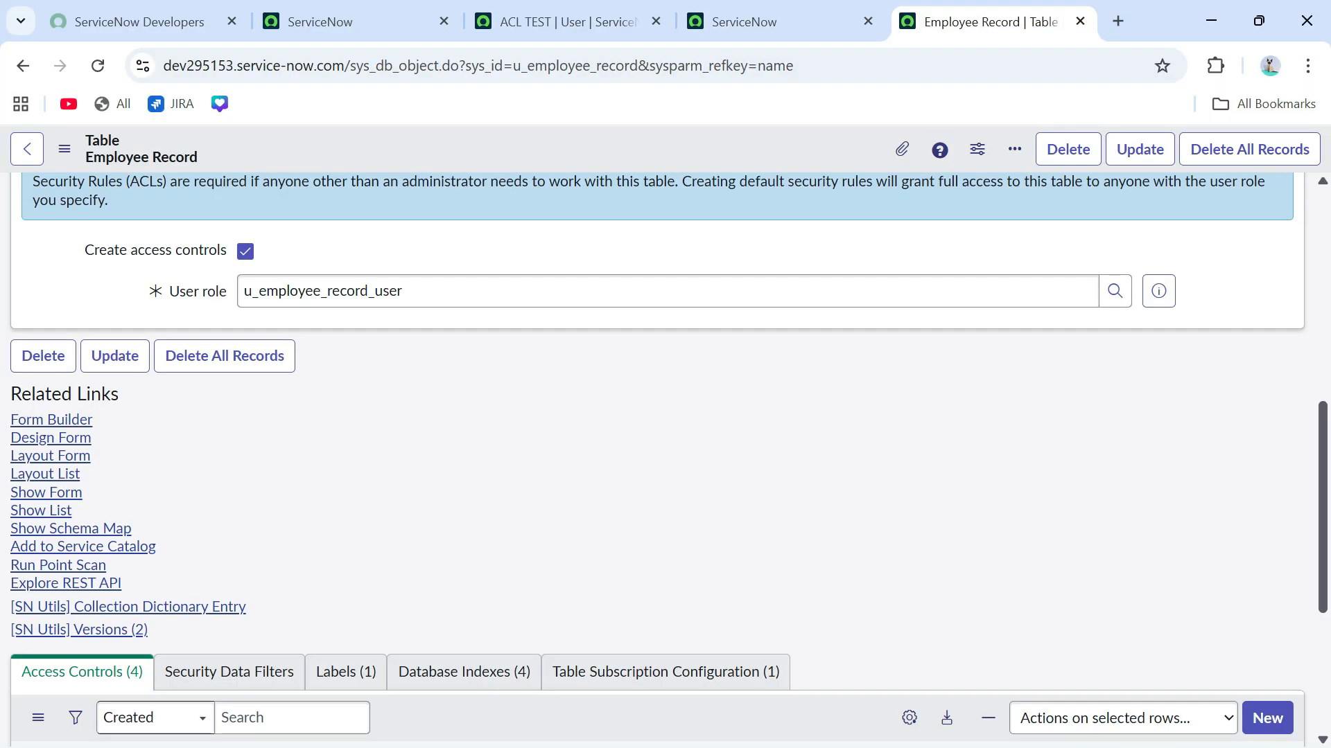
pyautogui.scroll(-4, 665, 457)
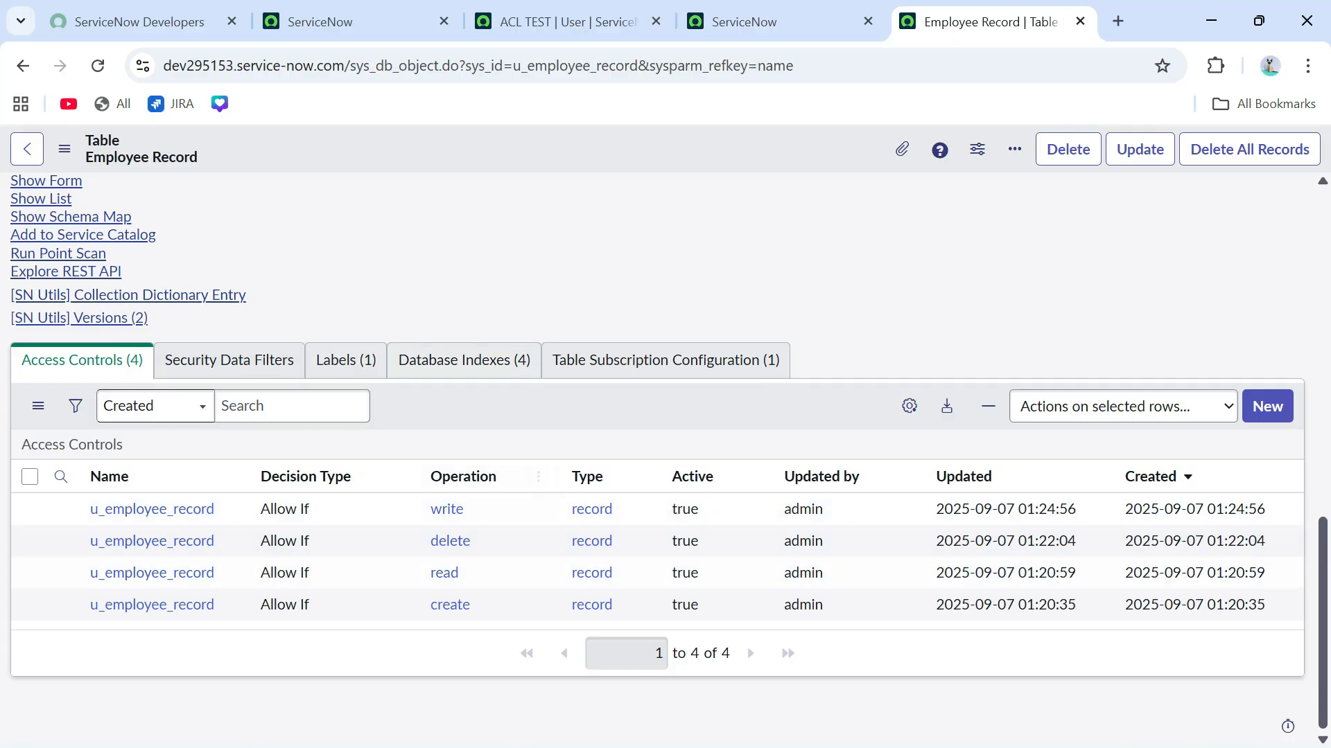
pyautogui.click(567, 22)
pyautogui.scroll(-7, 464, 485)
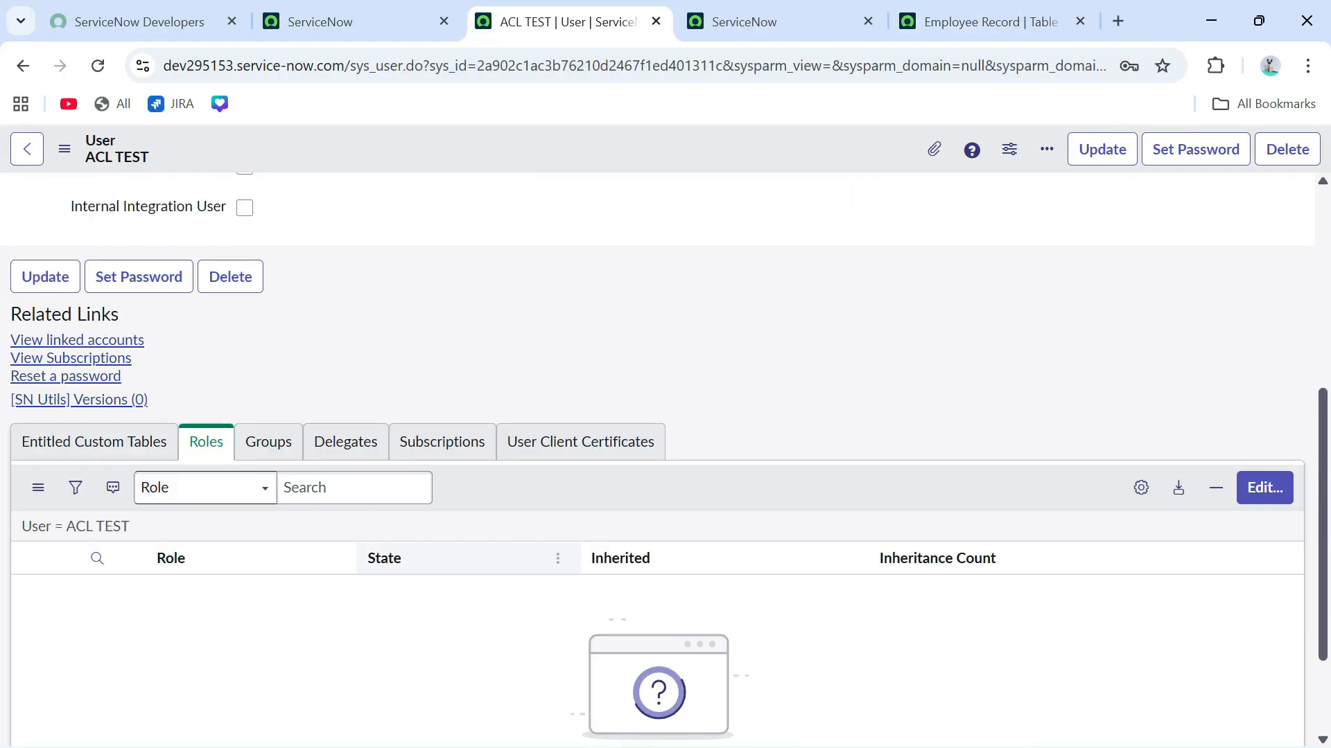
# Copy the required user role, u_employee_record_user, from the Employee Record table's configuration
pyautogui.click(991, 21)
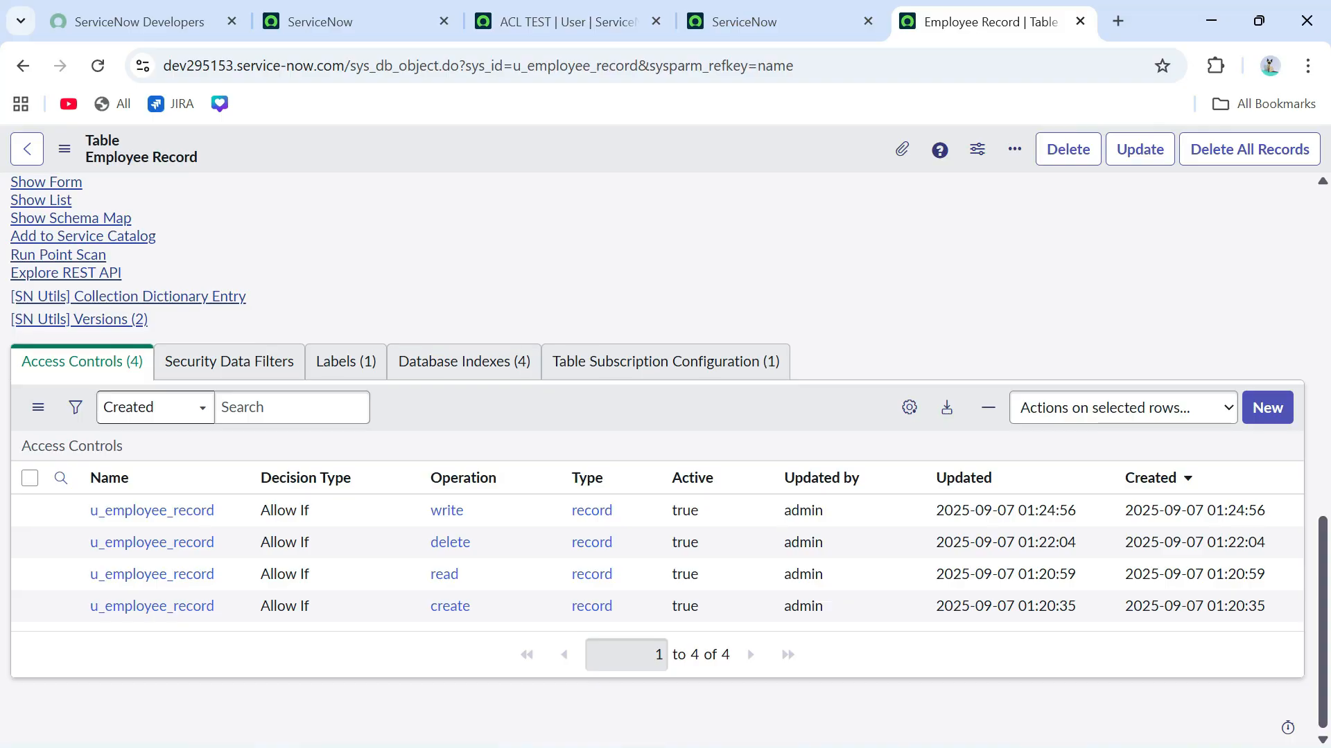
pyautogui.scroll(5, 658, 457)
pyautogui.click(667, 291)
pyautogui.hotkey('ctrl', 'a')
pyautogui.hotkey('ctrl', 'c')
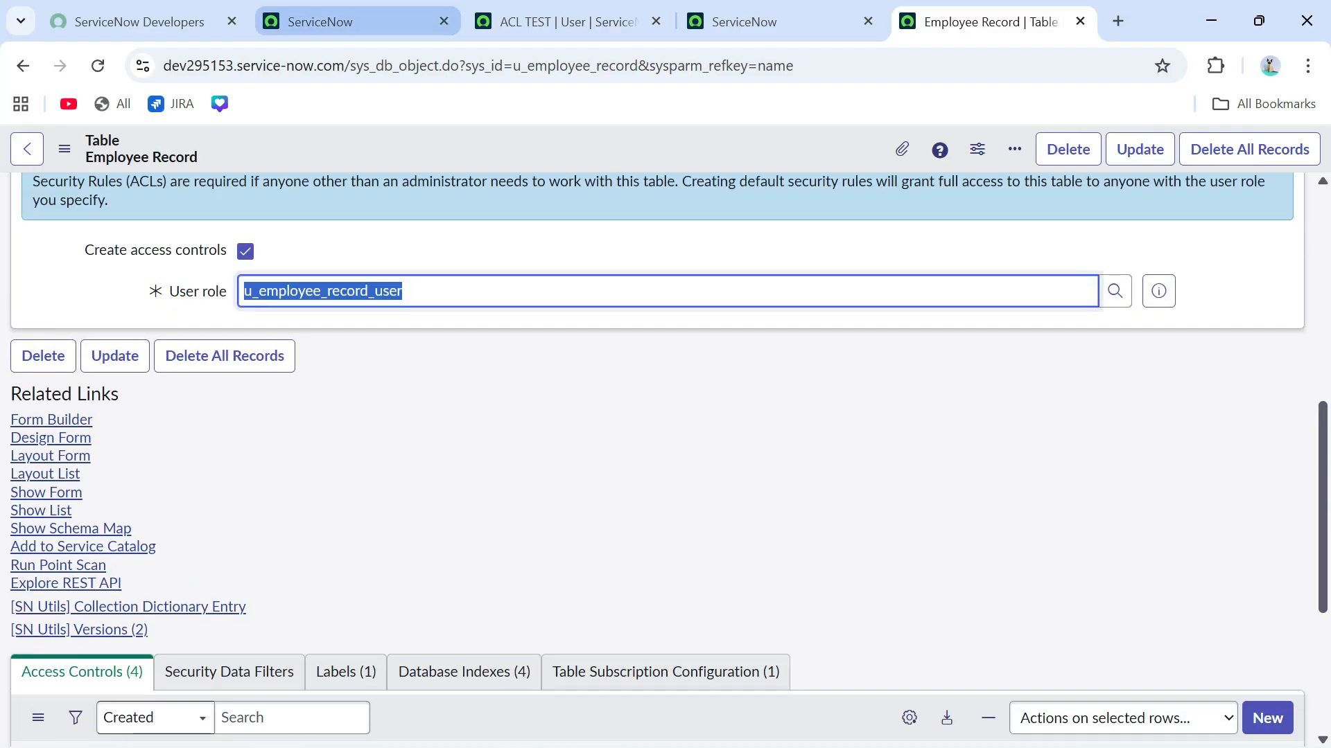
# Return to the ServiceNow home tab and end the impersonation of the ACL TEST user
pyautogui.click(357, 22)
pyautogui.click(1042, 167)
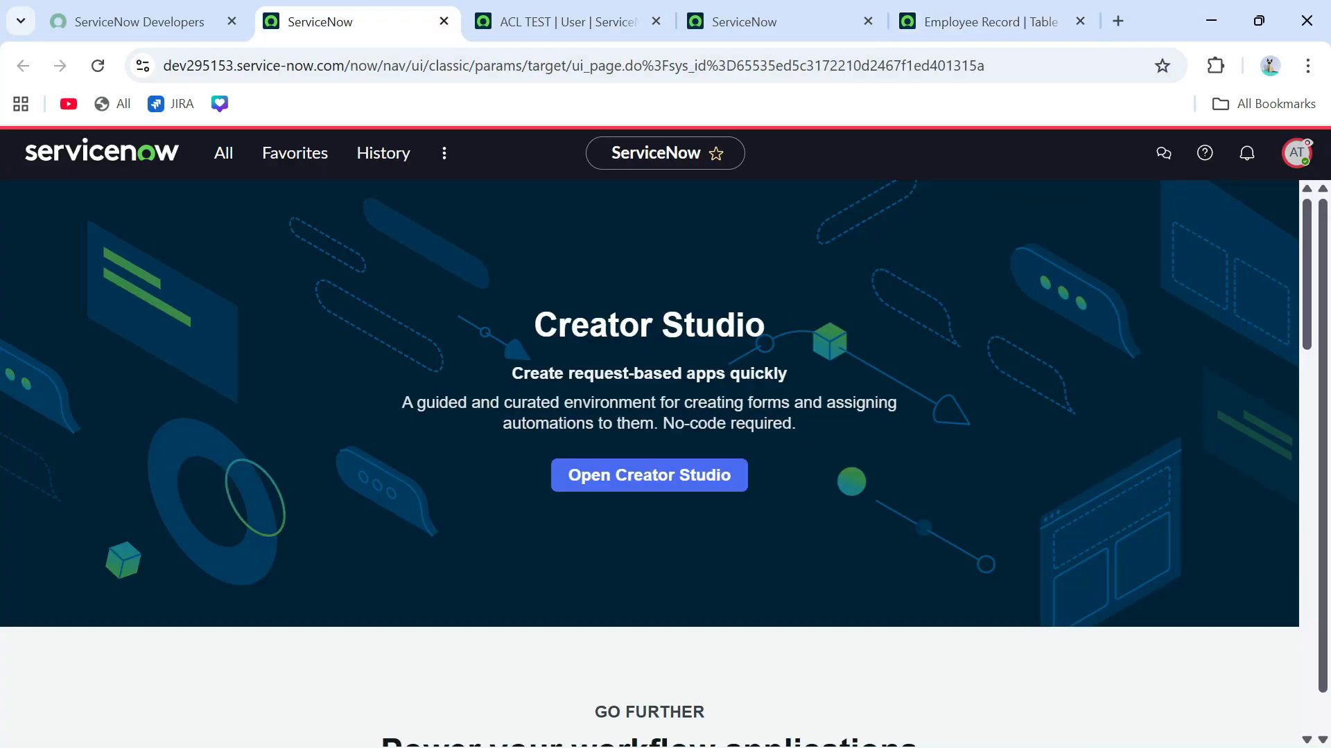
pyautogui.click(1296, 152)
pyautogui.click(1150, 429)
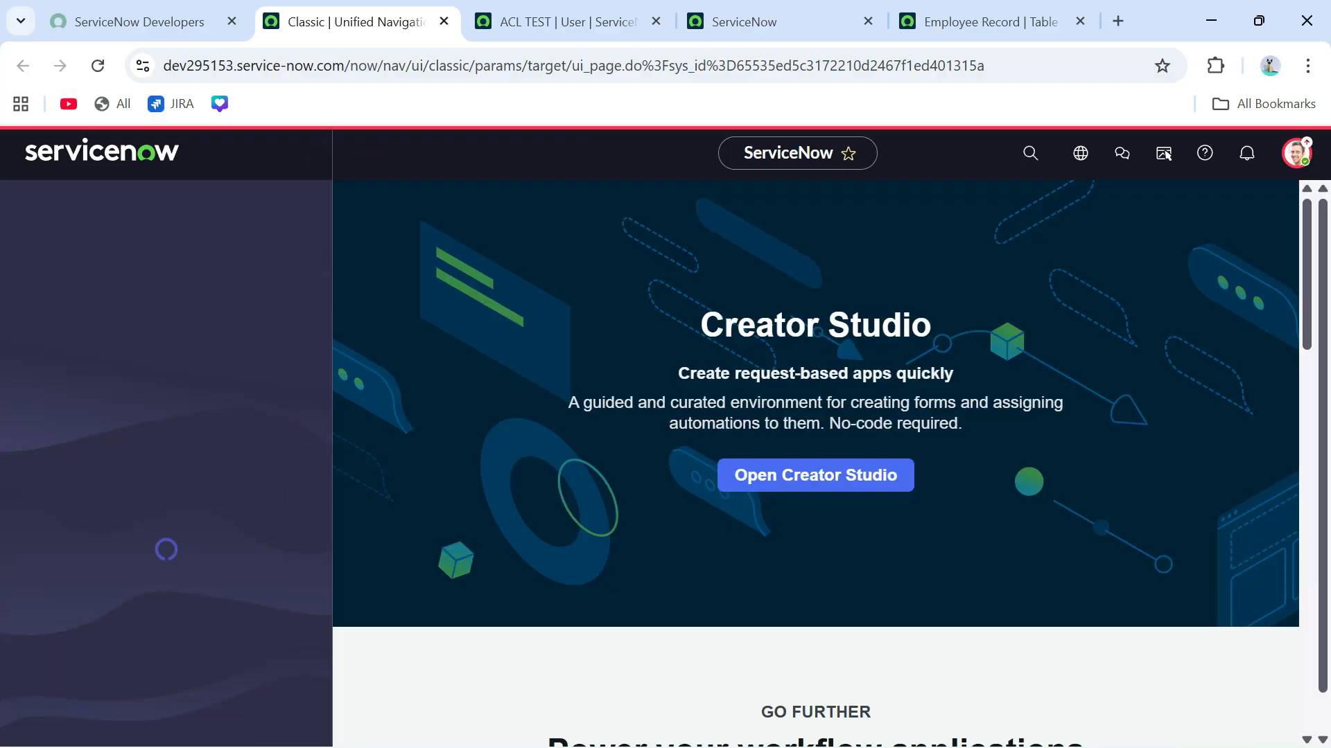
# Review the Employee Record table's required user role and its Access Controls list once more
pyautogui.click(776, 21)
pyautogui.click(991, 21)
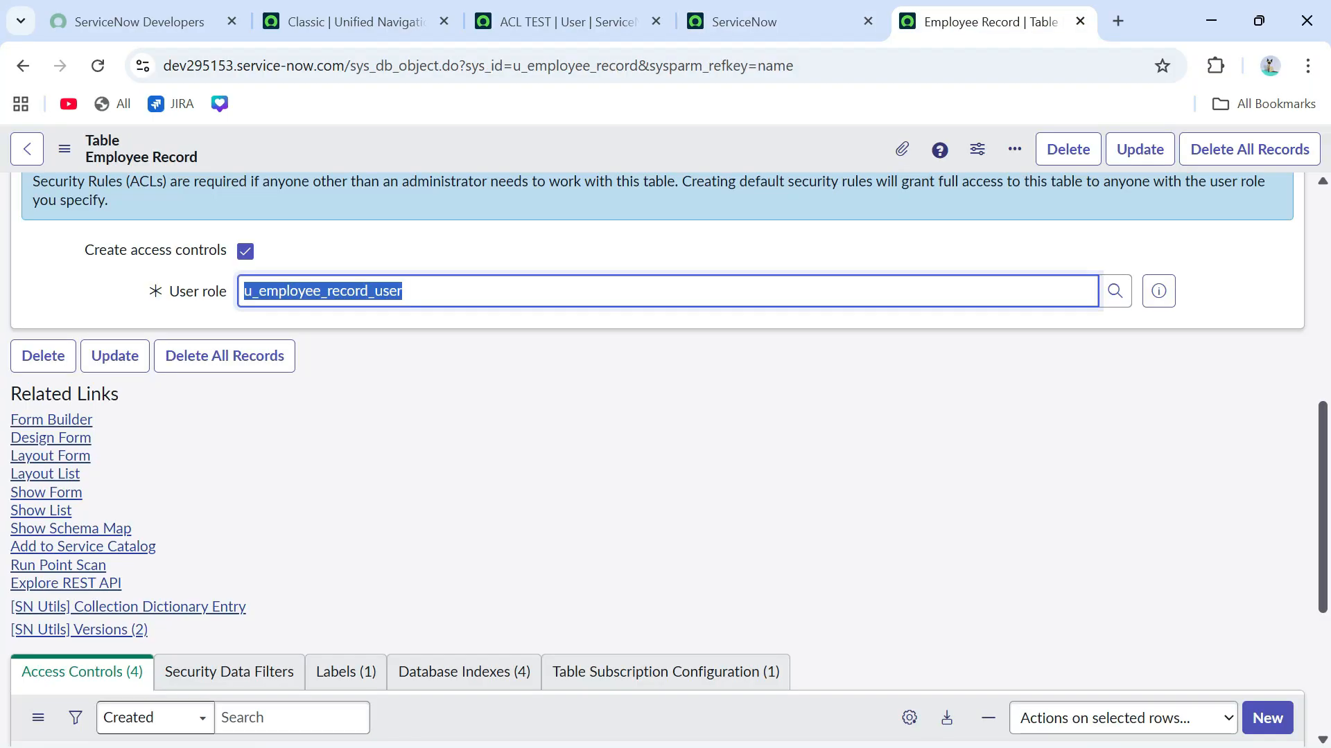
pyautogui.click(596, 443)
pyautogui.scroll(-4, 665, 457)
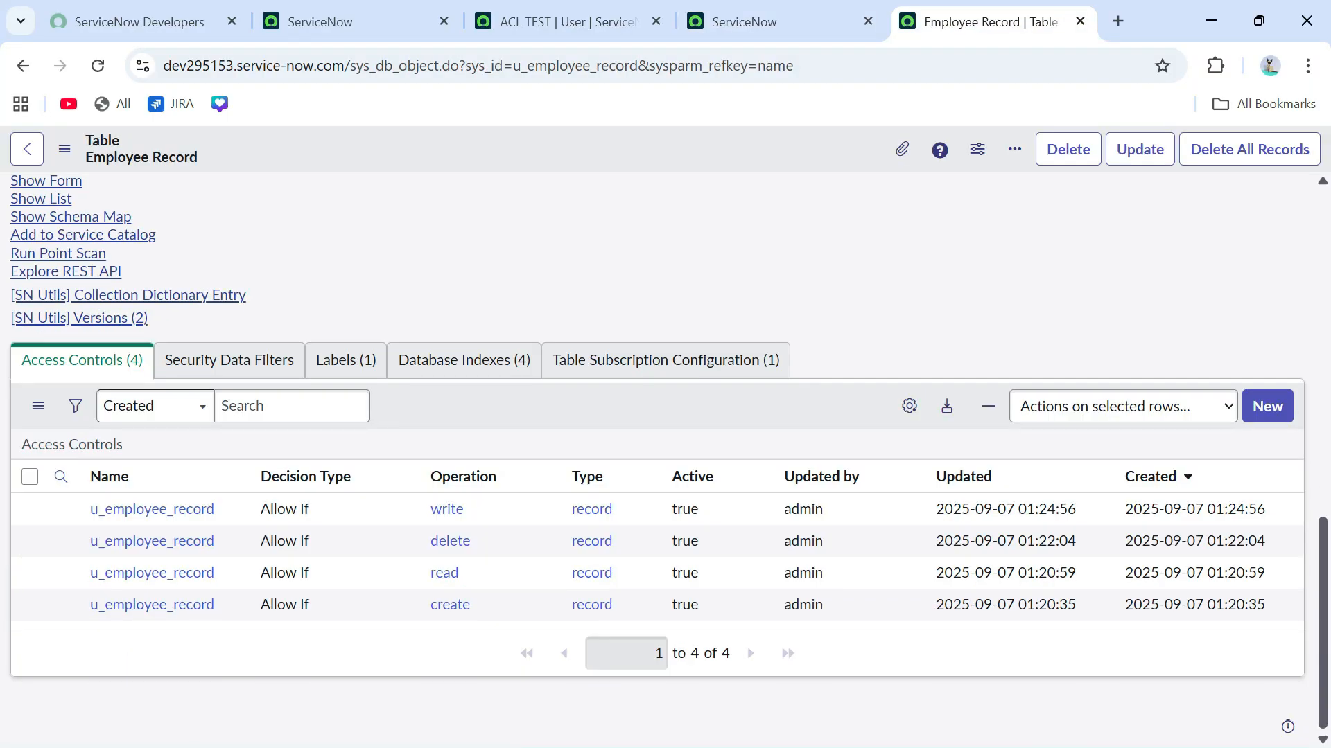
pyautogui.scroll(5, 666, 457)
# Add the u_employee_record_user role to the ACL TEST user's roles and save the change
pyautogui.click(567, 22)
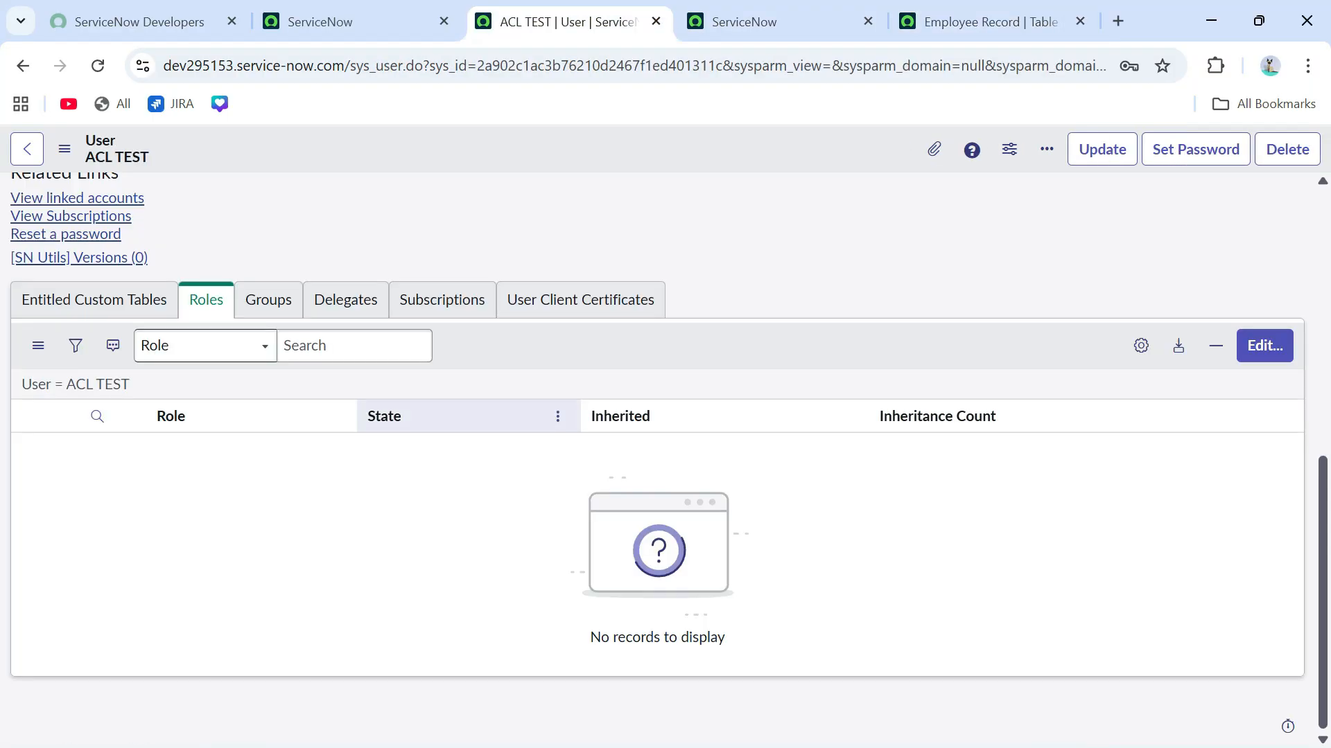
pyautogui.click(1264, 346)
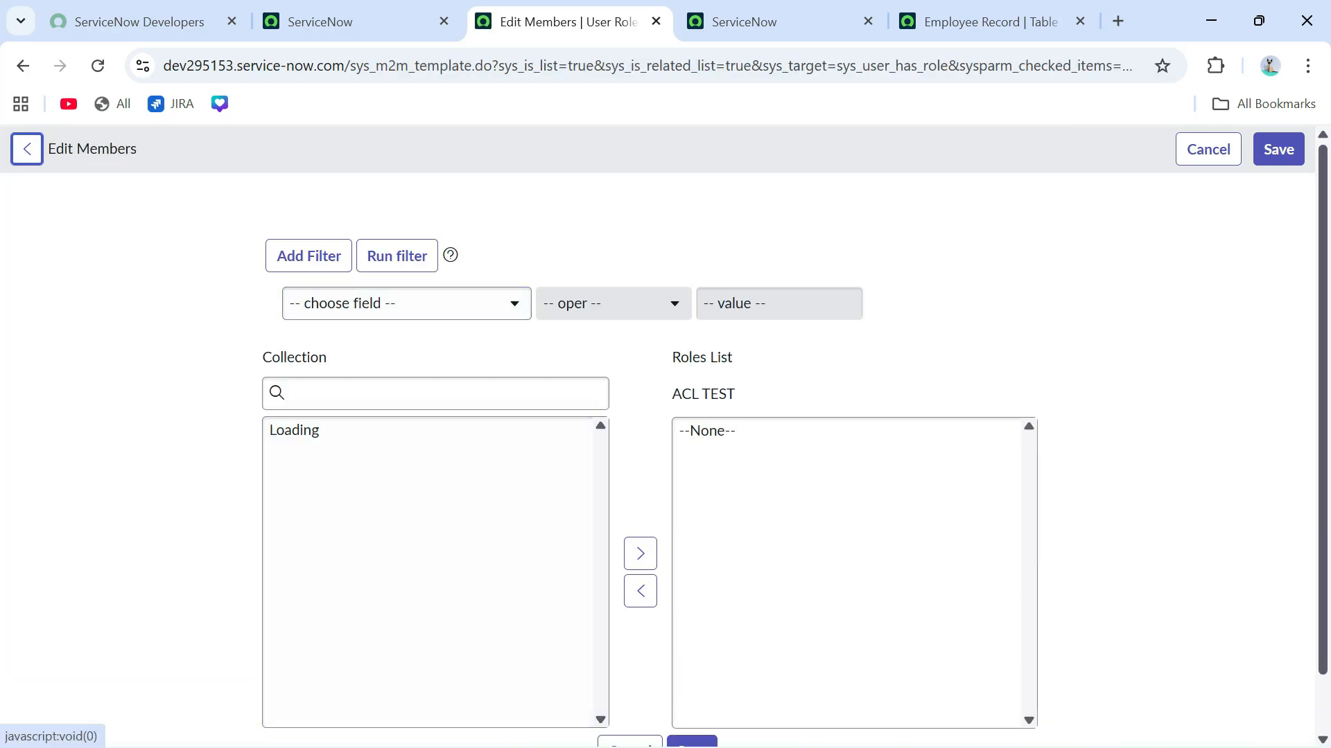
pyautogui.click(435, 393)
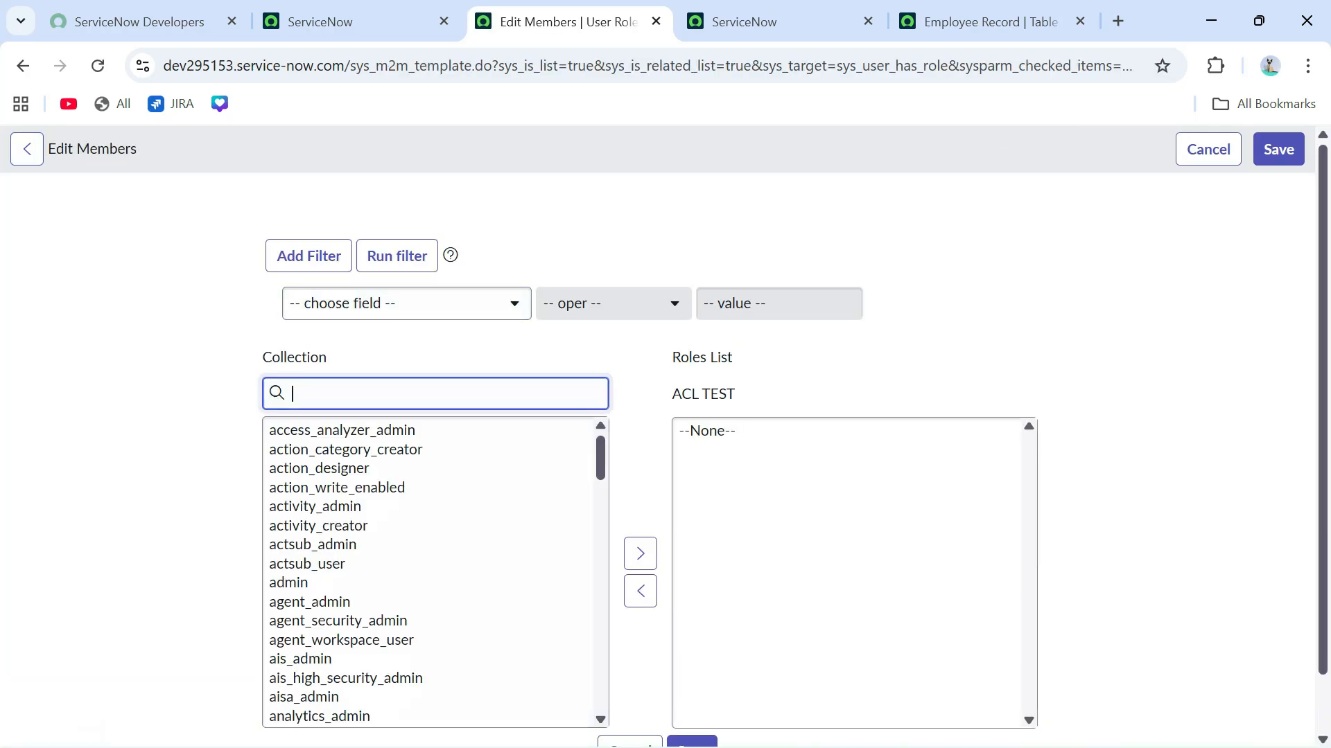
pyautogui.hotkey('ctrl', 'v')
pyautogui.click(333, 431)
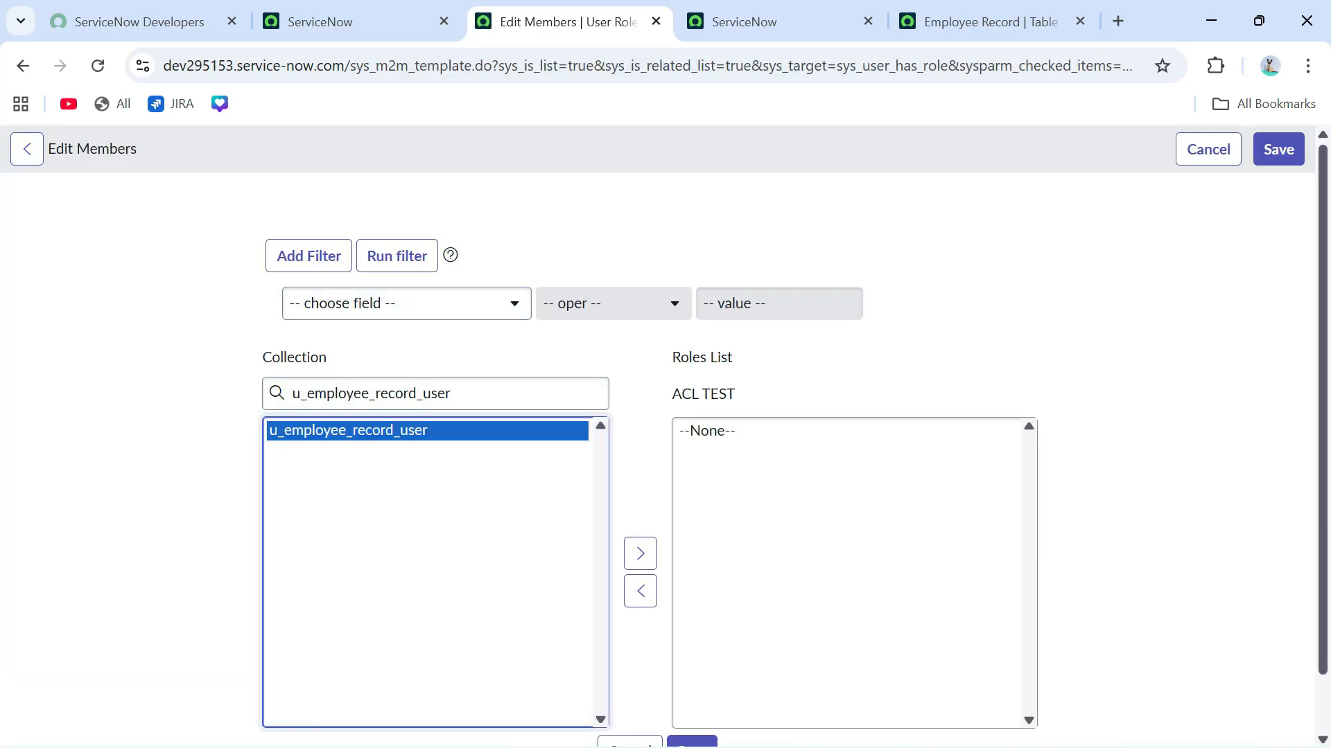
pyautogui.click(633, 553)
pyautogui.scroll(-1, 638, 565)
pyautogui.click(683, 710)
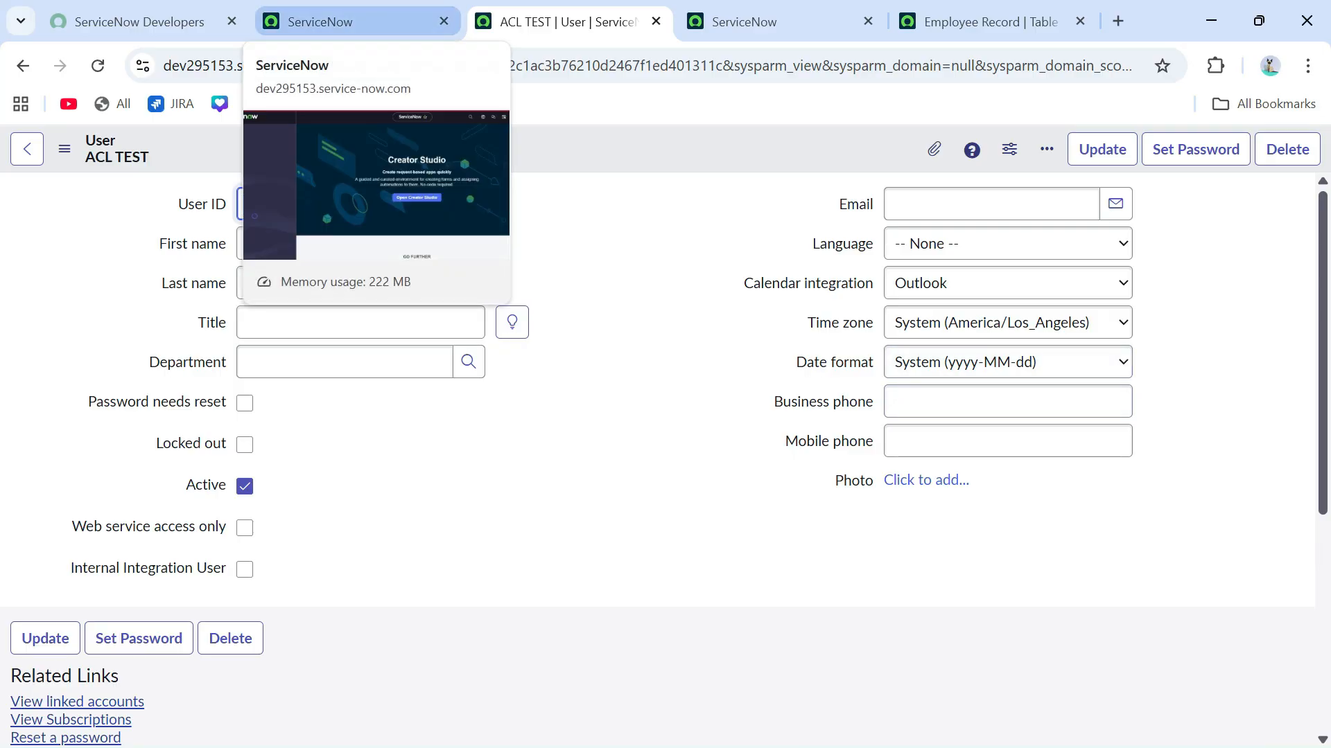
# Impersonate the ACL TEST user again from the home tab to test the newly assigned role
pyautogui.click(319, 21)
pyautogui.click(1301, 153)
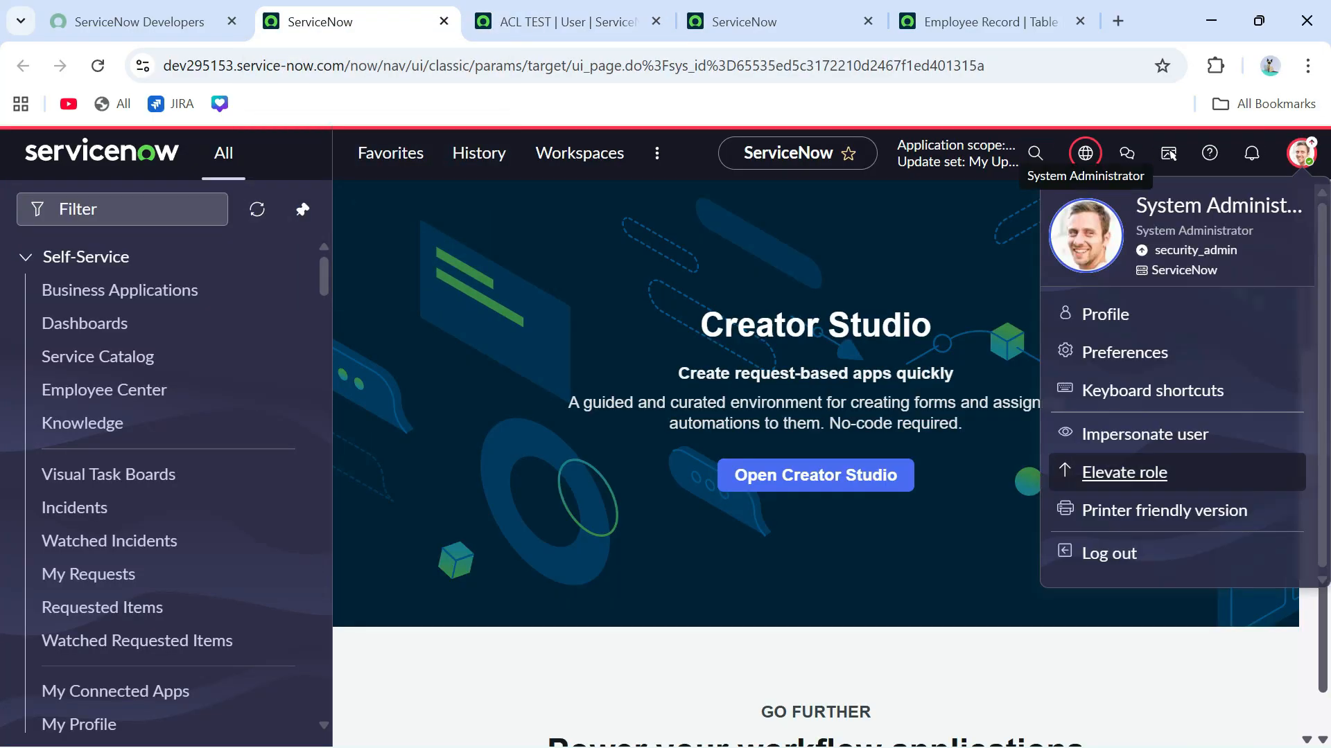
pyautogui.click(1144, 434)
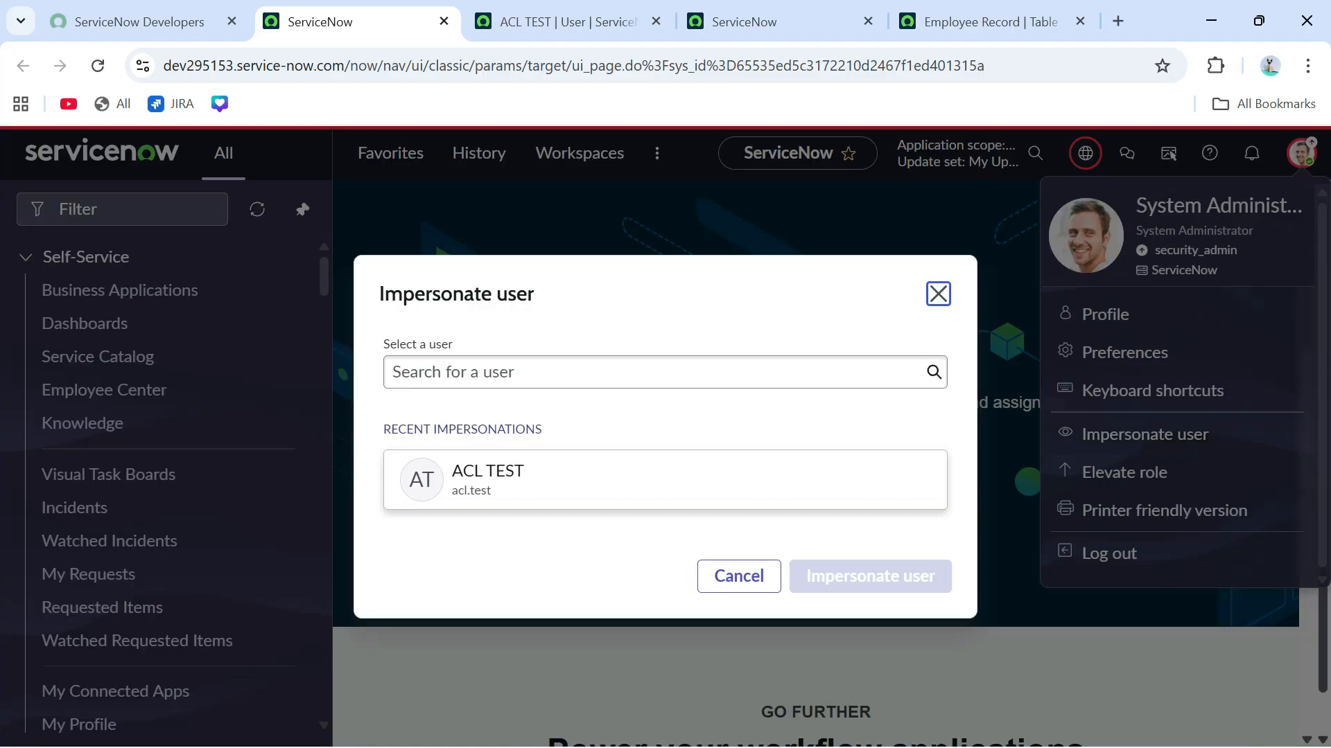
pyautogui.click(870, 577)
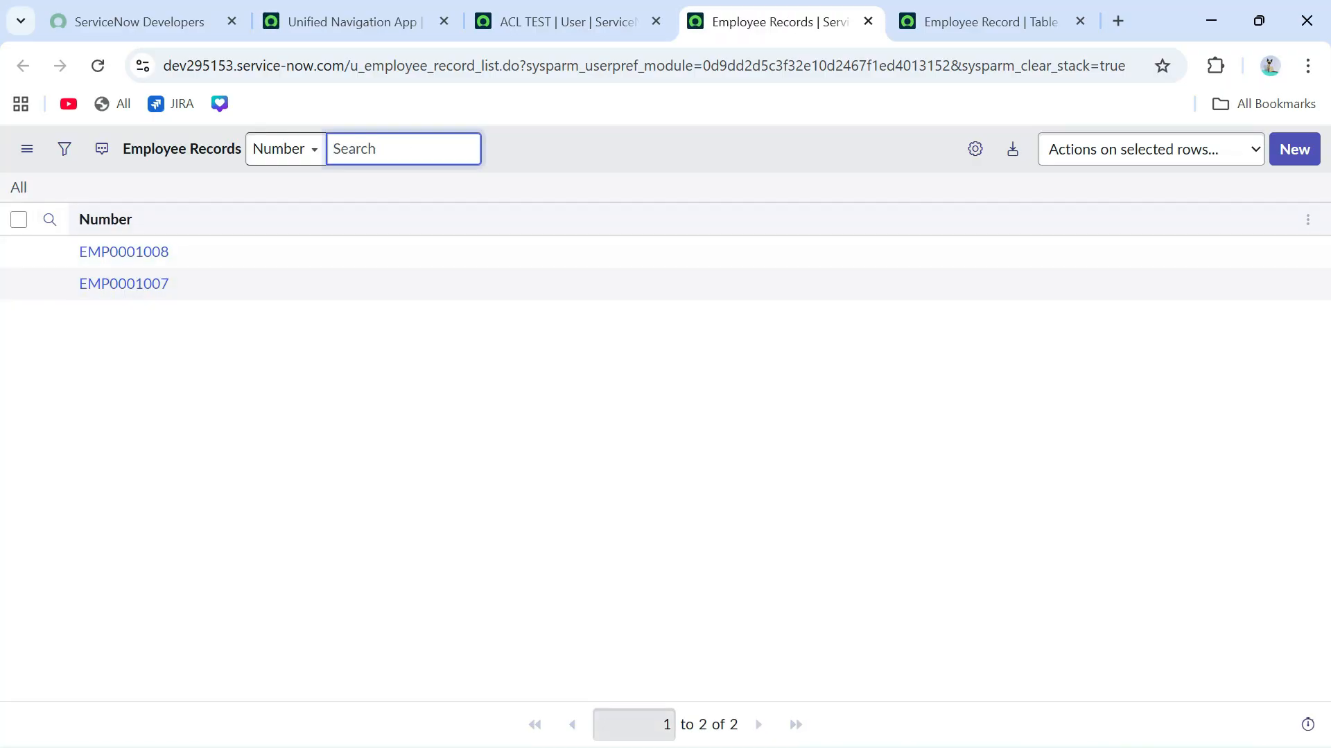
# Add Employee Department, Employee ID, Employee Name, Employee Salary, Joining Bonus and Joining date as columns of the Employee Records list
pyautogui.click(975, 149)
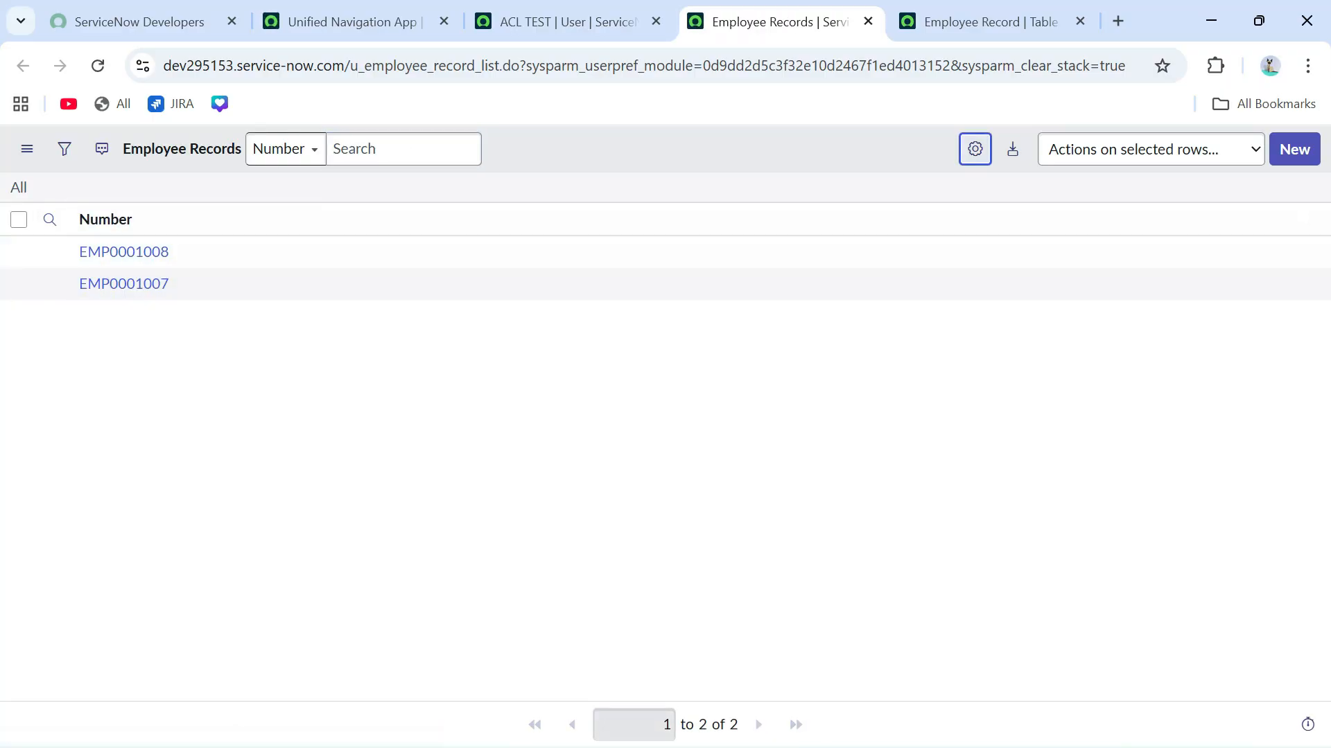
pyautogui.moveTo(447, 309); pyautogui.dragTo(447, 403)
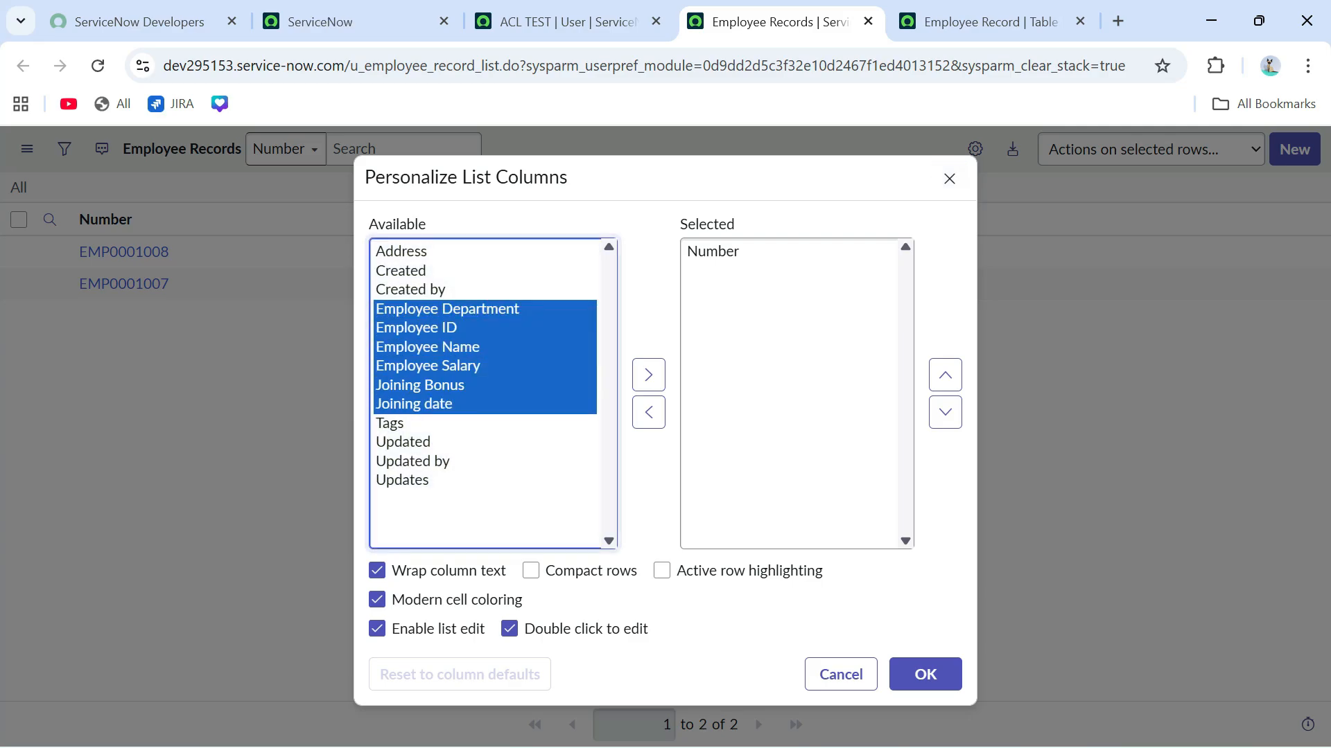
pyautogui.click(649, 375)
pyautogui.click(925, 675)
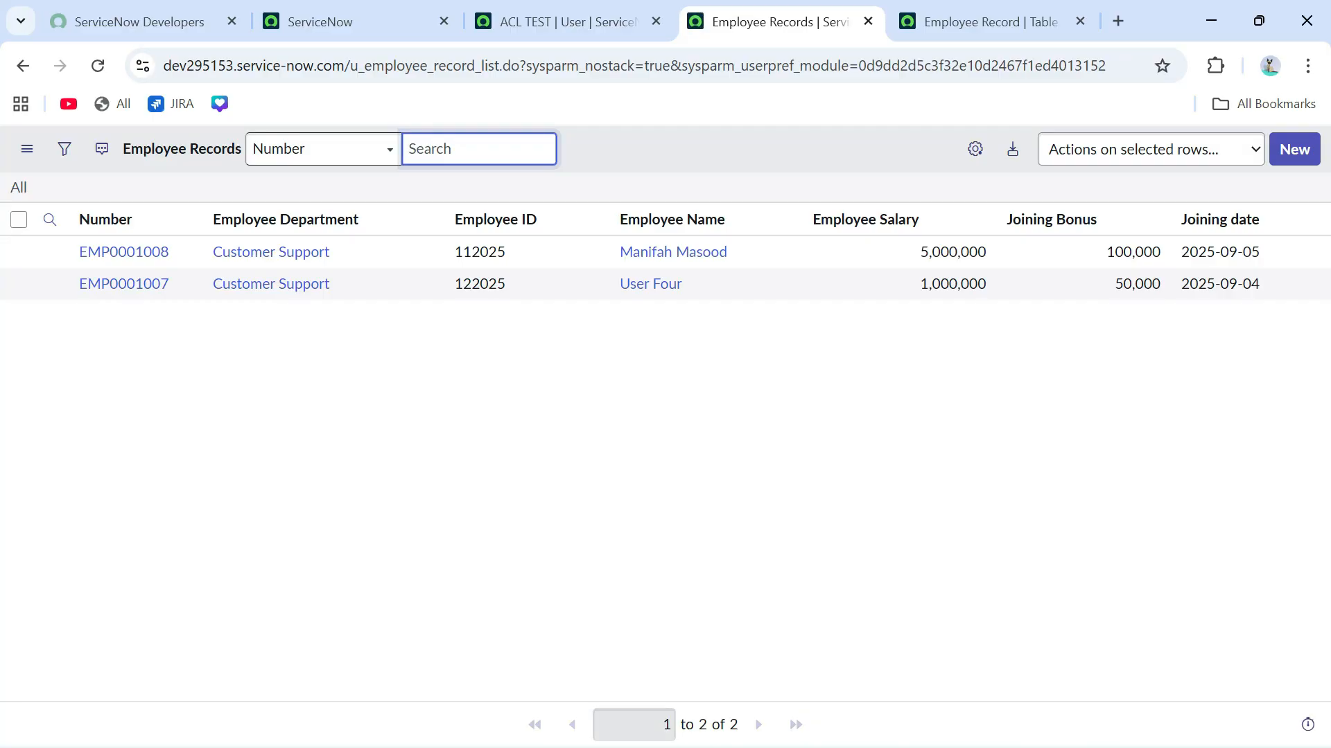
# Return to the Employee Record table's configuration and examine the operations covered by its access controls, starting with write
pyautogui.click(991, 21)
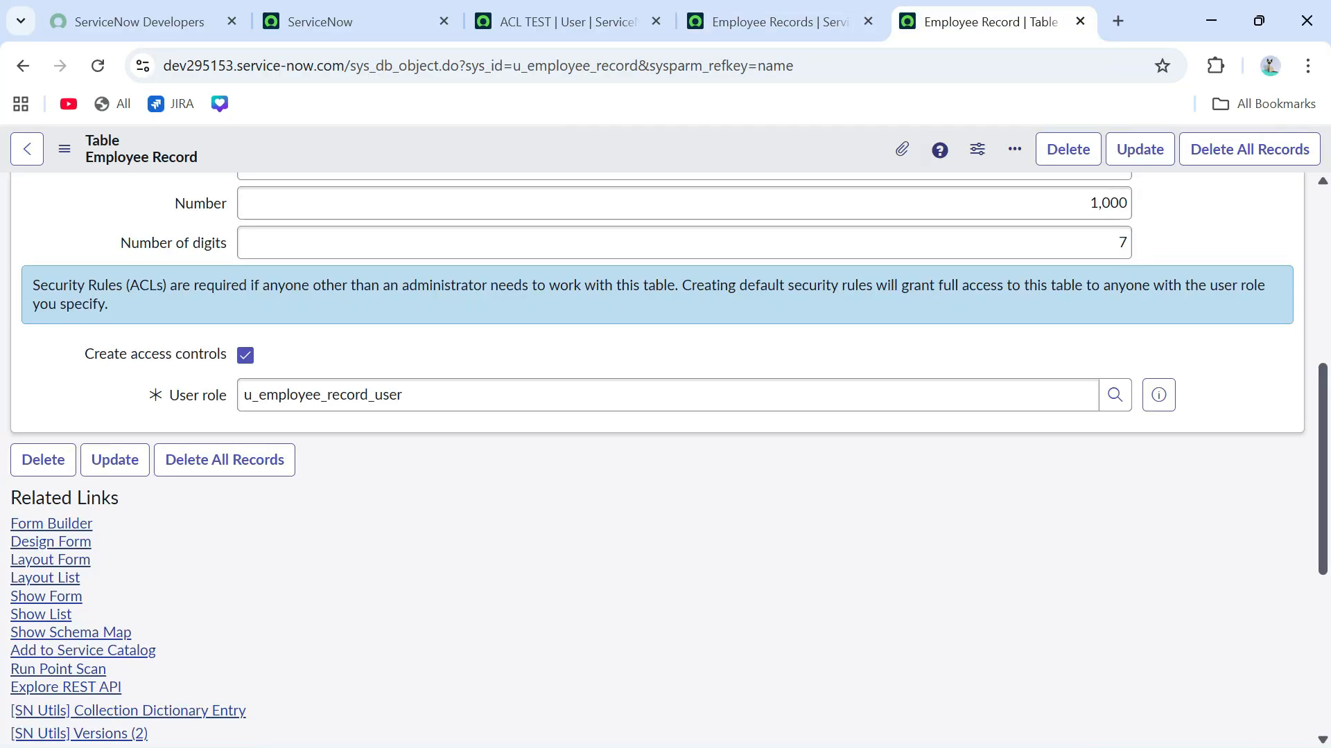
pyautogui.scroll(-1, 665, 444)
pyautogui.scroll(-5, 491, 602)
pyautogui.click(499, 509)
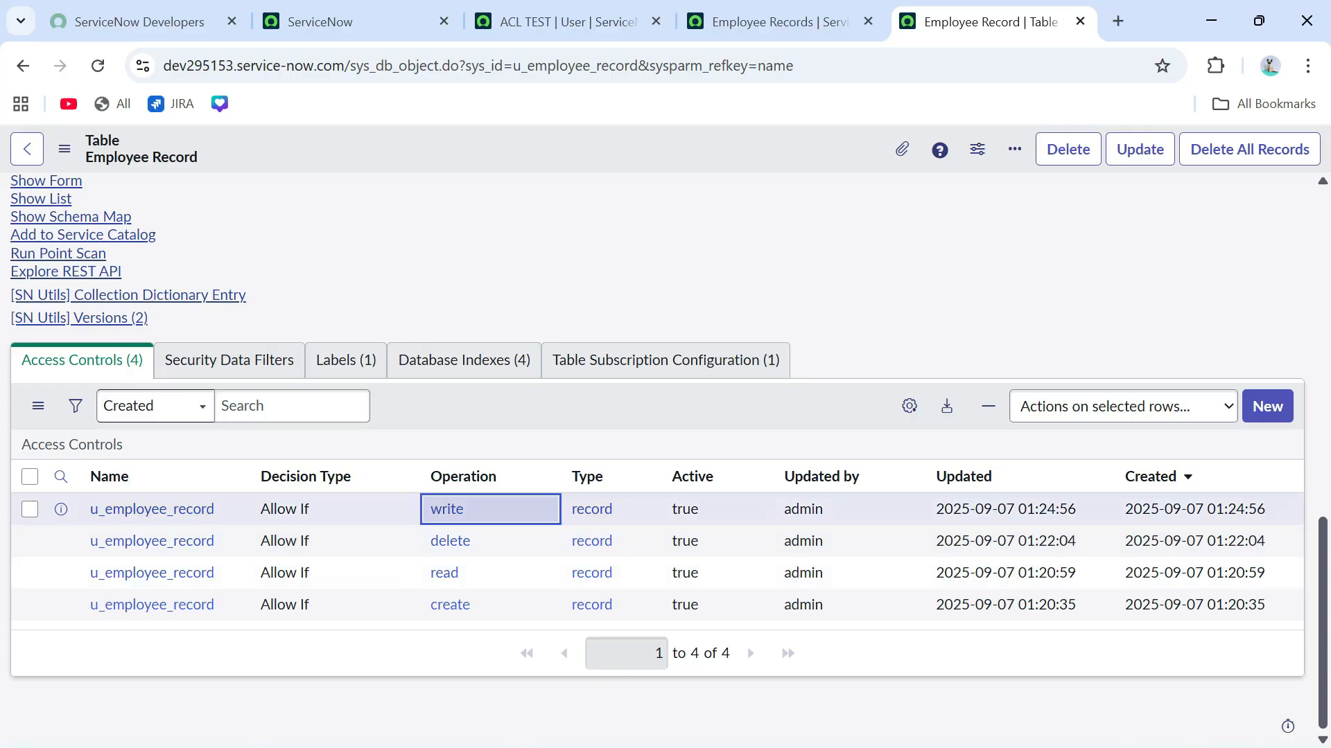
# Extend the review of the Employee Record table's access control operations to delete, read and create
pyautogui.hotkey('shift', 'Down')
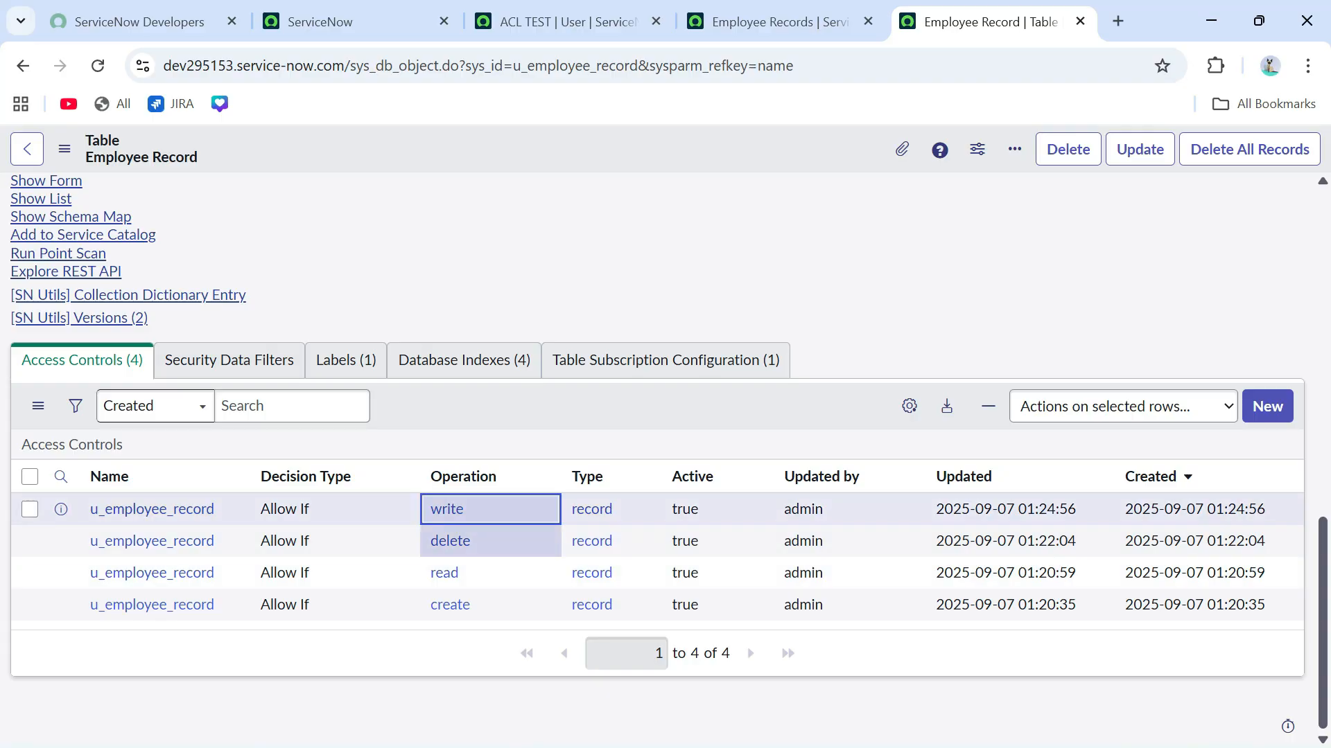
pyautogui.hotkey('shift', 'Down')
pyautogui.hotkey('shift', 'Down')
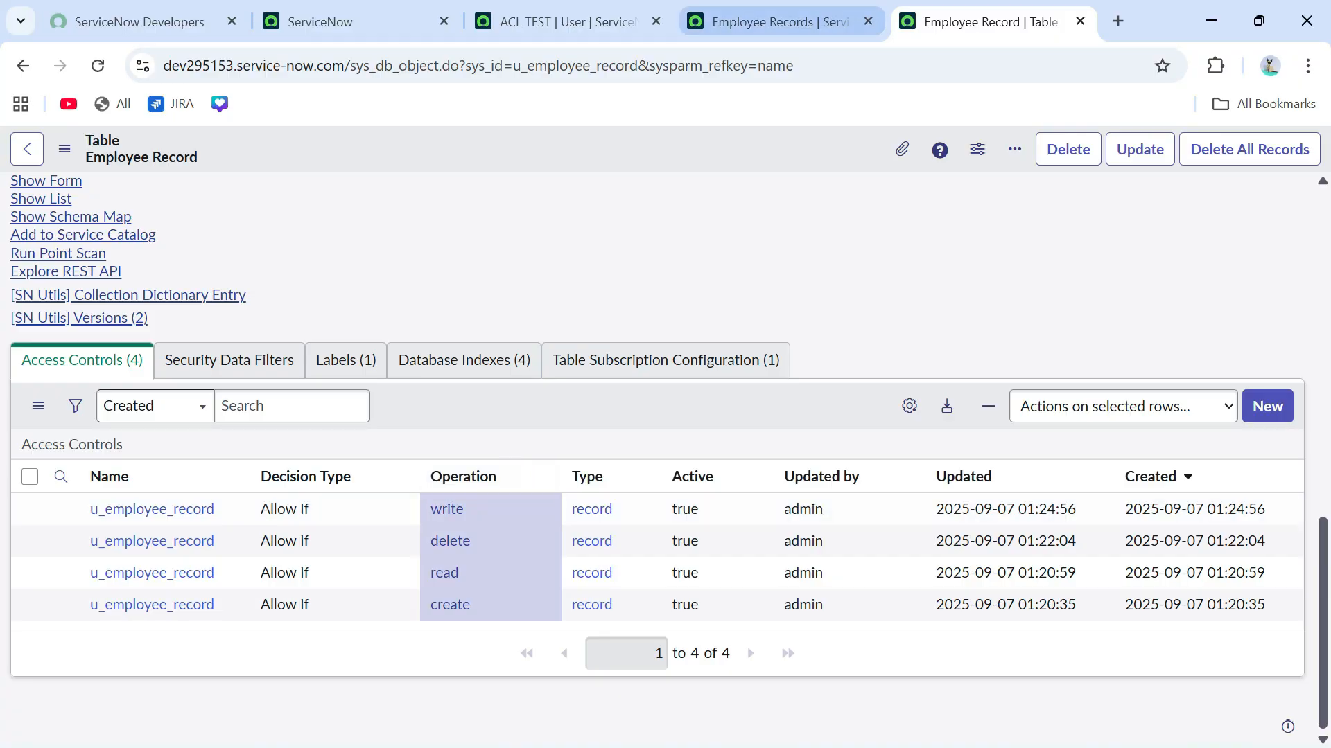
# Open the first record of the Employee Records list in its own tab to inspect the form, and return to the list
pyautogui.click(769, 21)
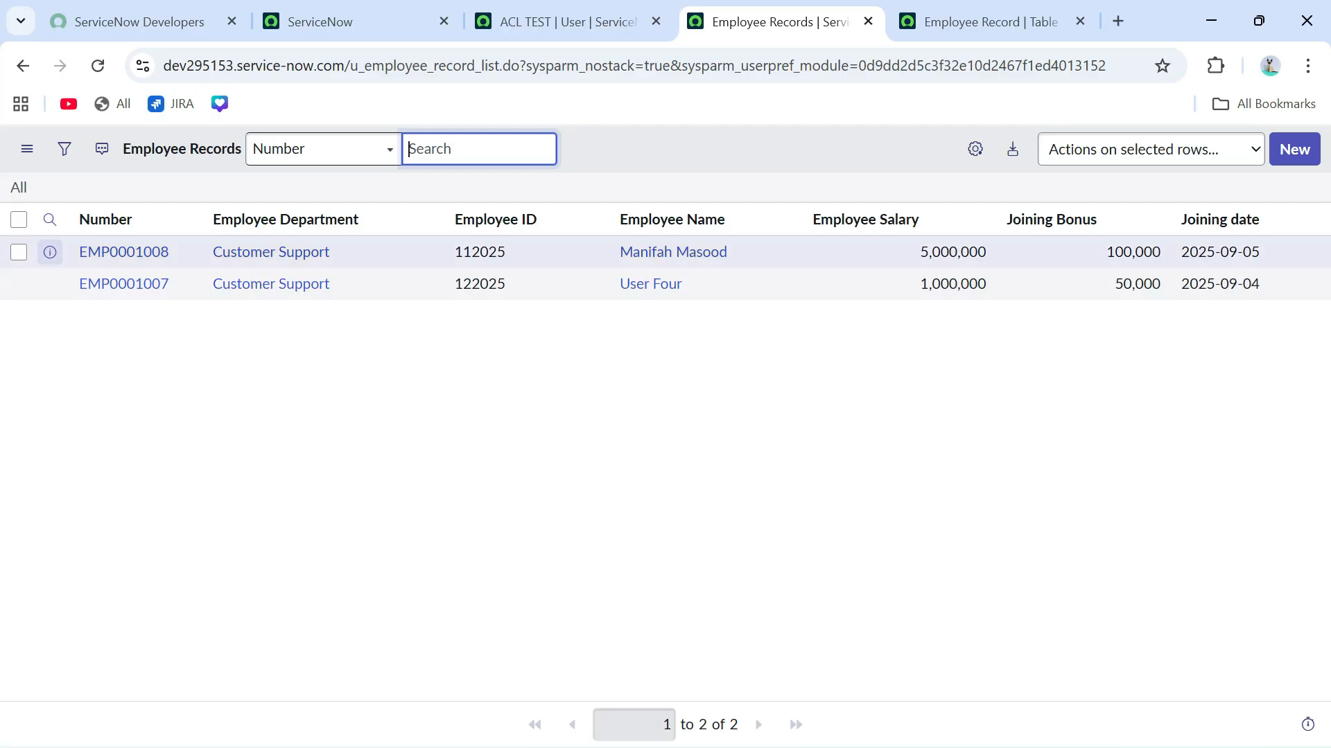
pyautogui.click(50, 252)
pyautogui.click(565, 298)
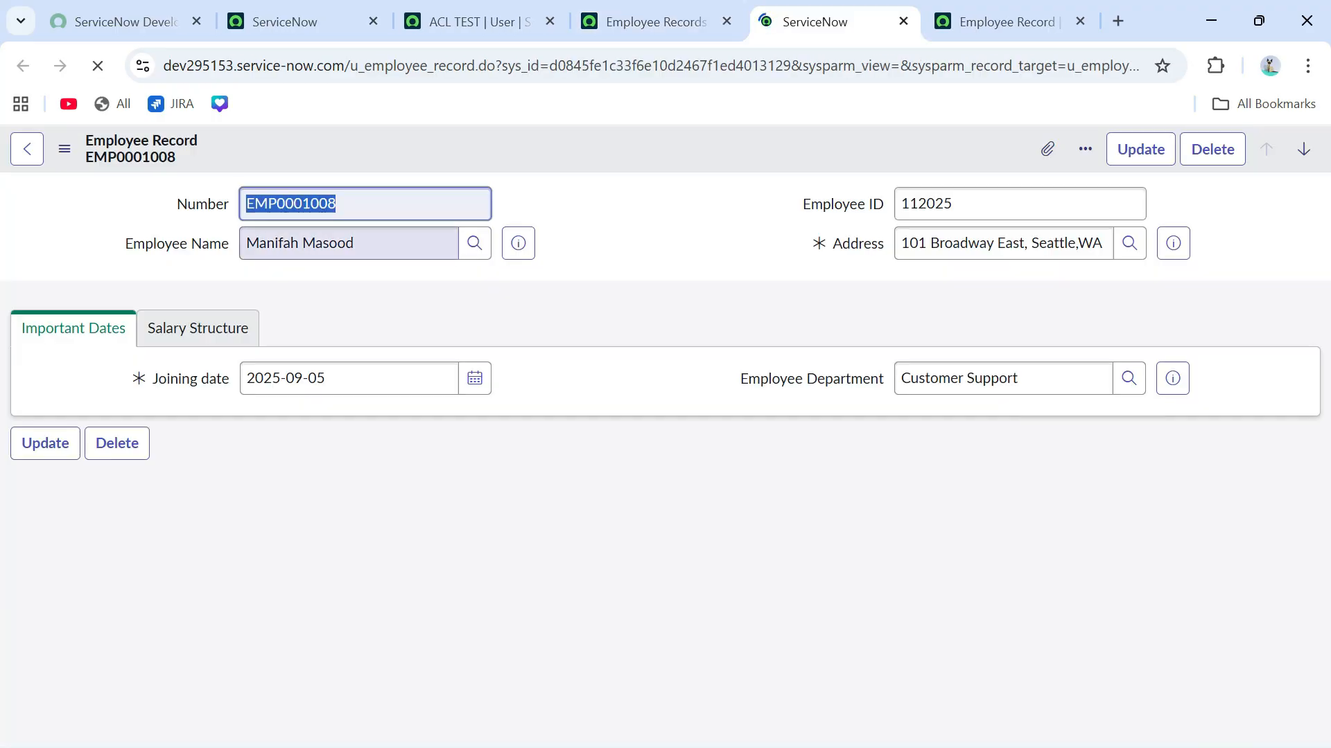
pyautogui.click(564, 298)
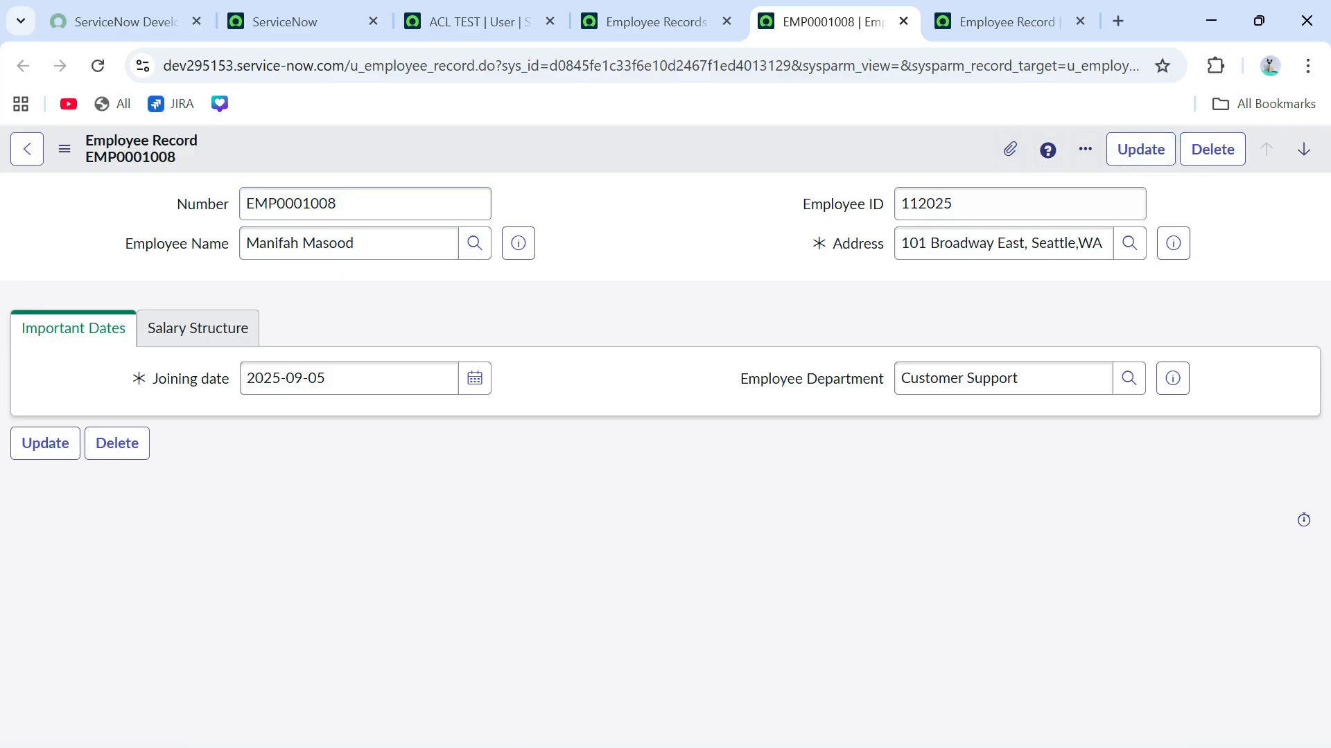
pyautogui.click(656, 22)
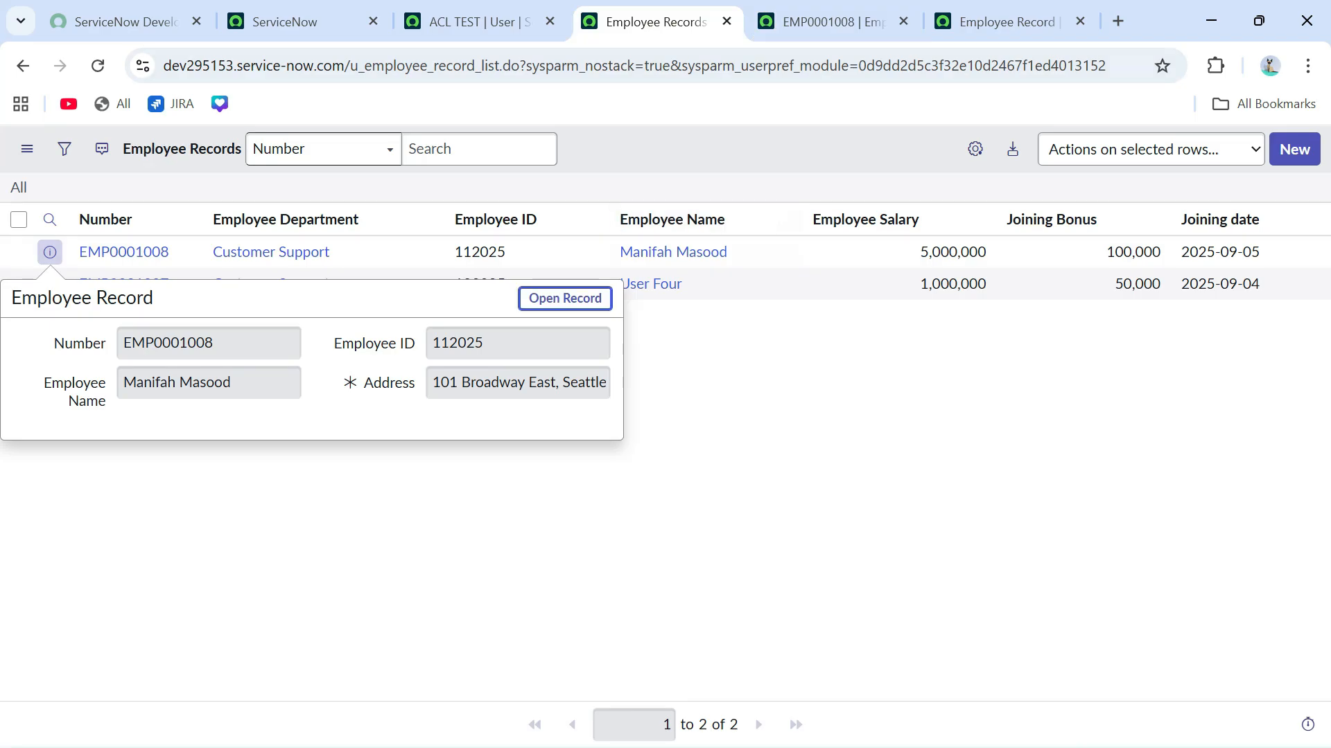
pyautogui.click(831, 395)
# Go back to the Employee Record table configuration and check the active state of its delete access control
pyautogui.click(1008, 22)
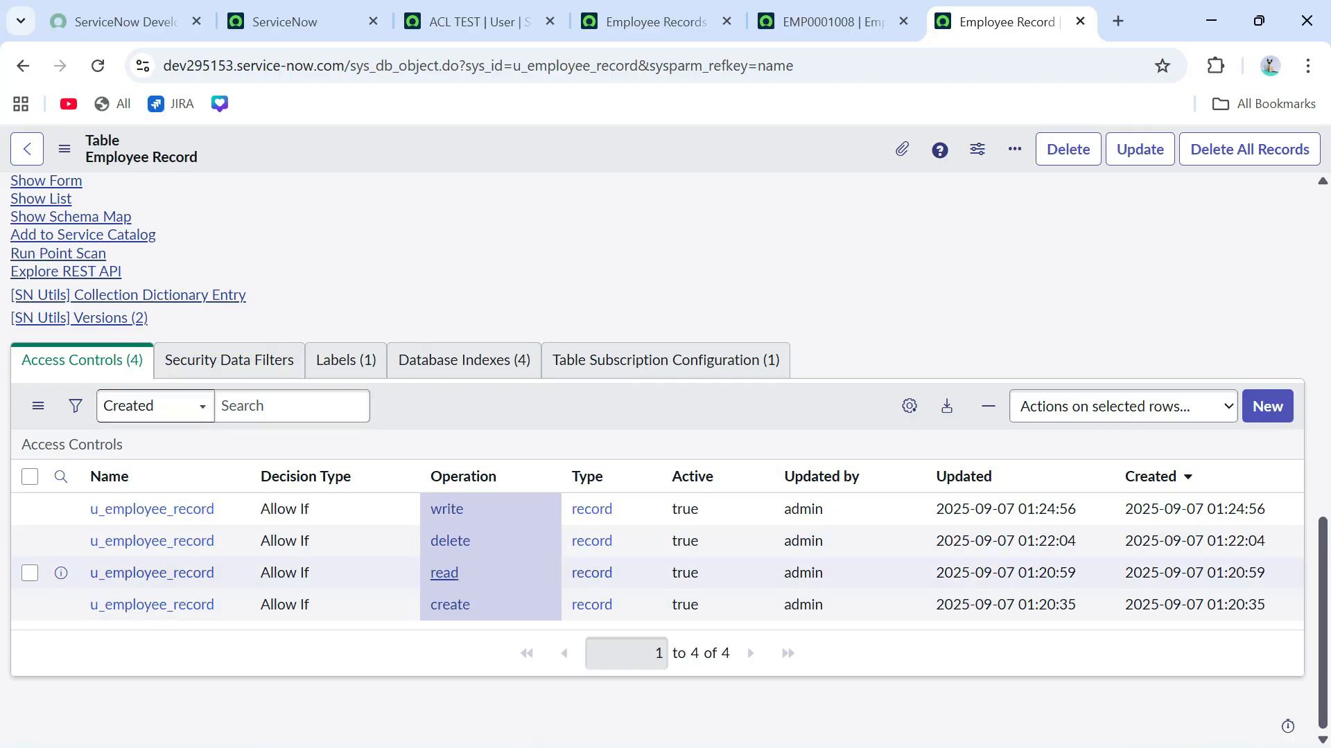
pyautogui.click(506, 541)
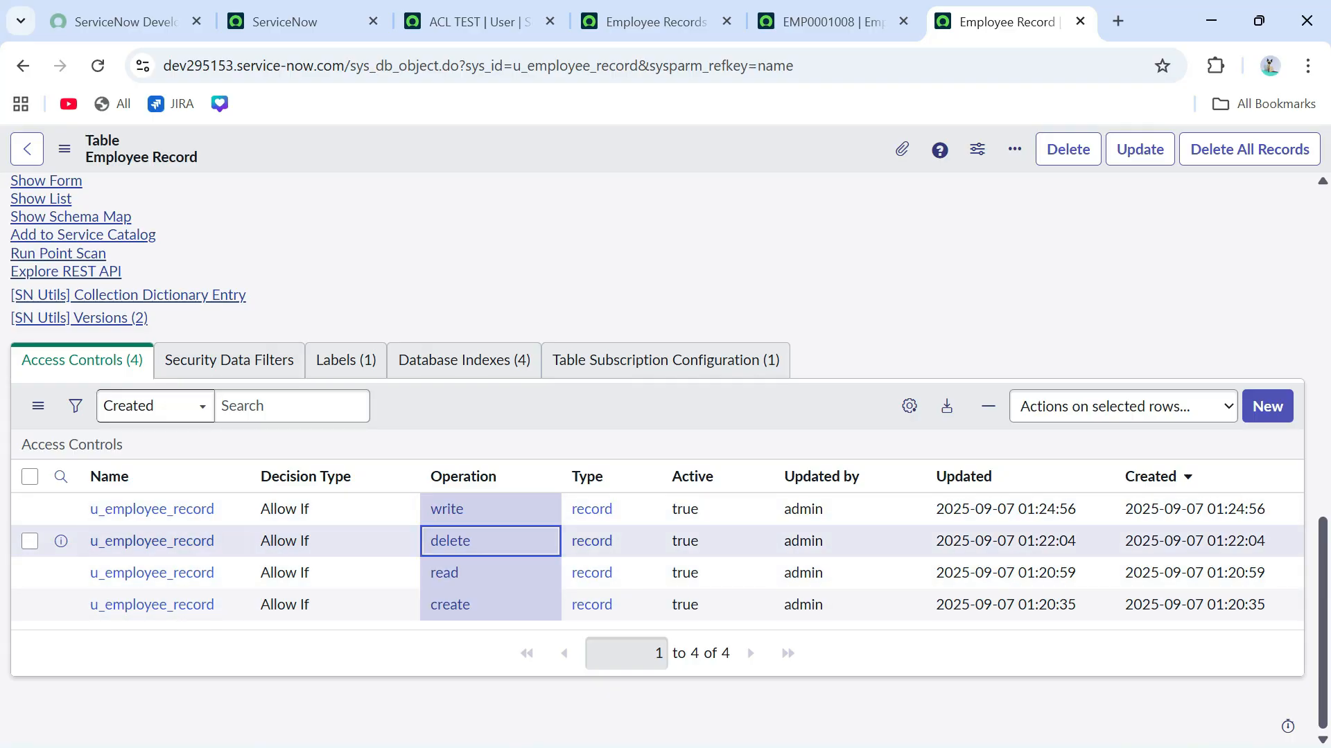
pyautogui.click(727, 541)
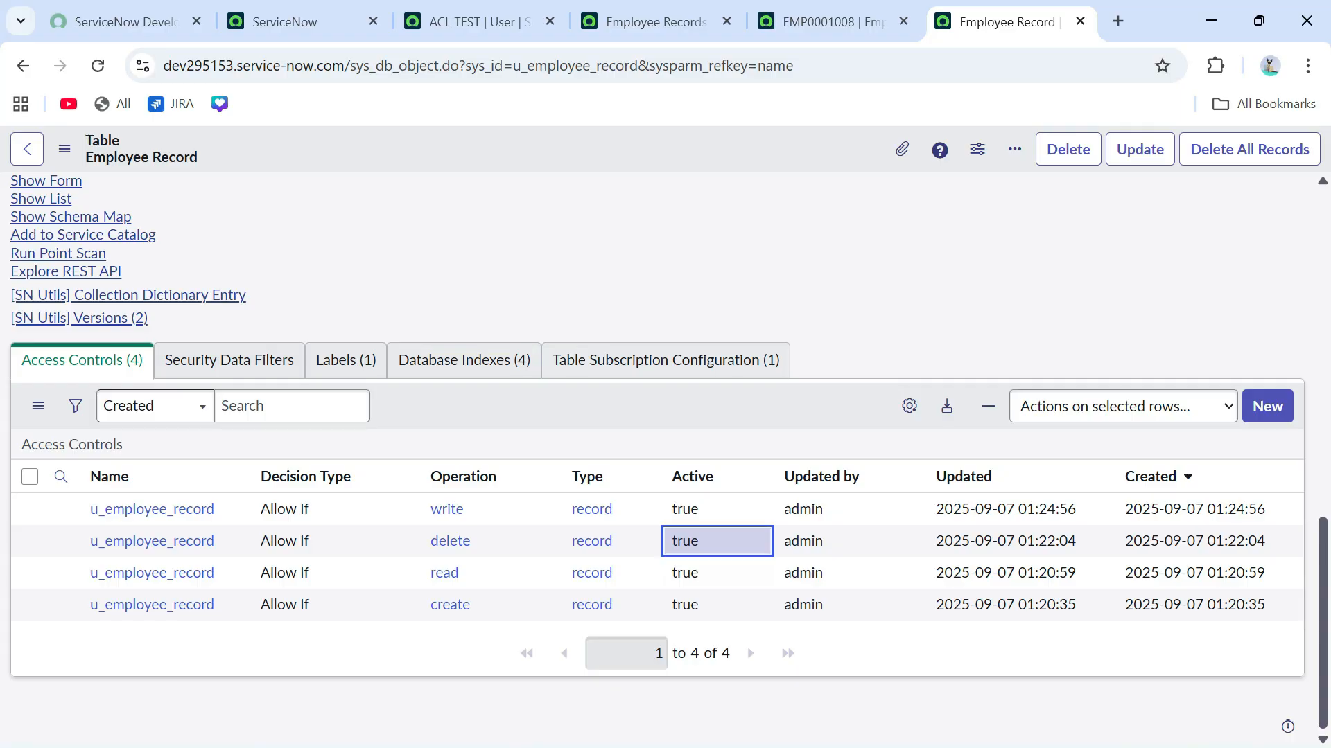
# End the impersonation of the ACL TEST user from the home tab
pyautogui.click(291, 22)
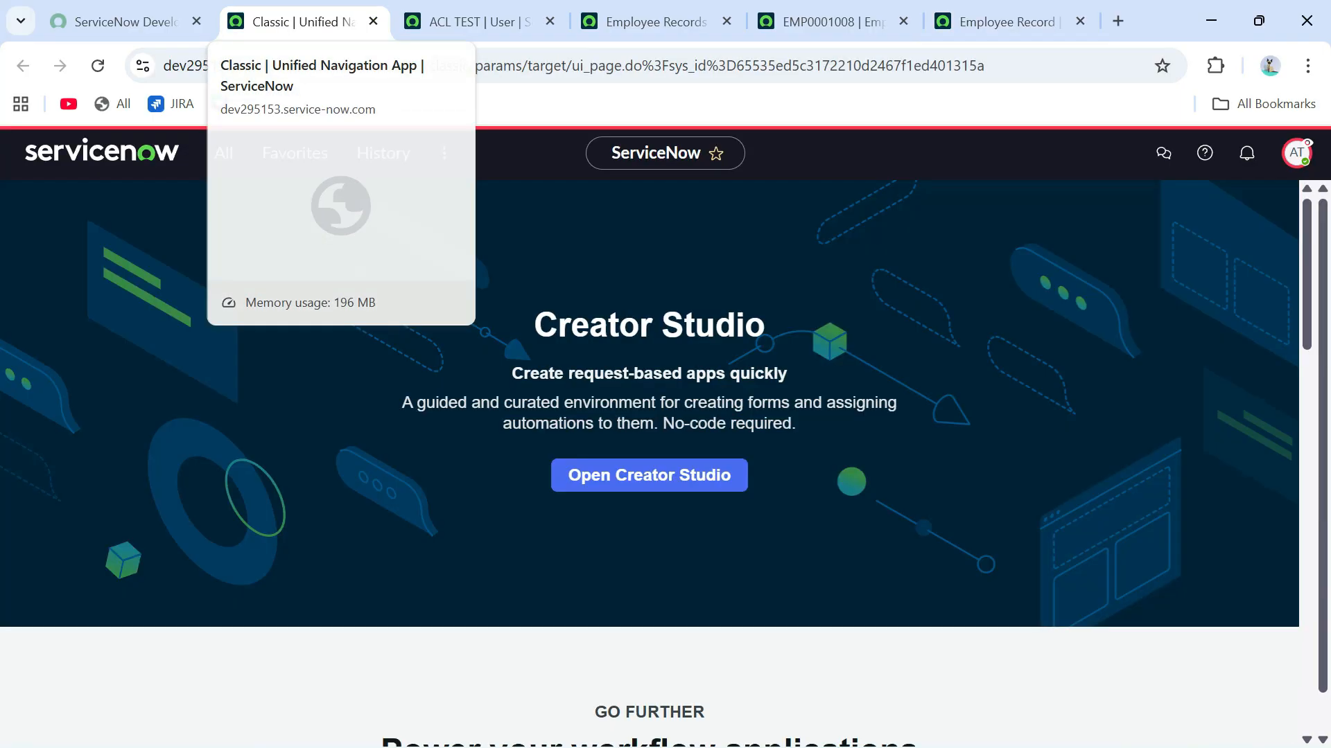
pyautogui.click(1296, 152)
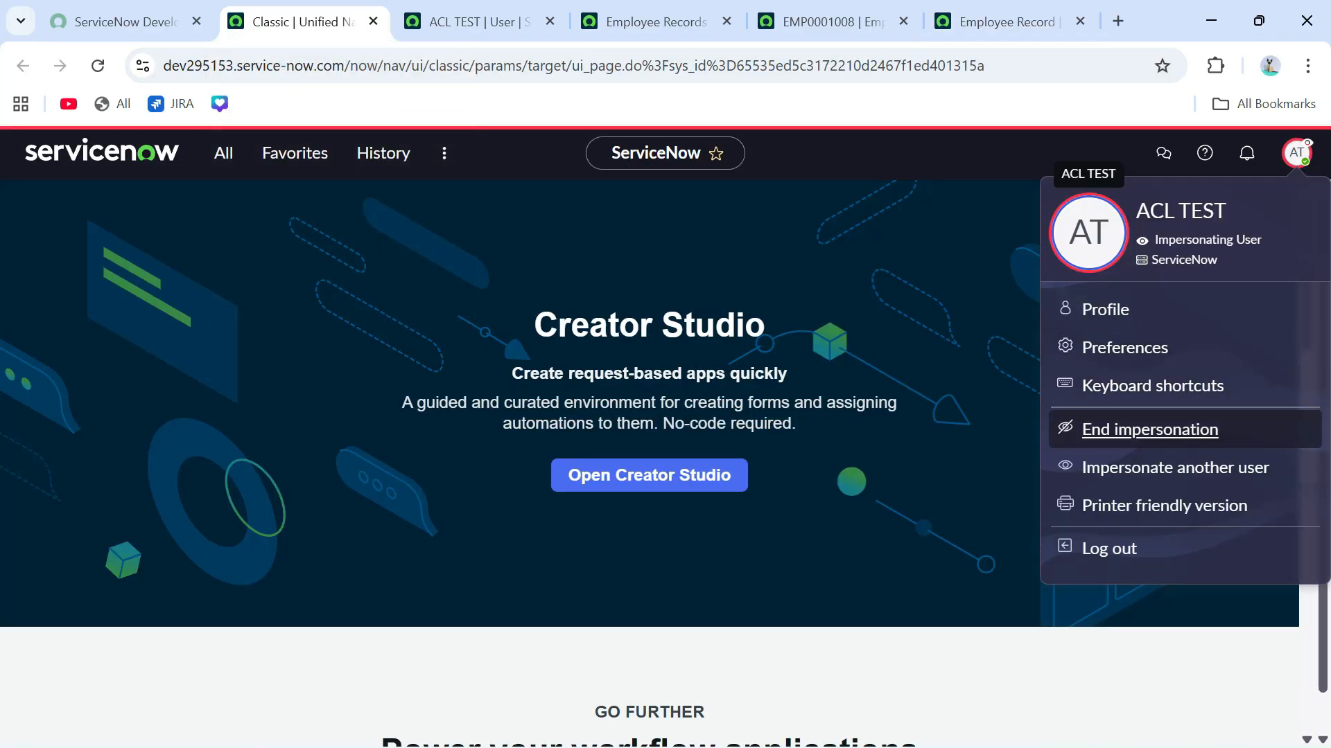
pyautogui.click(1149, 429)
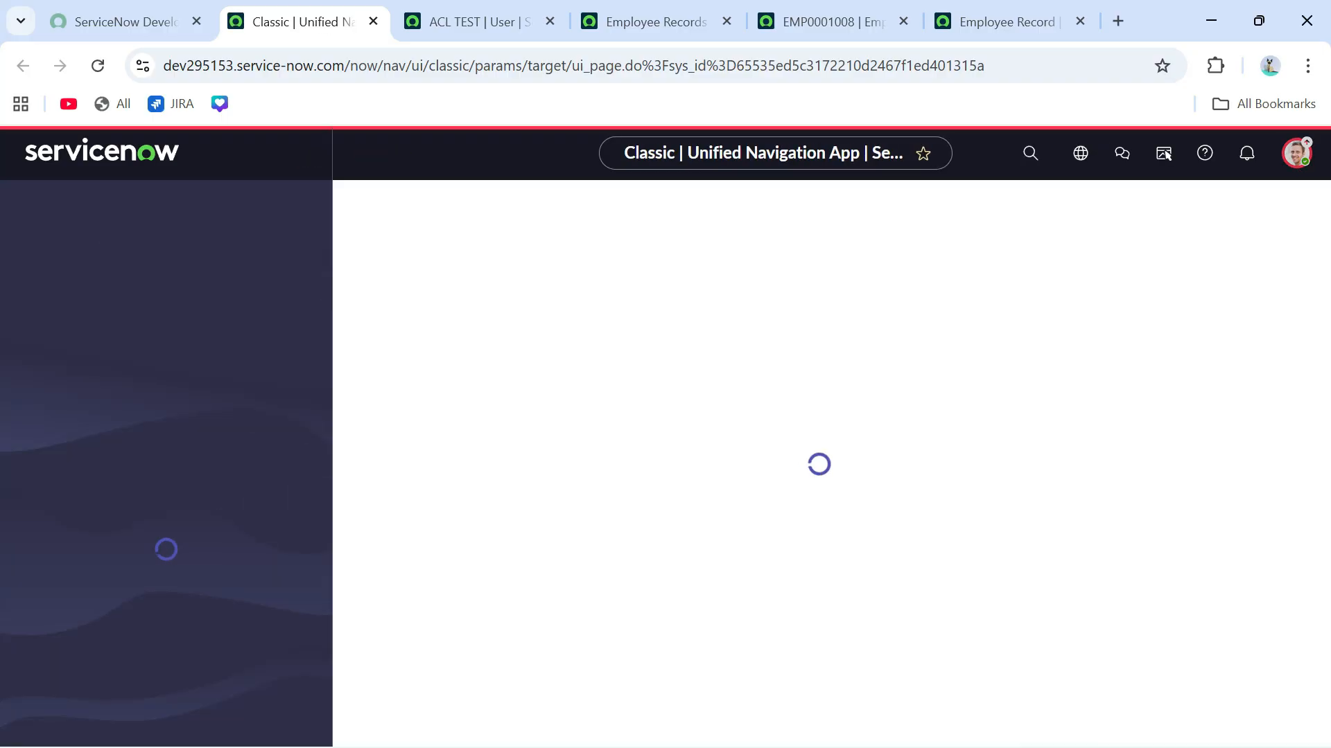
# Open the role elevation settings, clear security_admin and update the session's privileges
pyautogui.click(1081, 472)
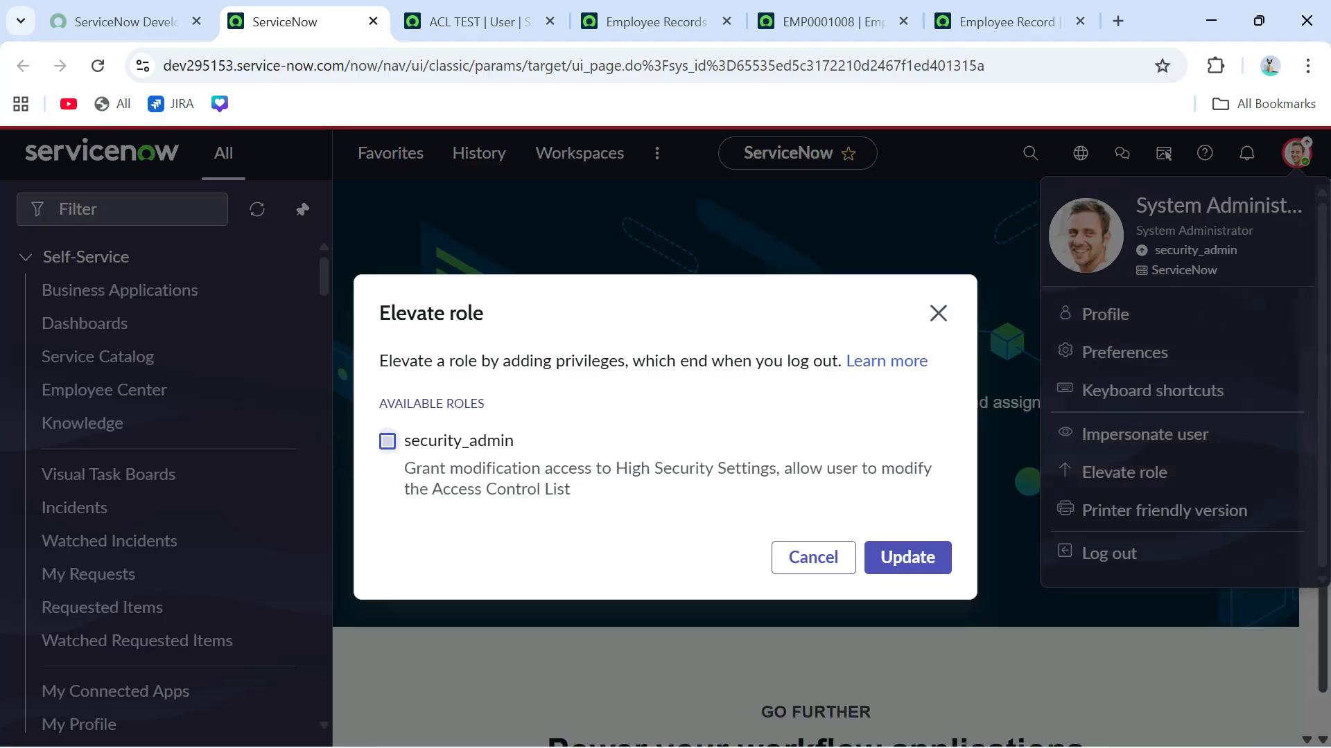
pyautogui.click(387, 442)
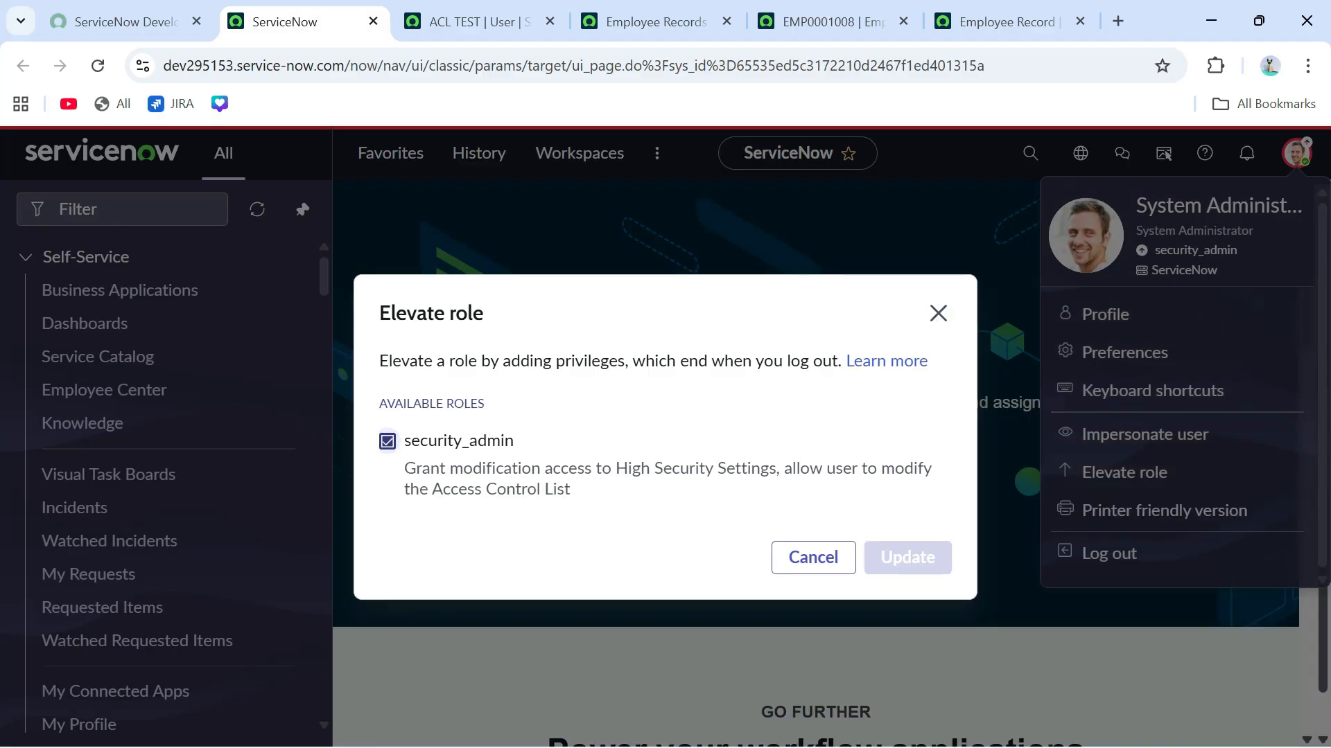
pyautogui.click(388, 442)
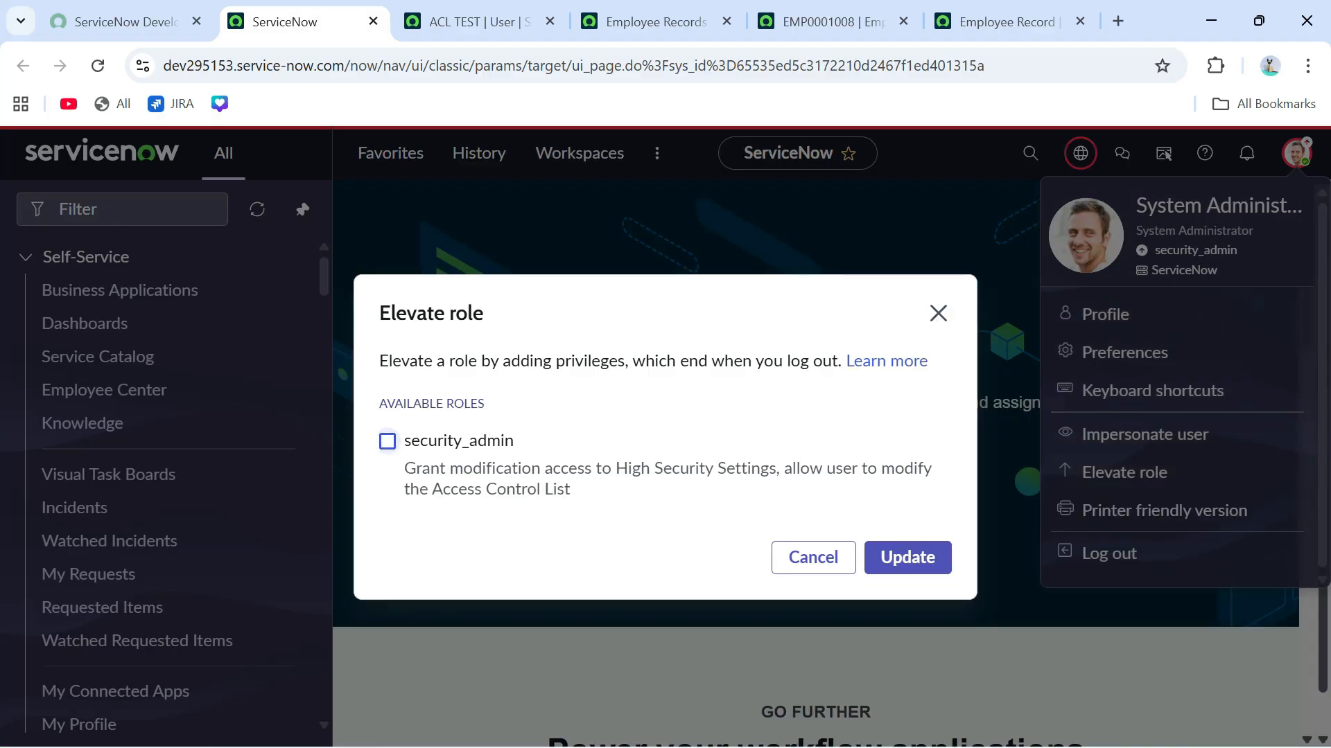
pyautogui.click(907, 558)
# Open the Employee Record table's write access control record in a separate tab
pyautogui.click(1006, 22)
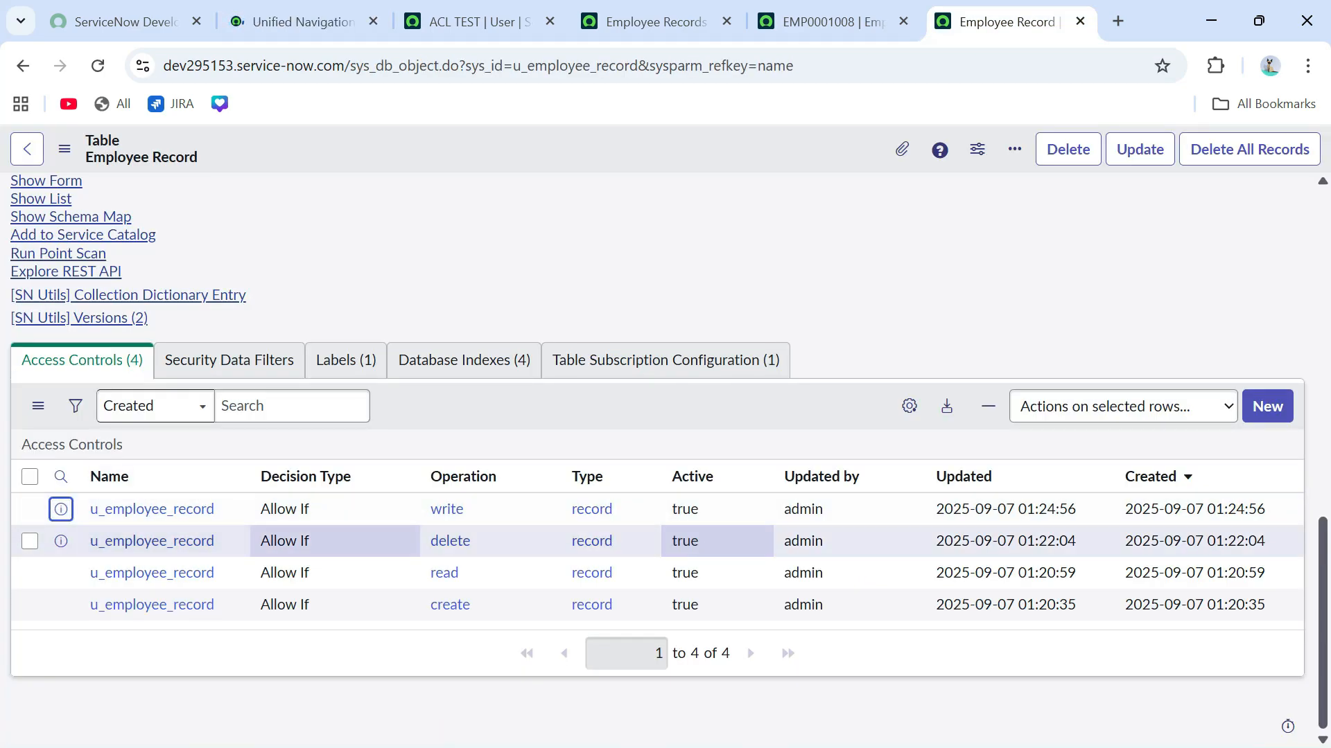
pyautogui.click(61, 509)
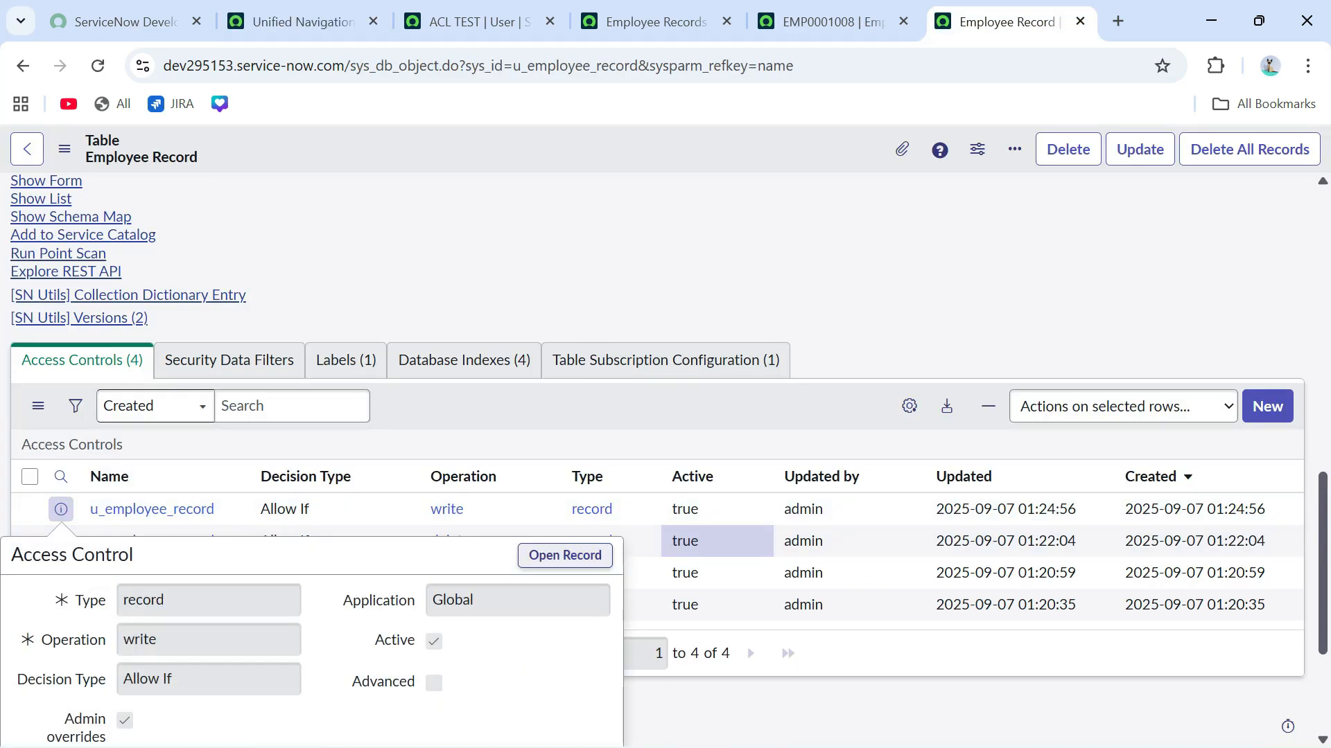
pyautogui.keyDown('ctrl'); pyautogui.click(565, 555); pyautogui.keyUp('ctrl')
pyautogui.click(1012, 21)
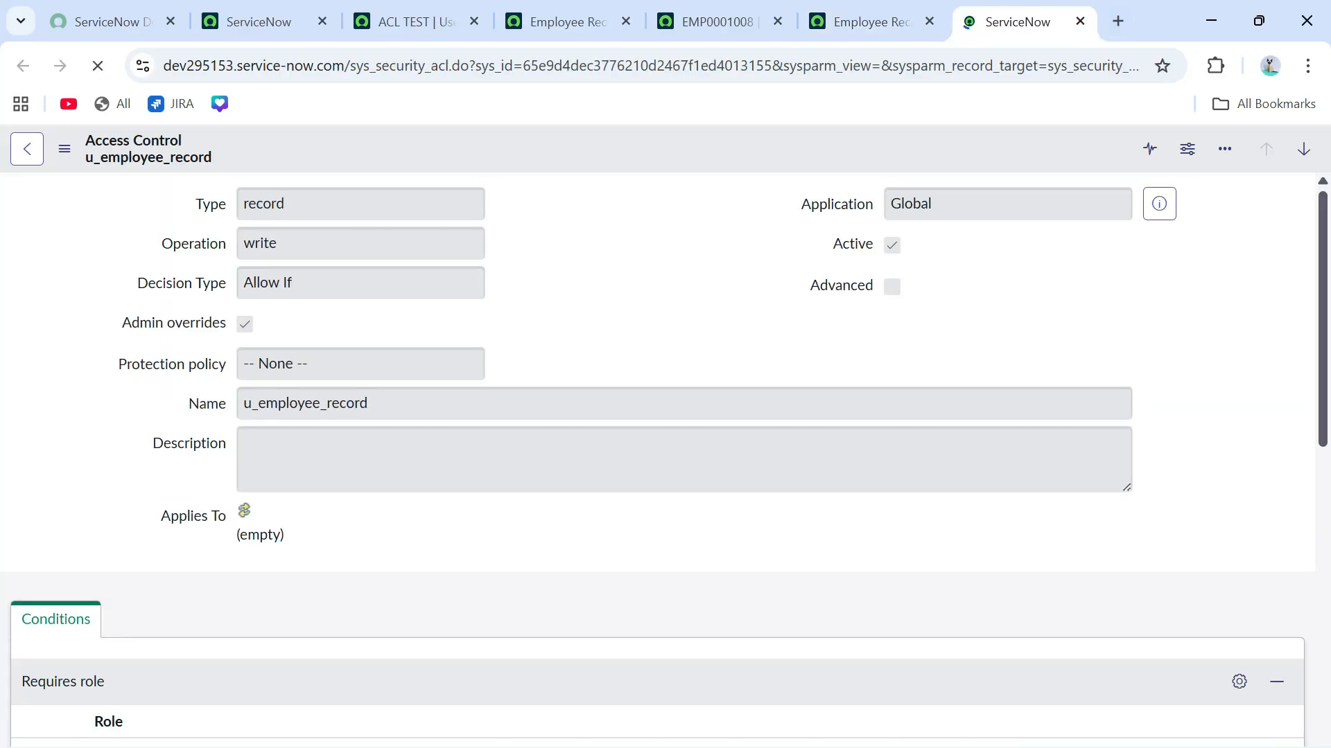
# Elevate the administrator session to the security_admin role and reload the write access control record
pyautogui.click(267, 22)
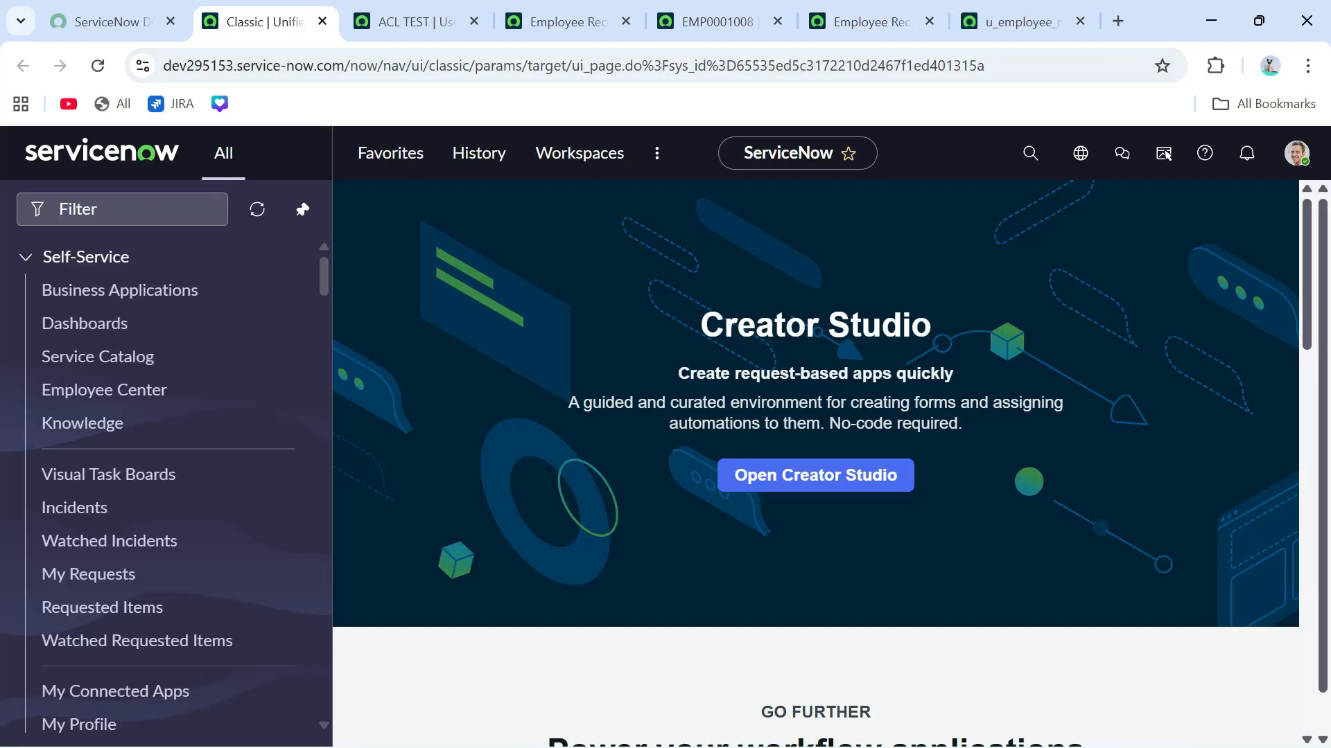
pyautogui.click(1296, 153)
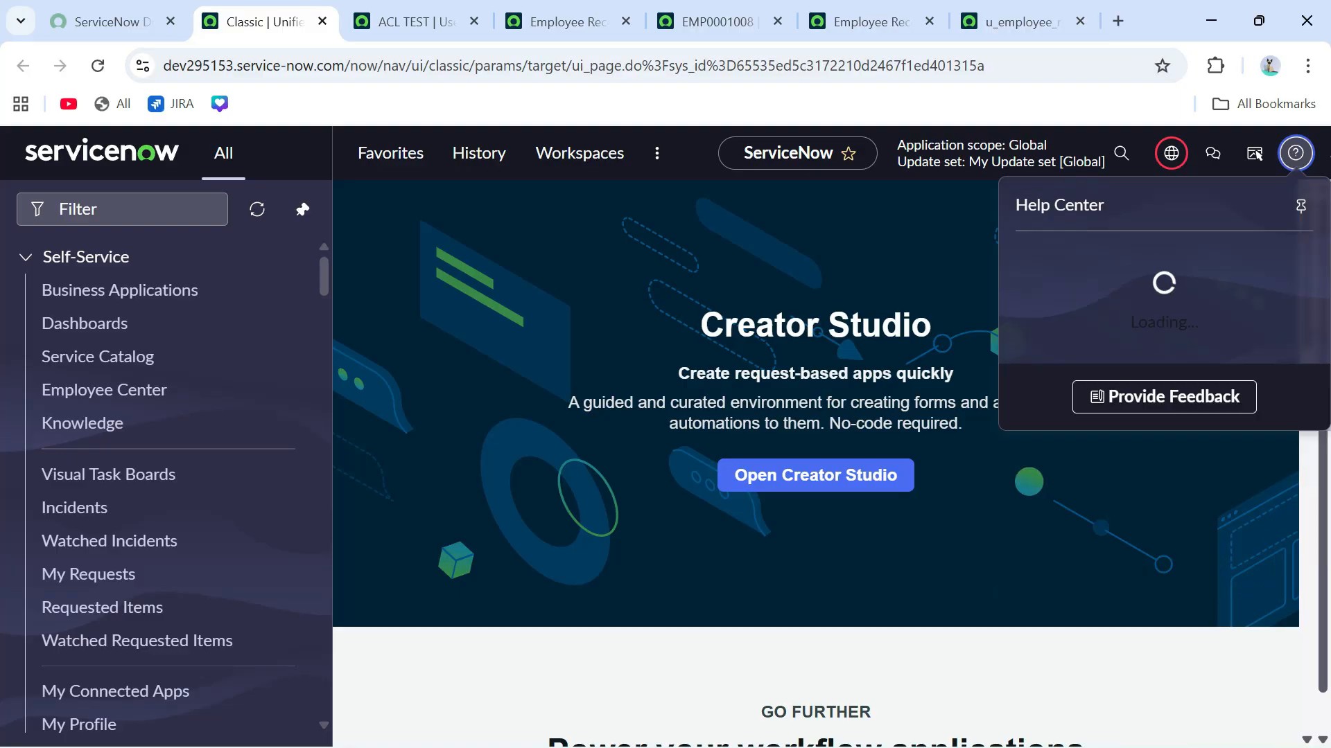
pyautogui.click(97, 65)
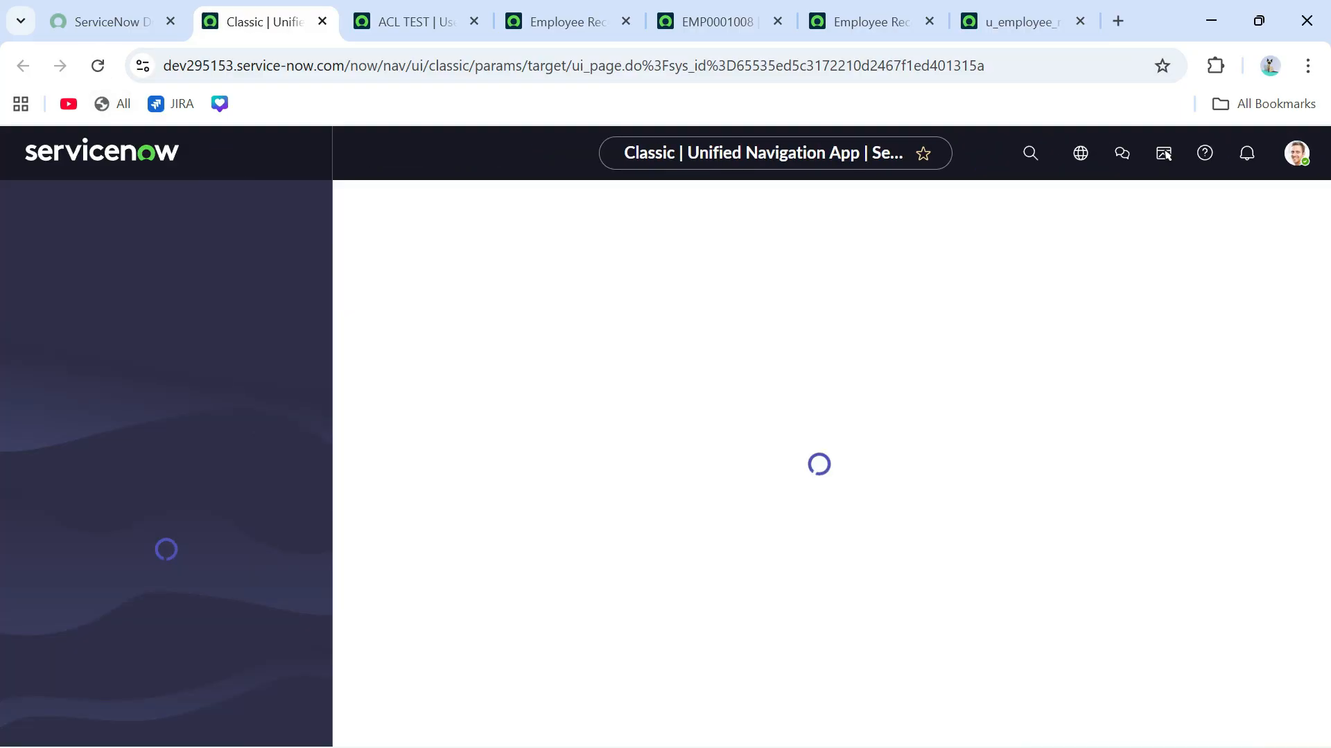
pyautogui.click(1296, 153)
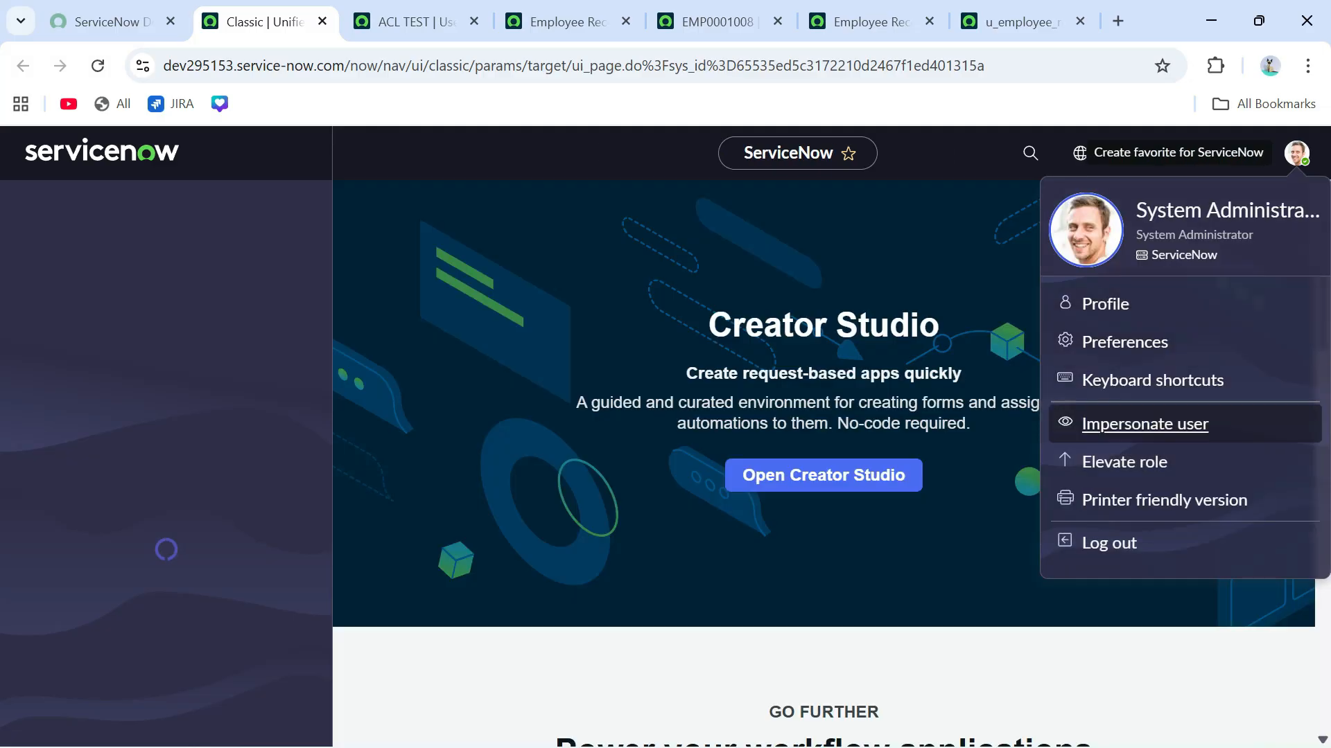
pyautogui.click(1126, 463)
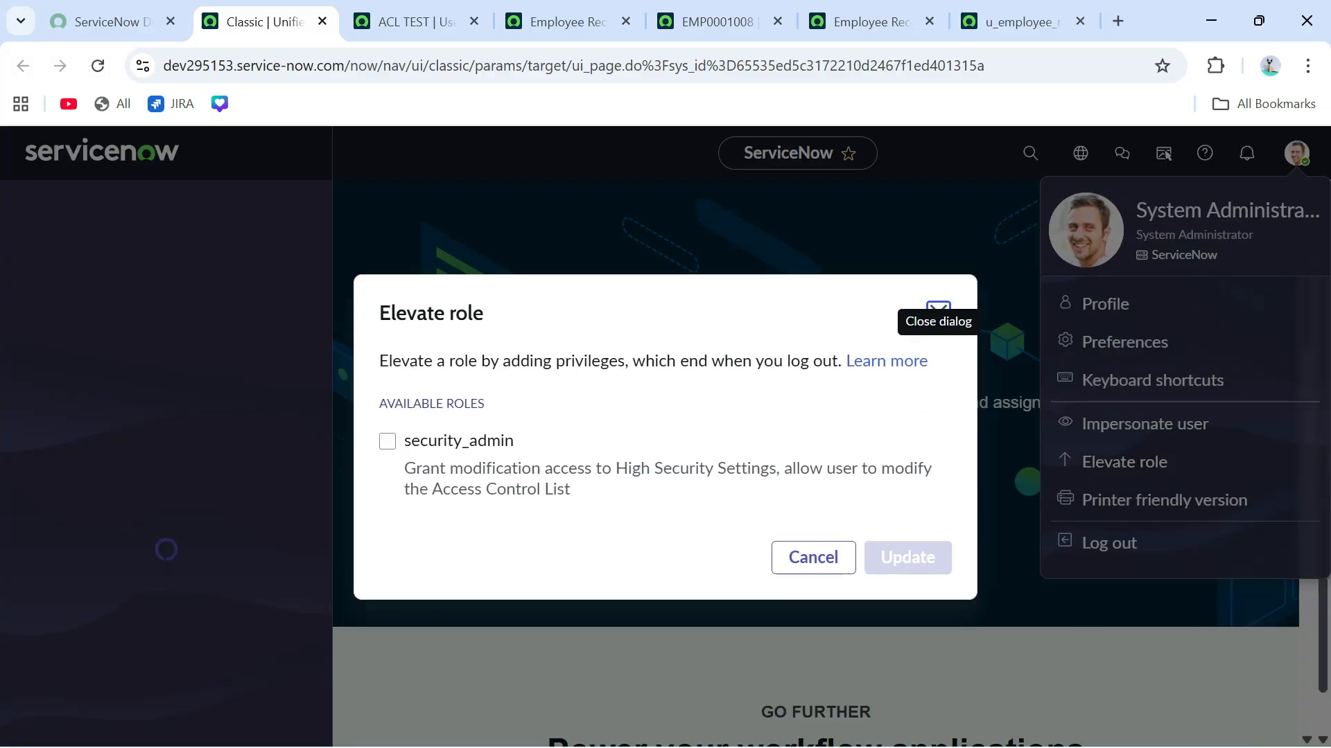
pyautogui.click(388, 441)
pyautogui.moveTo(516, 442); pyautogui.dragTo(411, 442)
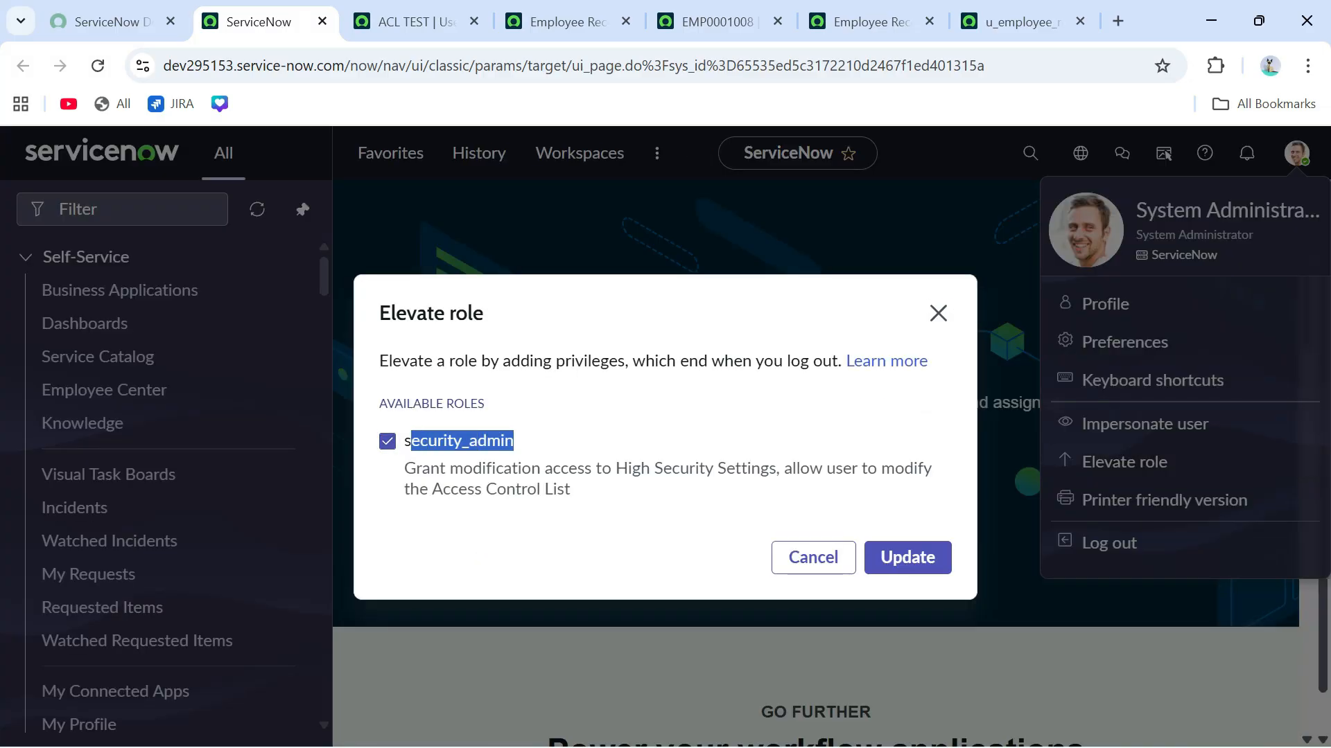
pyautogui.click(908, 557)
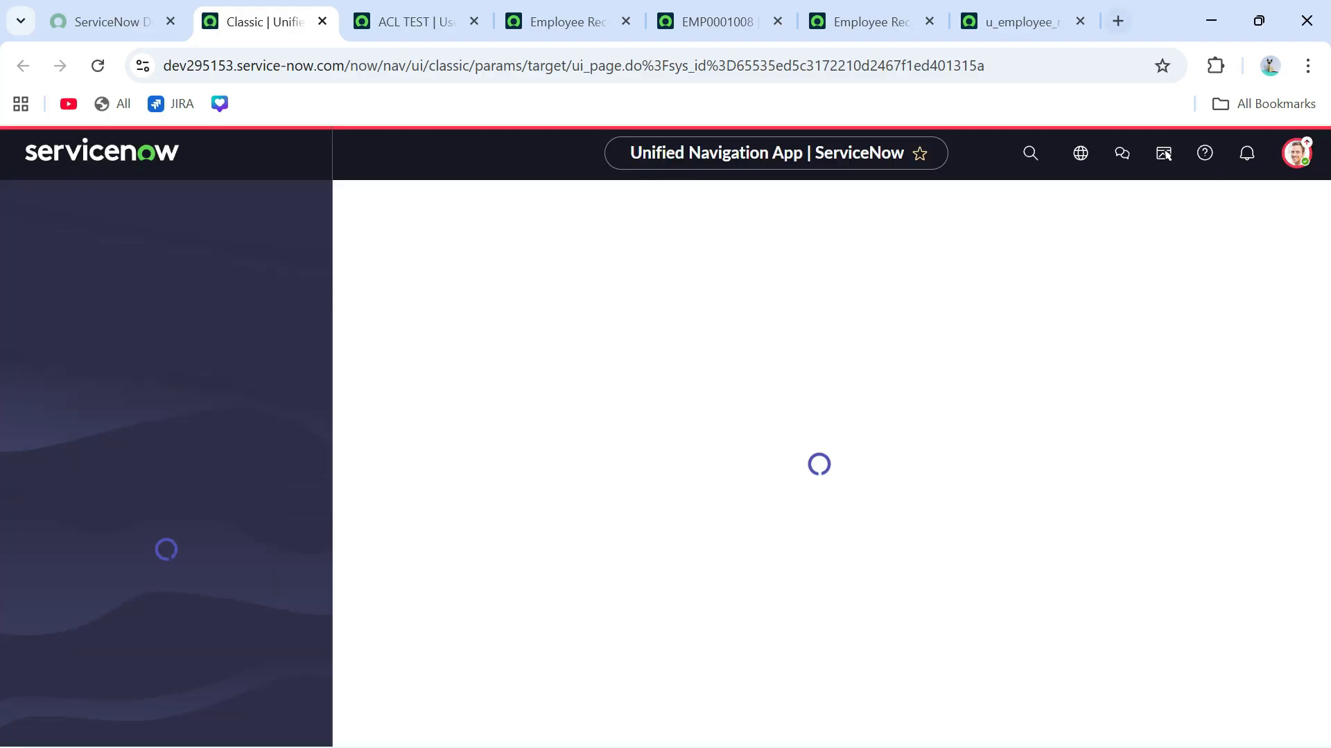
pyautogui.click(1020, 22)
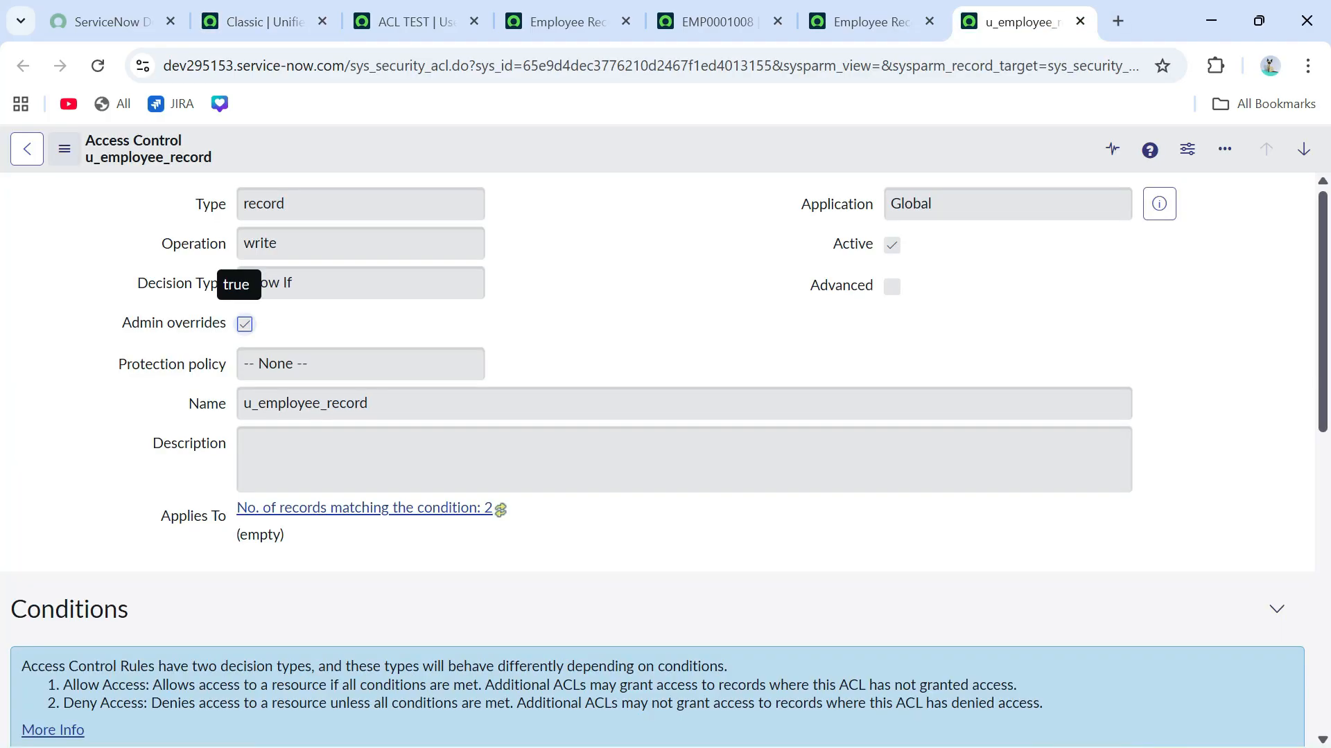
pyautogui.click(98, 66)
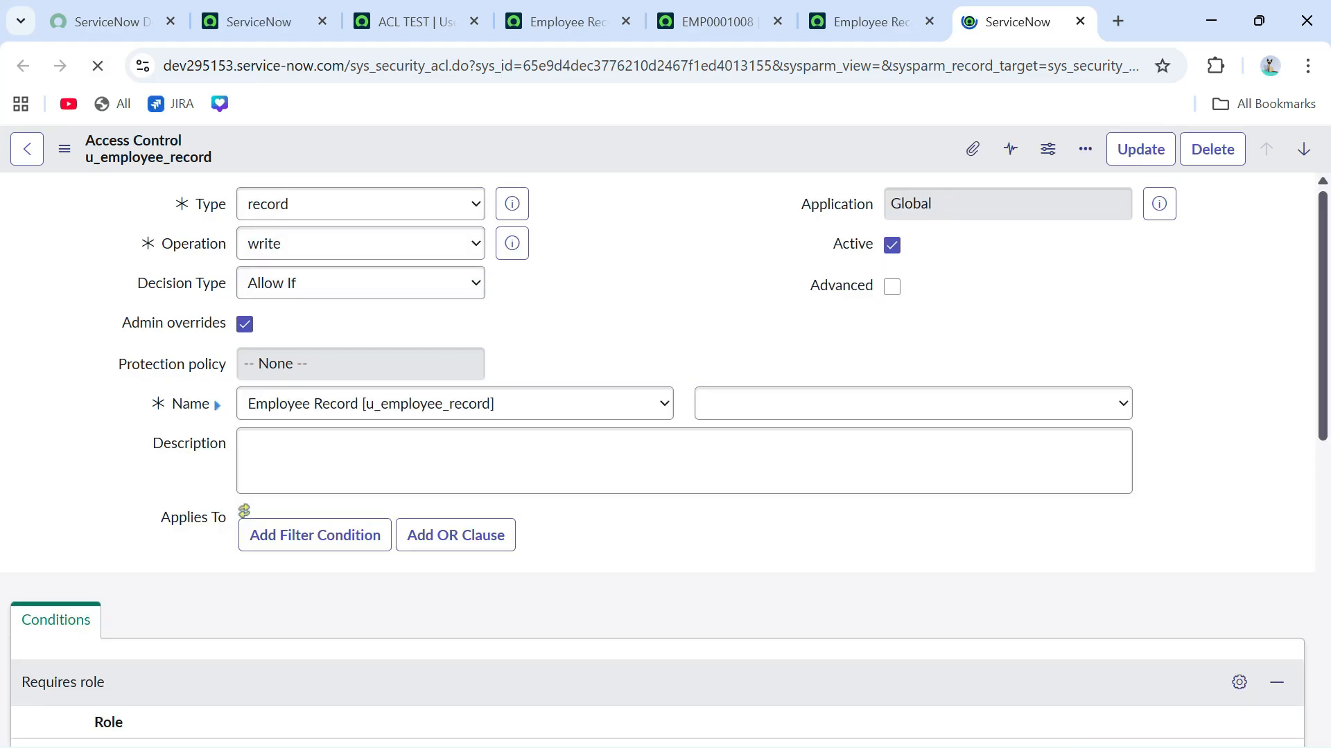
# Return to the Employee Record table's access controls and open the delete access control record in a separate tab
pyautogui.click(870, 22)
pyautogui.press('Escape')
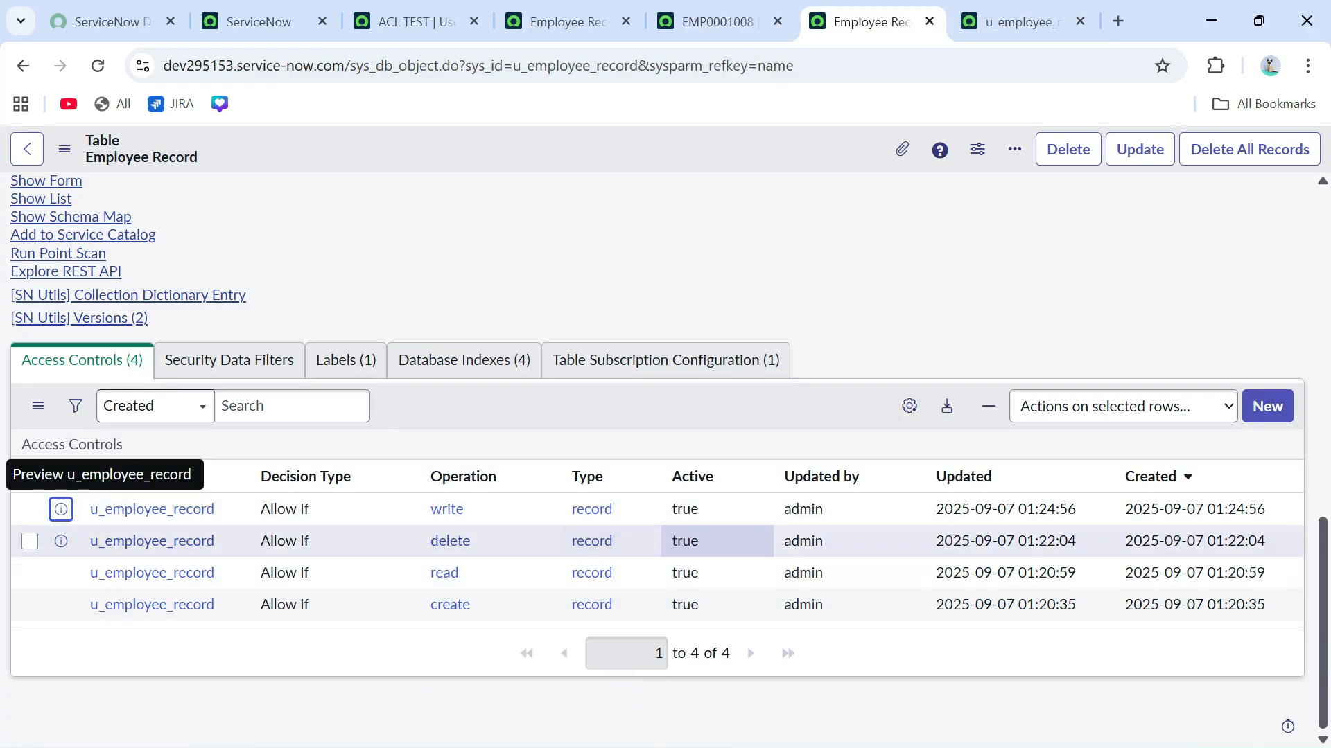
pyautogui.click(716, 541)
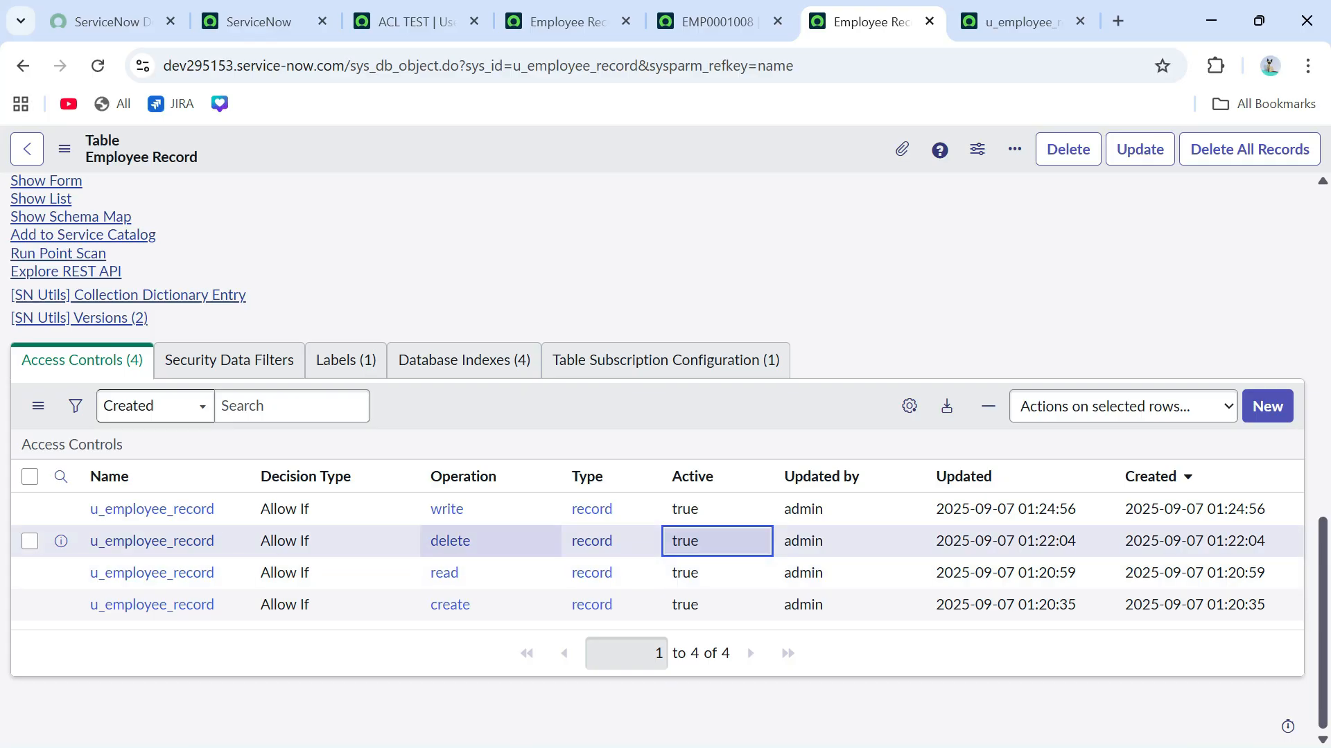
pyautogui.click(61, 542)
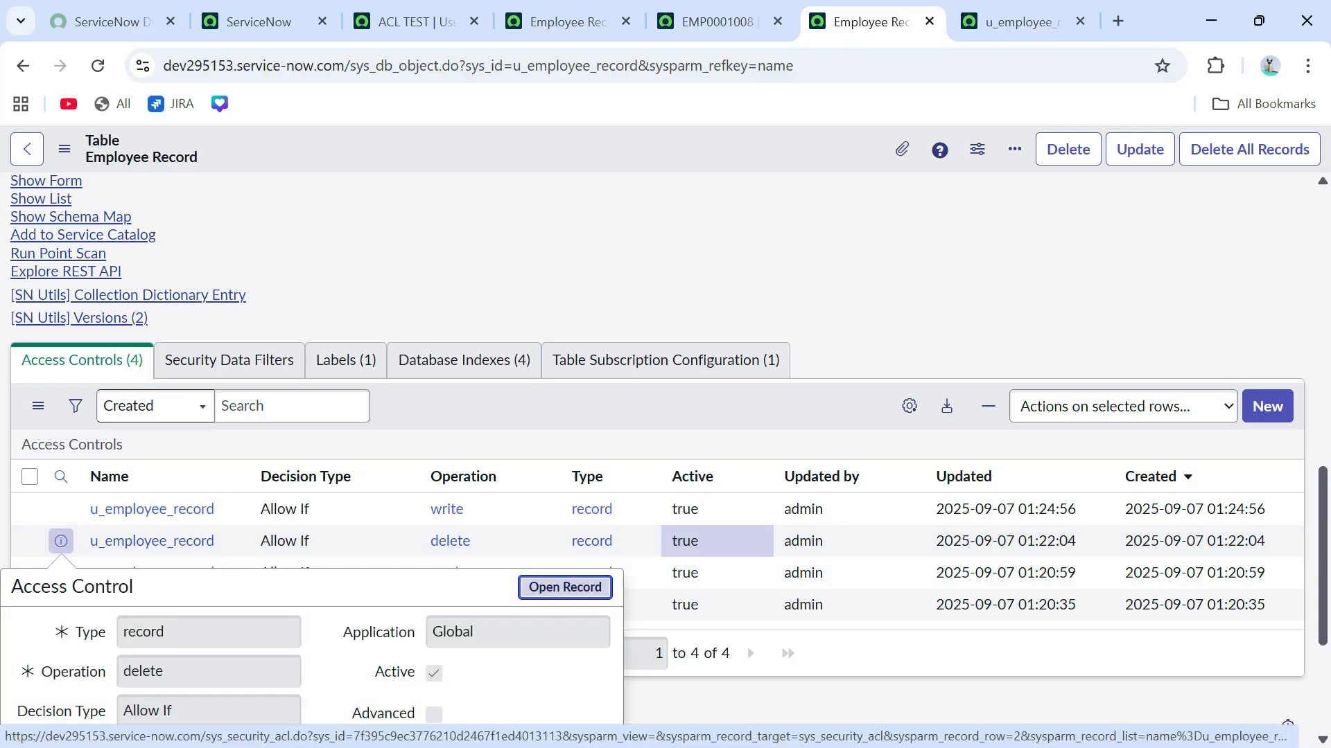
pyautogui.keyDown('ctrl'); pyautogui.click(565, 587); pyautogui.keyUp('ctrl')
pyautogui.click(898, 21)
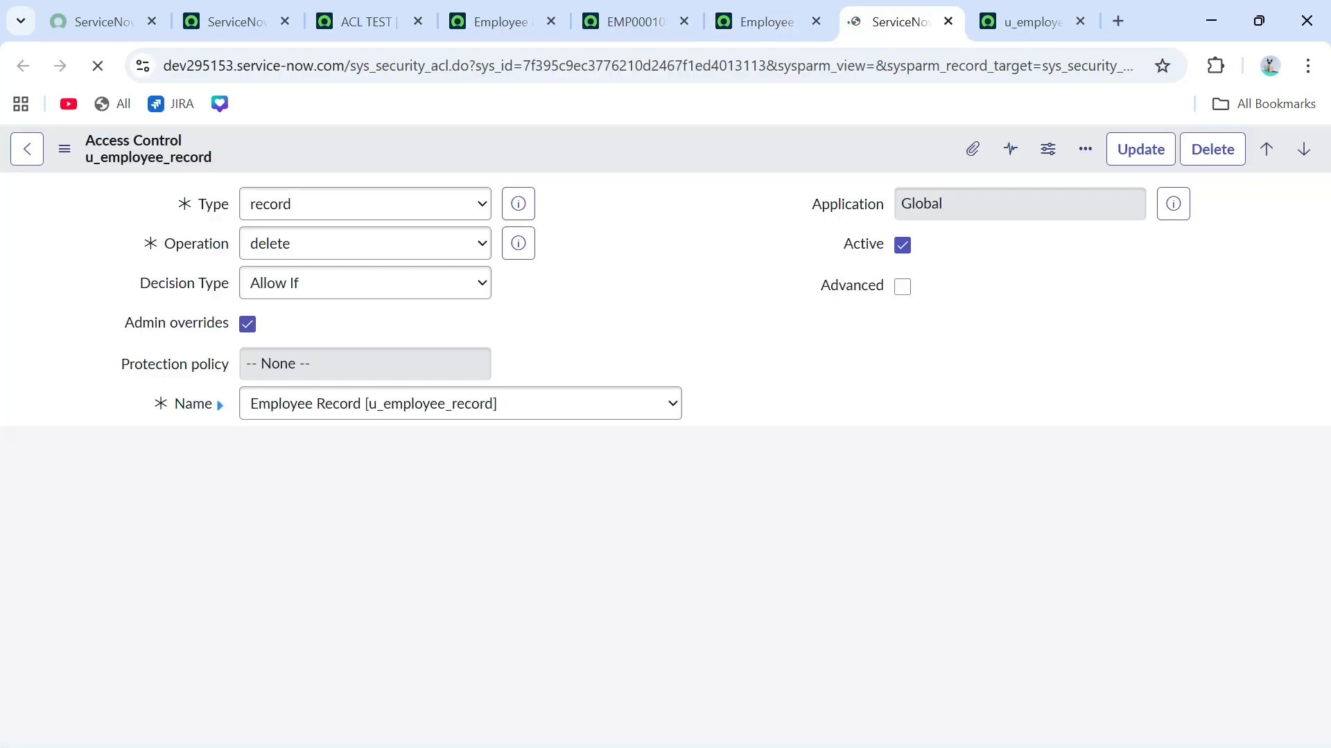
# Try to deactivate the Employee Record table's delete access control and save the record
pyautogui.click(892, 245)
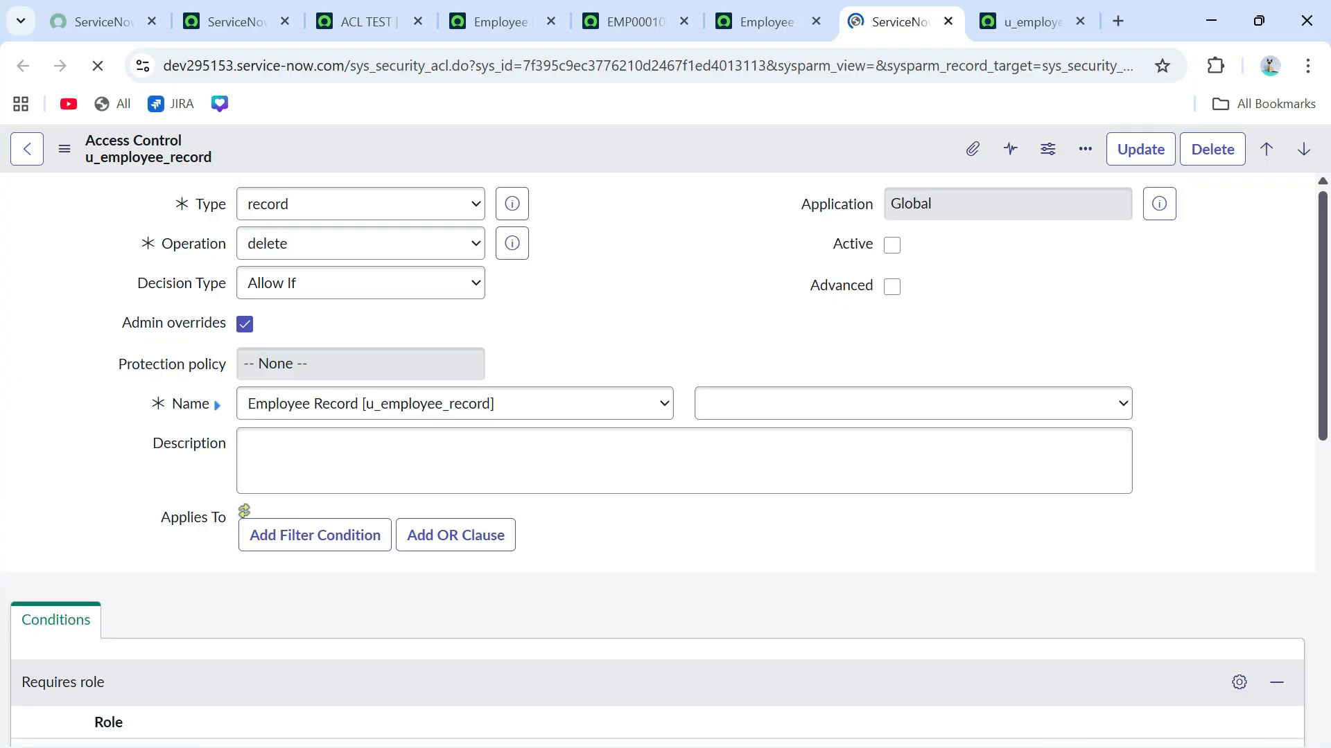
pyautogui.rightClick(678, 154)
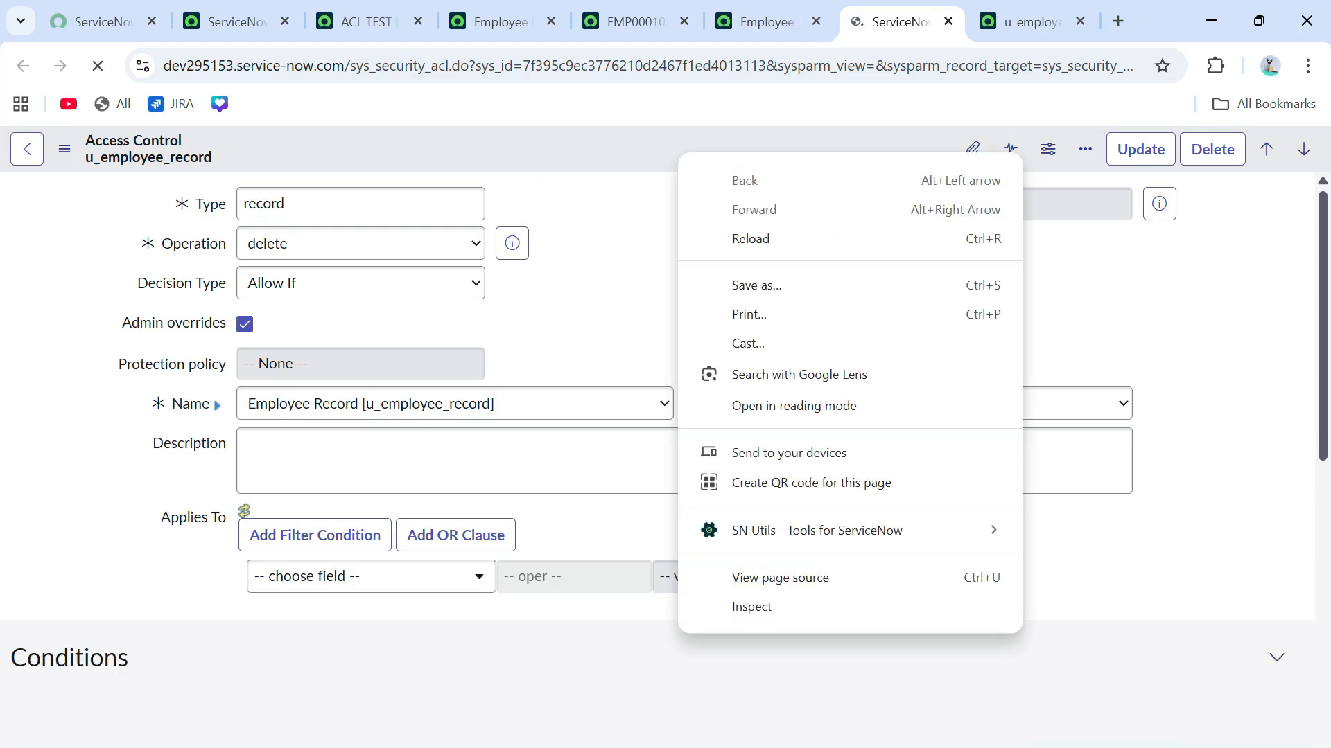
pyautogui.press('Escape')
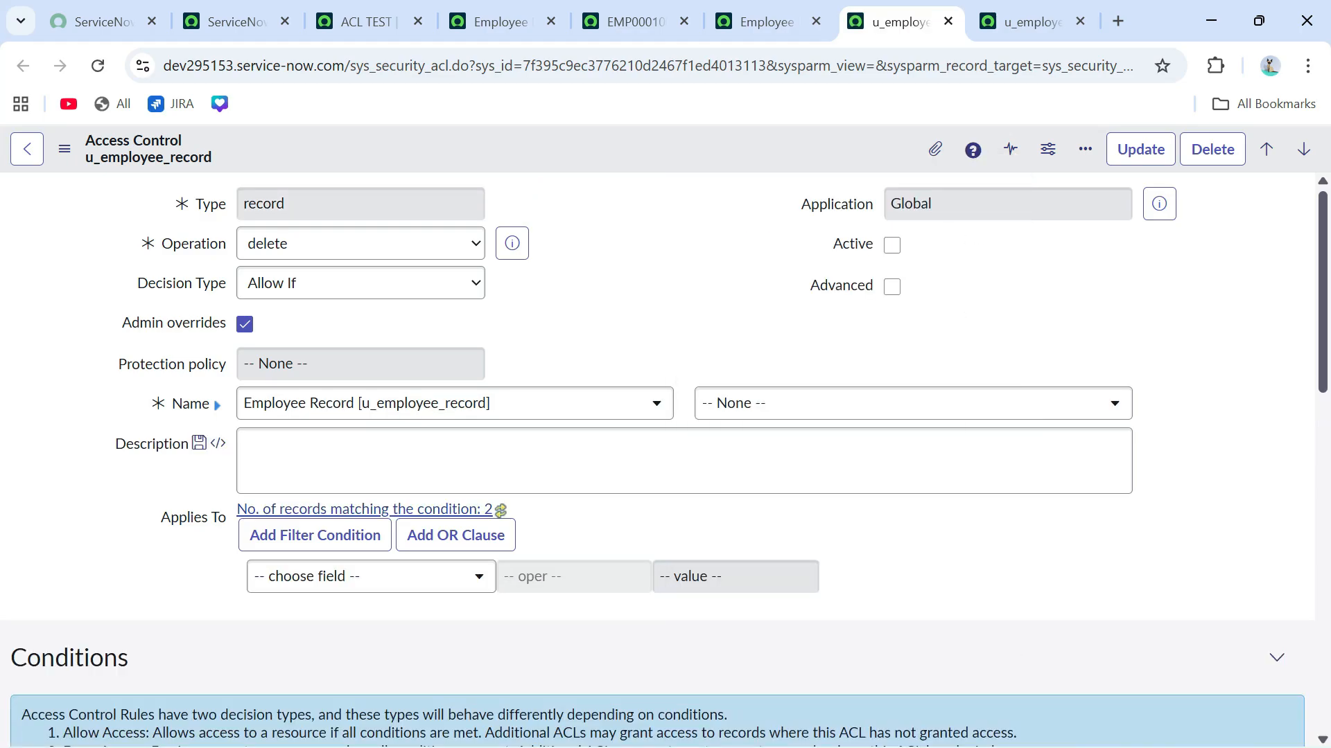
pyautogui.rightClick(617, 154)
pyautogui.click(641, 167)
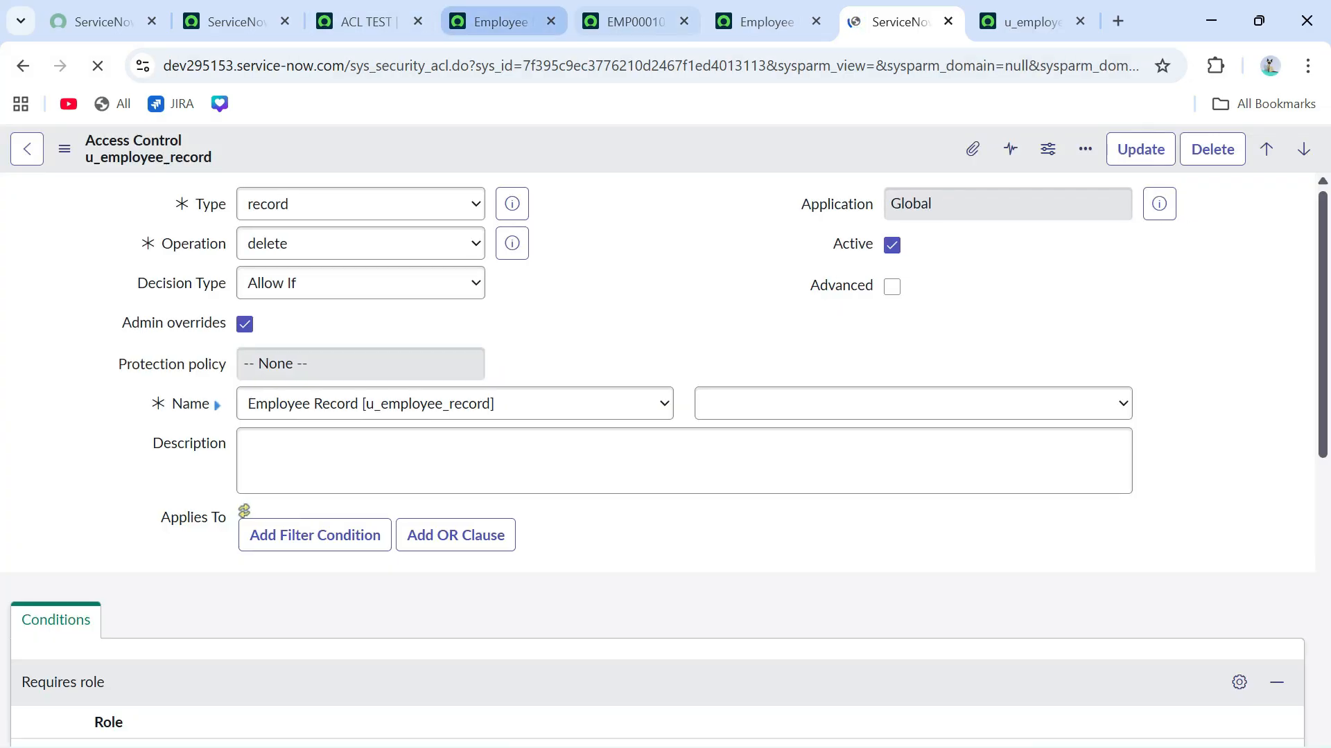
# Impersonate the ACL TEST user from the administrator session and reload the open employee record to check the available actions
pyautogui.click(634, 21)
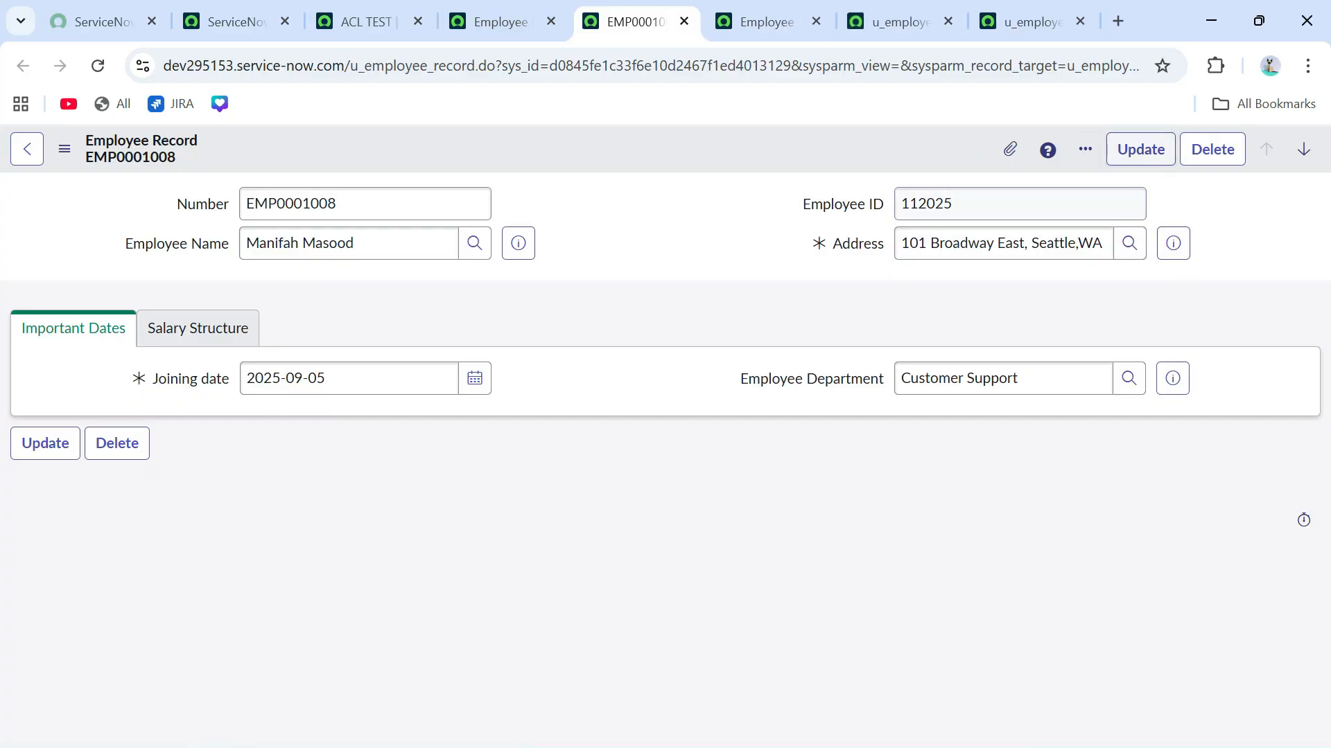
pyautogui.click(232, 22)
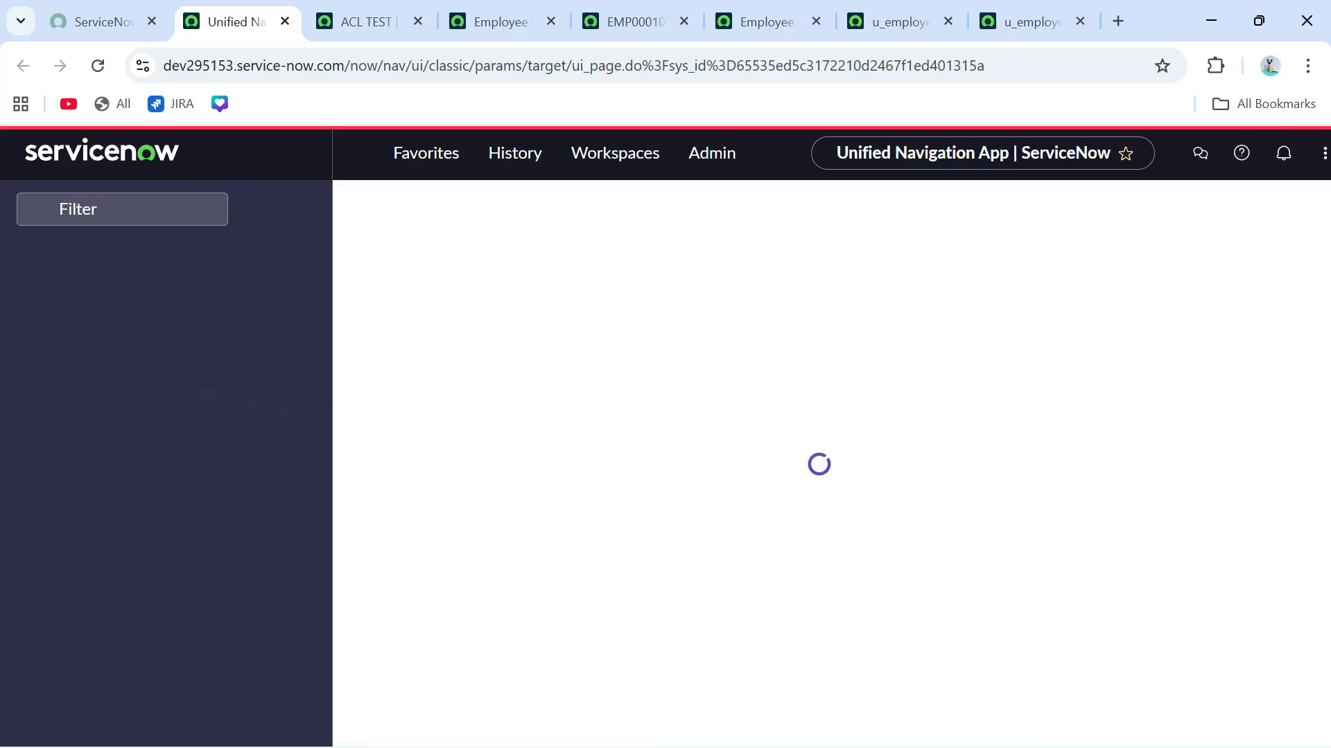
pyautogui.click(1298, 154)
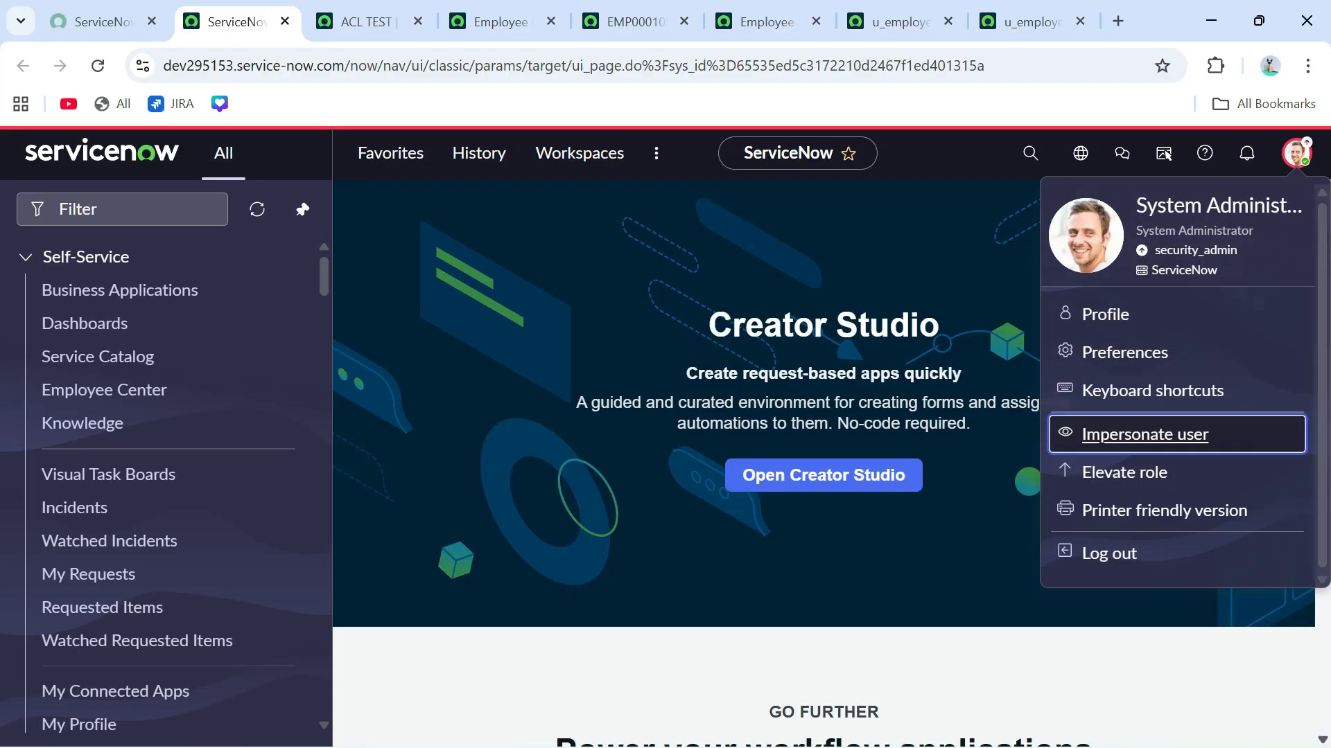
pyautogui.click(1145, 434)
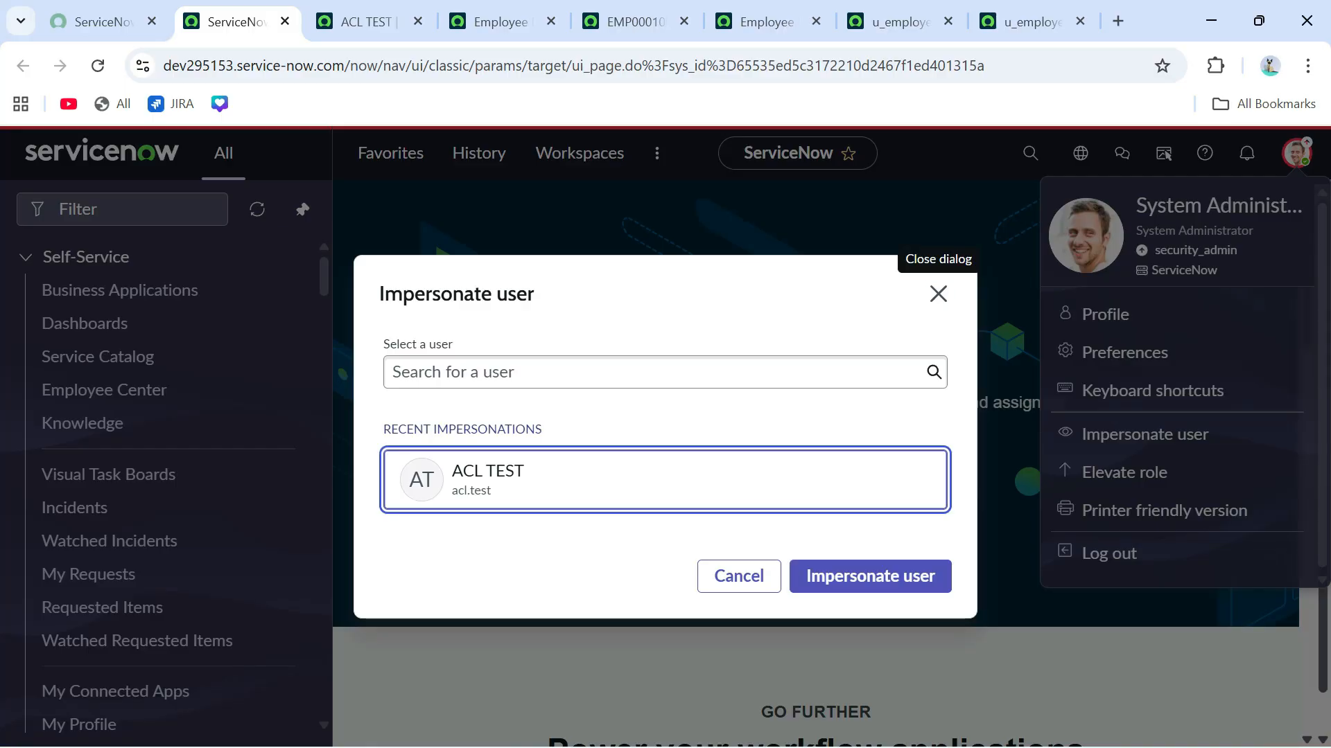
pyautogui.click(870, 577)
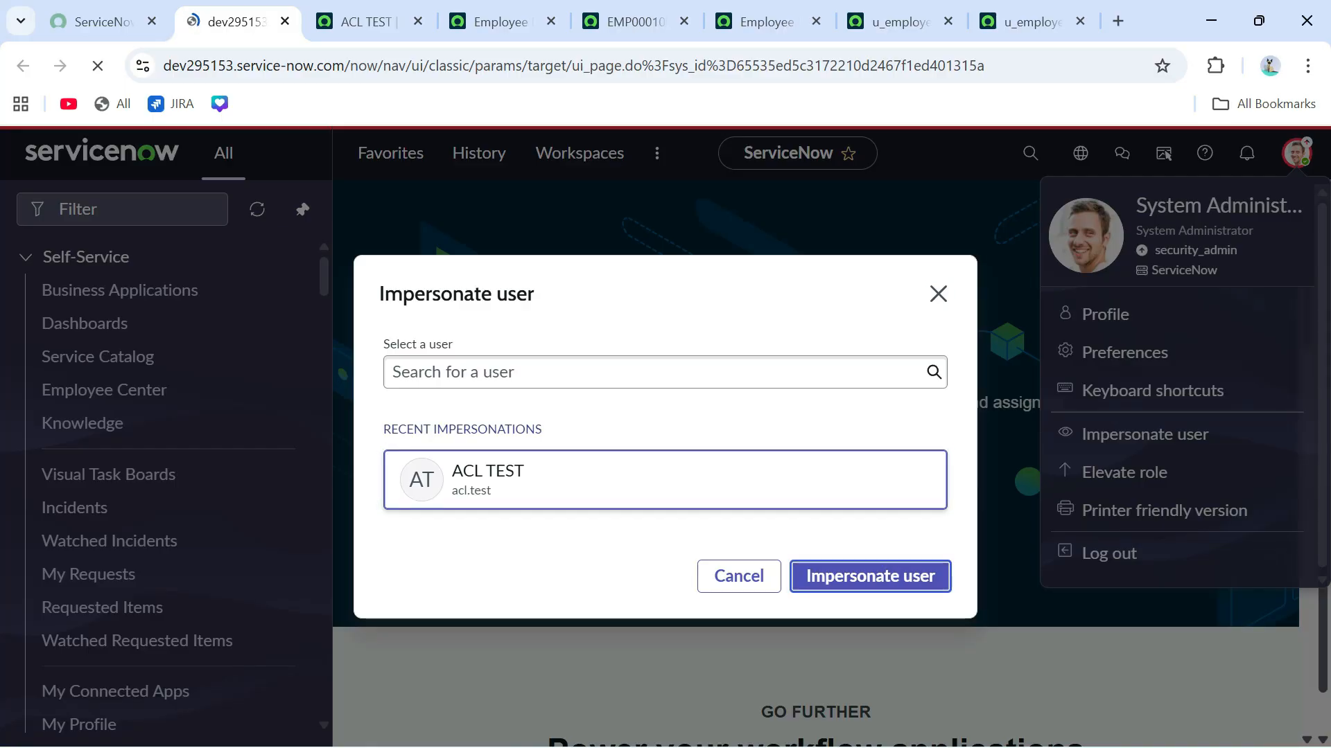
pyautogui.click(634, 21)
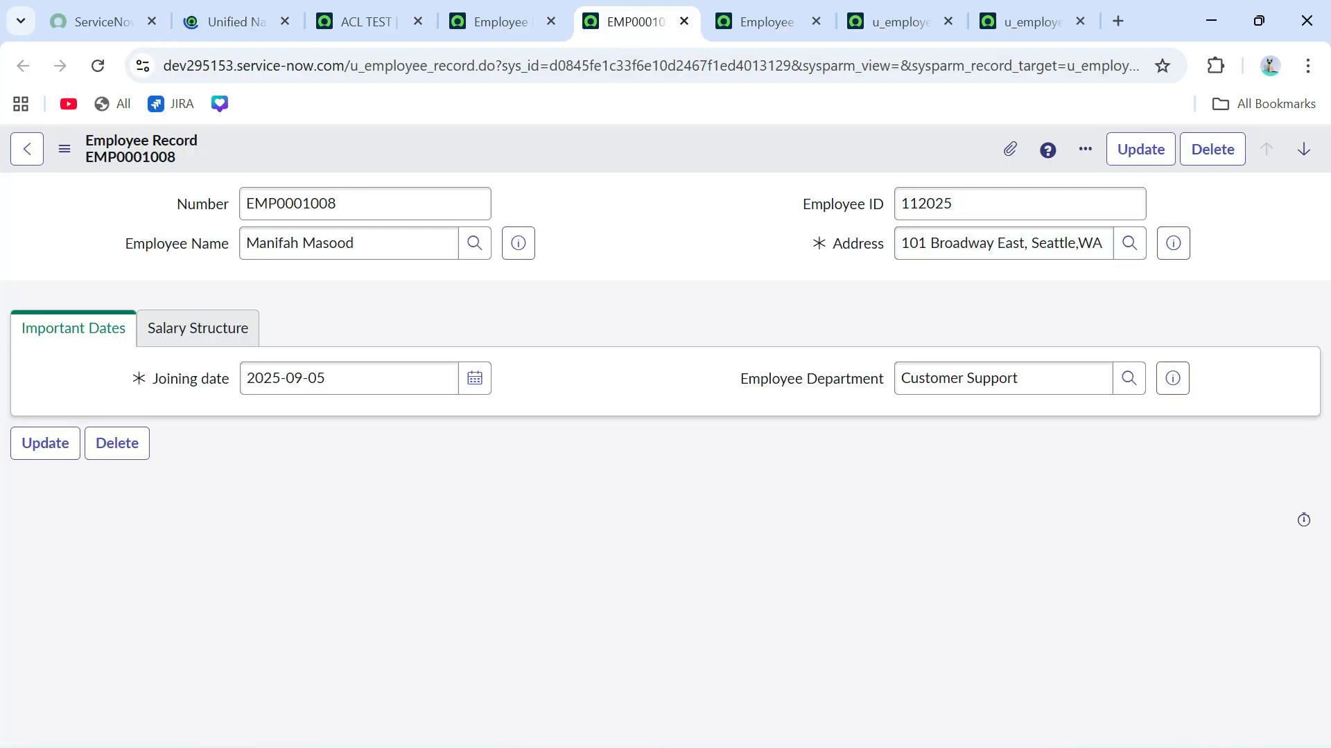
pyautogui.click(97, 66)
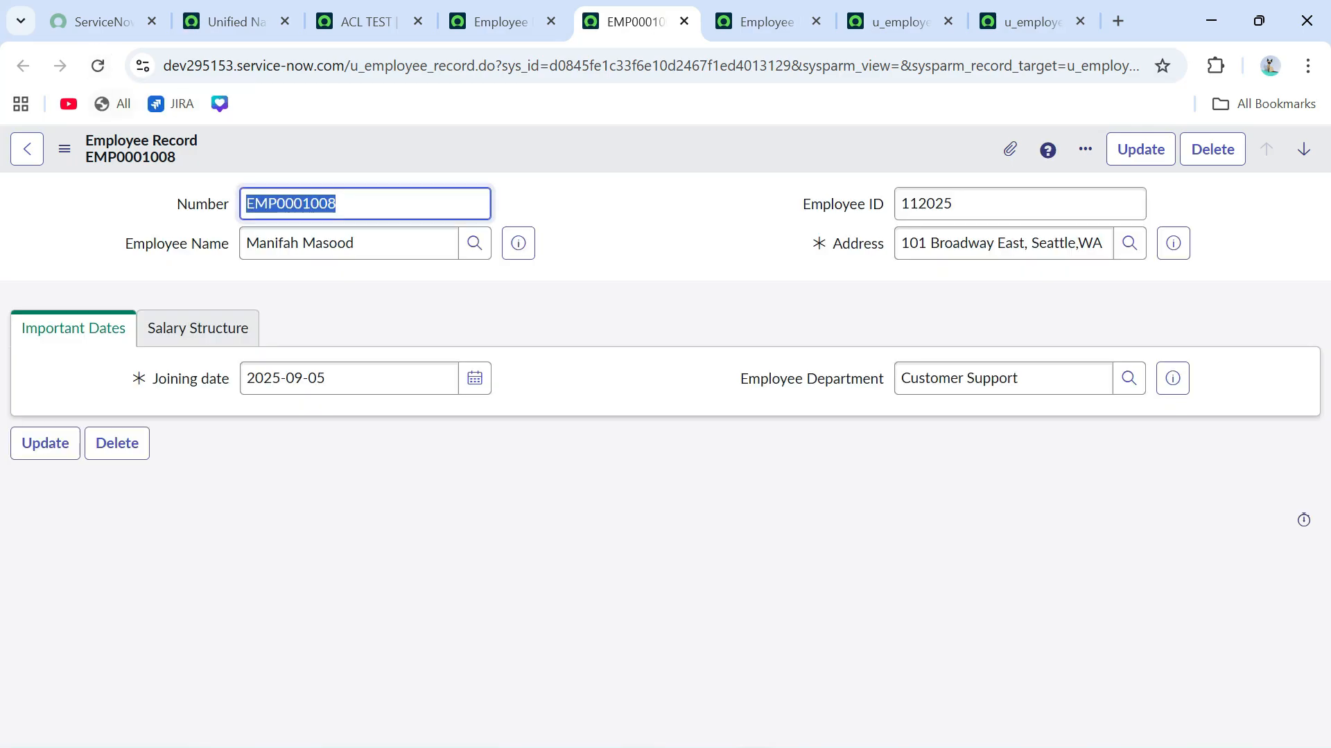
pyautogui.click(98, 65)
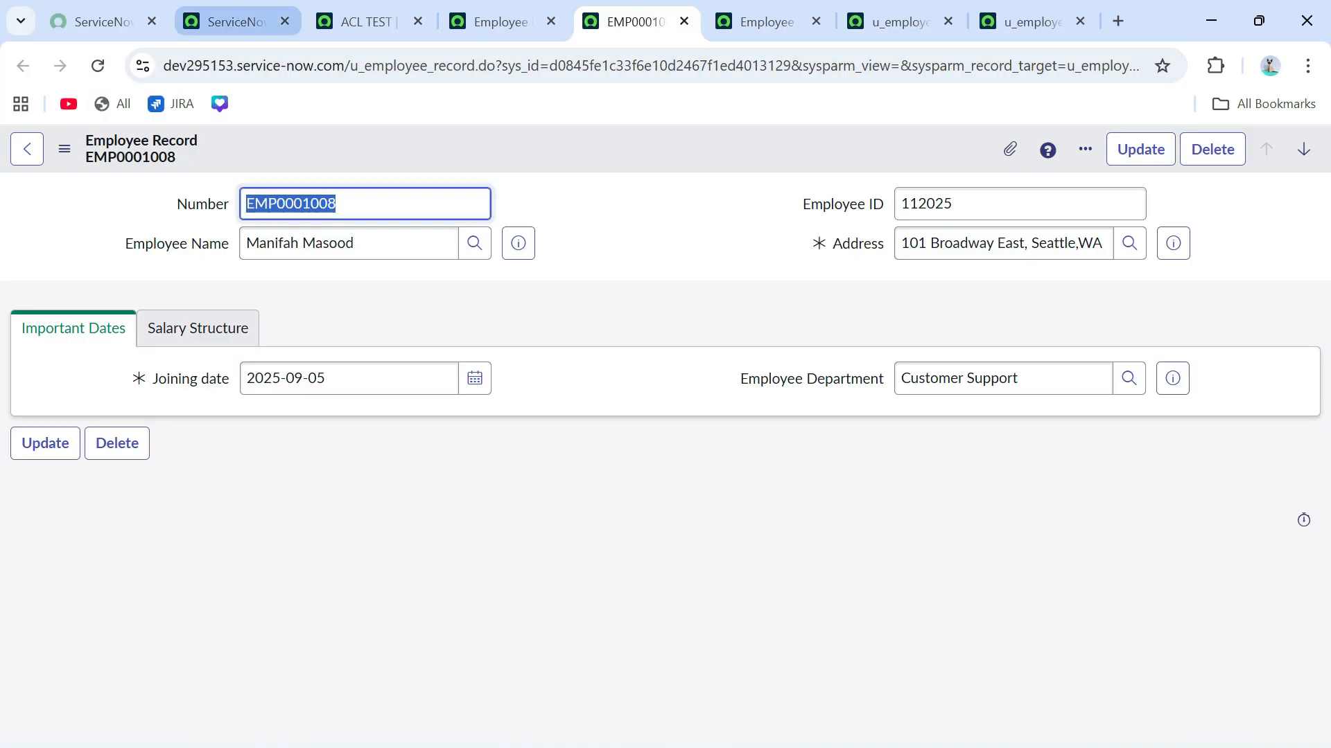
# Deactivate the Employee Record table's delete access control and try to save it while impersonating ACL TEST
pyautogui.click(1033, 21)
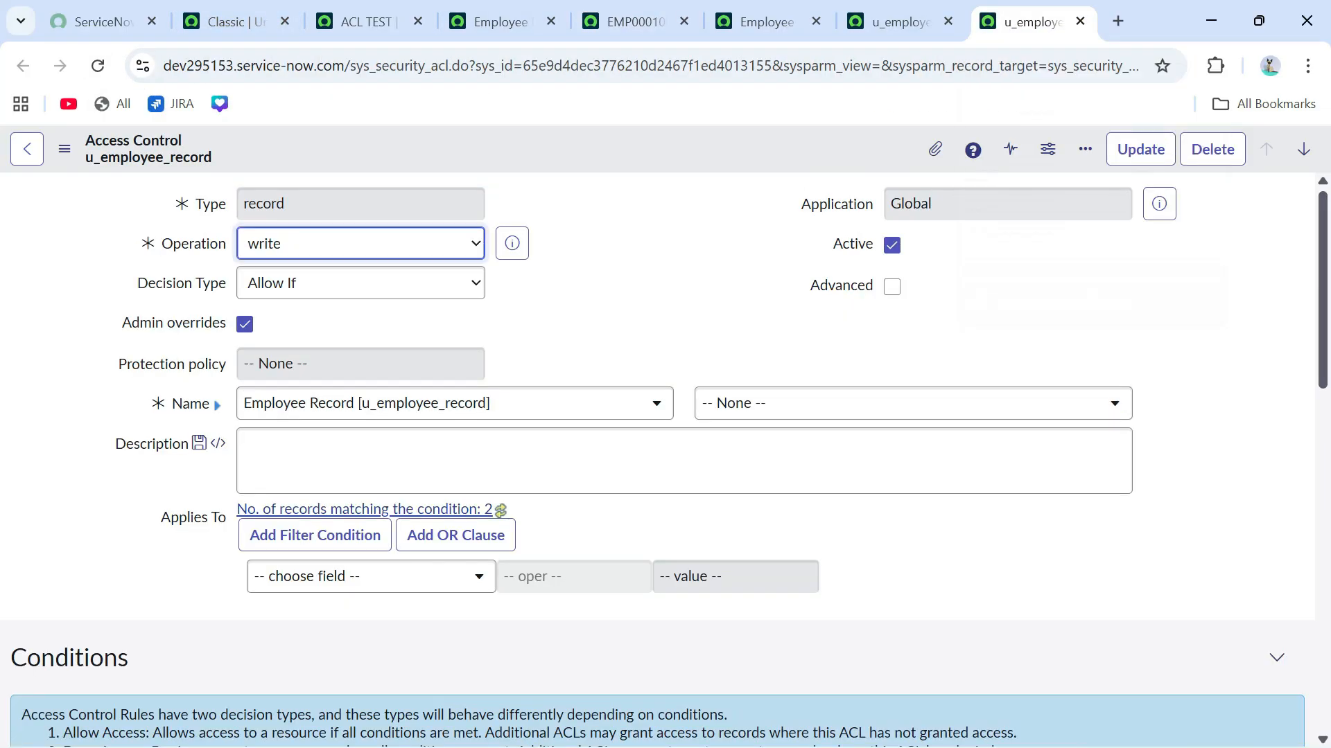
pyautogui.hotkey('ctrl', 'shift', 'Tab')
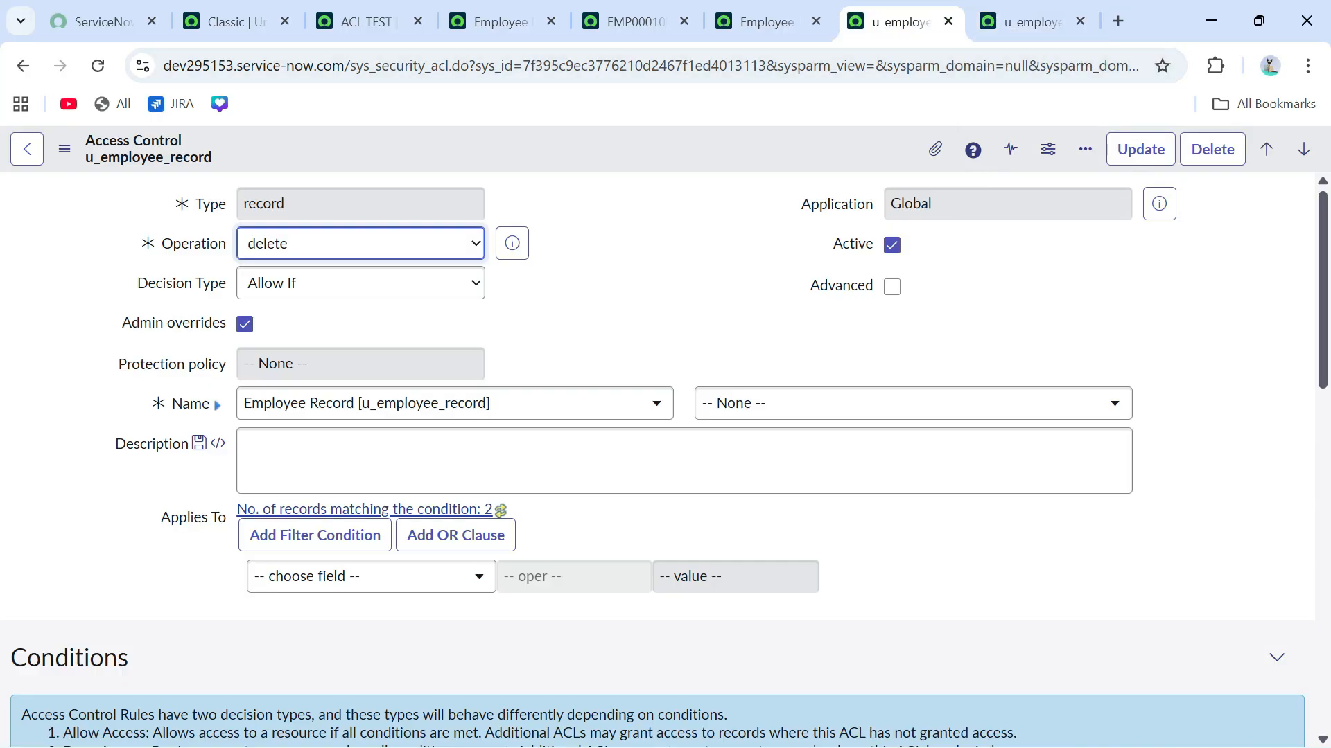
pyautogui.click(892, 245)
pyautogui.rightClick(628, 150)
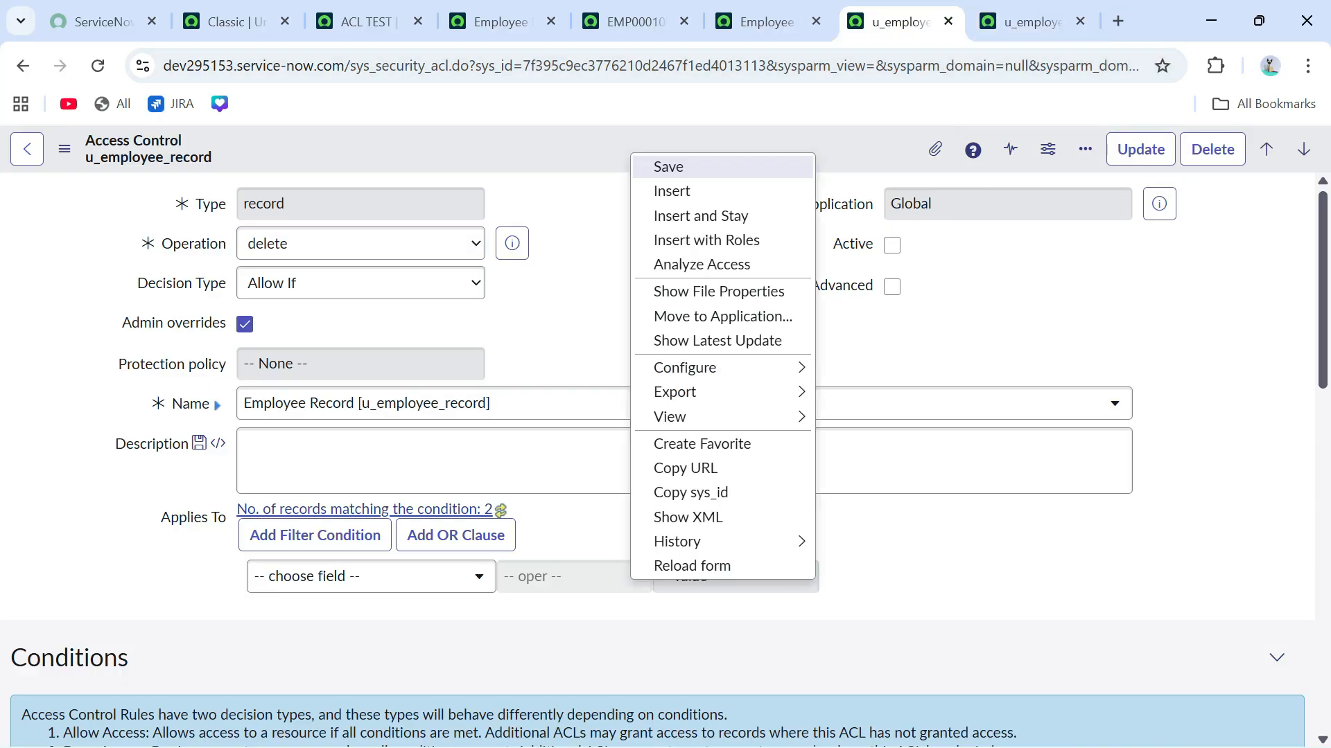
pyautogui.click(686, 264)
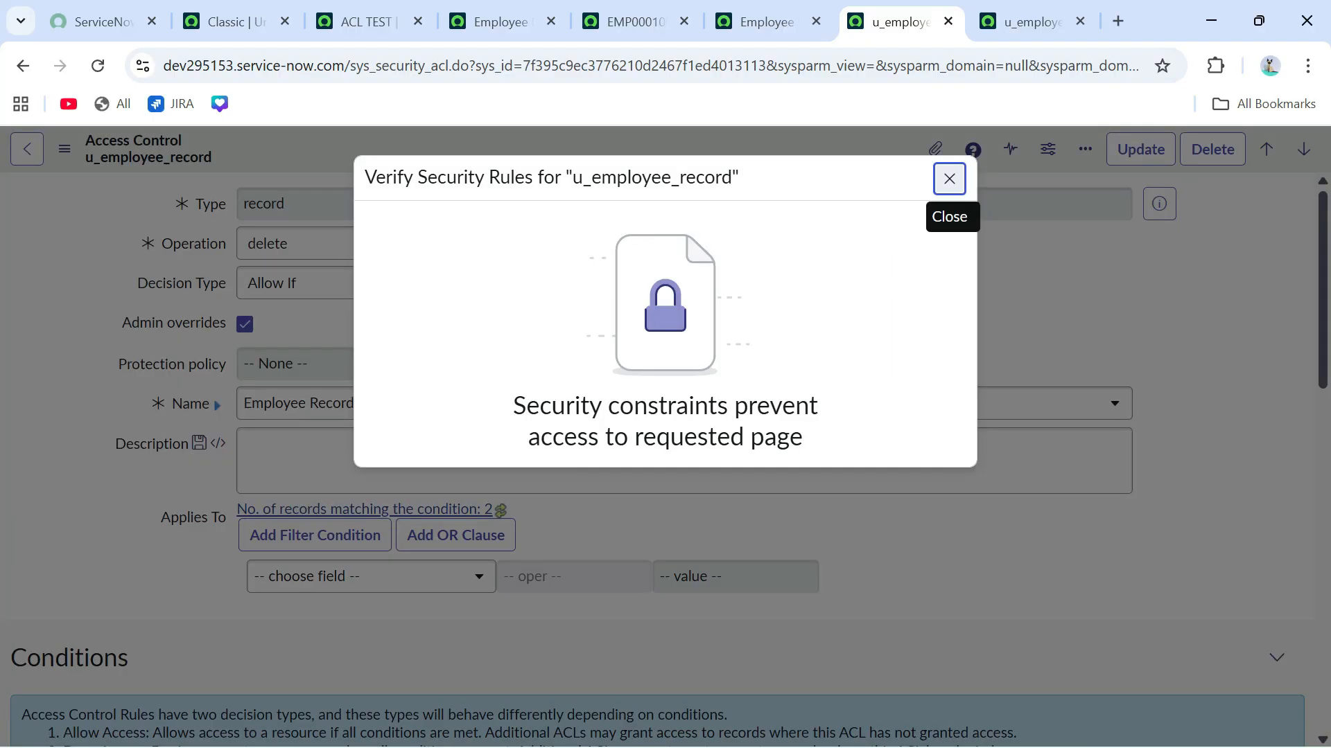
# End the impersonation of ACL TEST and return to the System Administrator session
pyautogui.click(225, 22)
pyautogui.click(1296, 152)
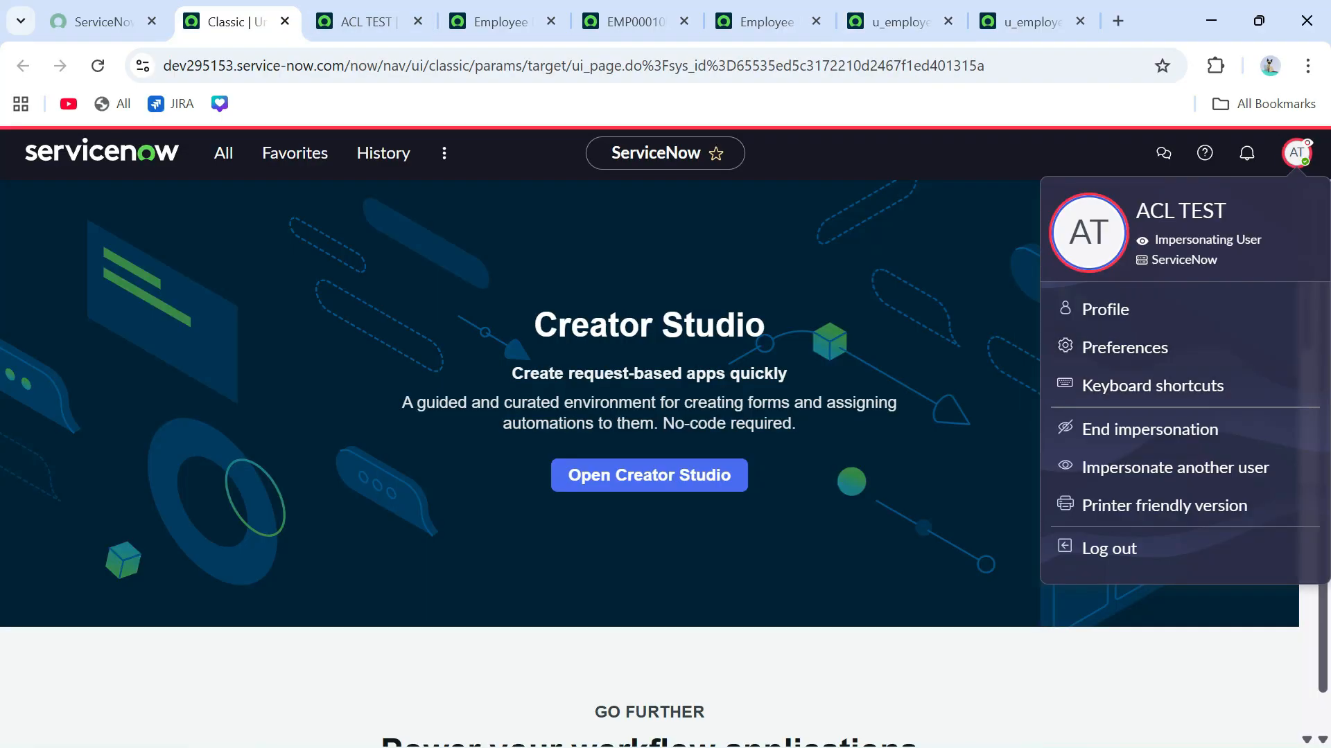
pyautogui.click(1149, 430)
# Dismiss the blocked security rules dialog, save the deactivated delete access control again as administrator and continue past the security rules verification
pyautogui.click(1032, 22)
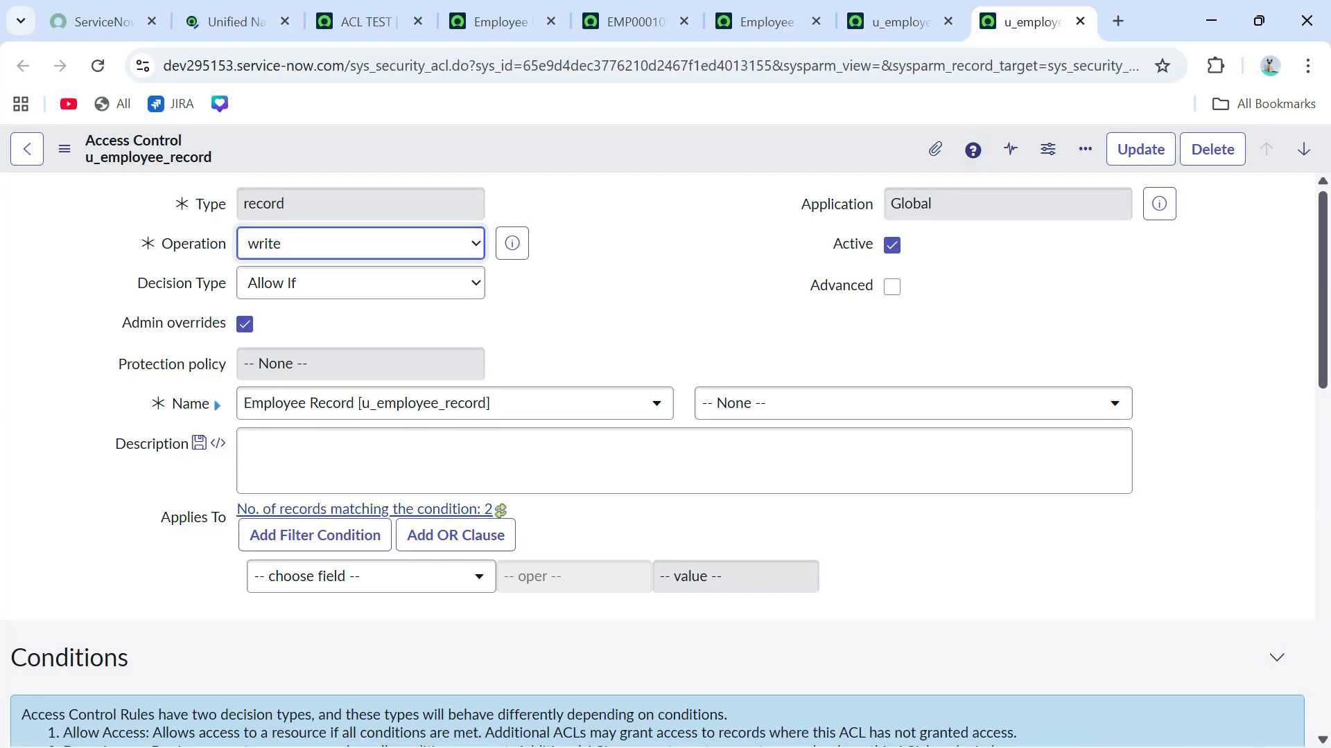
pyautogui.click(900, 21)
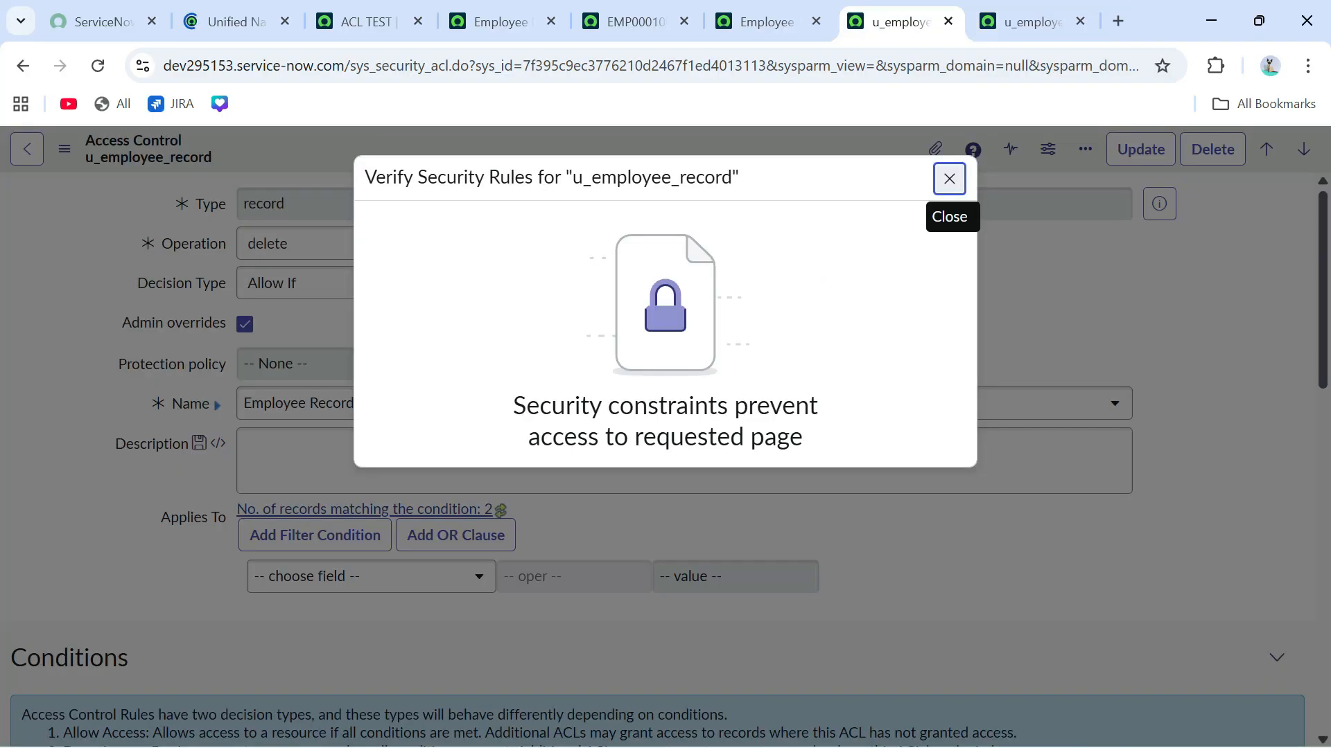
pyautogui.click(948, 178)
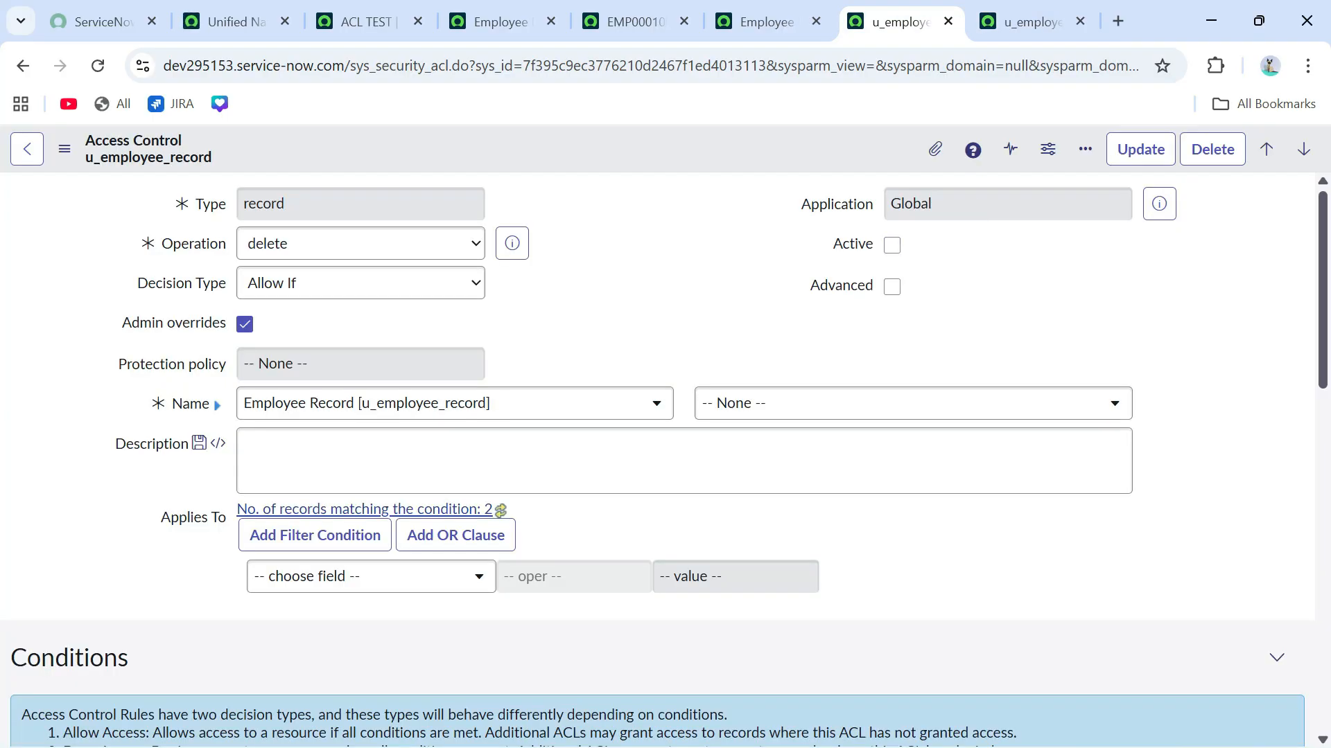
pyautogui.rightClick(558, 144)
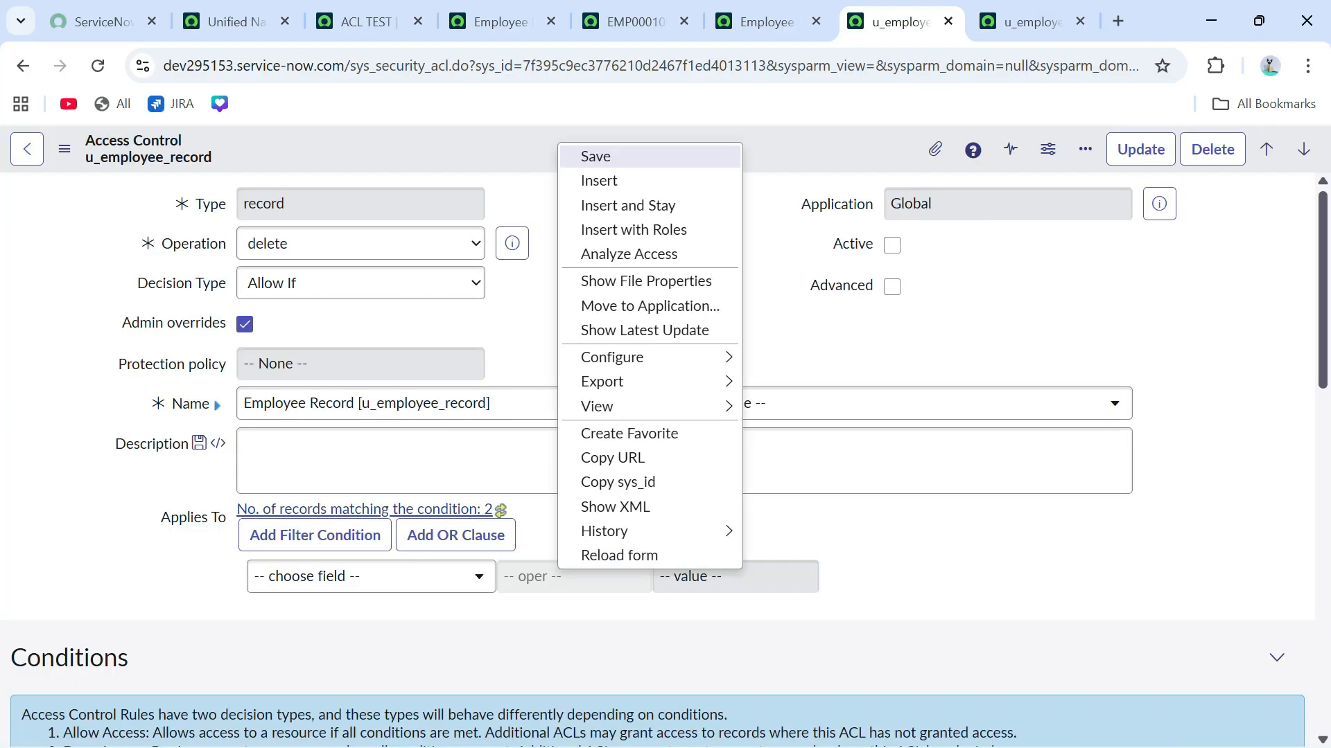
pyautogui.click(596, 157)
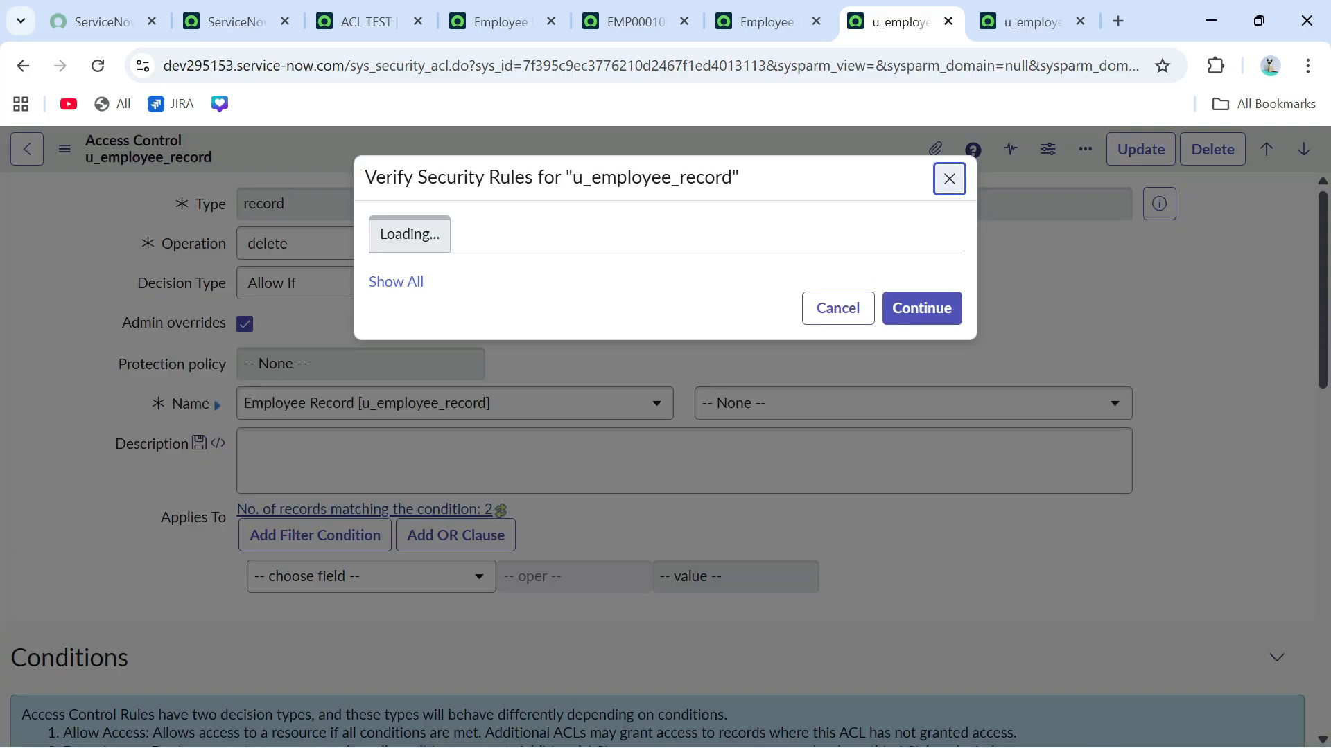
pyautogui.click(922, 482)
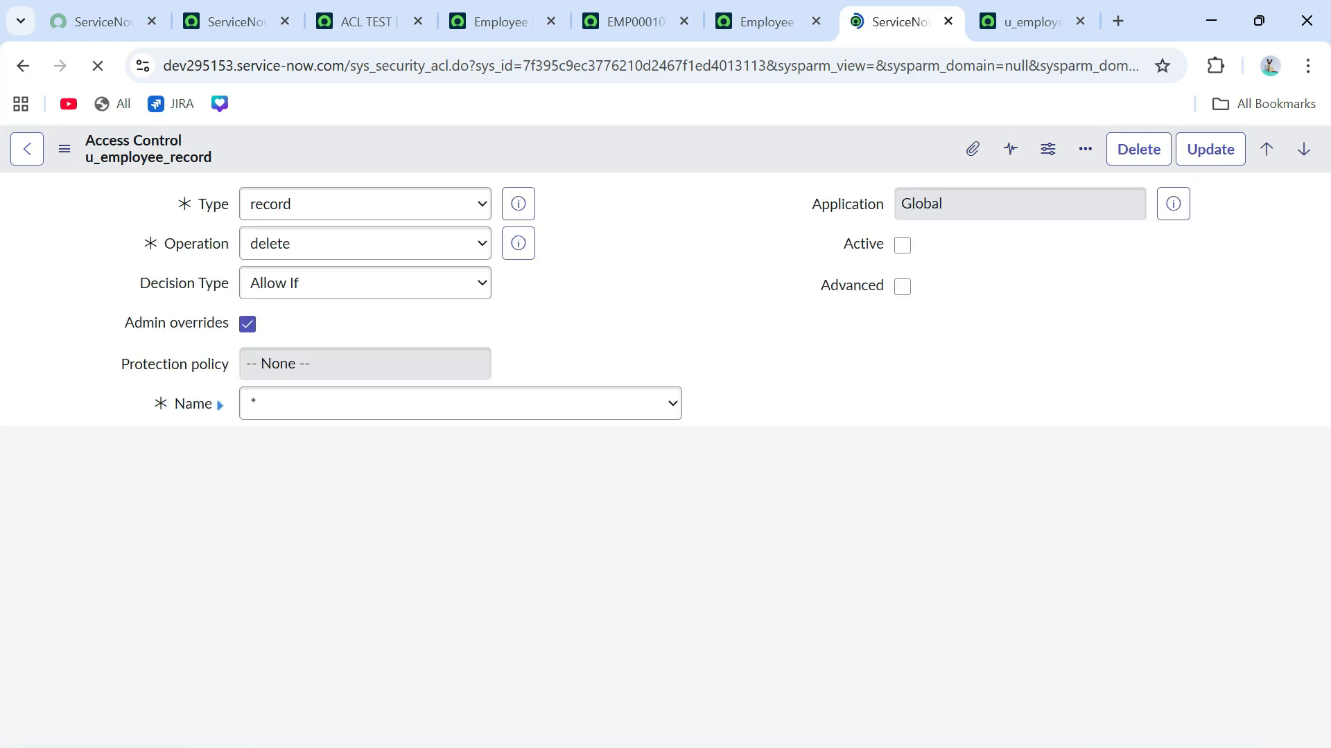
# Reload the administrator's home page, impersonate the ACL TEST user again and check the employee record for the Delete action
pyautogui.click(235, 21)
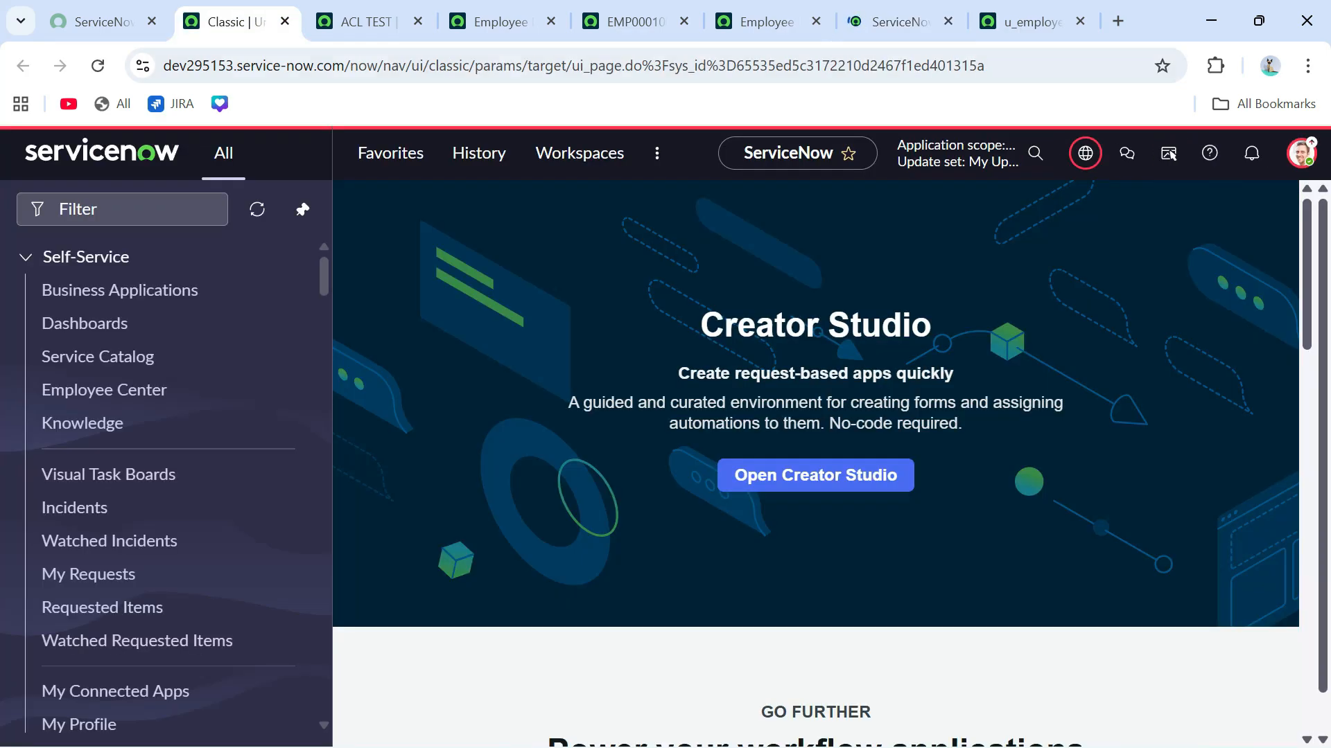
pyautogui.click(97, 66)
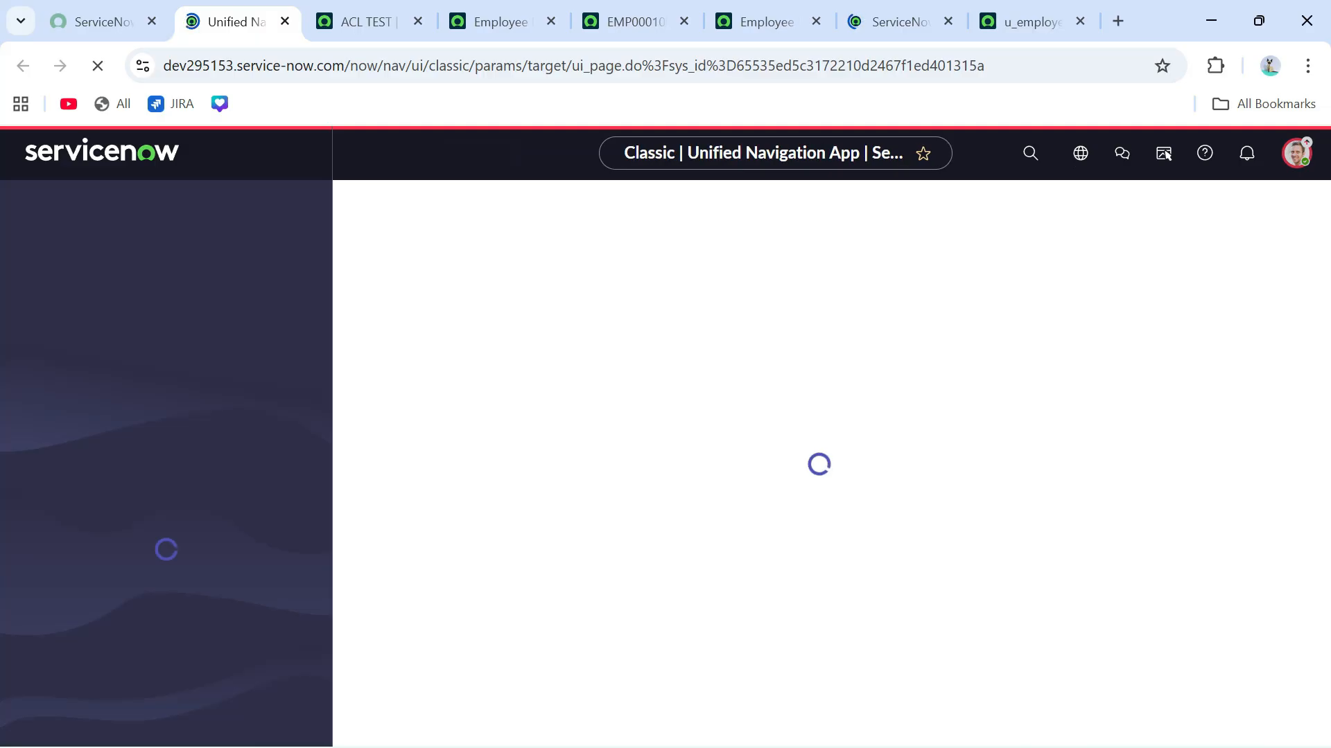
pyautogui.click(1296, 152)
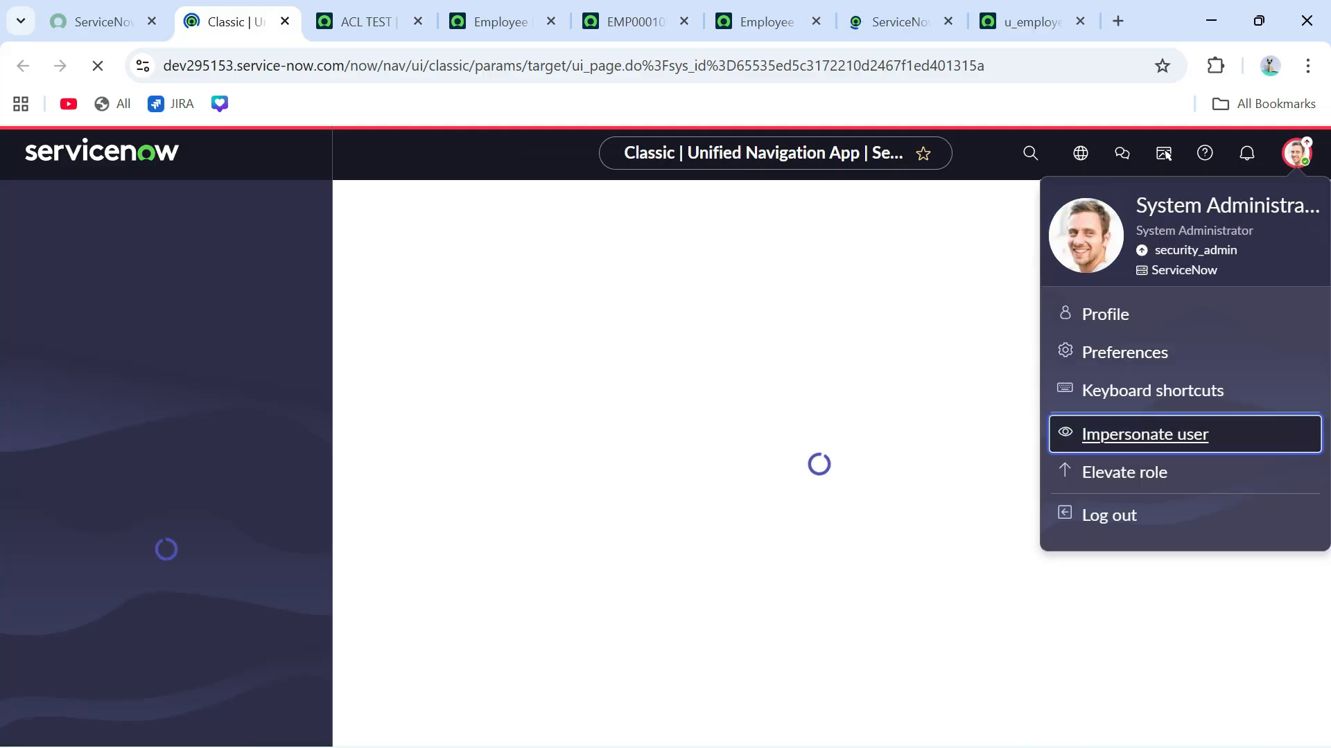
pyautogui.click(1144, 434)
pyautogui.click(664, 479)
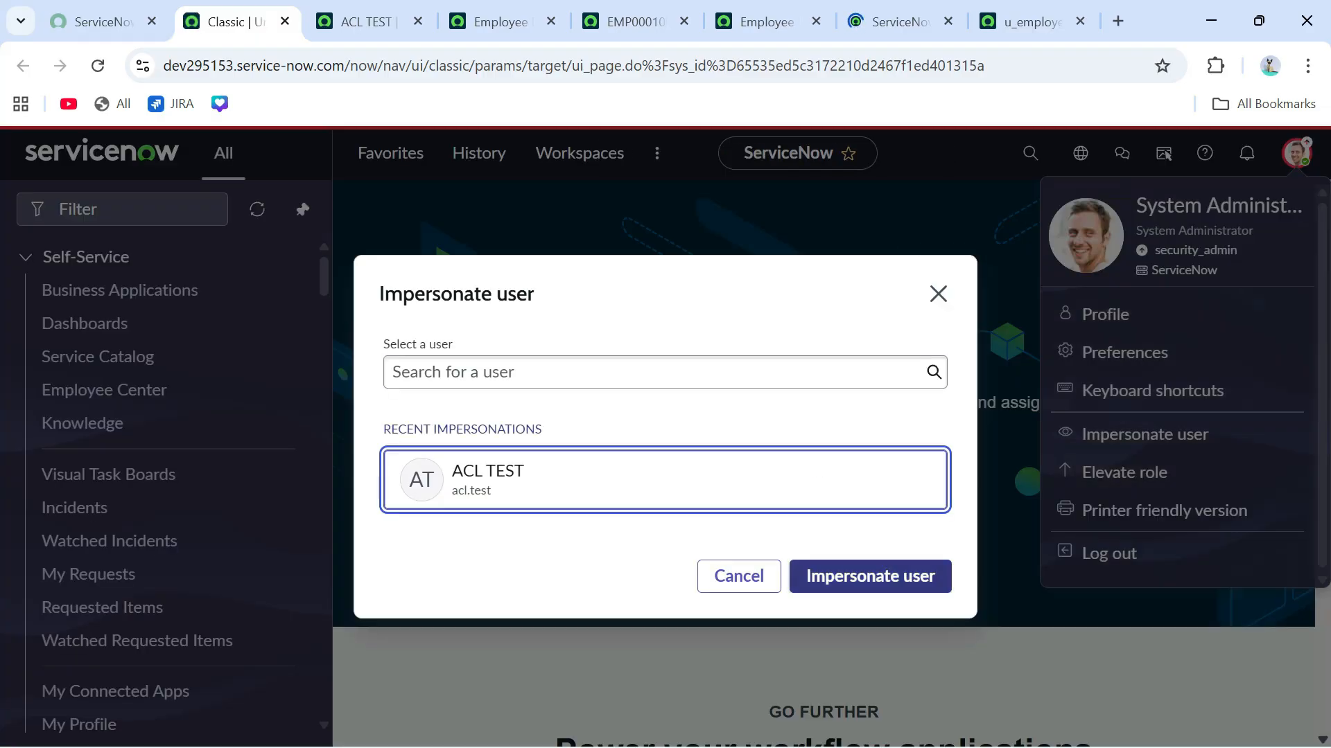
pyautogui.click(871, 576)
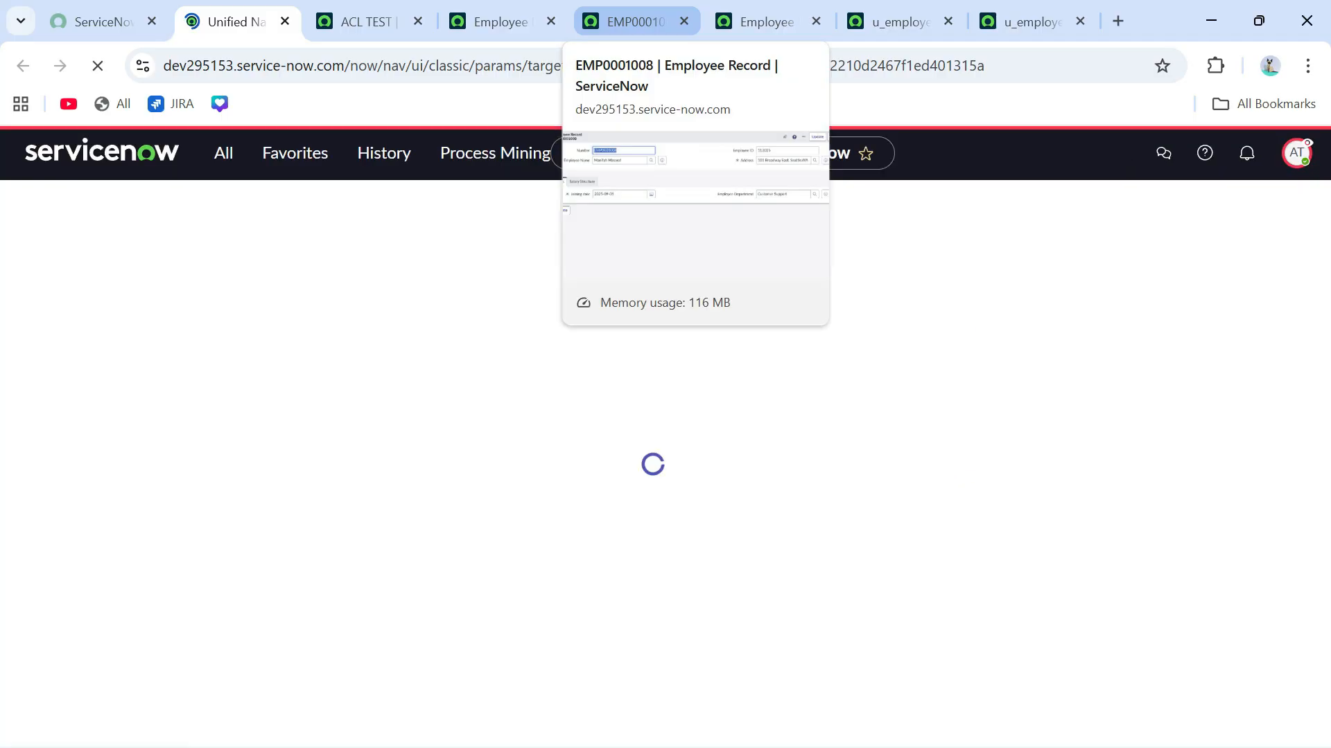
pyautogui.click(630, 21)
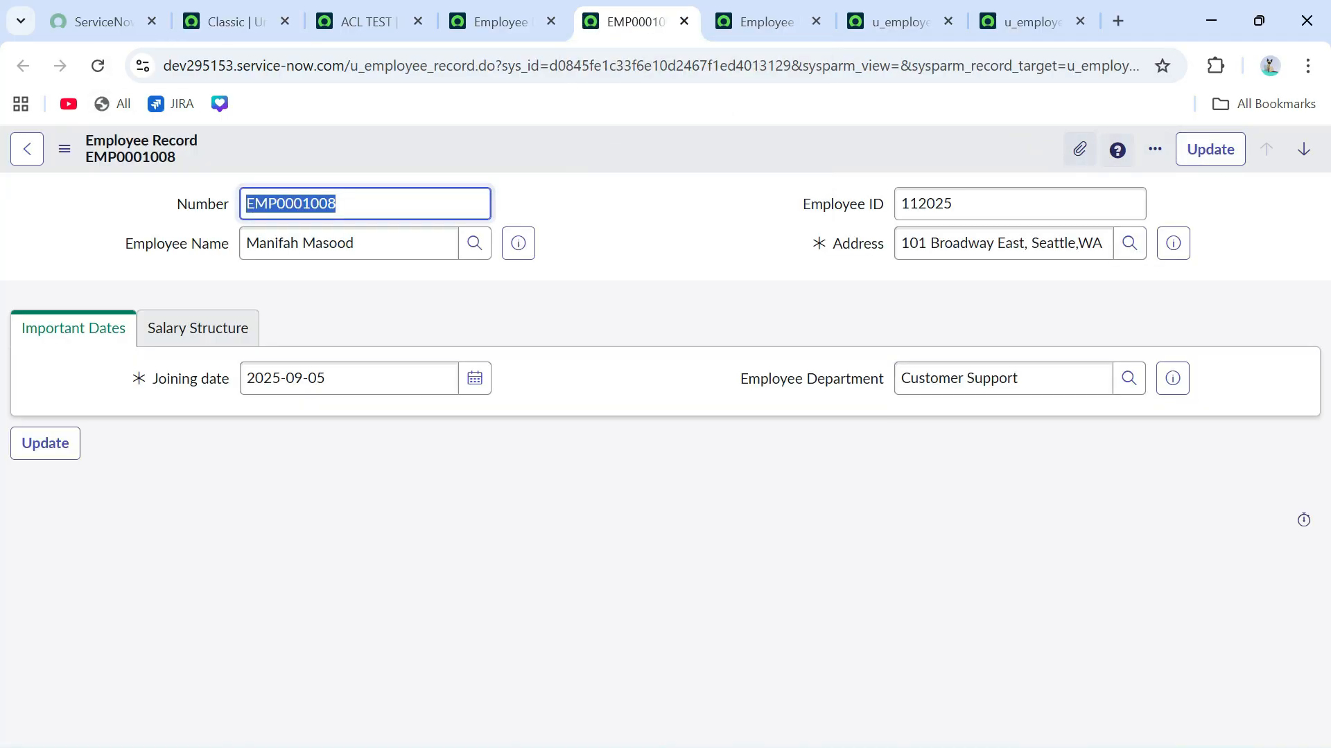
pyautogui.click(645, 527)
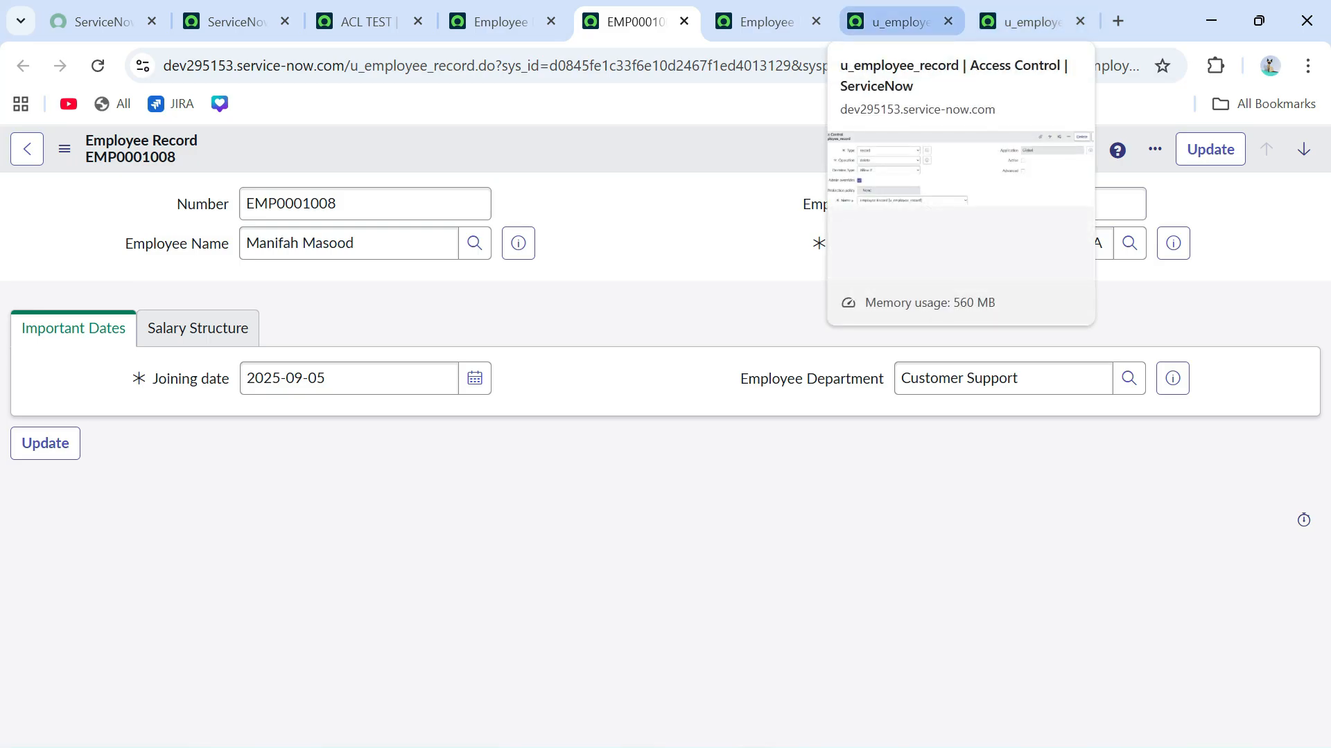
# Compare the deactivated delete access control with the employee record, and review the operations in the Employee Record table's access controls list
pyautogui.click(898, 21)
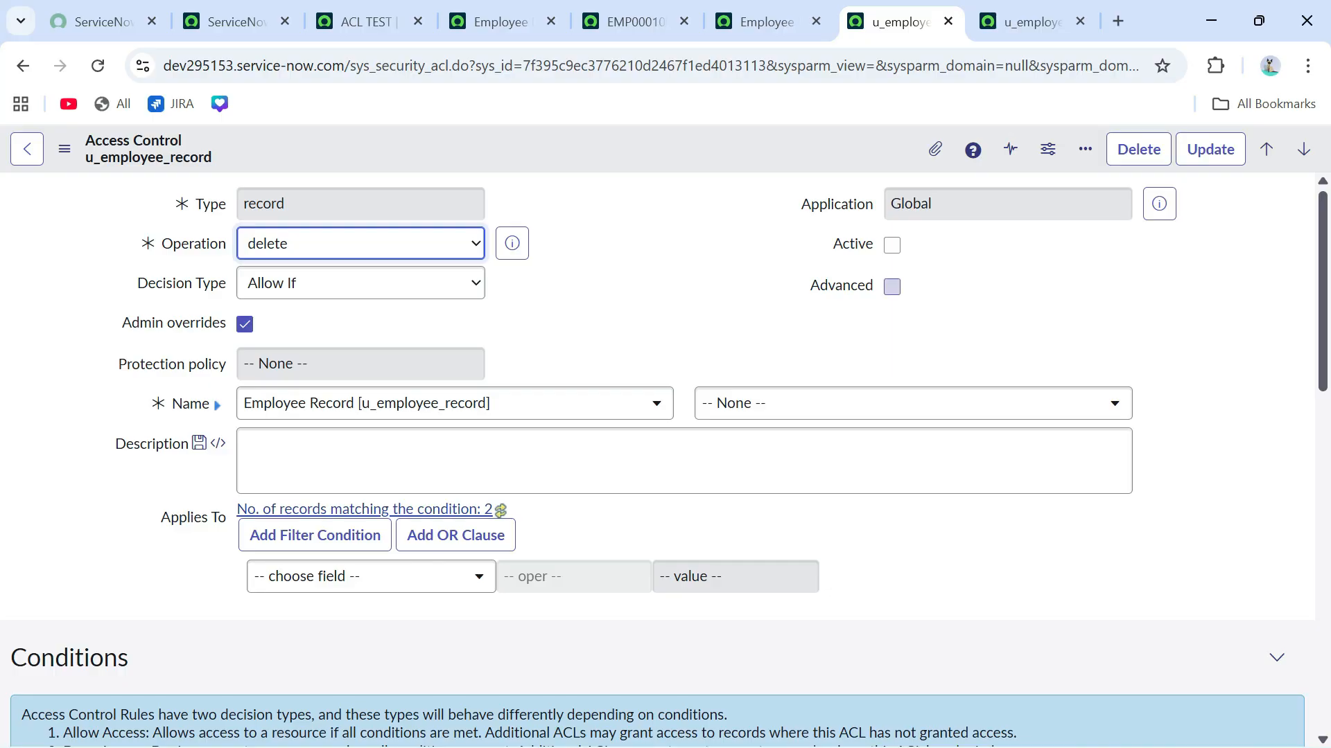
pyautogui.click(635, 21)
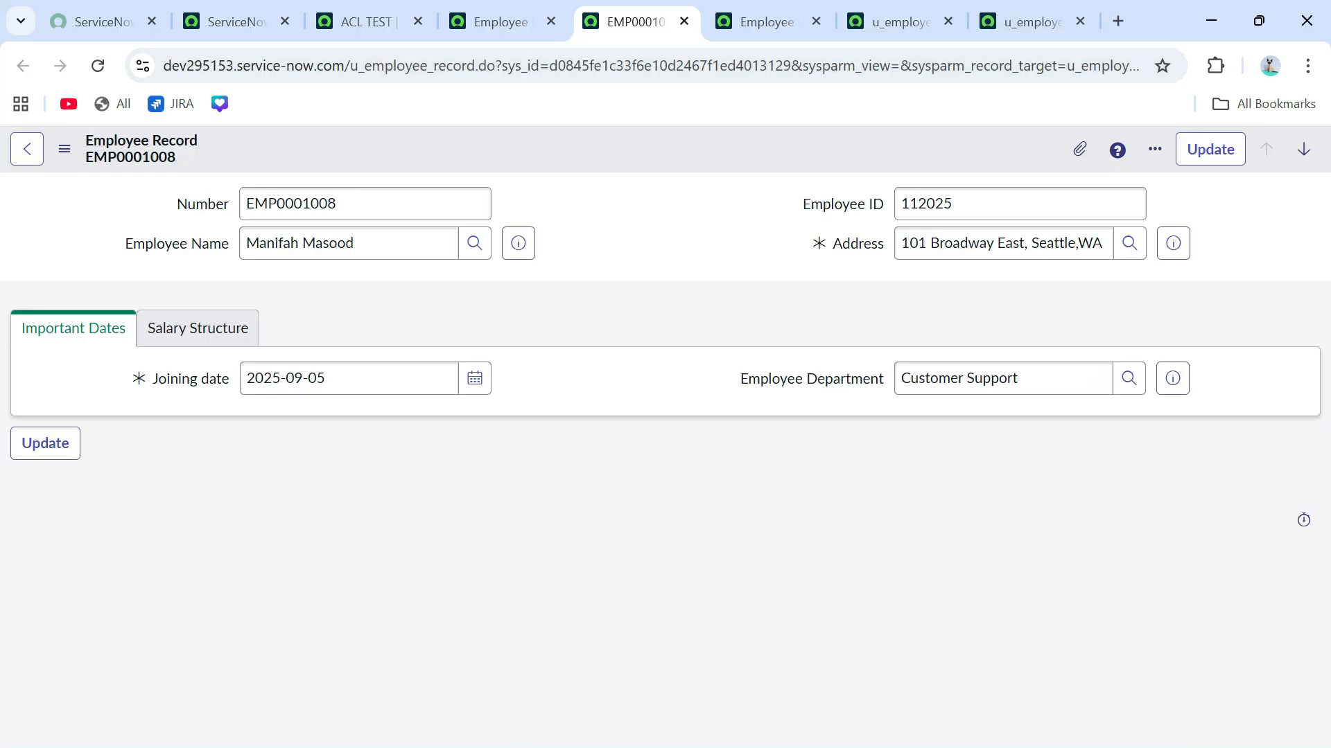
pyautogui.click(763, 22)
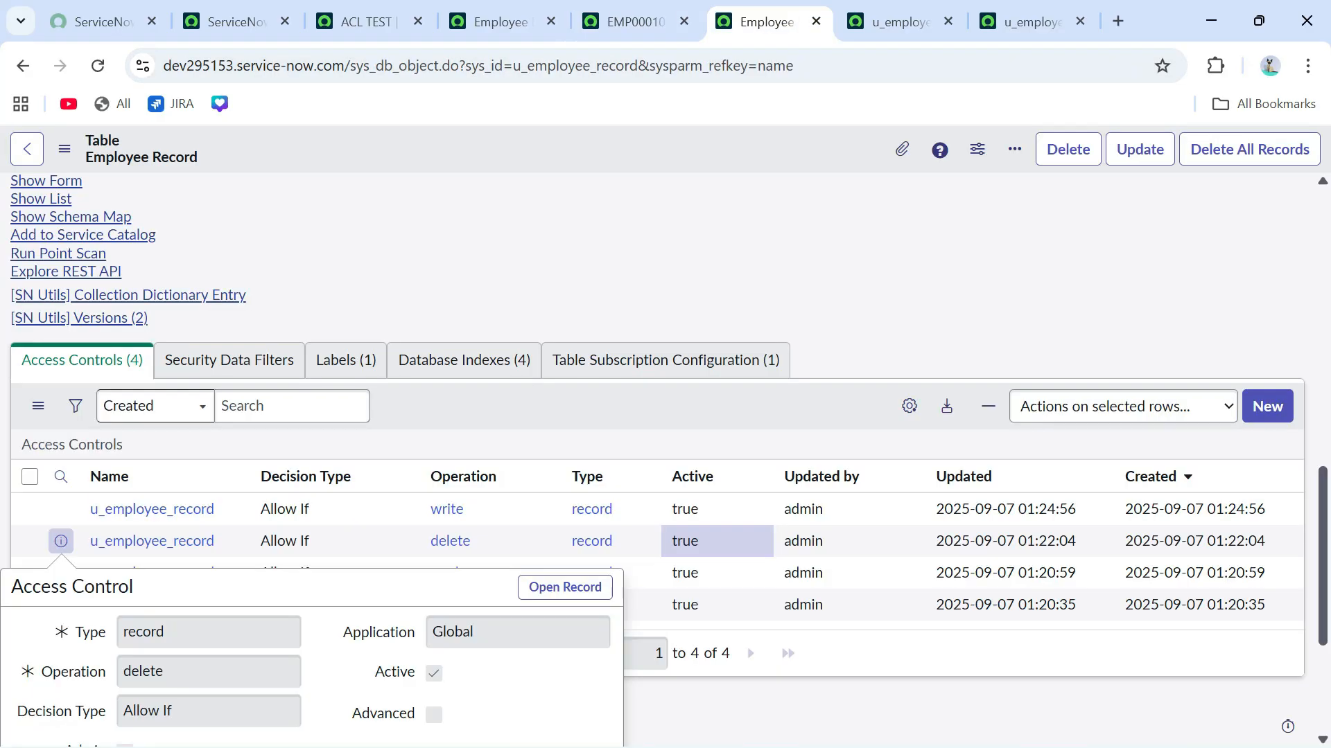
pyautogui.click(624, 277)
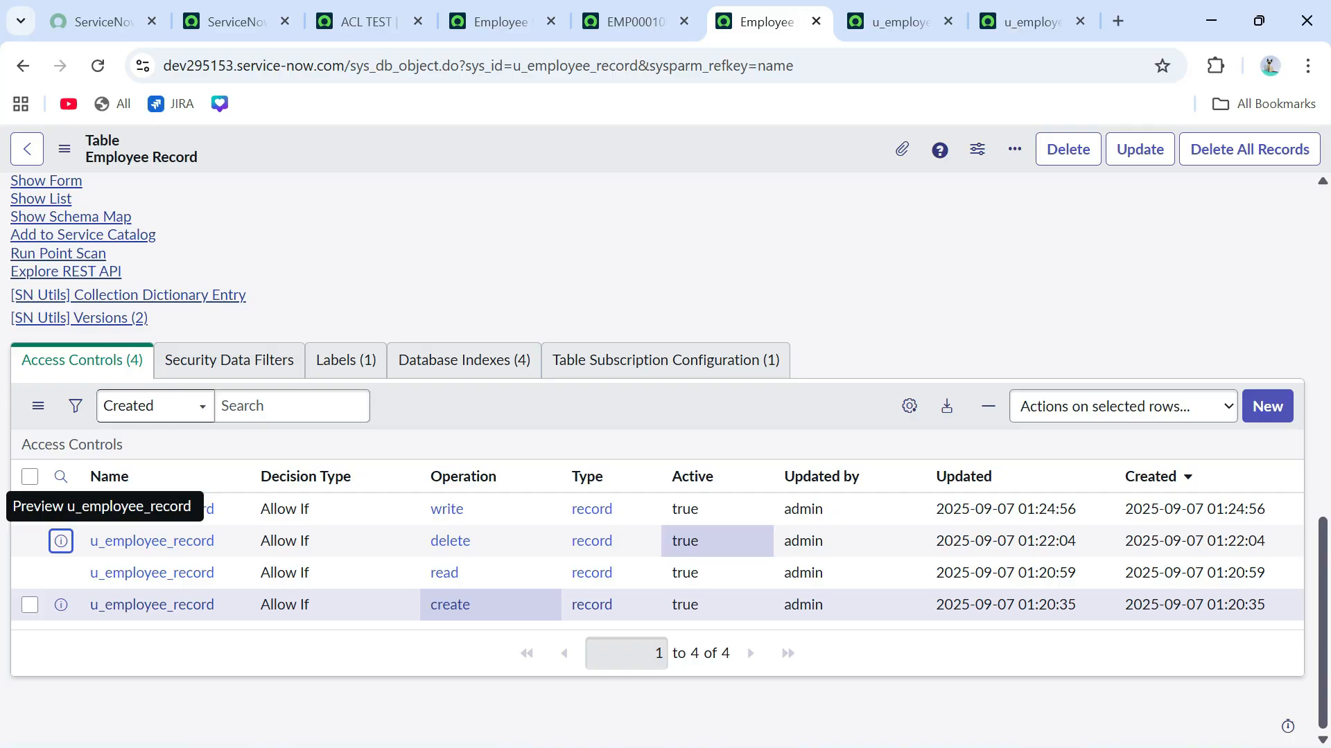
pyautogui.moveTo(467, 511); pyautogui.dragTo(428, 511)
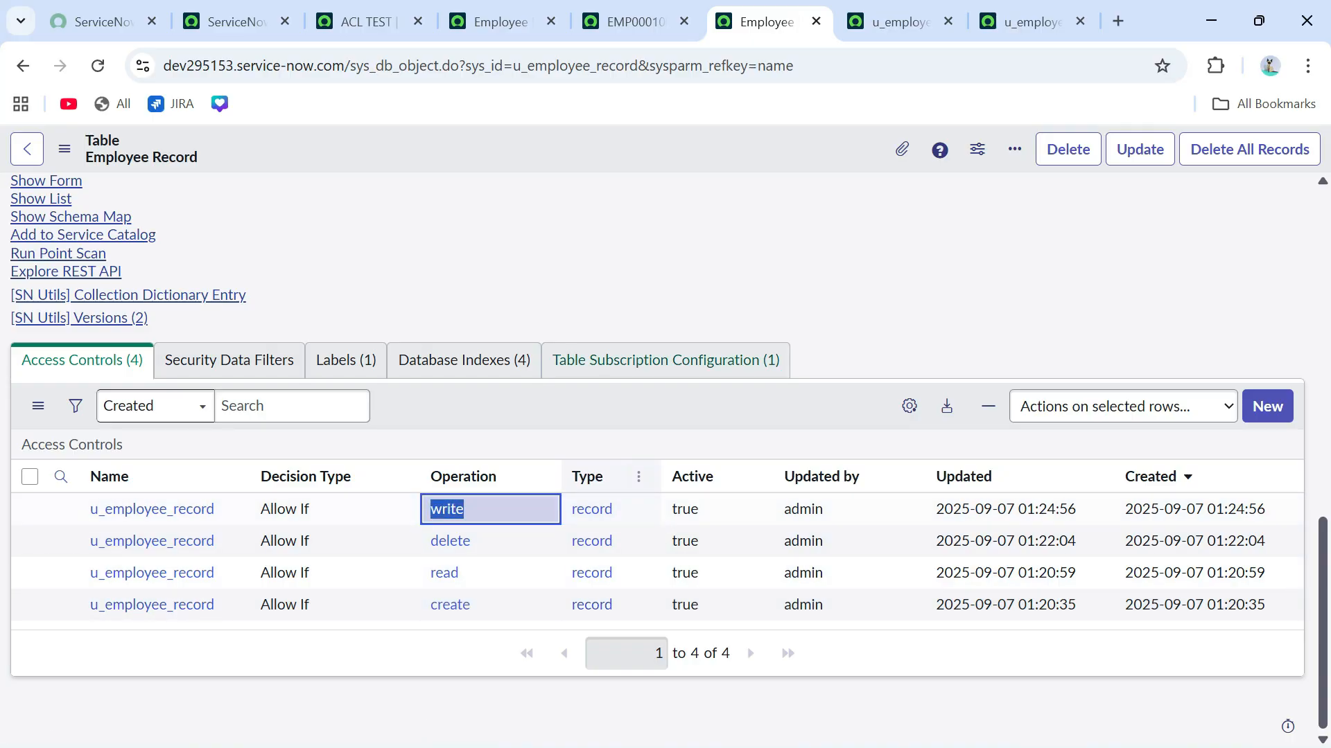
pyautogui.click(617, 277)
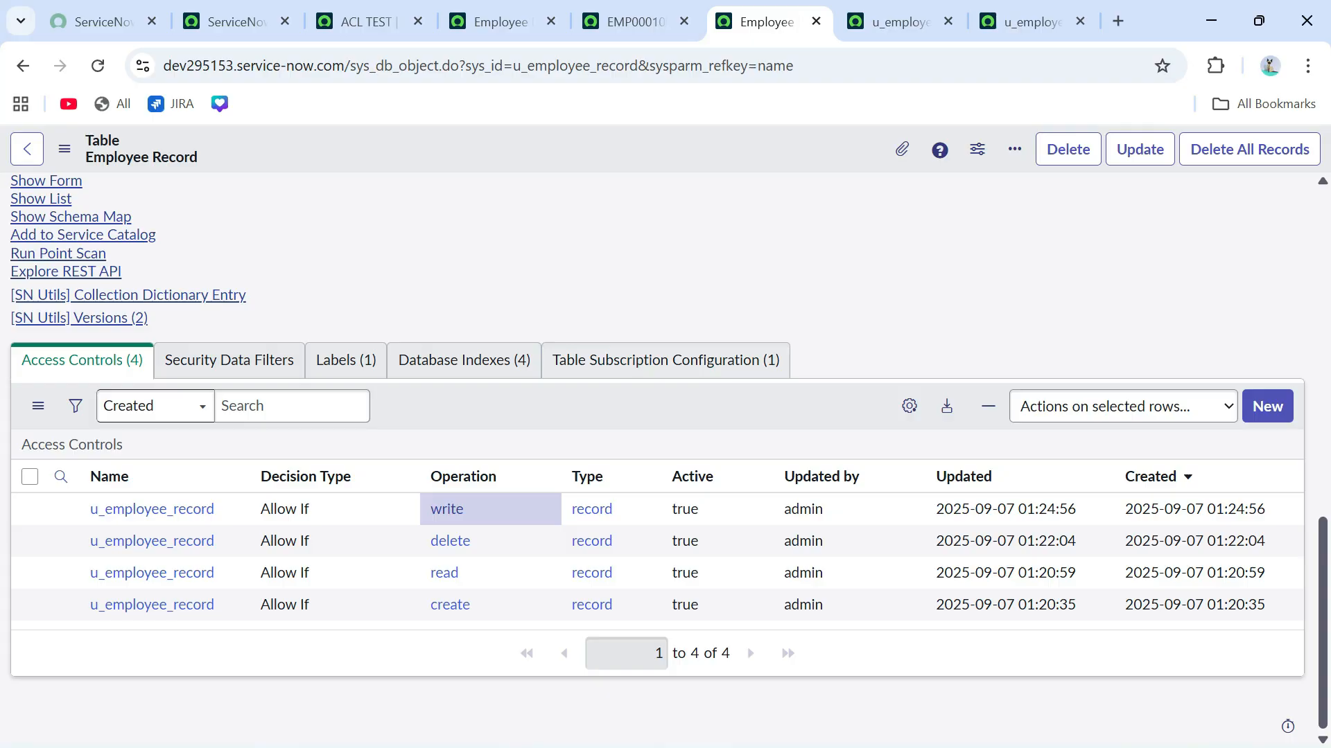
# End the ACL TEST impersonation from the home page to resume the administrator session
pyautogui.click(232, 21)
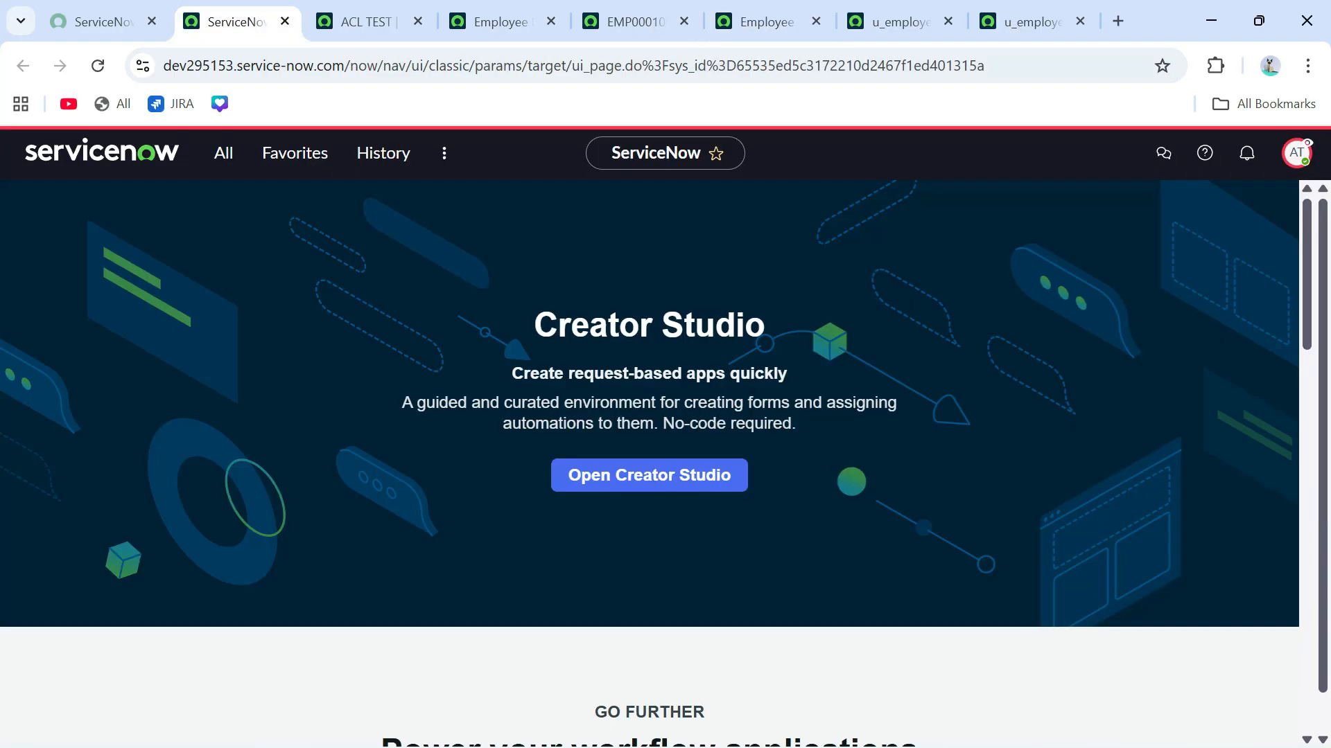
pyautogui.click(1296, 153)
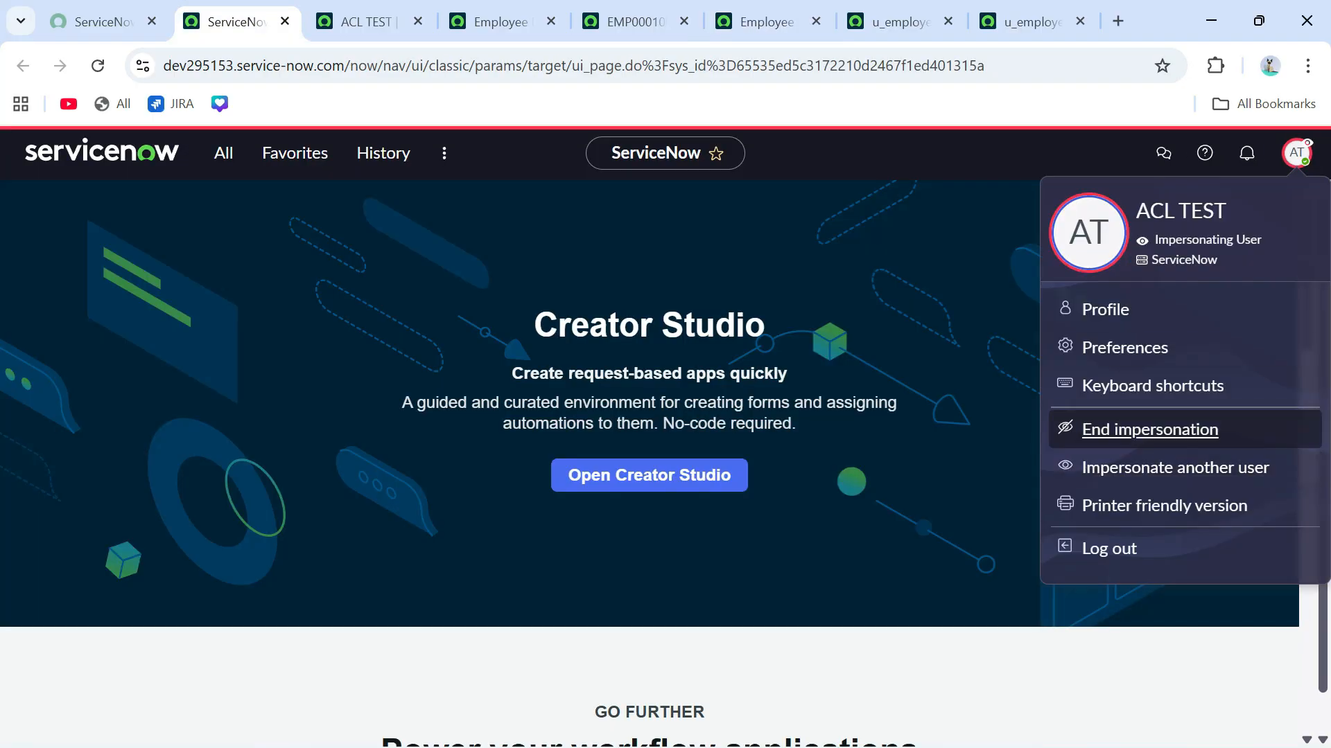
pyautogui.click(1150, 430)
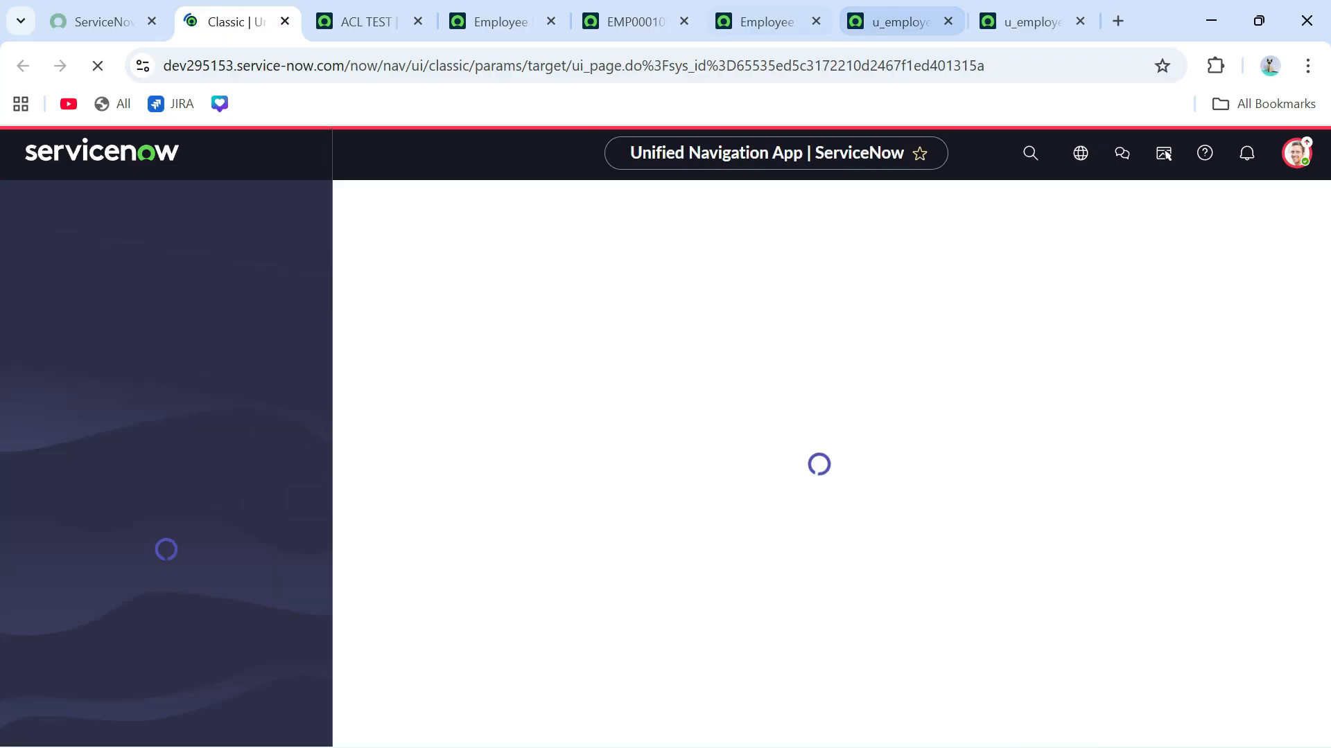
# Reactivate the Employee Record table's delete access control, save it and continue past the security rules verification
pyautogui.click(762, 21)
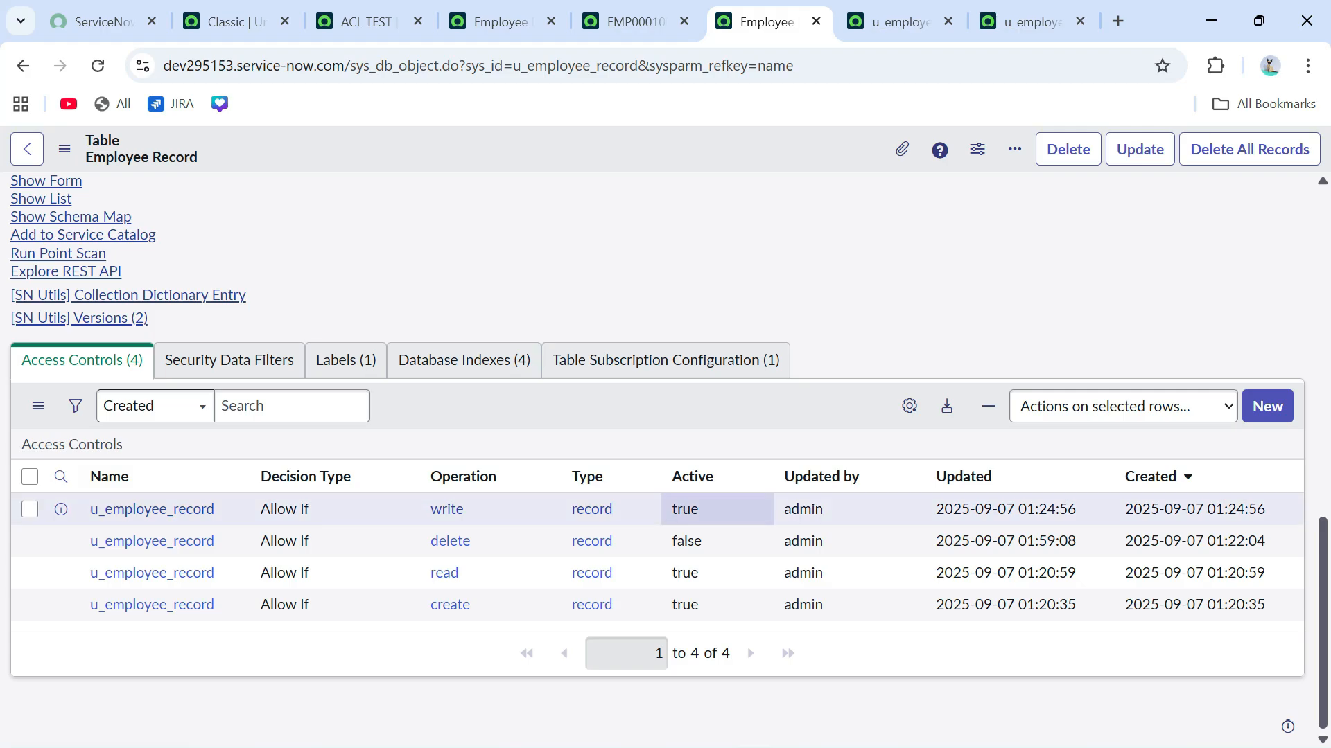
pyautogui.click(707, 541)
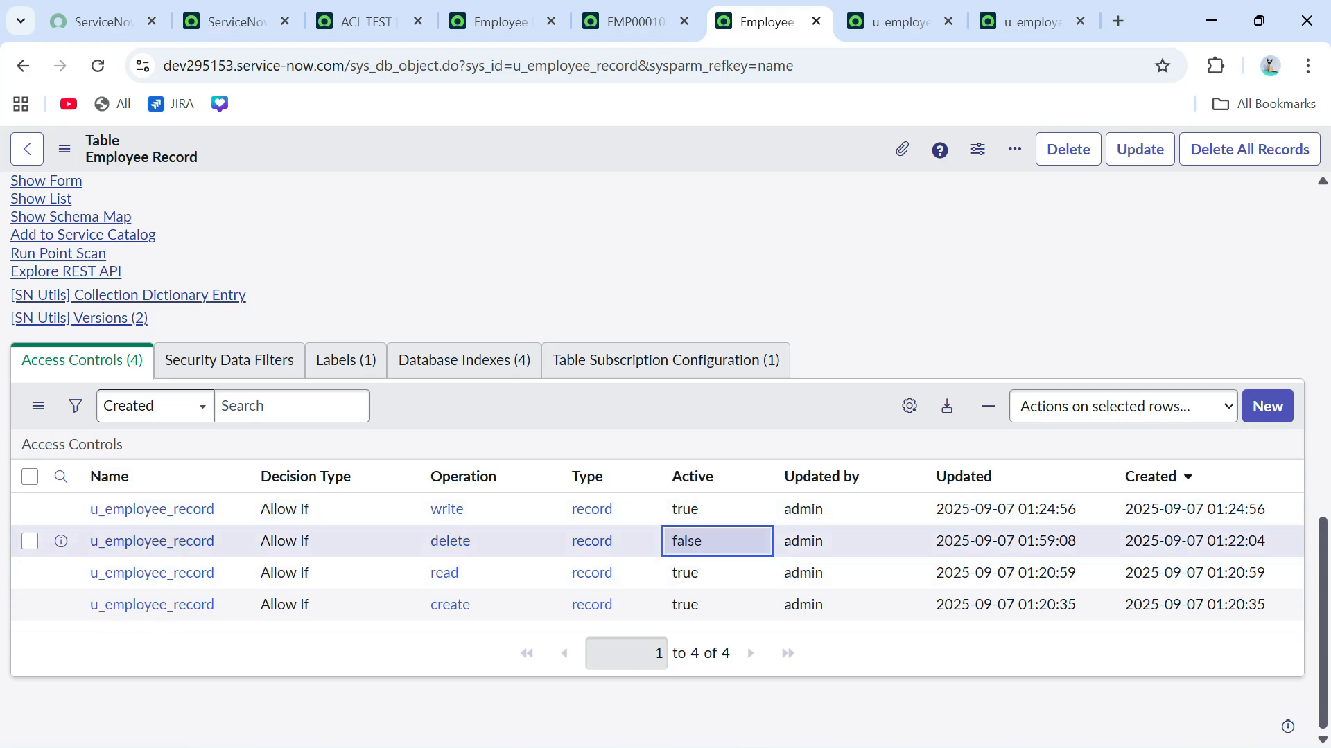
pyautogui.hotkey('ctrl', 'Tab')
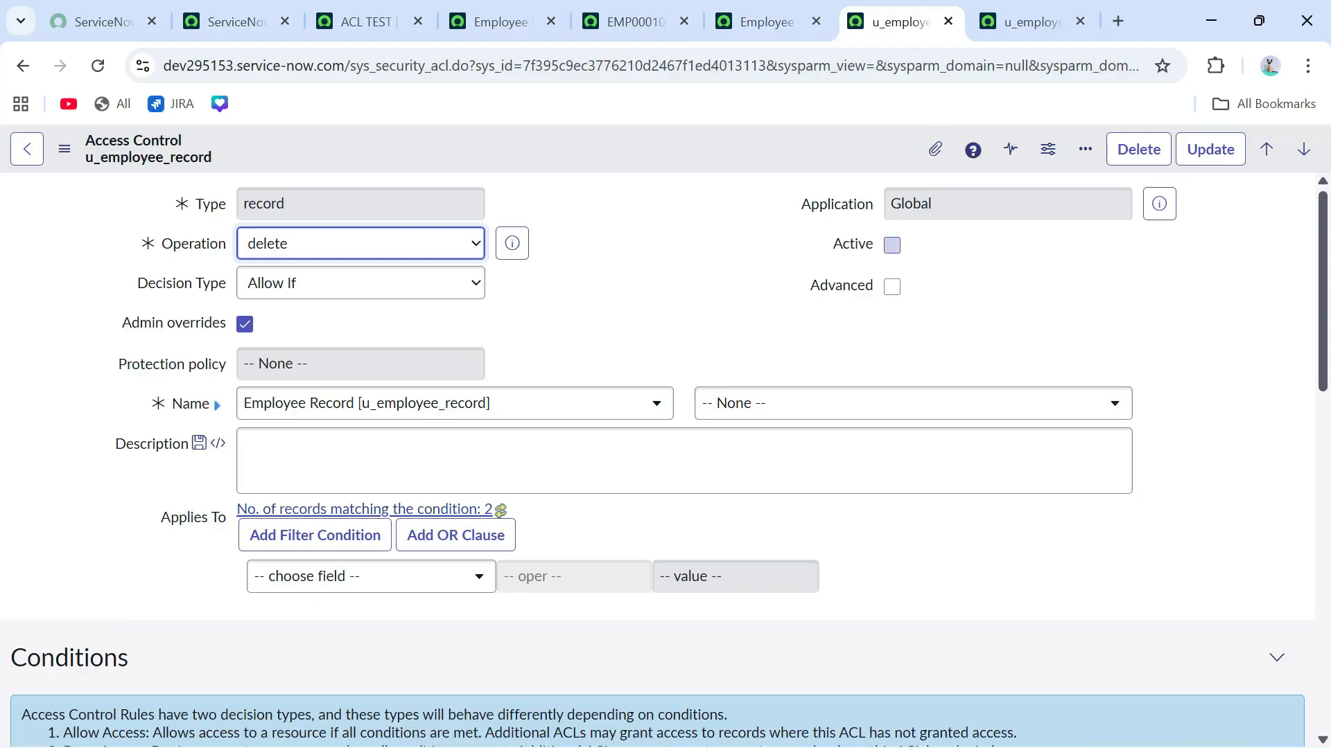
pyautogui.click(892, 246)
pyautogui.rightClick(666, 152)
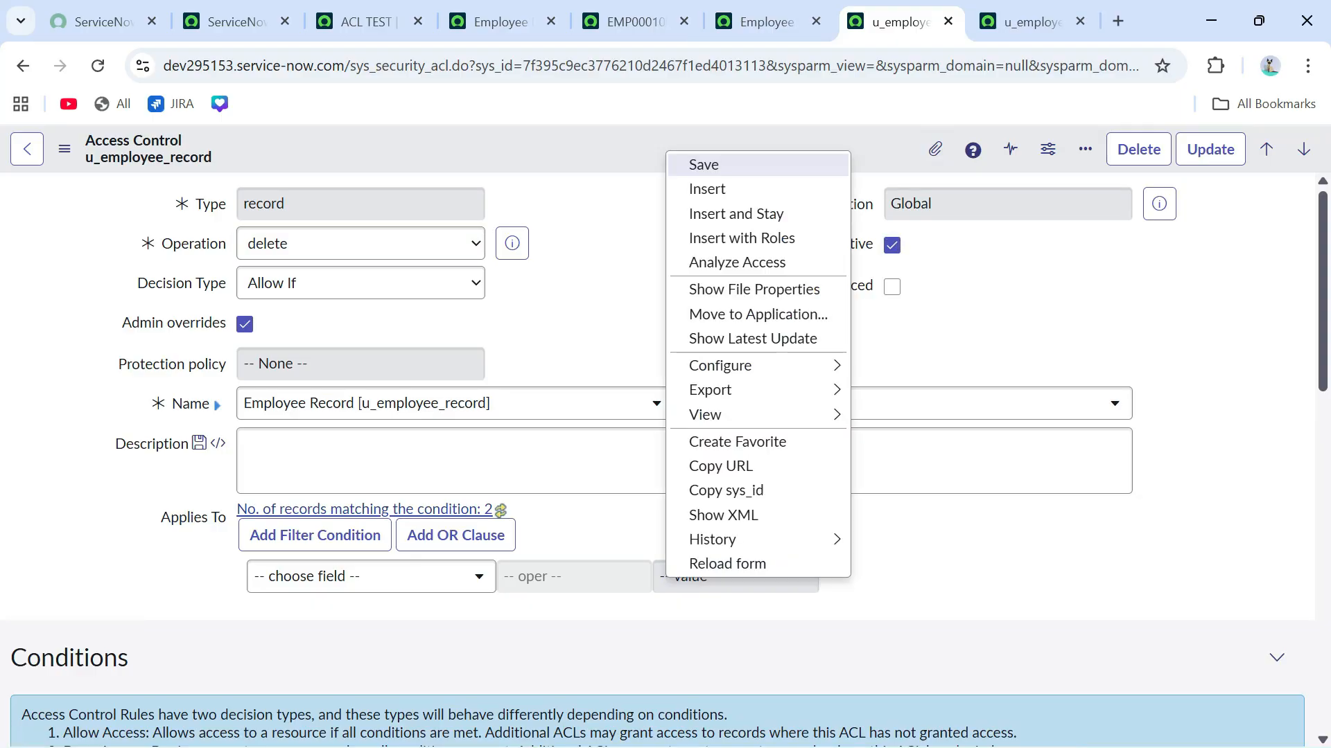
pyautogui.click(703, 164)
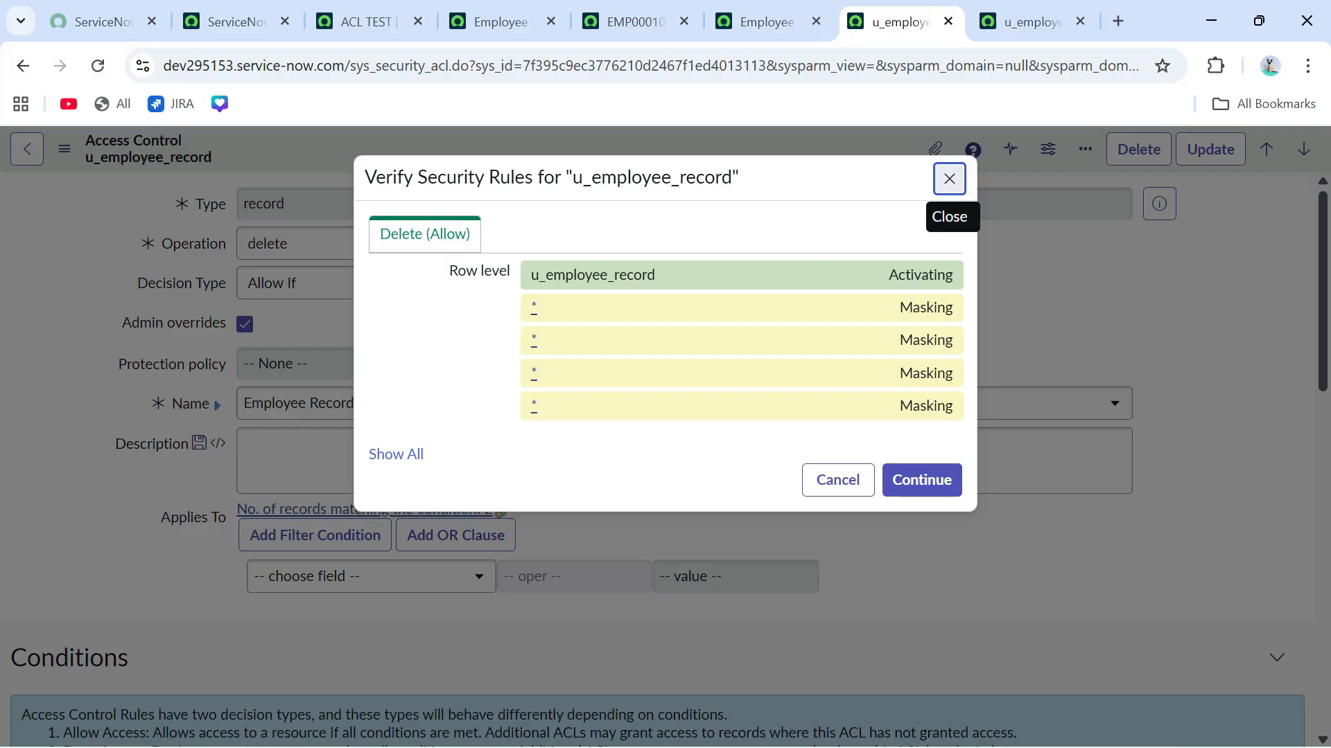
pyautogui.press('Return')
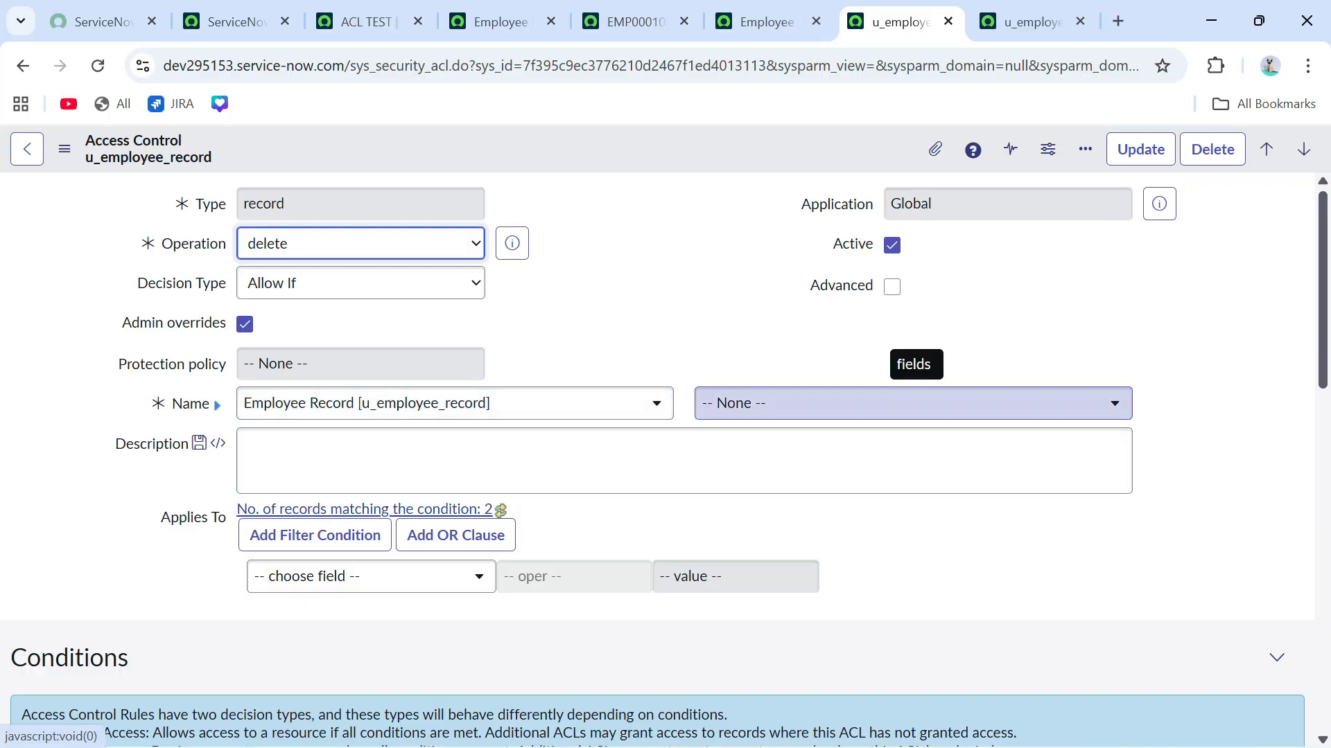
# Try the * and Address field choices in the delete access control's name without saving
pyautogui.click(913, 403)
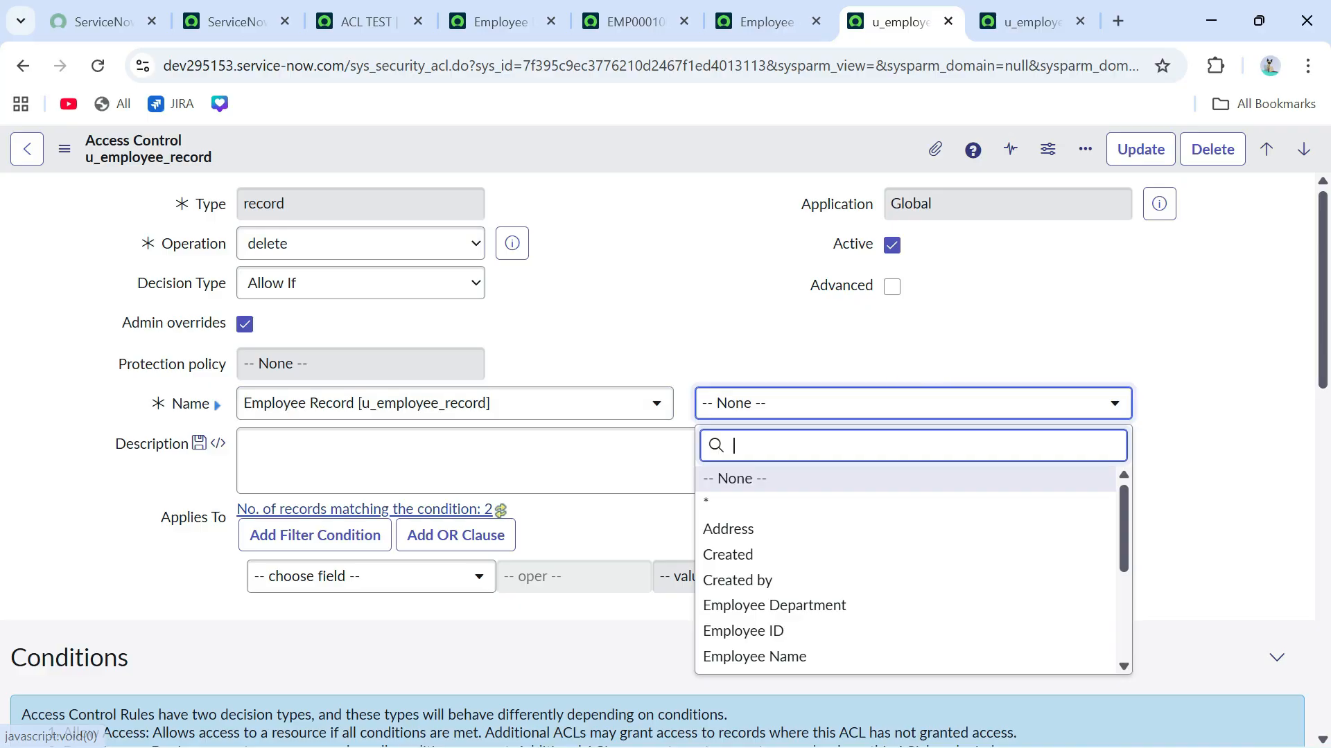
pyautogui.press('Down')
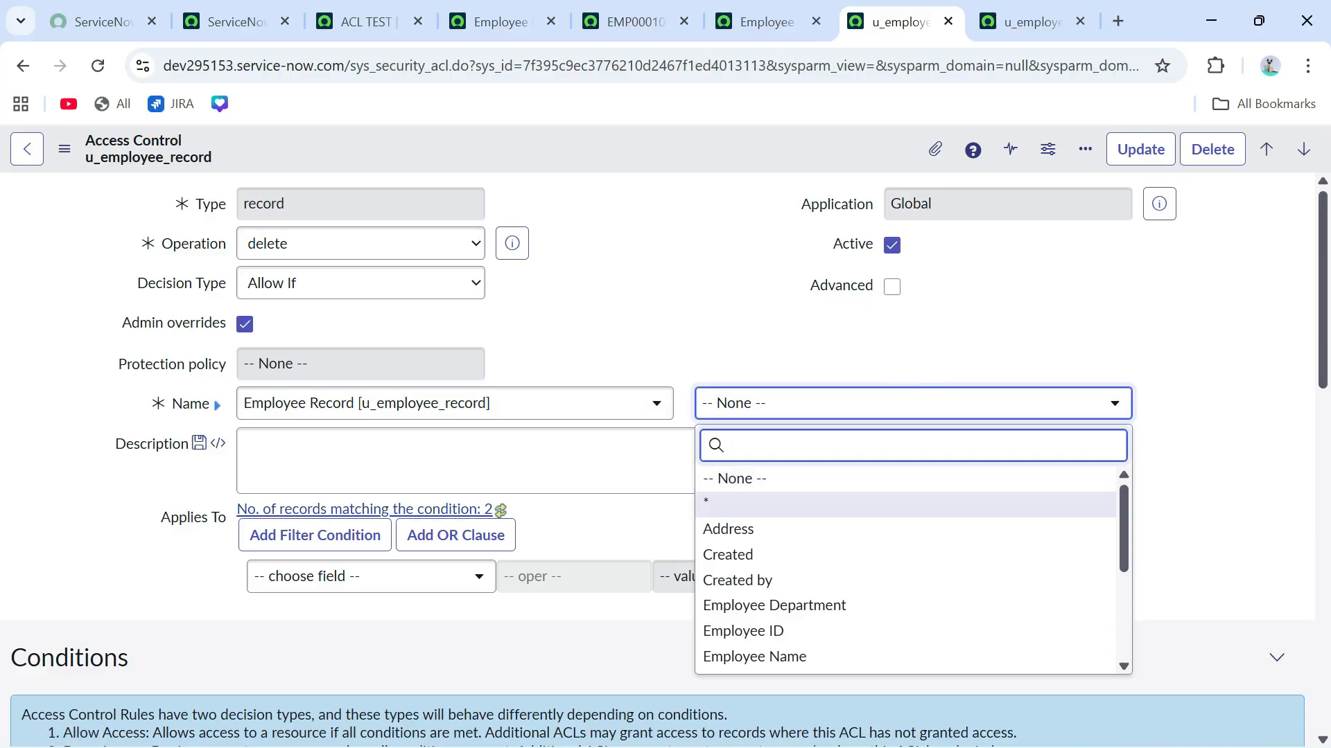
pyautogui.press('Return')
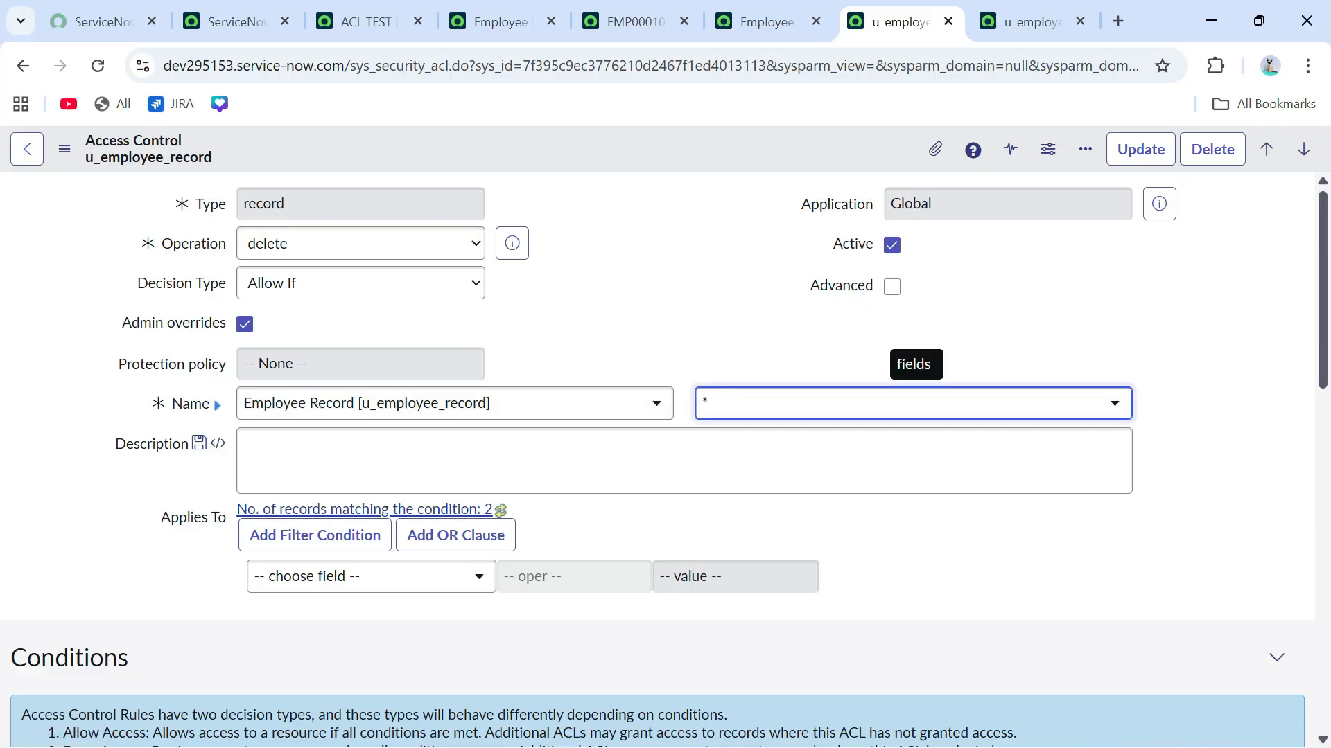
pyautogui.press('Down')
pyautogui.press('Down')
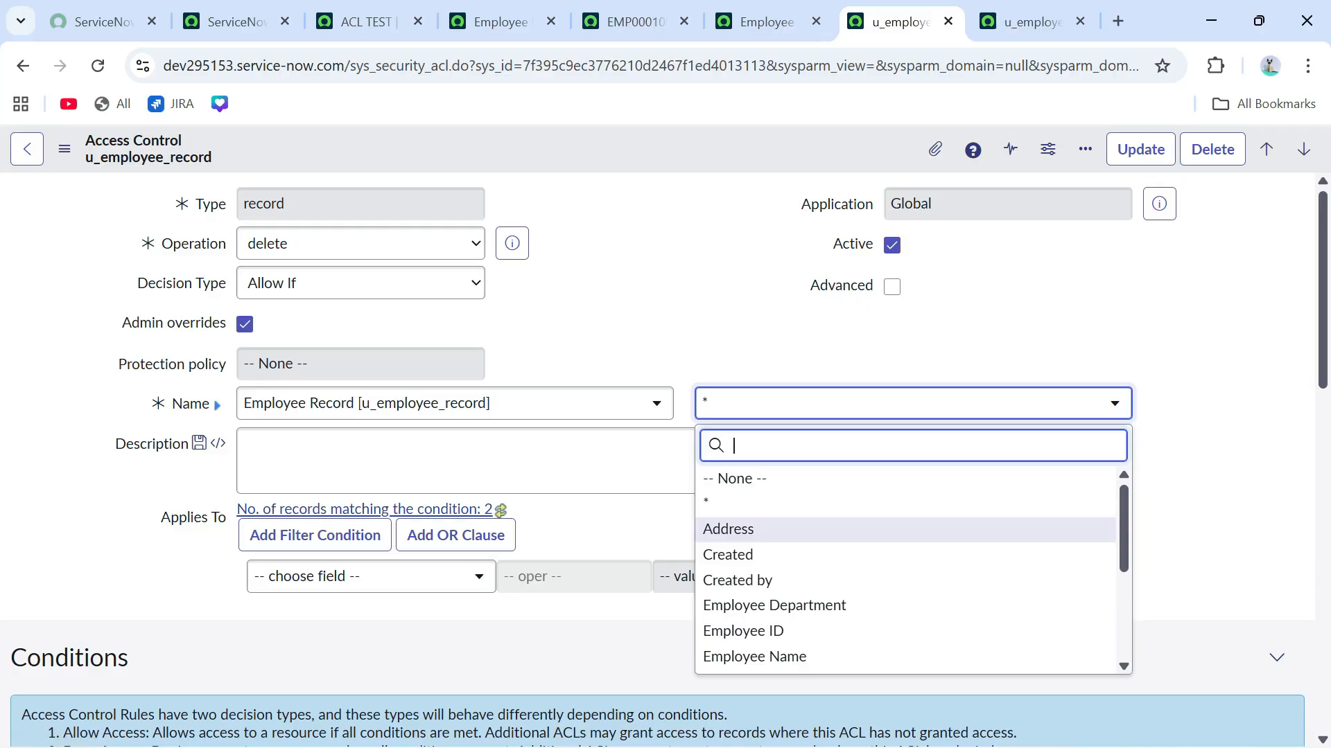
pyautogui.press('Return')
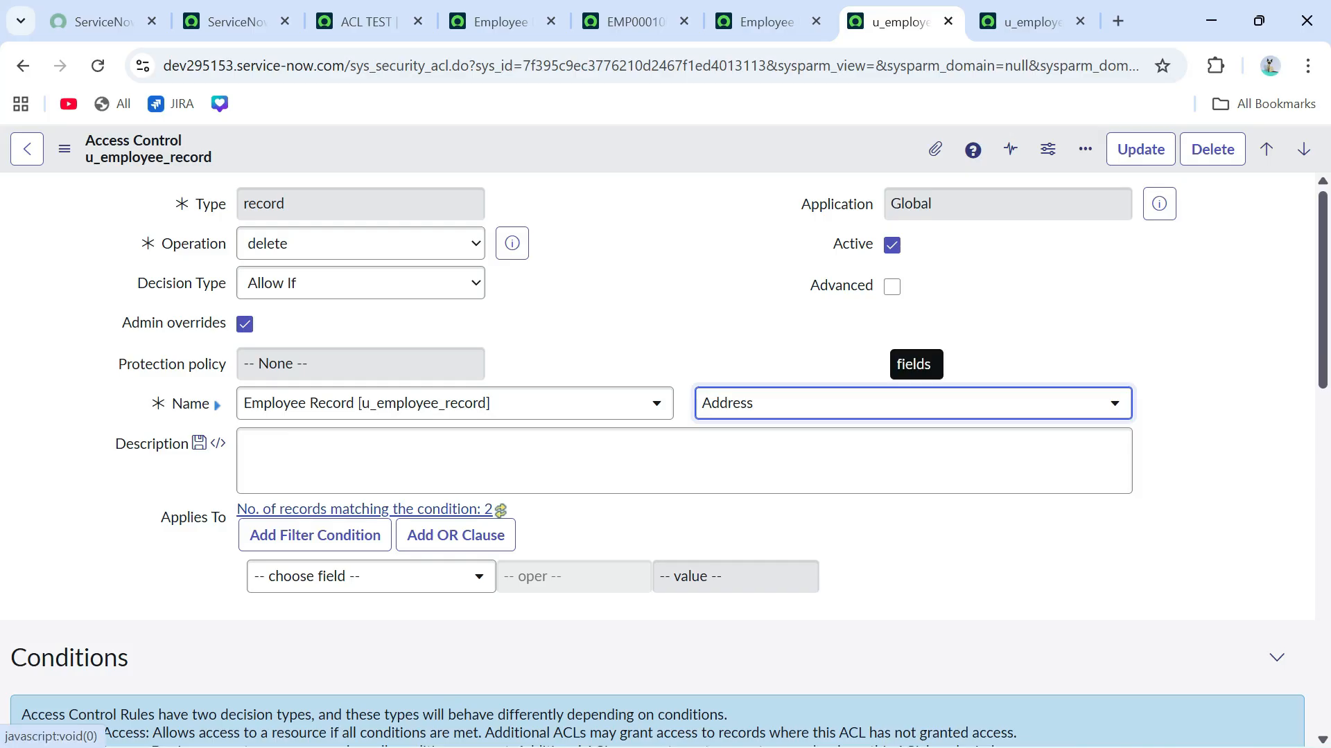
# Close both open access control tabs, reload the Employee Record table and check the active status in its access controls list
pyautogui.click(766, 21)
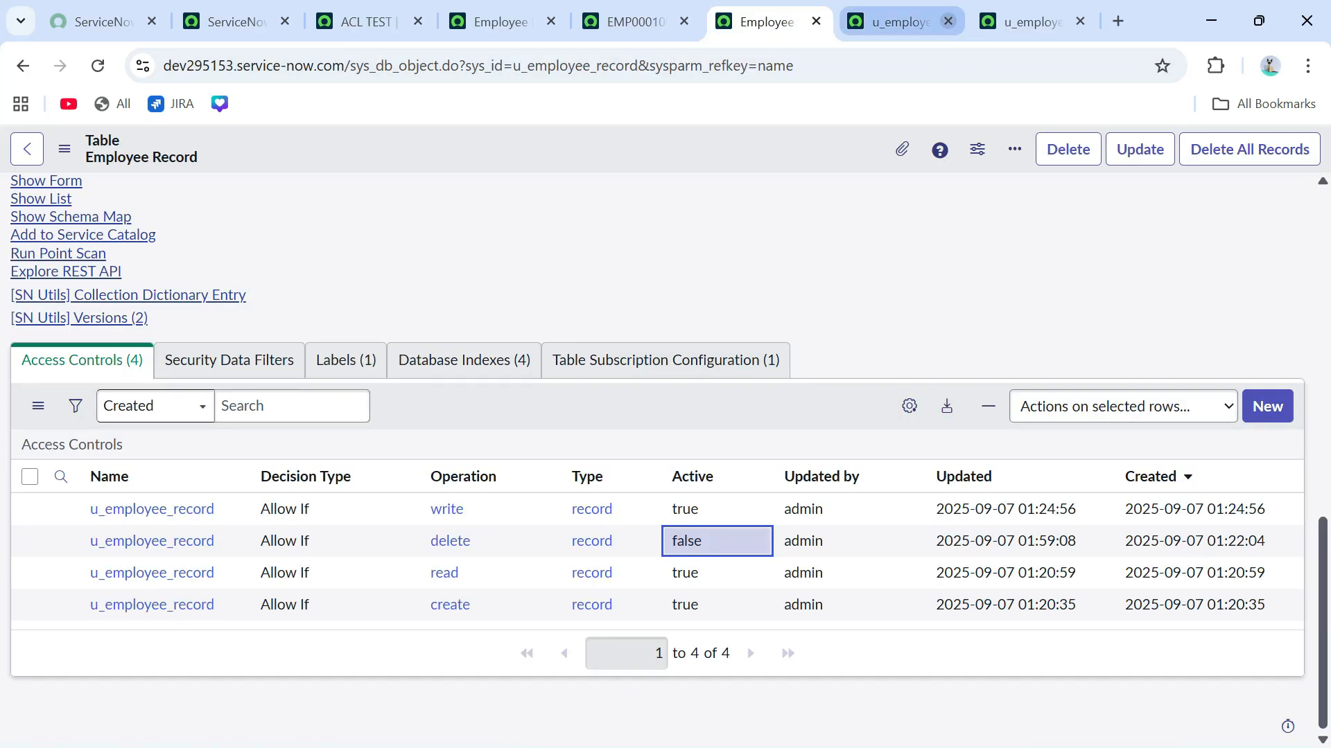
pyautogui.click(948, 21)
pyautogui.click(948, 21)
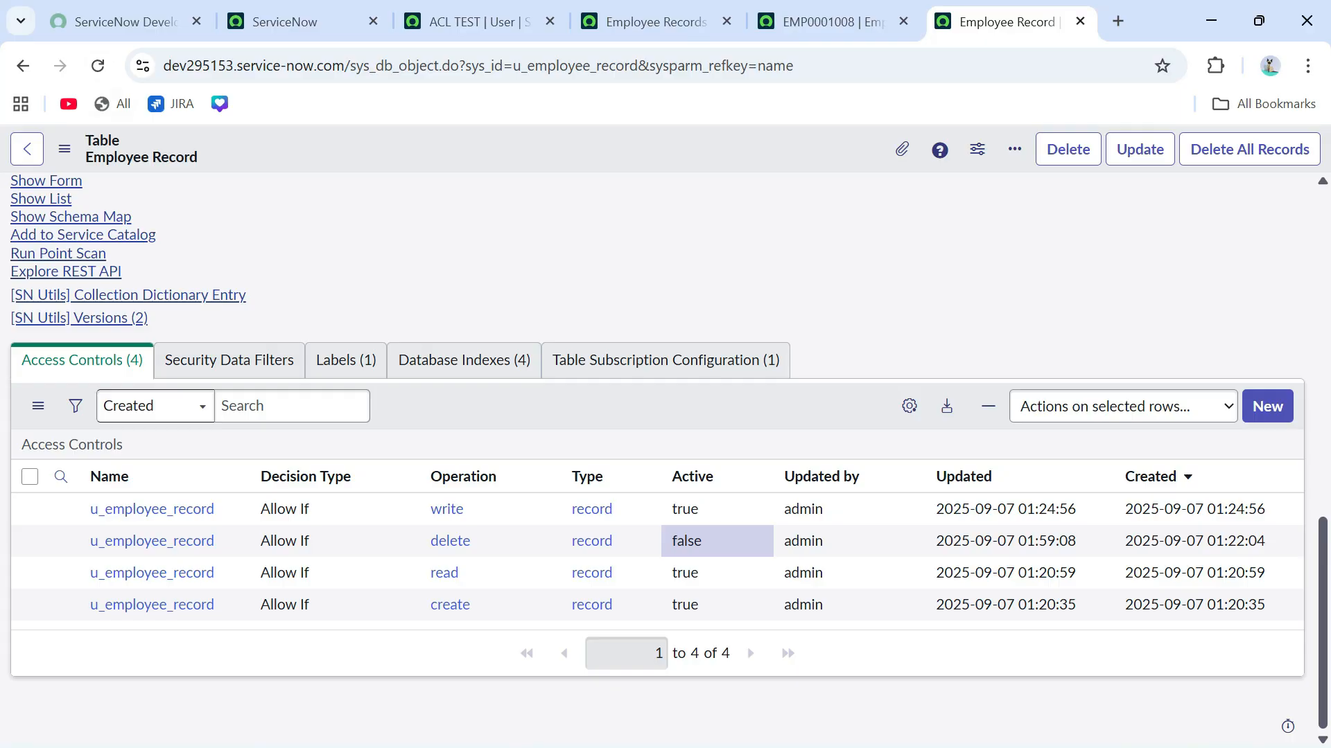
pyautogui.click(98, 65)
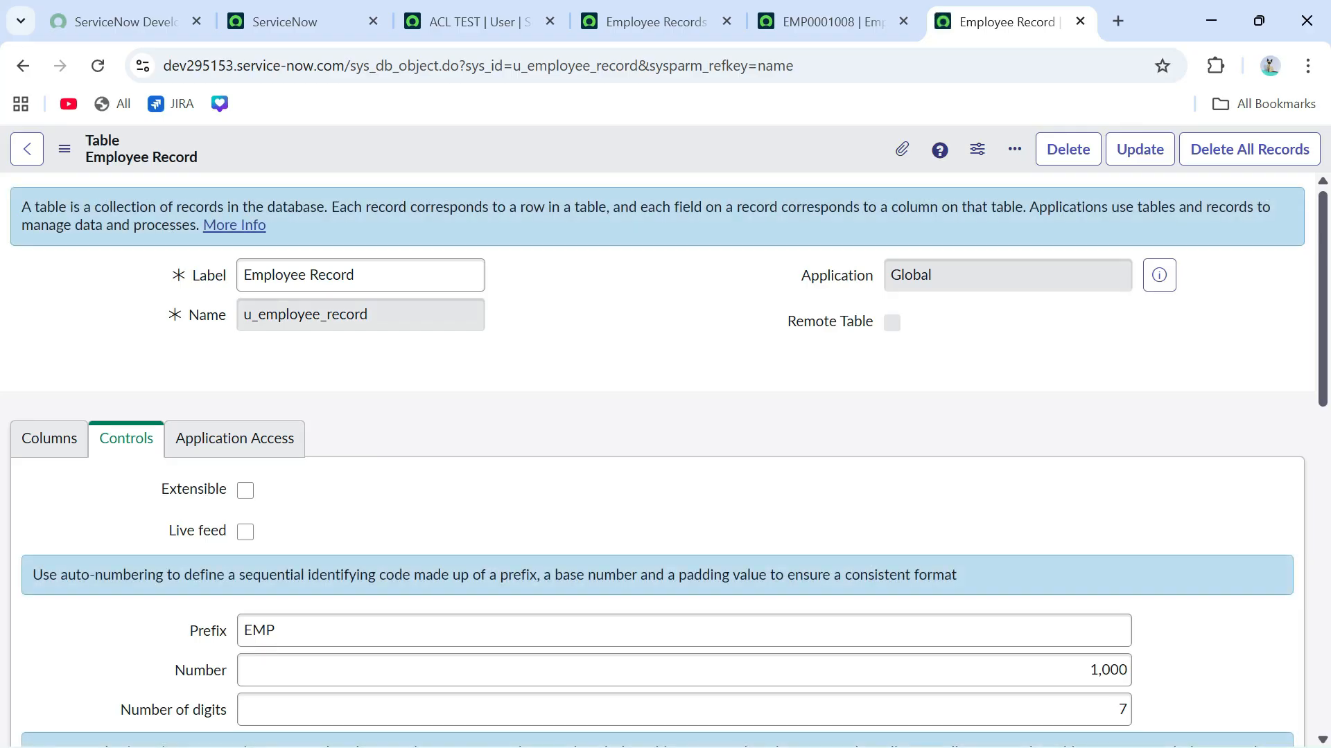
pyautogui.scroll(-15, 166, 540)
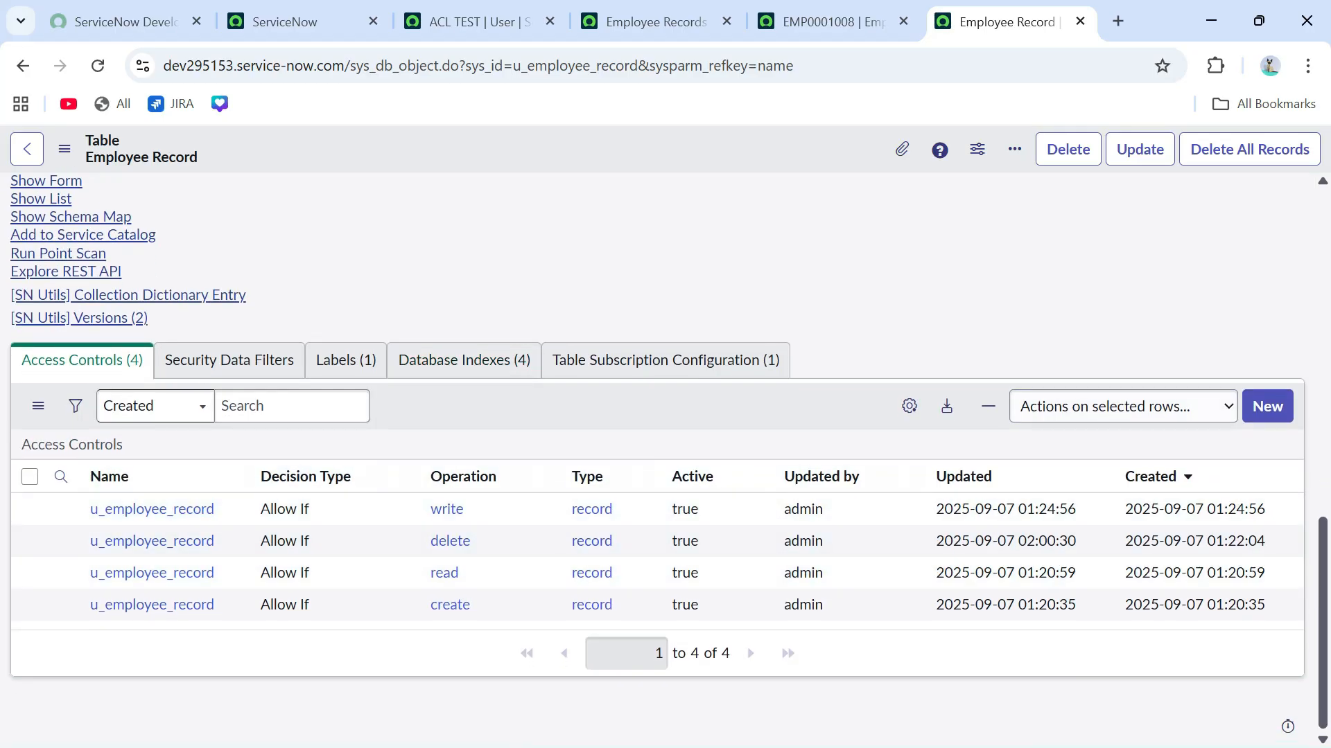
# Start a new access control on the Employee Record table with operation read and field *
pyautogui.click(1266, 406)
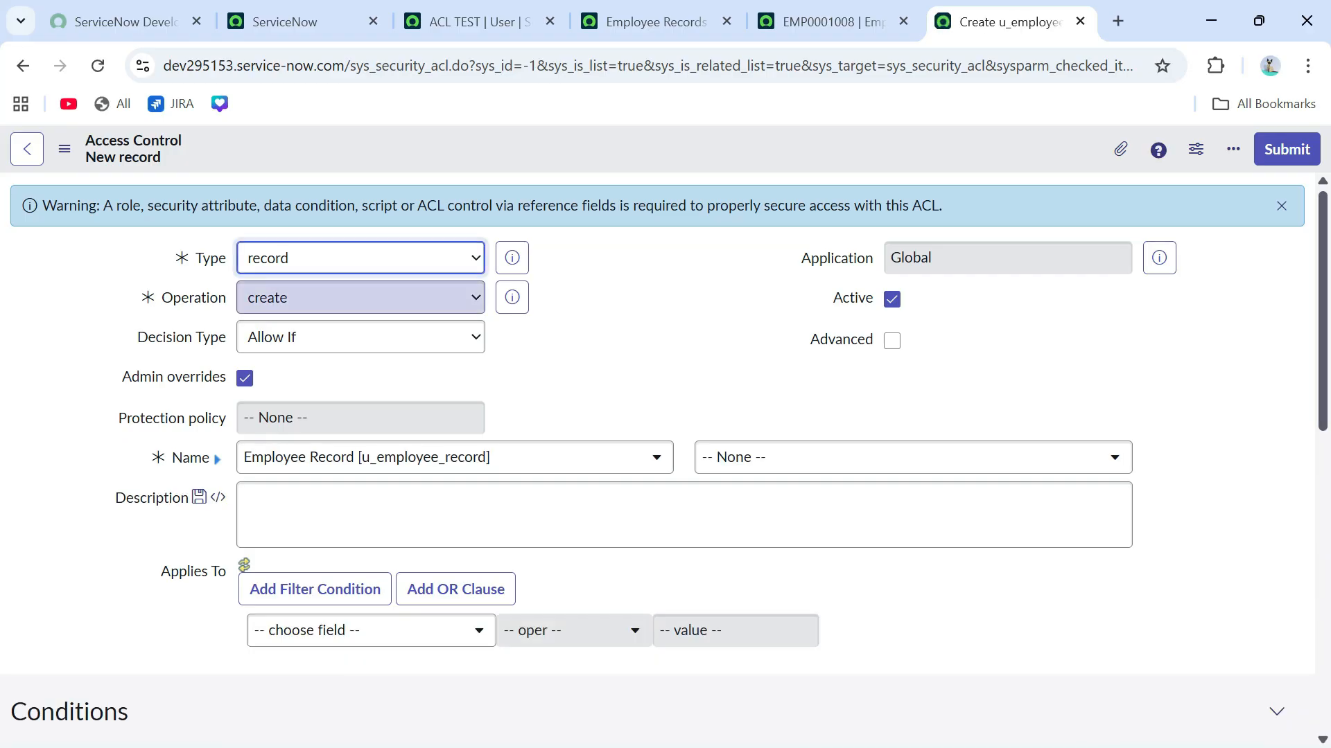
pyautogui.click(361, 298)
pyautogui.click(278, 460)
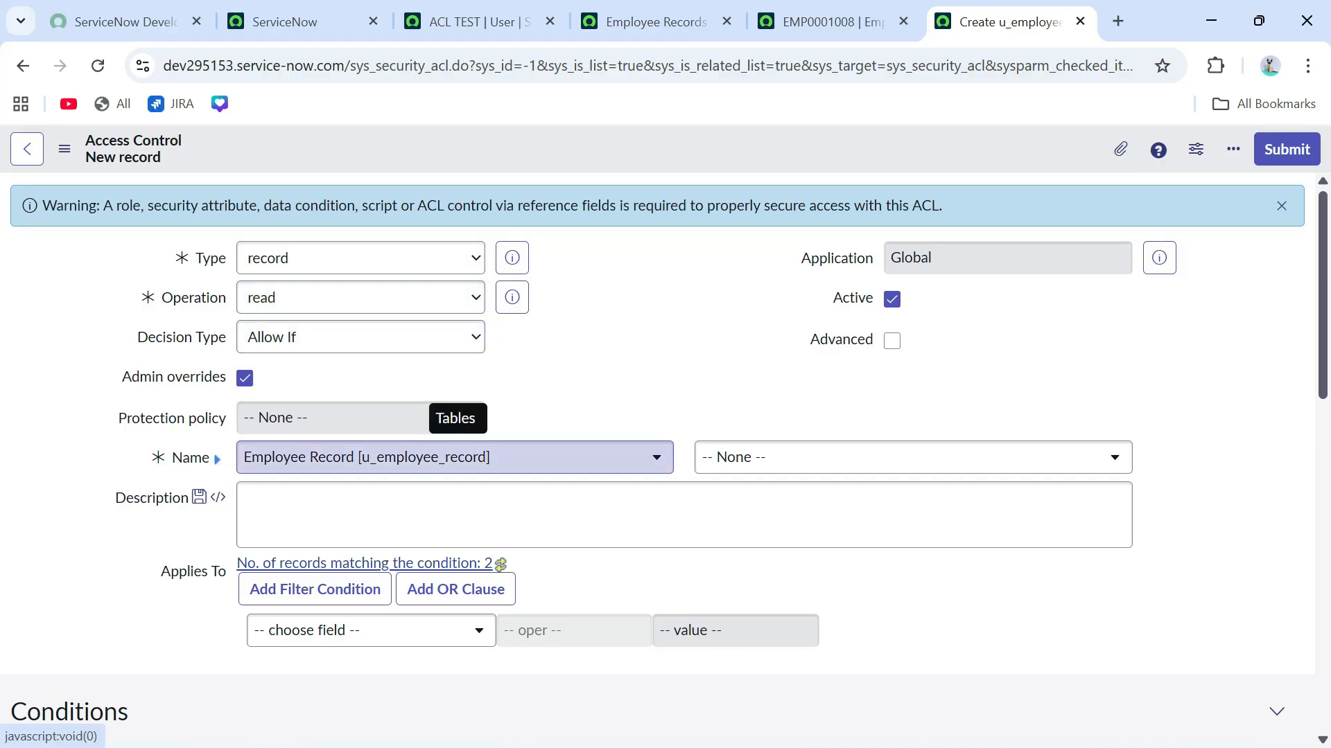
pyautogui.click(914, 457)
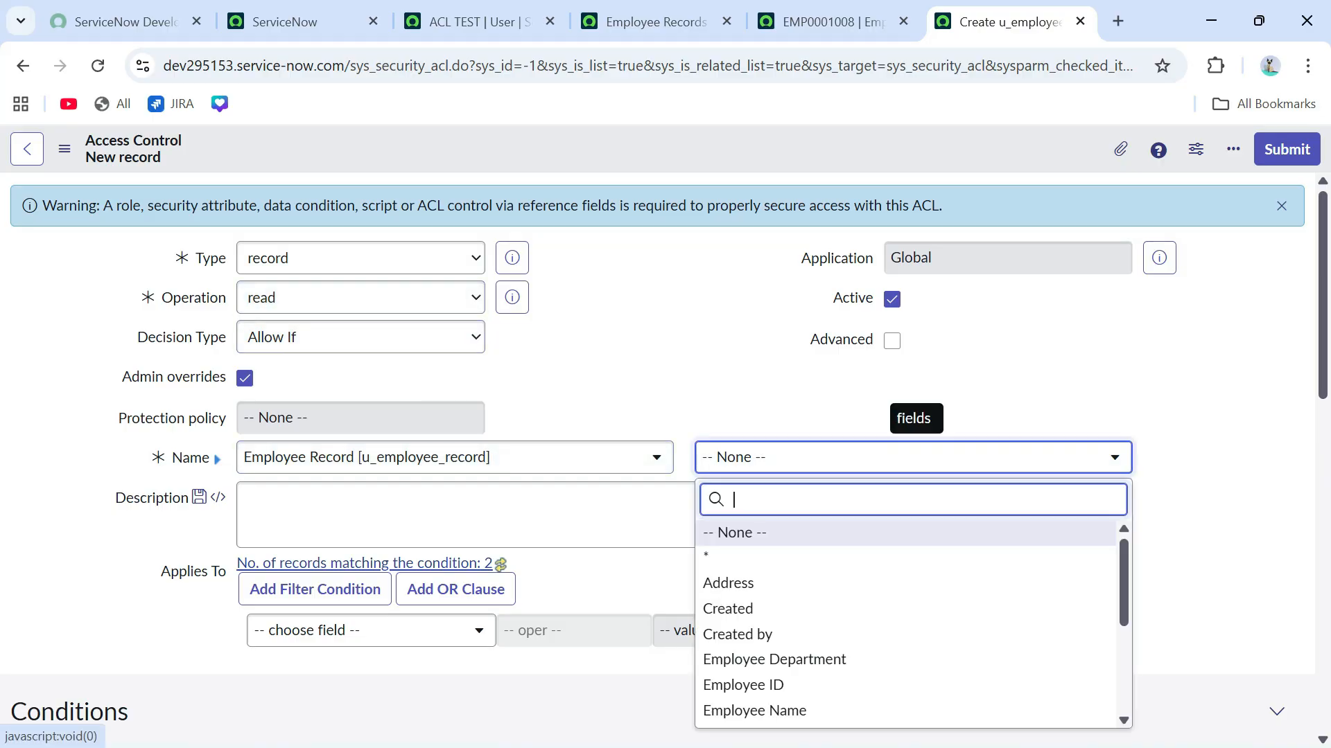
pyautogui.click(832, 559)
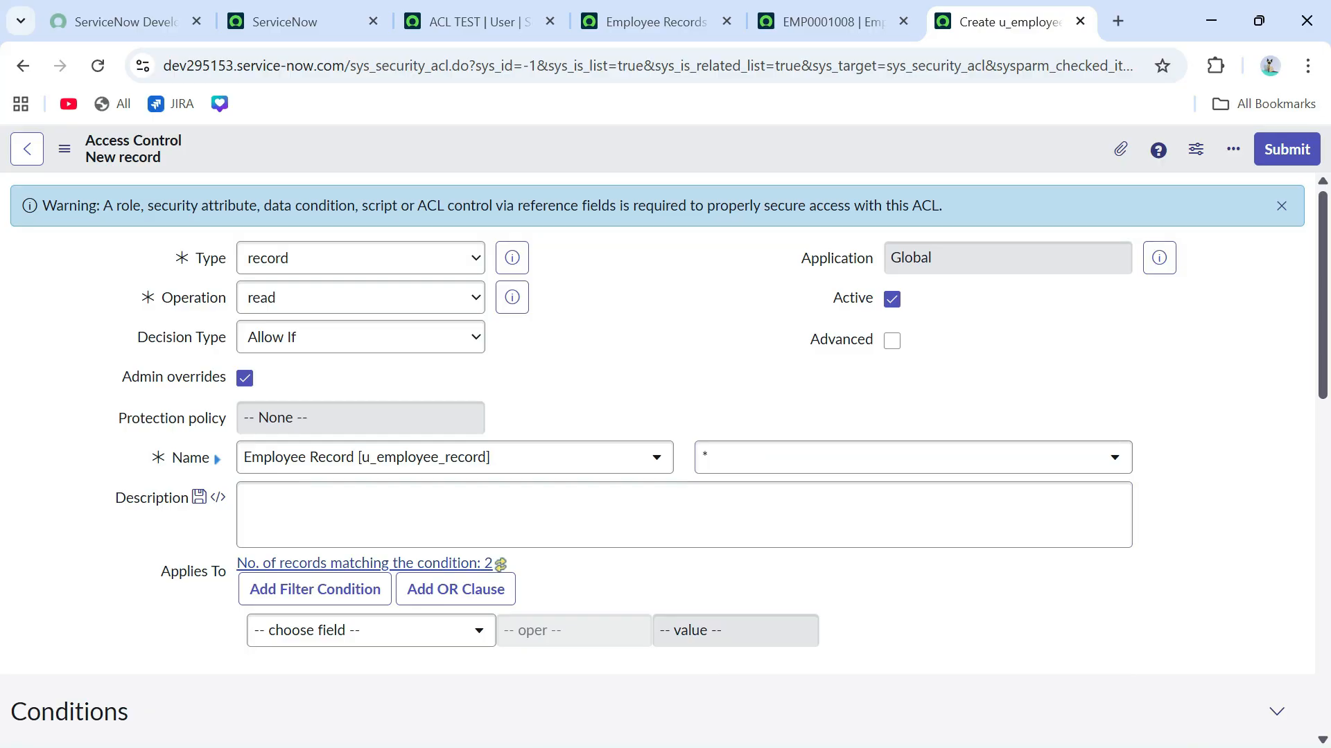
# Add hr_manager as the required role of the new read access control
pyautogui.scroll(-3, 658, 450)
pyautogui.scroll(-2, 657, 460)
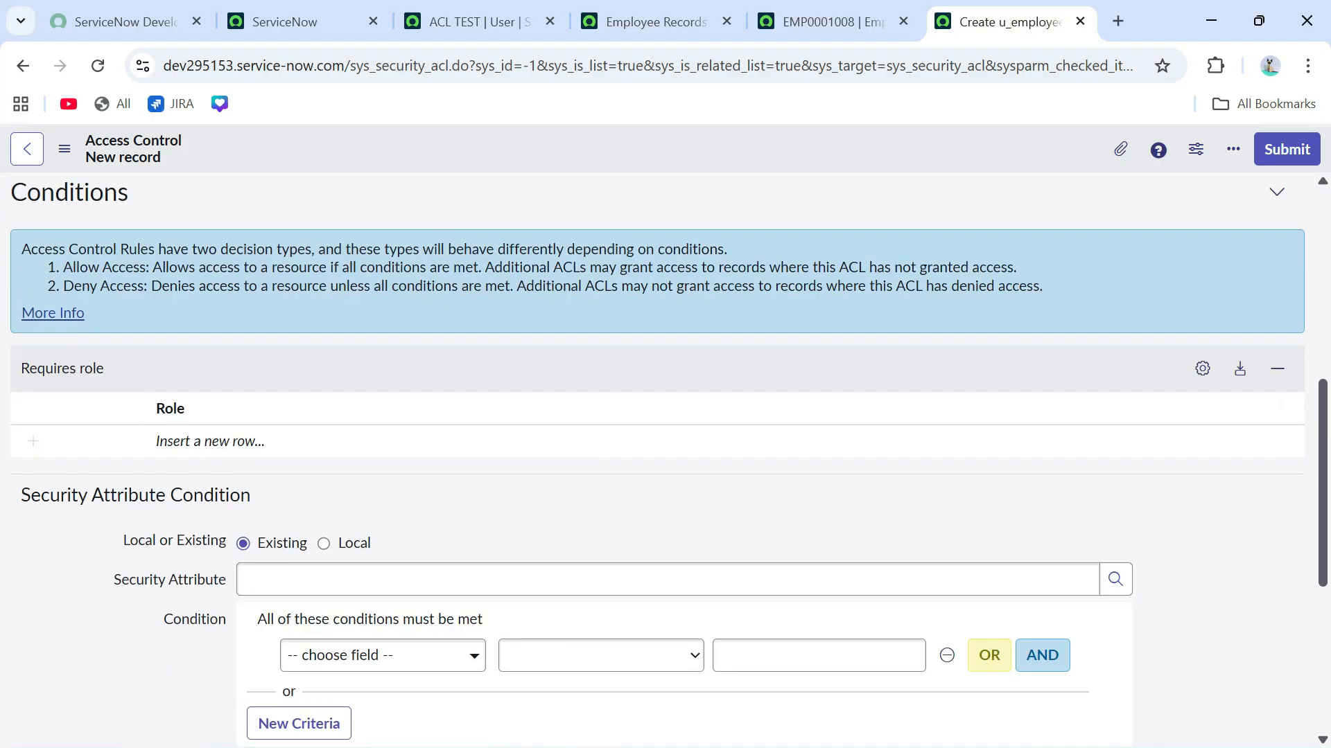
pyautogui.doubleClick(210, 441)
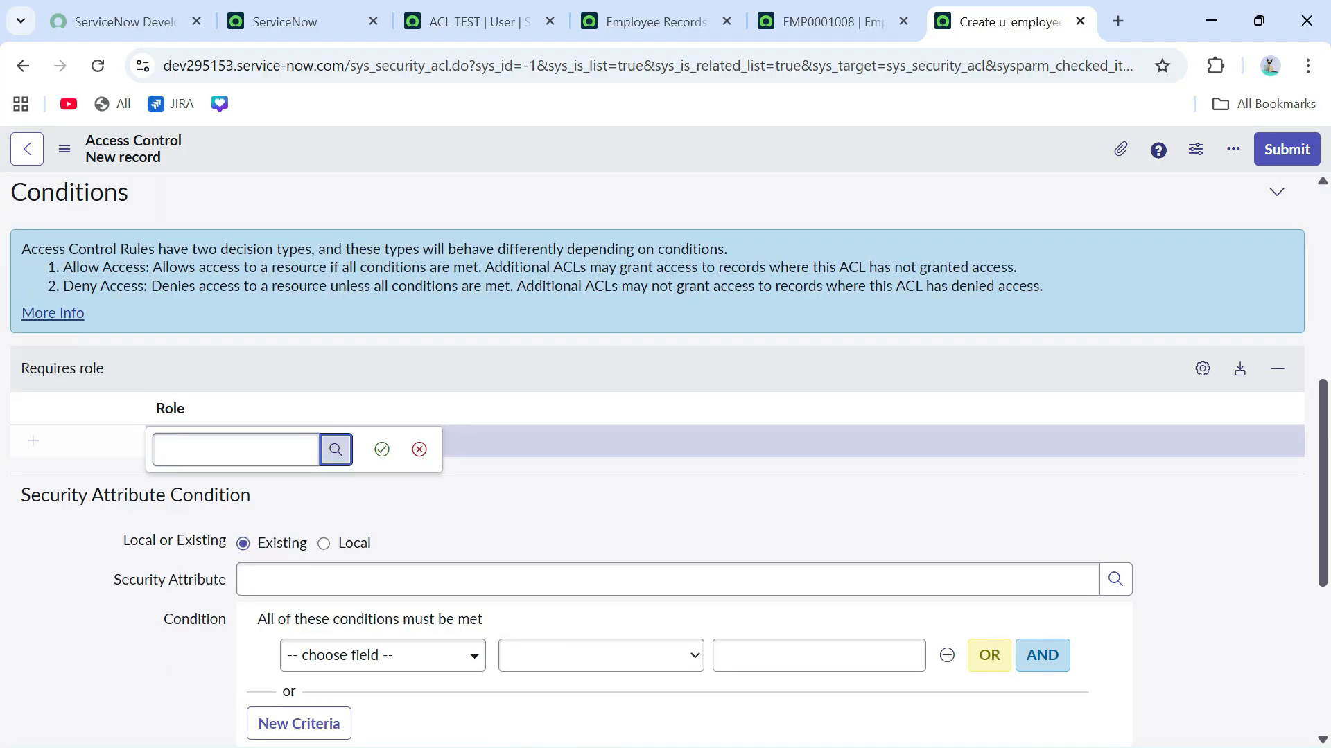
pyautogui.click(335, 449)
pyautogui.click(291, 199)
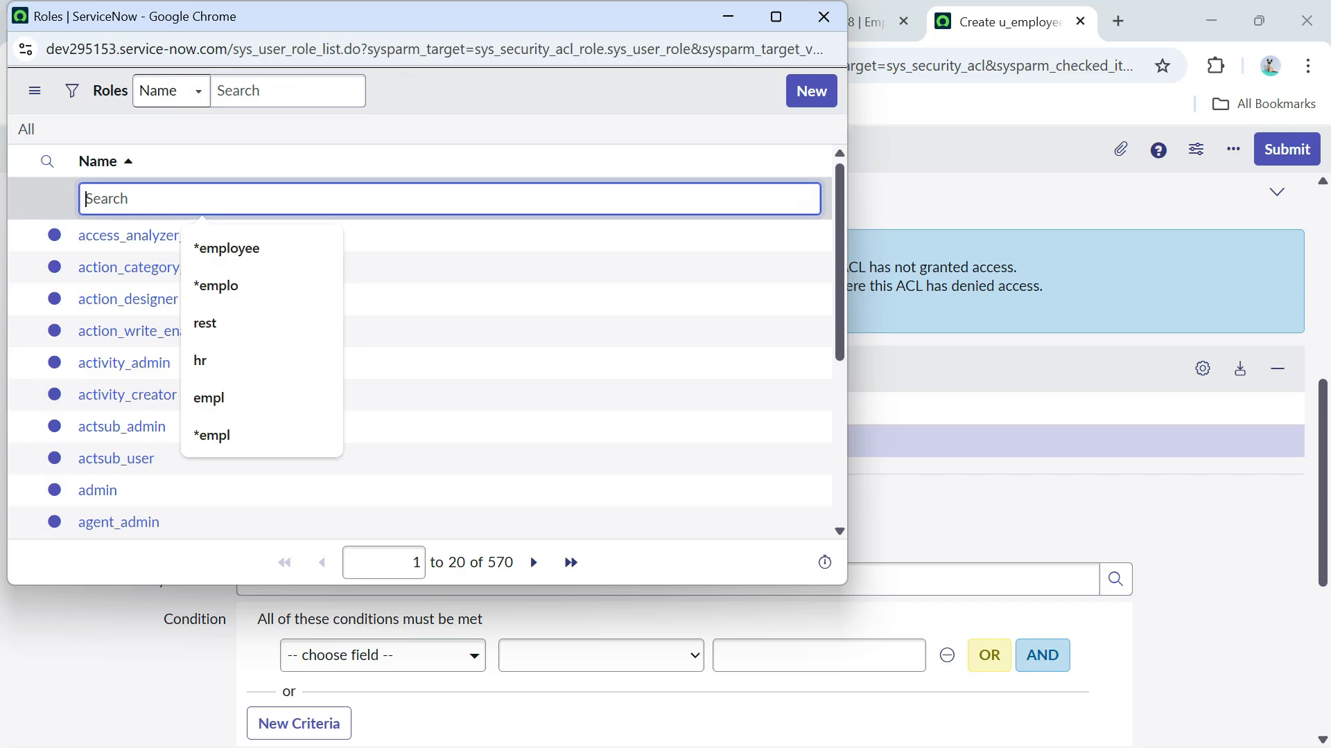
pyautogui.write('hr')
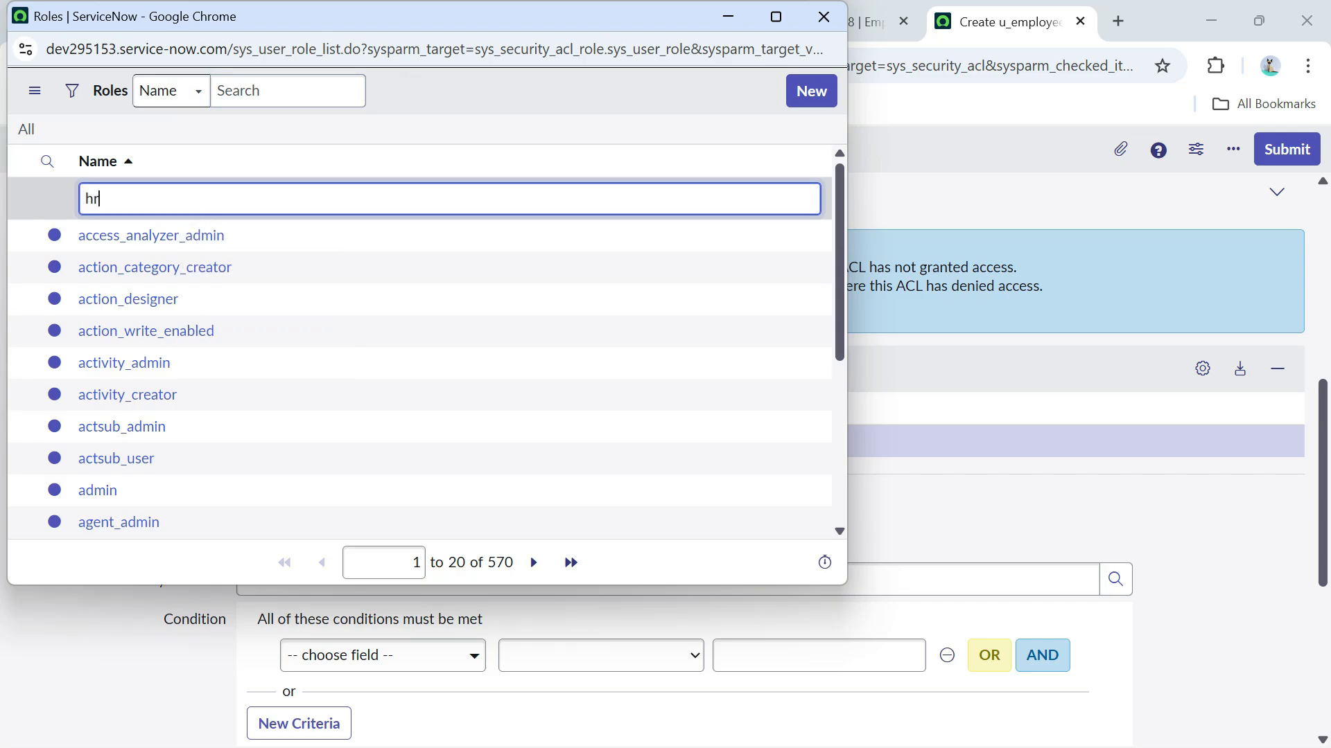
pyautogui.press('Return')
pyautogui.click(116, 235)
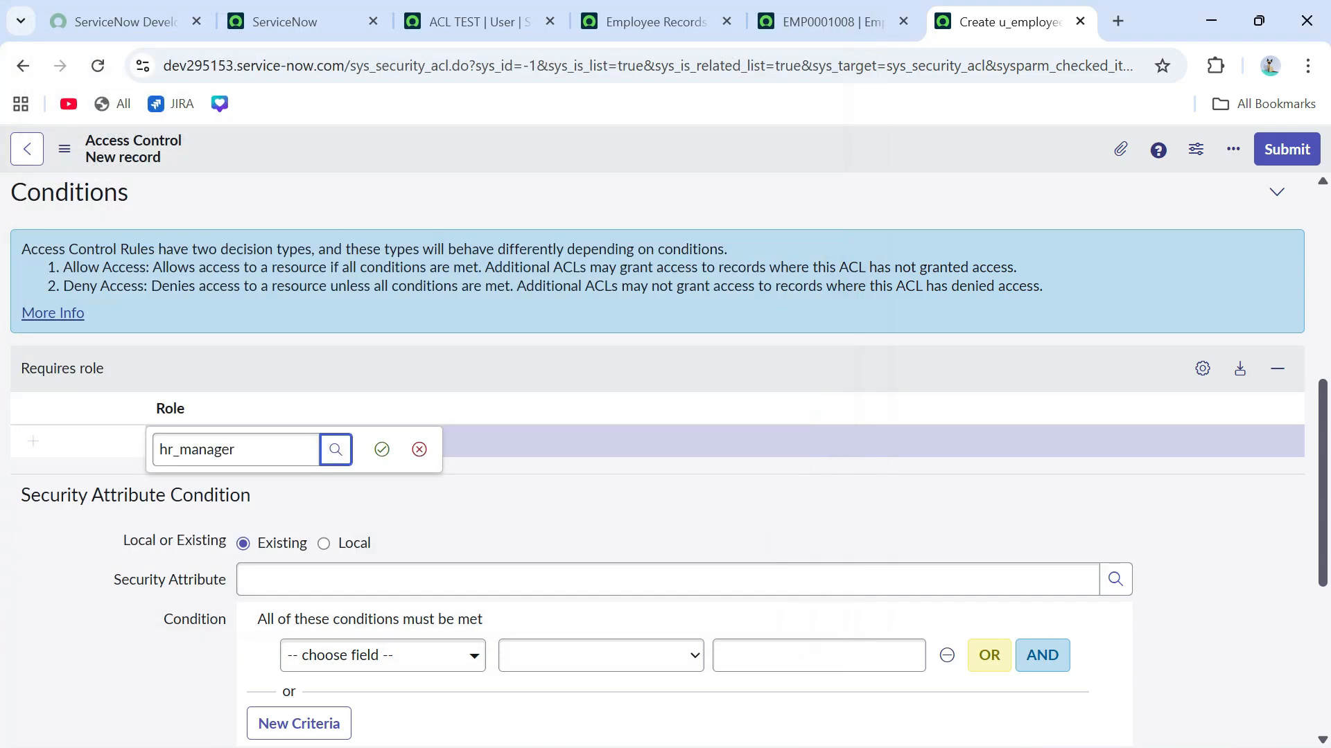
pyautogui.click(382, 450)
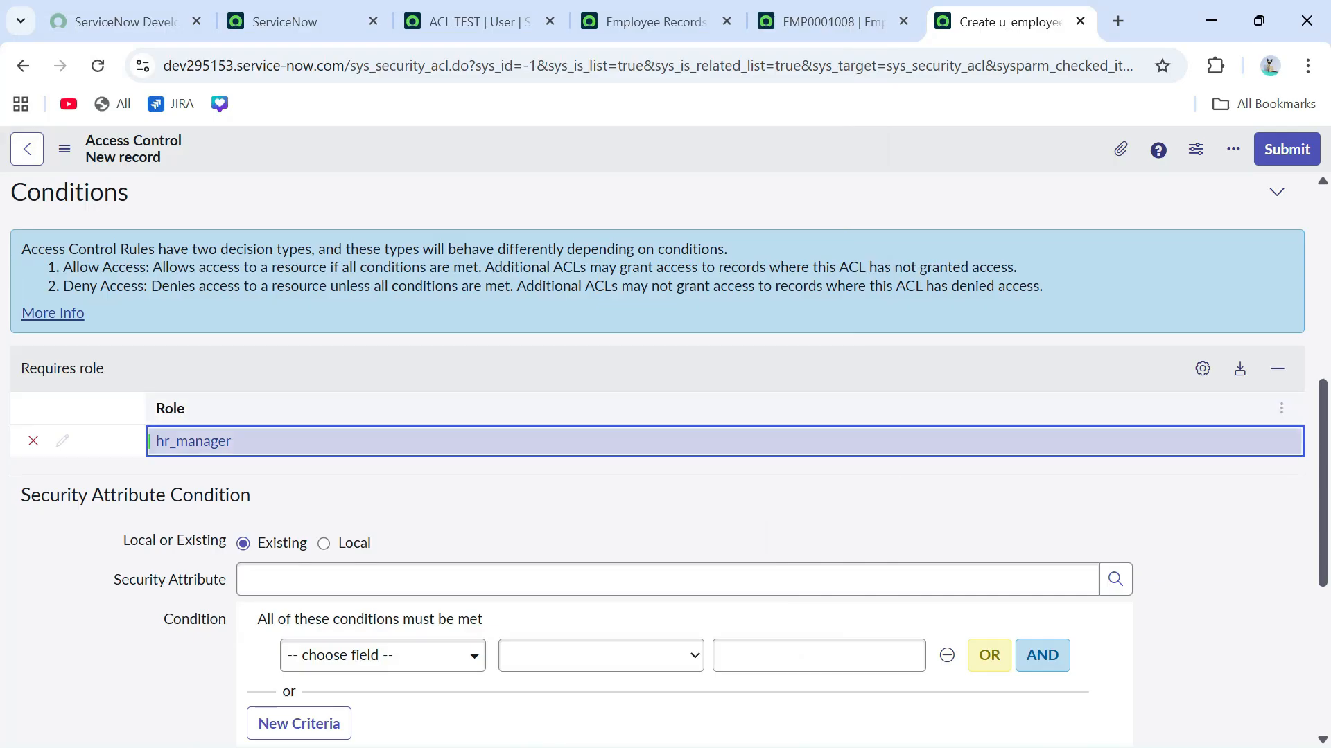
# Save the new read access control, review its field-level rule and continue past the security rules verification
pyautogui.scroll(5, 499, 409)
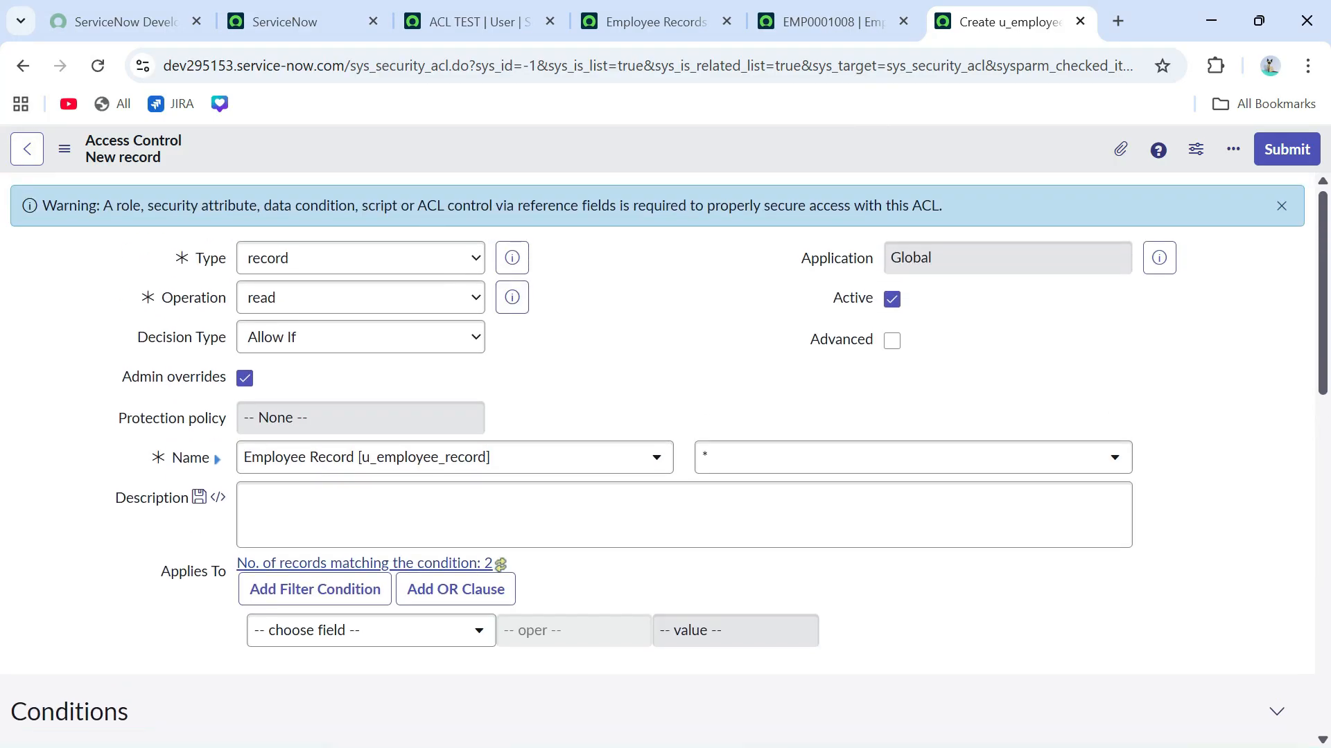
pyautogui.rightClick(573, 149)
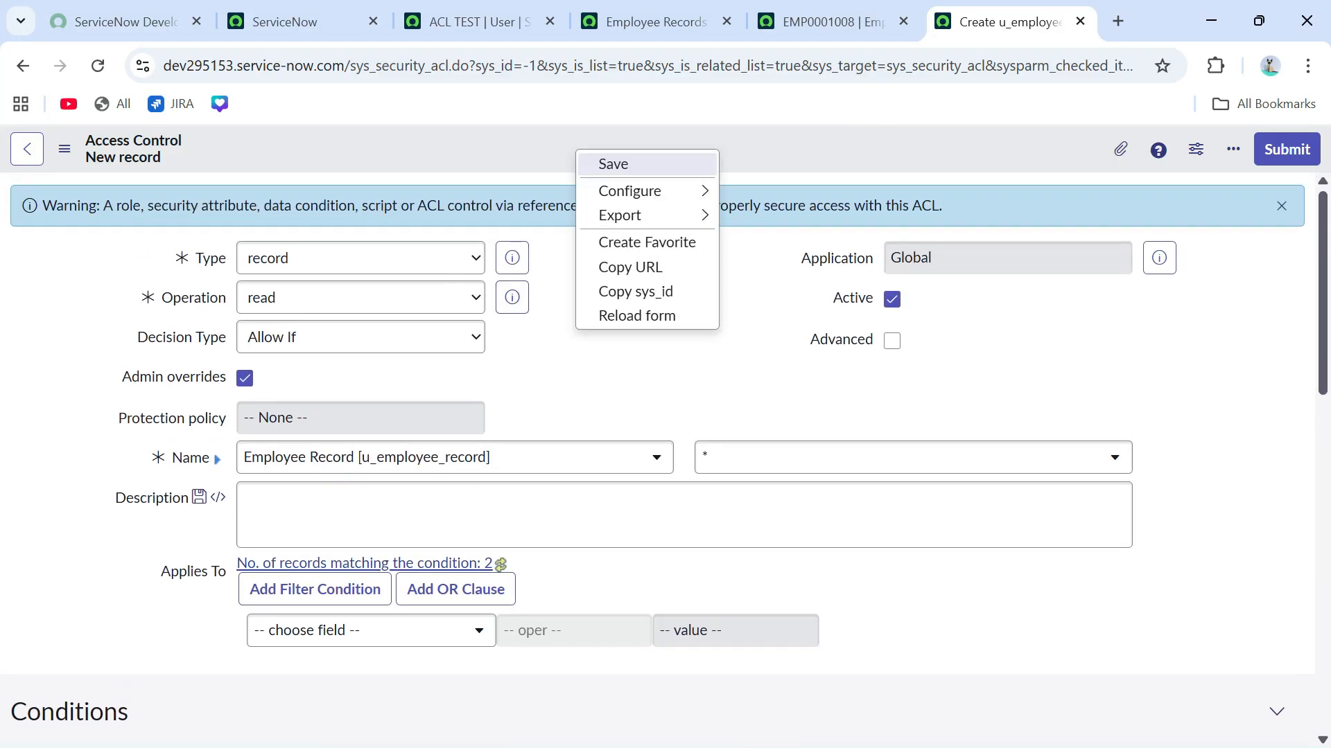
pyautogui.click(610, 164)
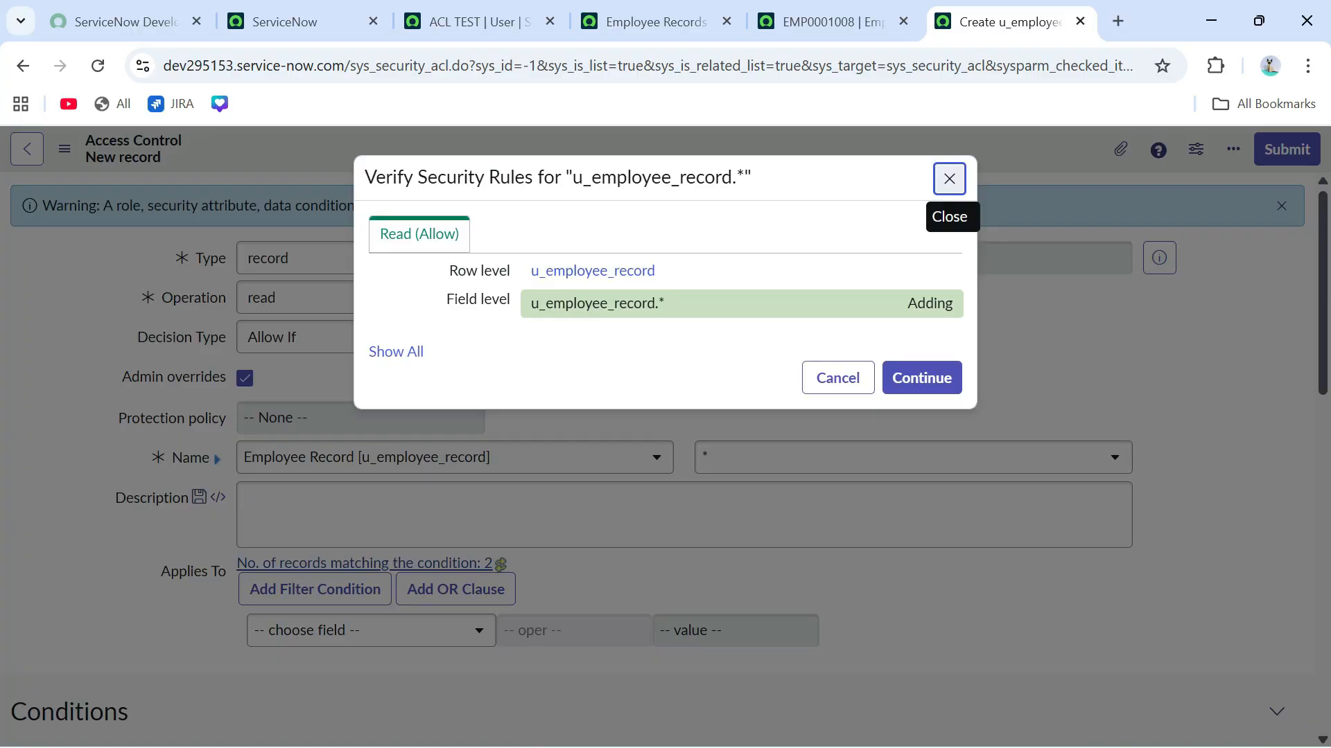
pyautogui.moveTo(444, 299); pyautogui.dragTo(512, 299)
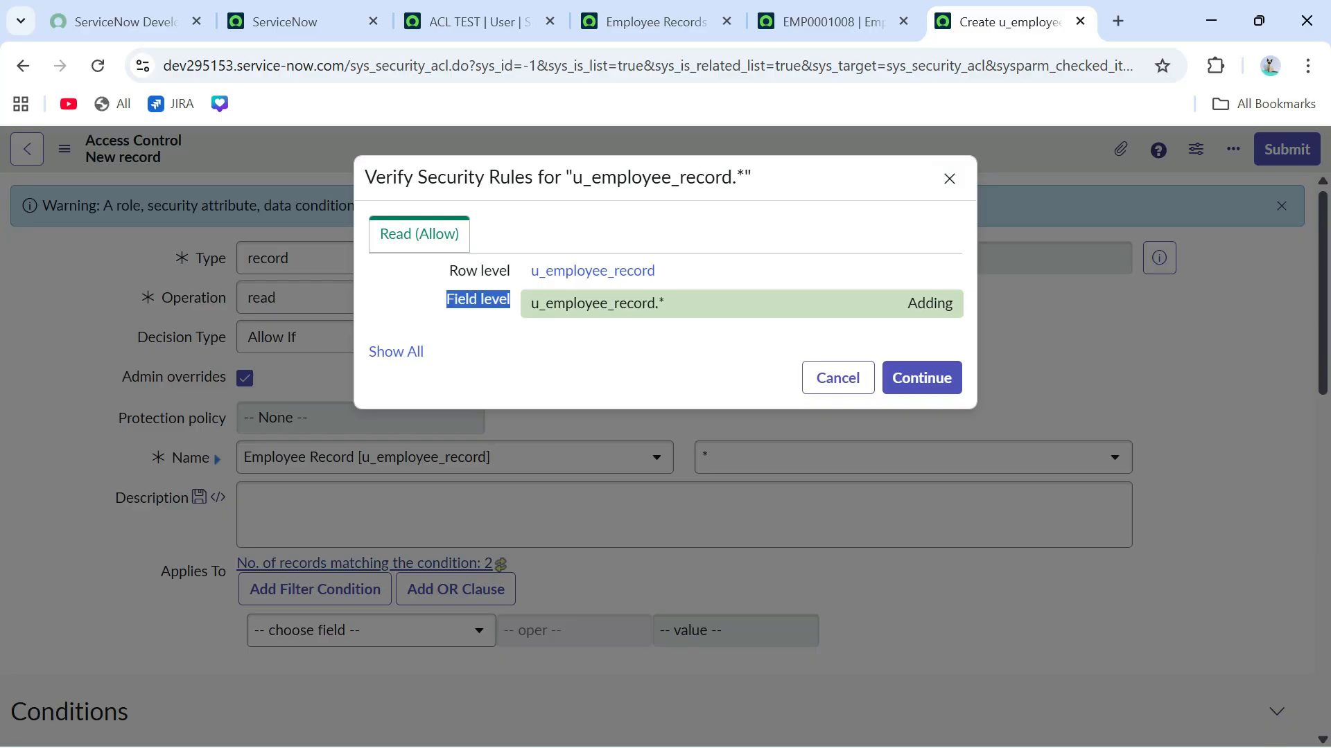
pyautogui.moveTo(531, 304); pyautogui.dragTo(659, 304)
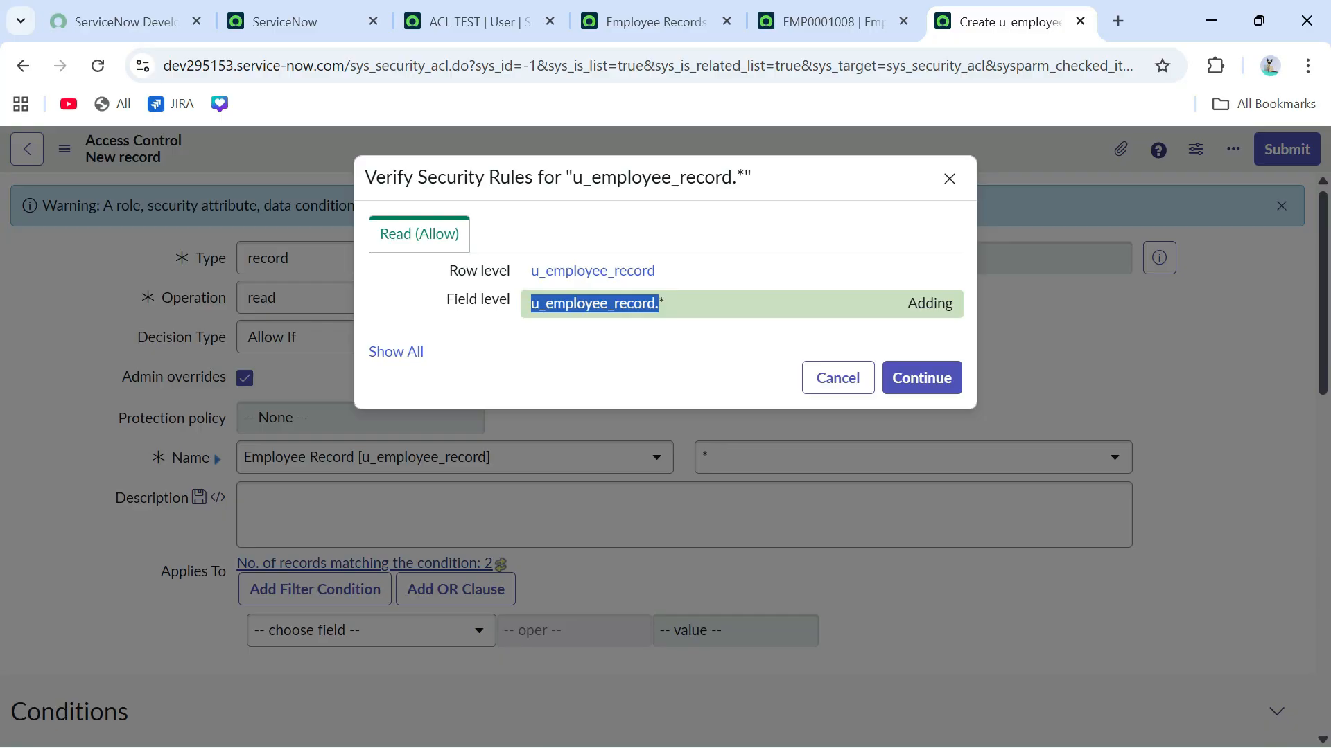
pyautogui.moveTo(445, 300); pyautogui.dragTo(511, 299)
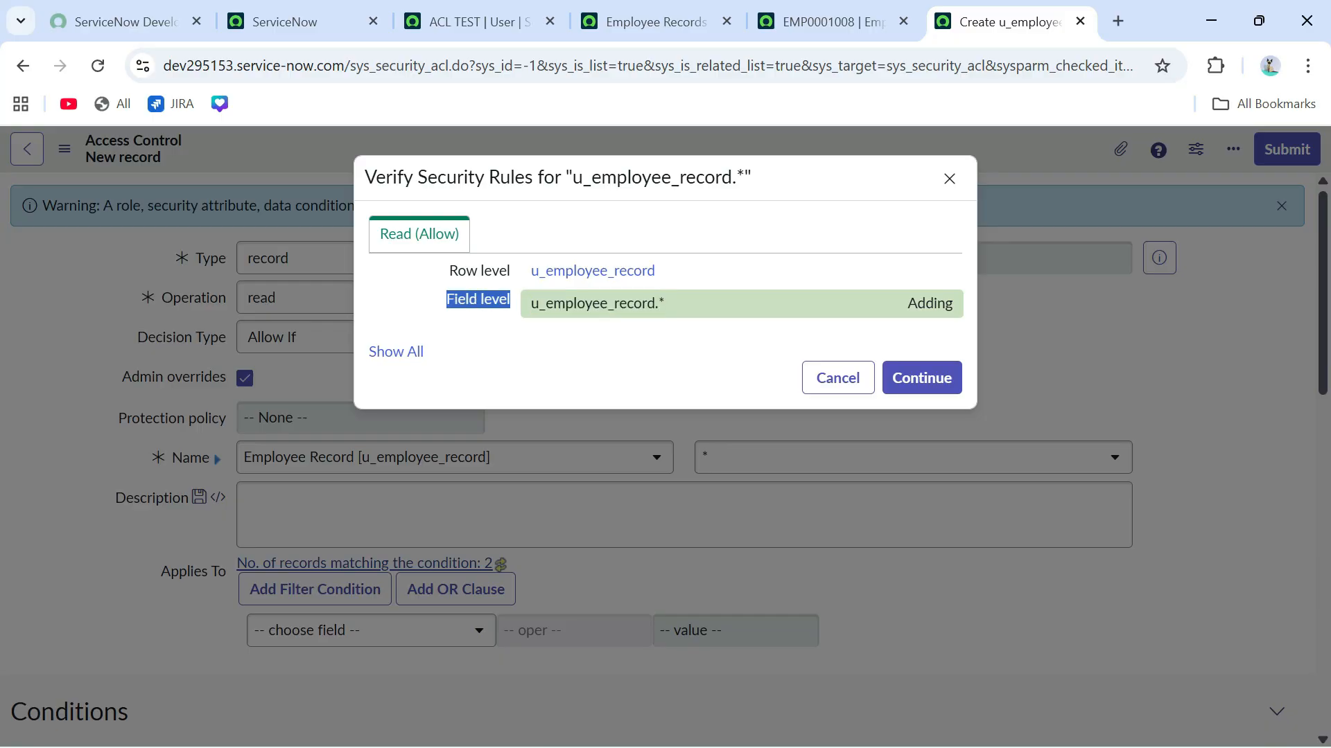
pyautogui.click(921, 378)
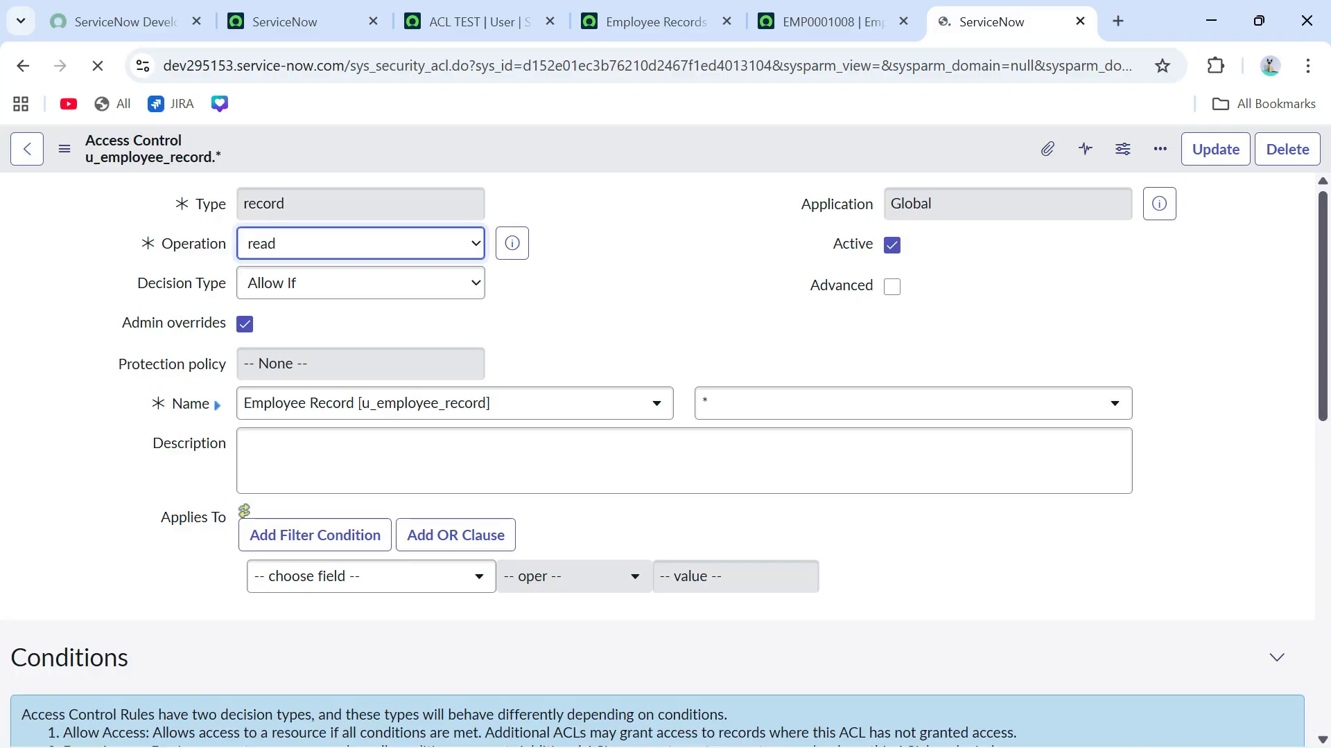
# Check the required role on the saved u_employee_record.* access control and return to the administrator's home page
pyautogui.scroll(-6, 665, 457)
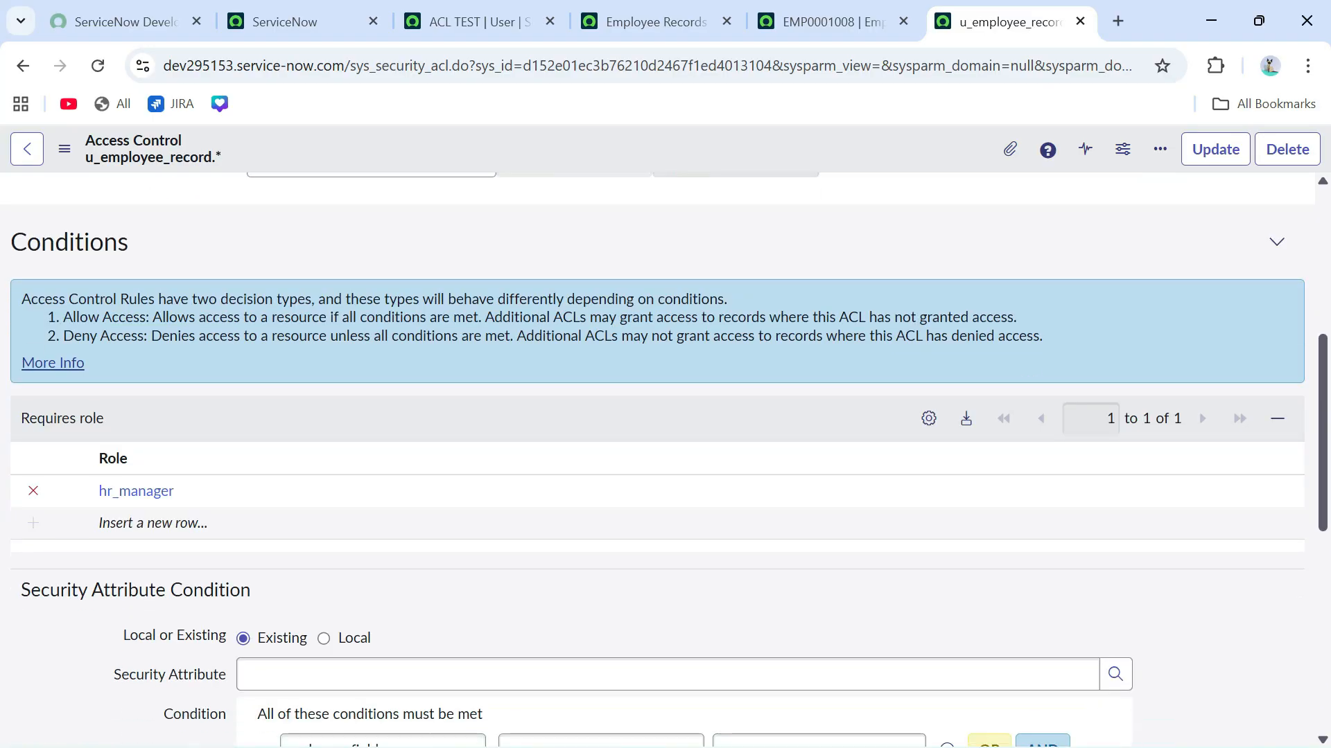
pyautogui.moveTo(176, 491); pyautogui.dragTo(95, 491)
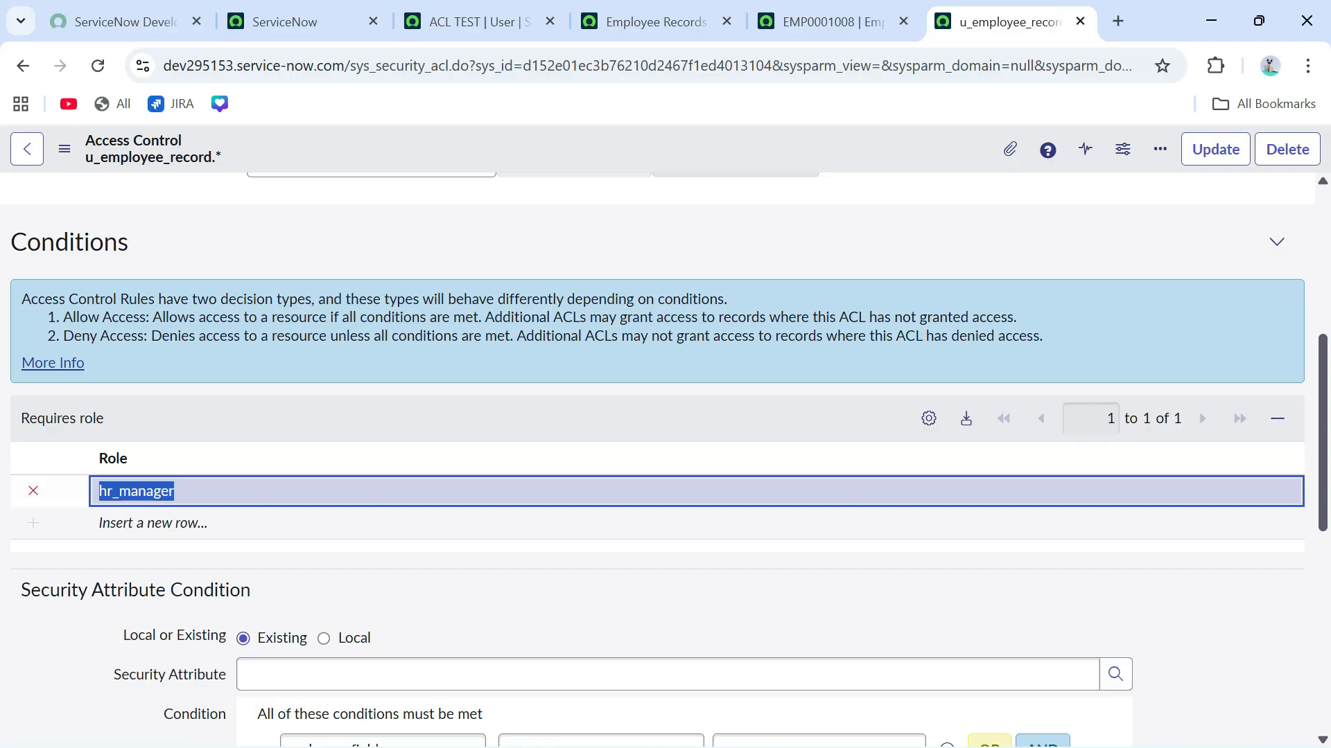
pyautogui.click(305, 22)
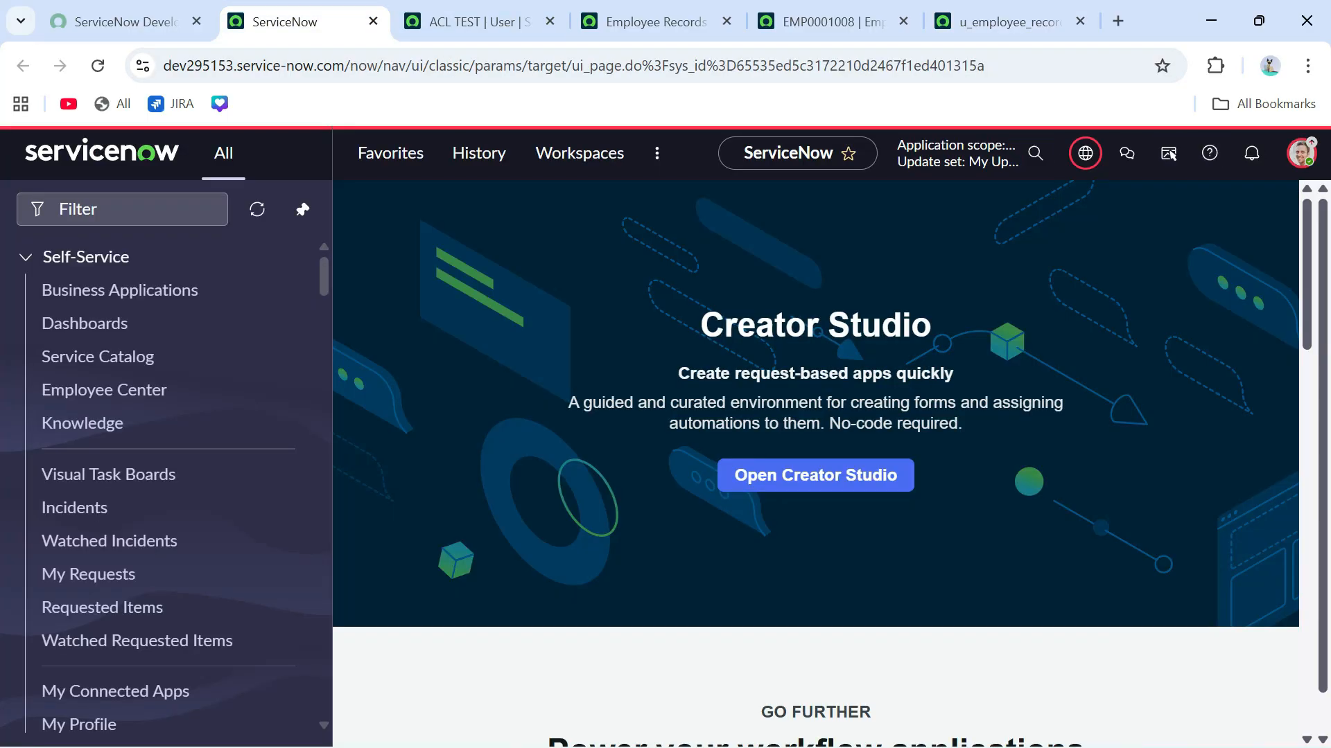
# Check the roles assigned to the ACL TEST user and impersonate that user
pyautogui.click(1302, 152)
pyautogui.click(1124, 472)
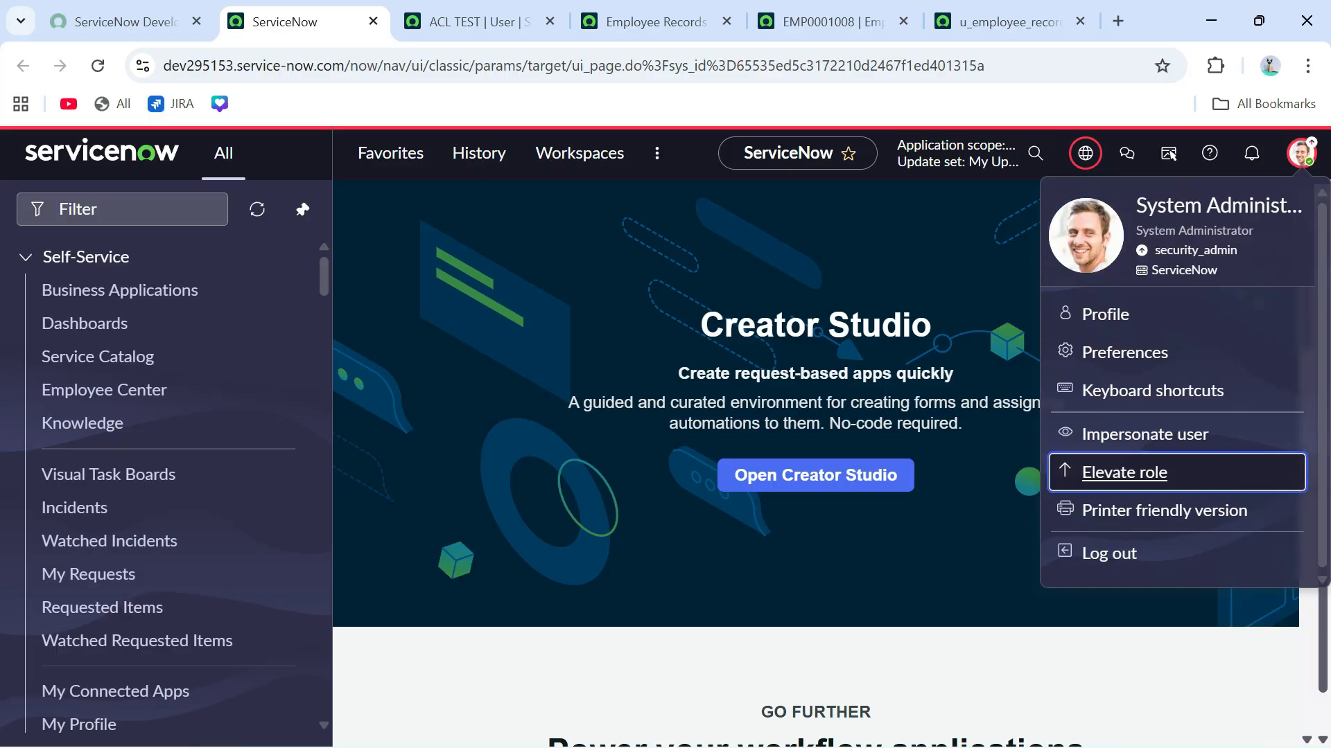
pyautogui.press('Escape')
pyautogui.press('Up')
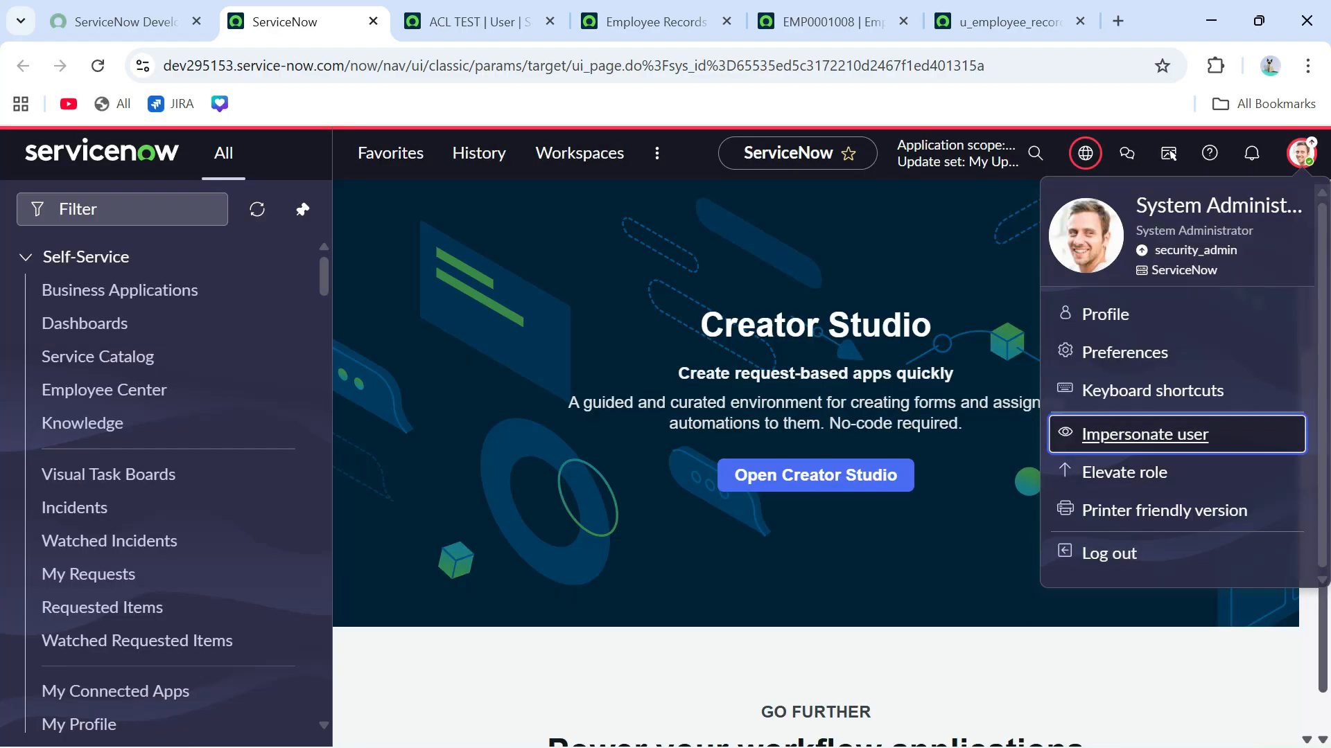
pyautogui.press('Return')
pyautogui.click(665, 480)
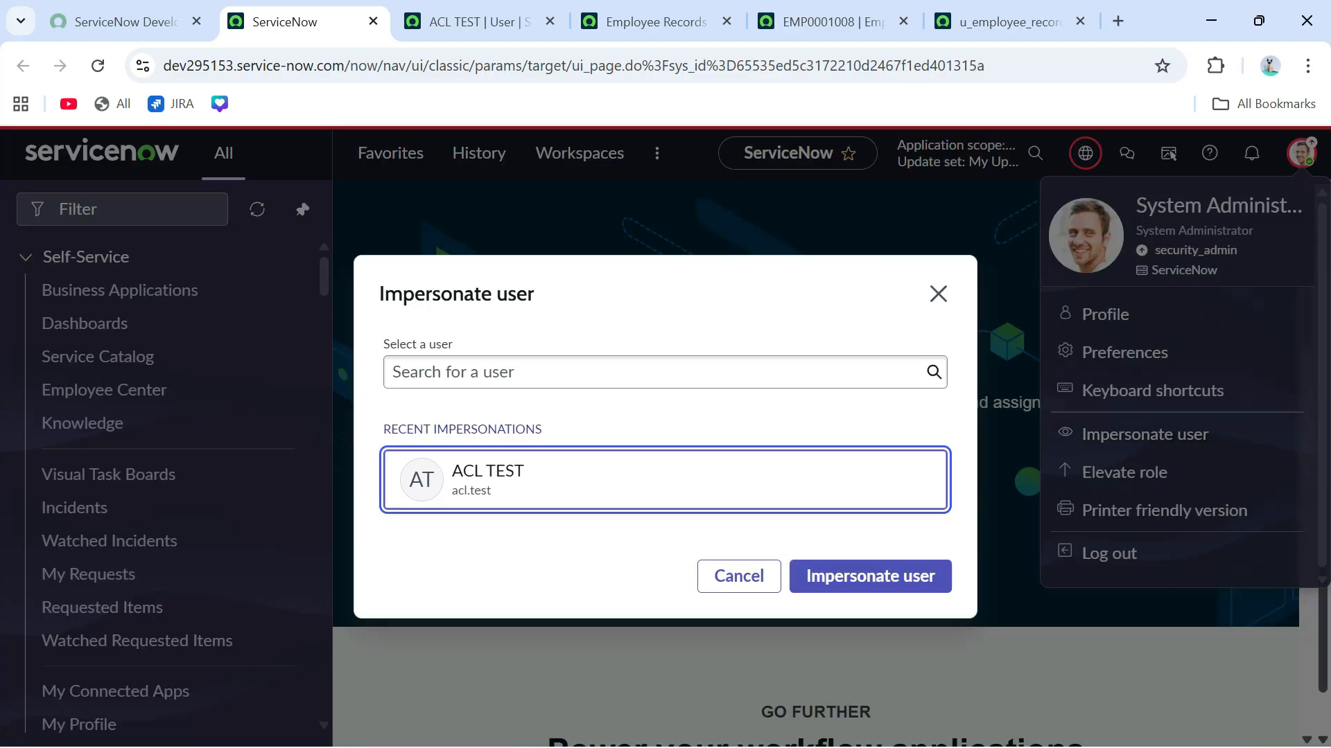
pyautogui.hotkey('ctrl', 'Tab')
pyautogui.scroll(-5, 666, 416)
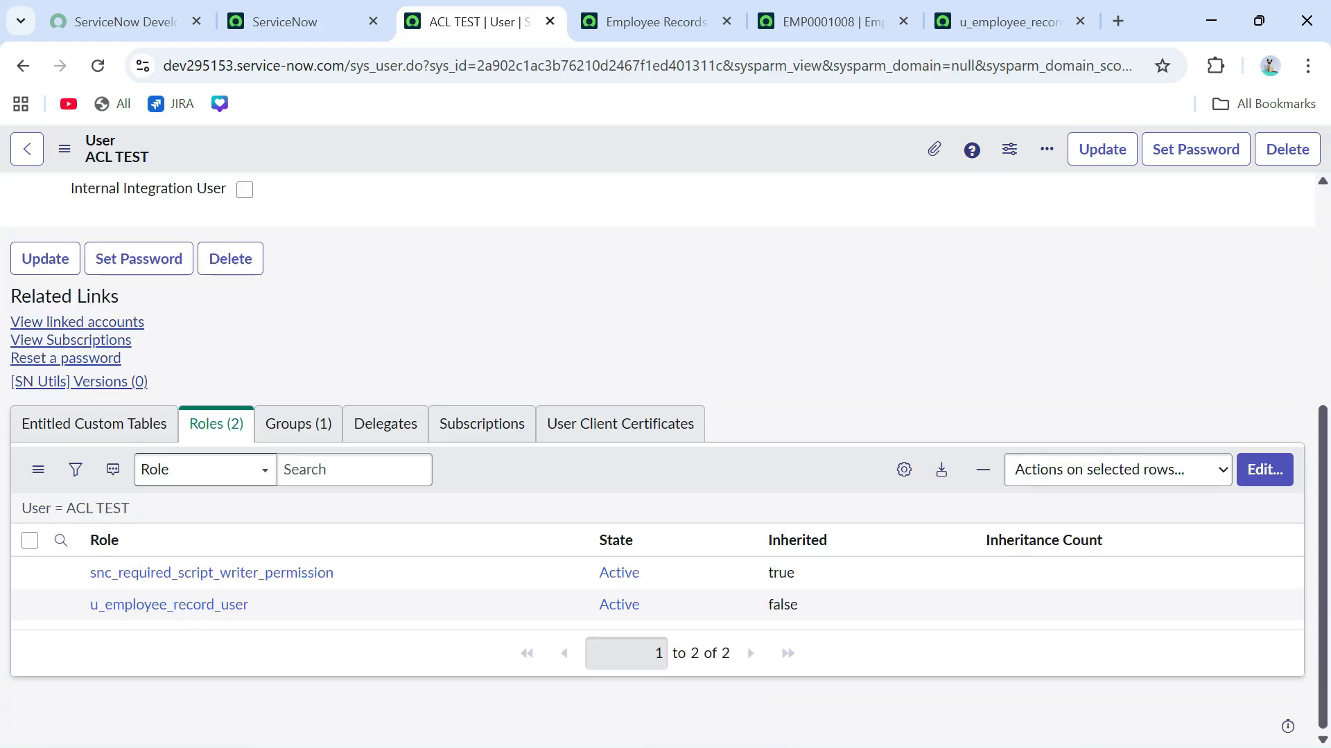
pyautogui.moveTo(248, 605); pyautogui.dragTo(90, 605)
pyautogui.hotkey('ctrl', 'shift', 'Tab')
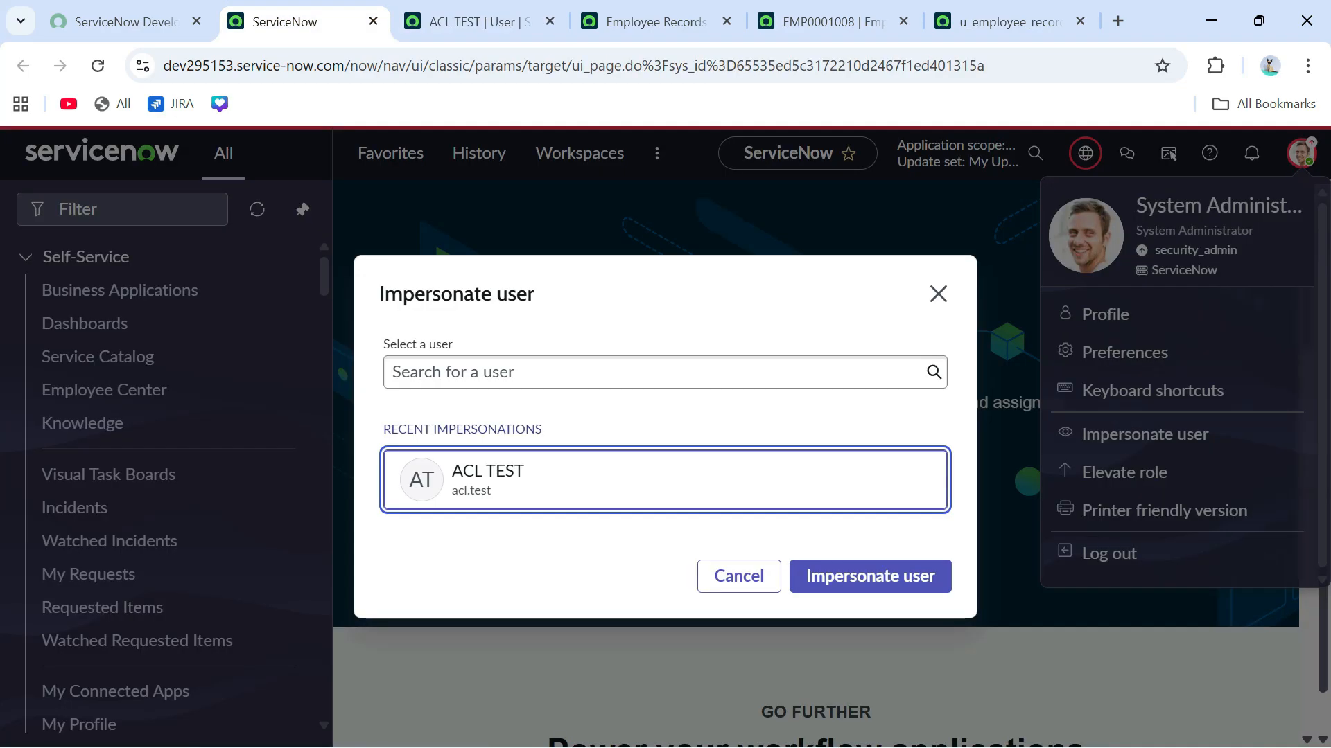
pyautogui.click(870, 577)
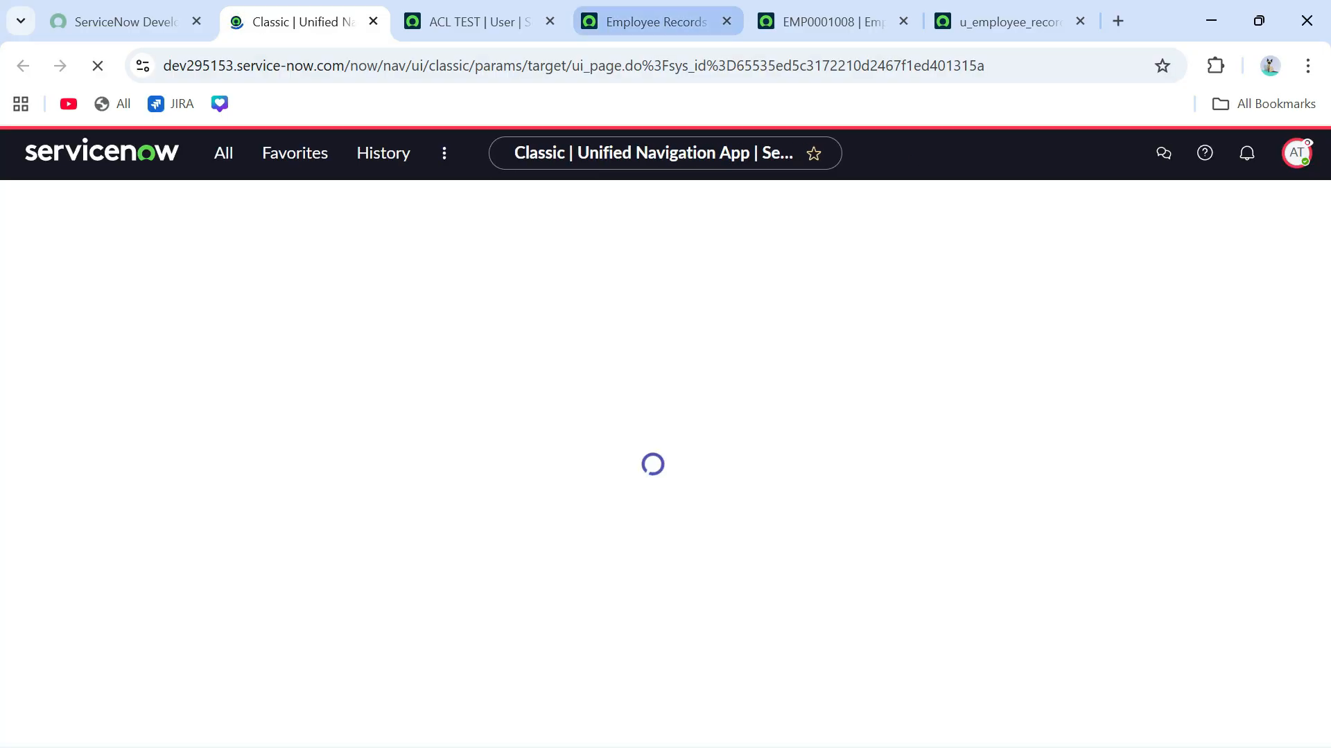
# Reload the Employee Records list as the impersonated user and preview both records to test the field-level read access
pyautogui.click(656, 22)
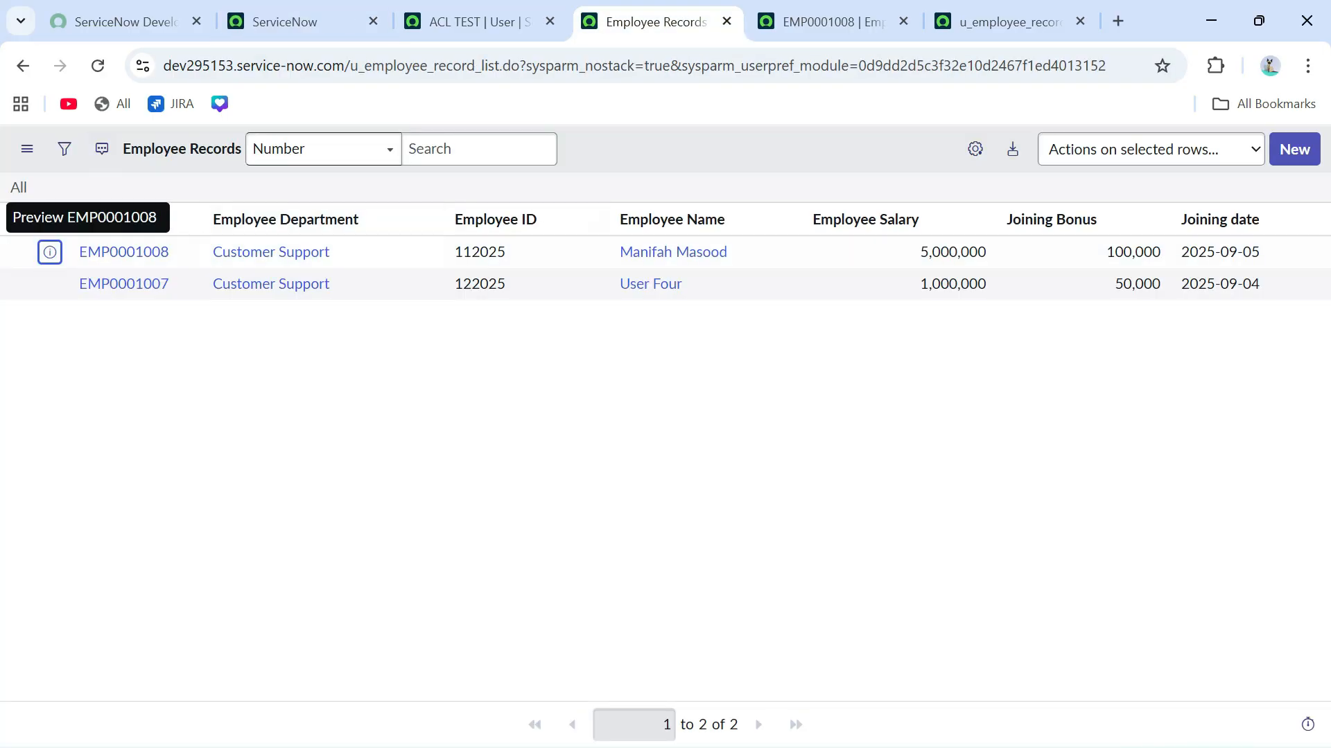
pyautogui.click(98, 65)
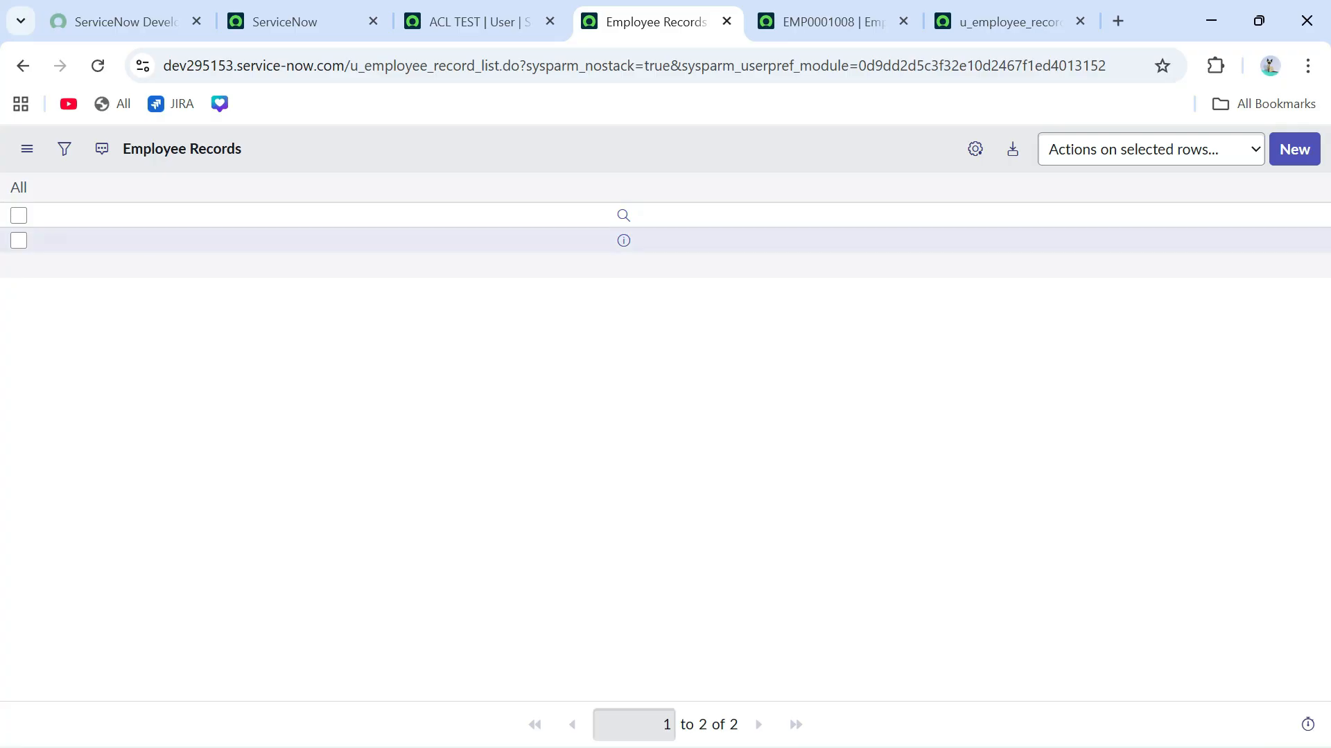
pyautogui.click(624, 240)
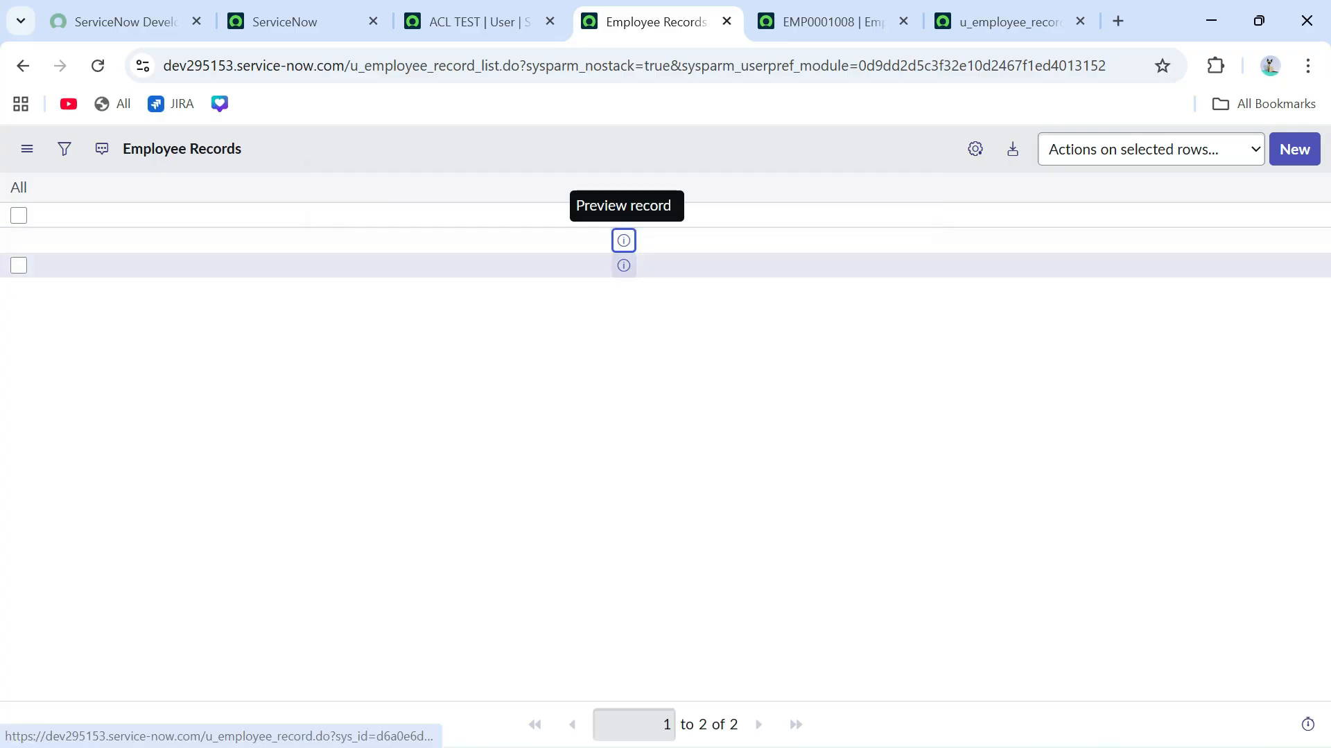
pyautogui.click(623, 265)
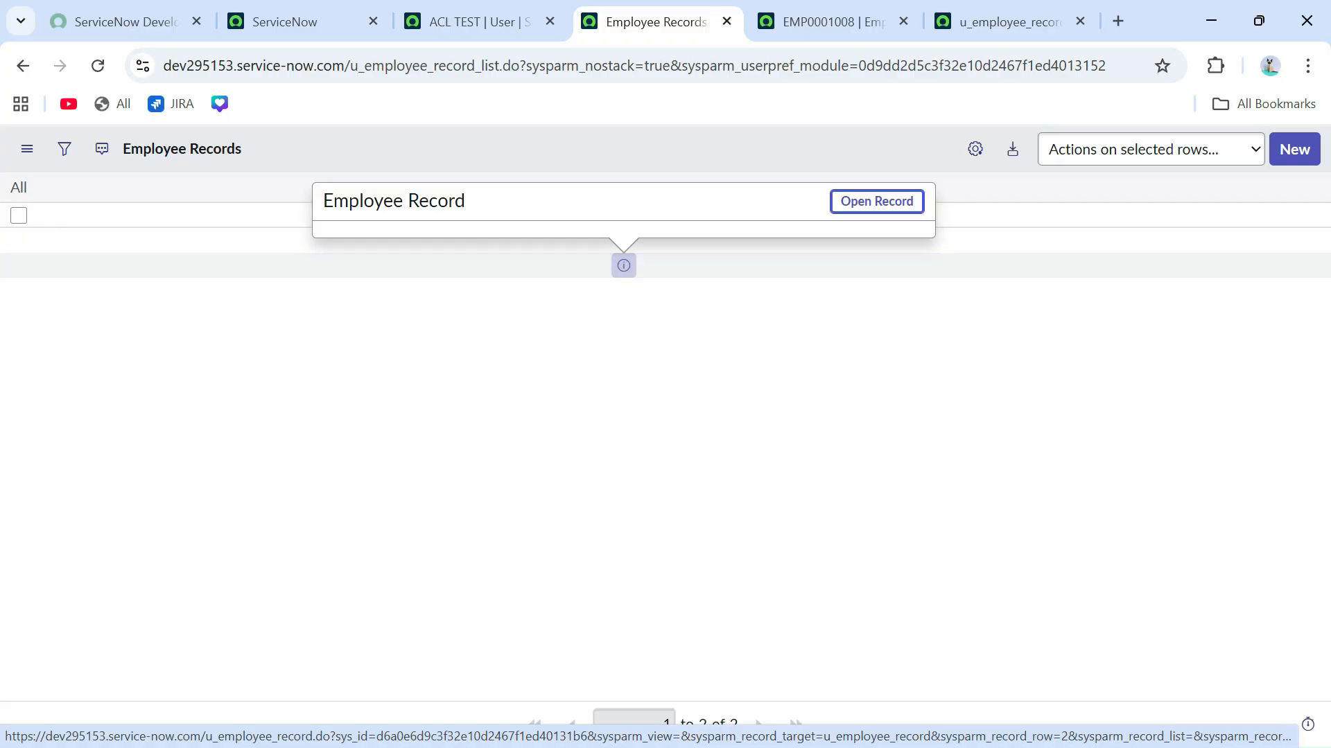
pyautogui.click(624, 388)
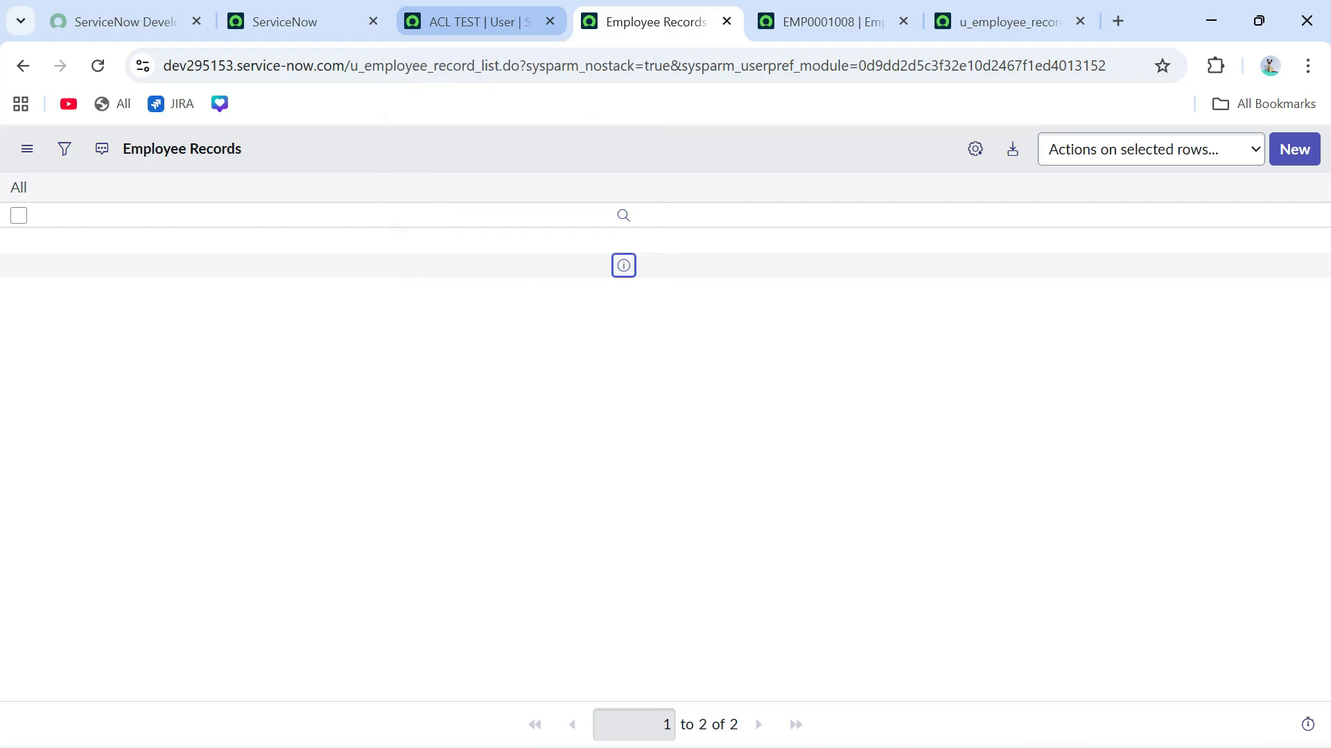
# Copy the u_employee_record_user role name from the ACL TEST user's roles and end the impersonation
pyautogui.click(478, 22)
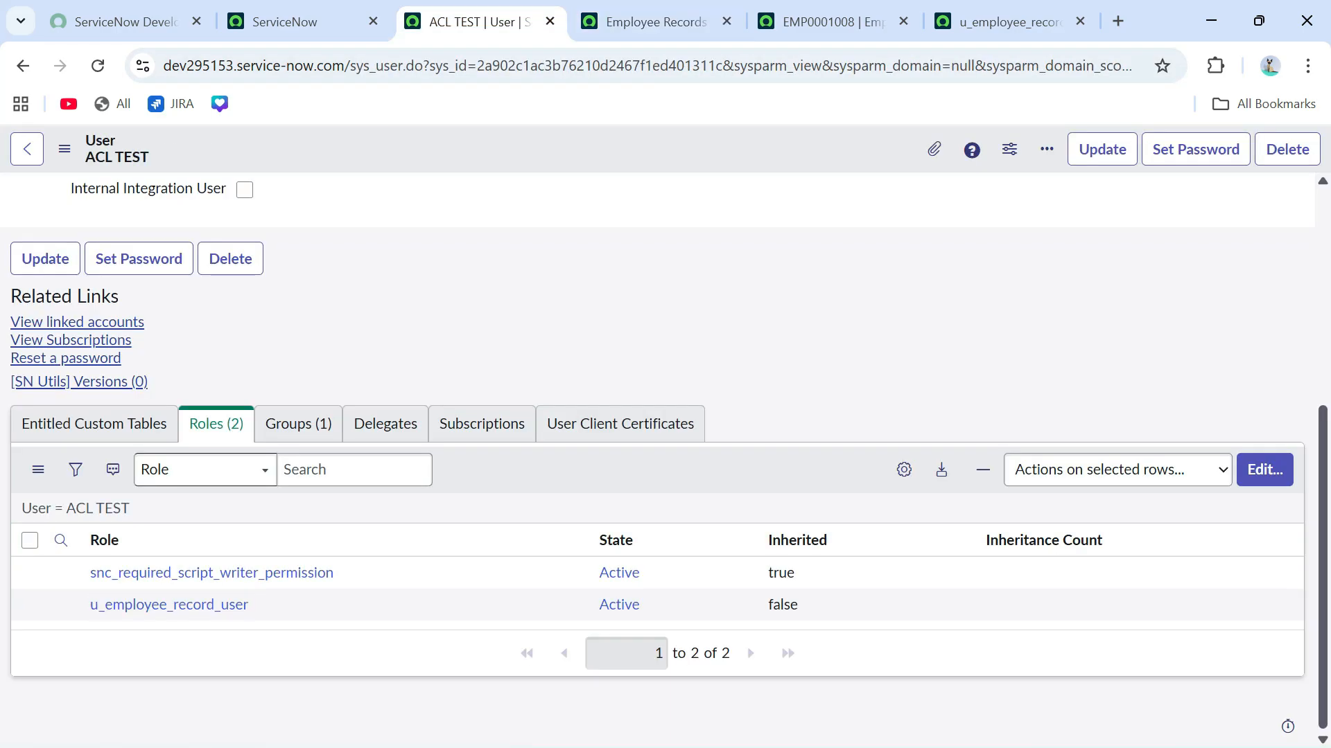
pyautogui.hotkey('ctrl', 'c')
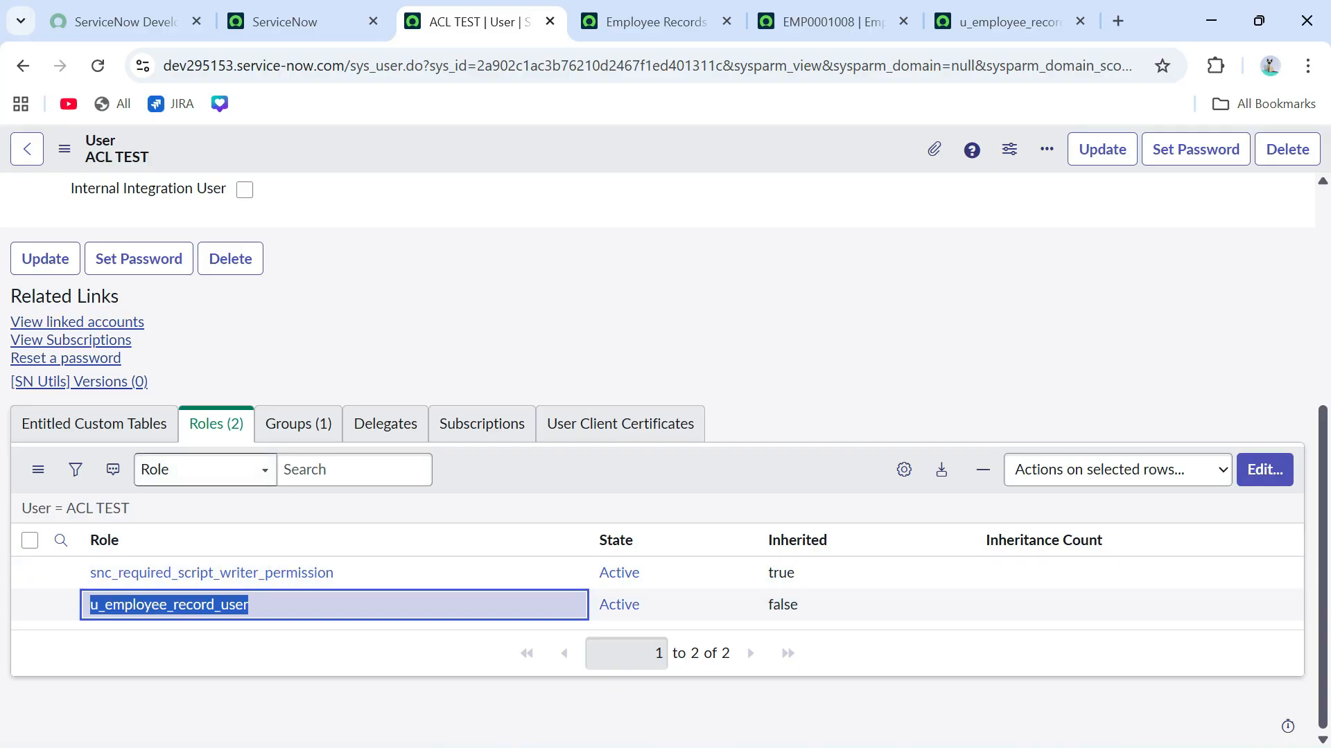
pyautogui.click(824, 21)
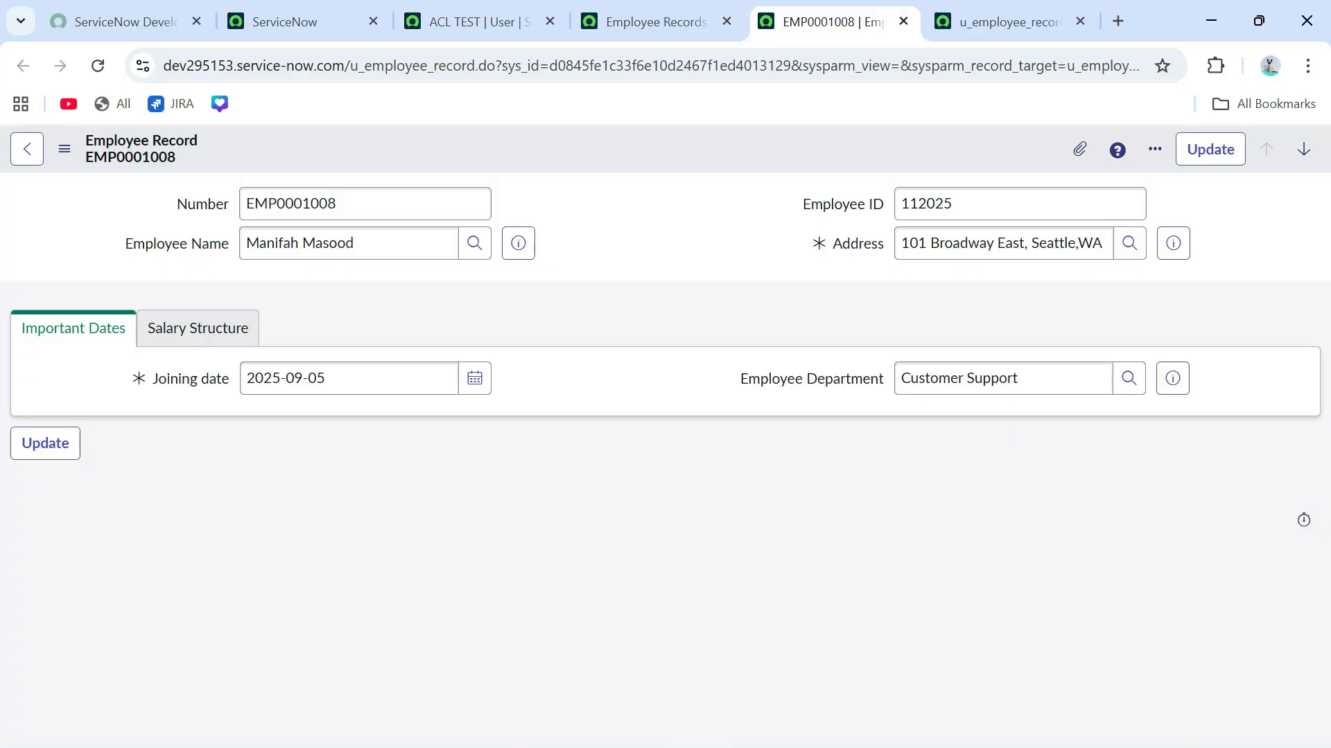
pyautogui.click(291, 22)
pyautogui.click(1296, 153)
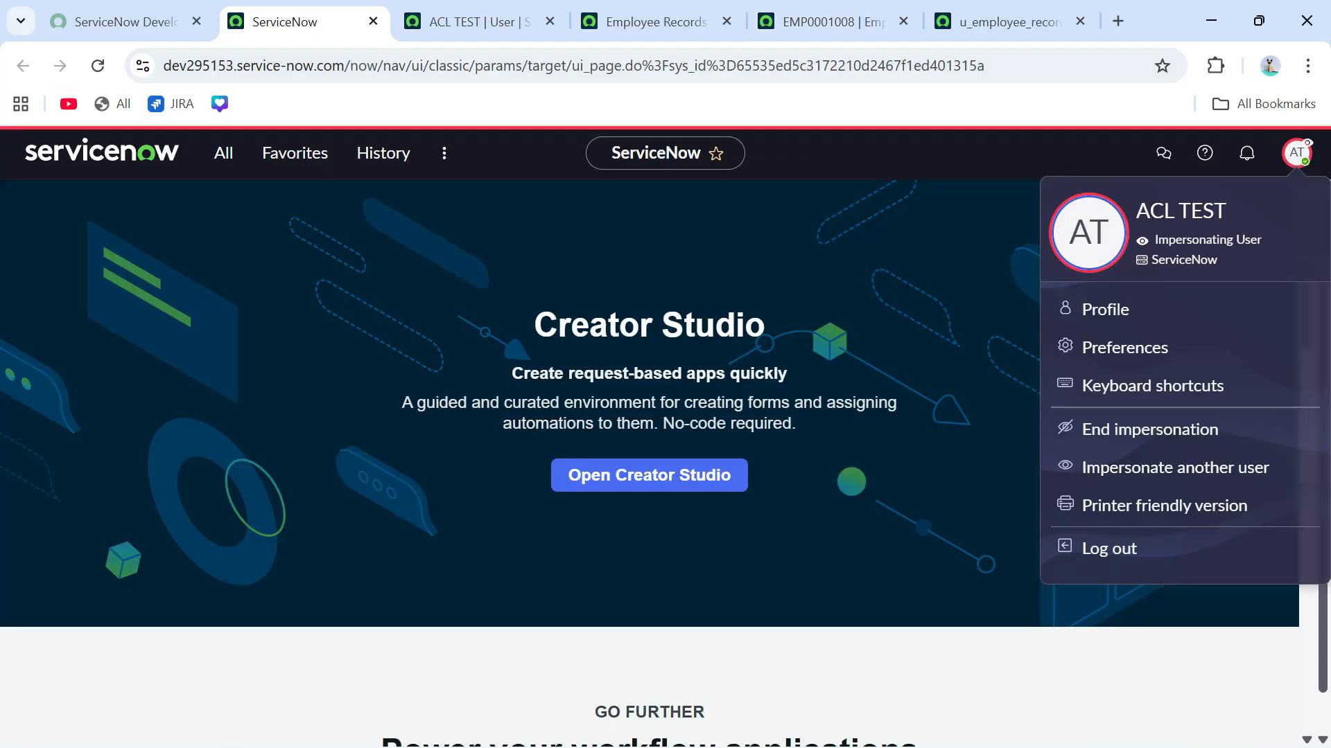
pyautogui.click(1149, 430)
# Reload record EMP0001008 as administrator and open the Employee Record table's configuration at its access controls
pyautogui.click(832, 22)
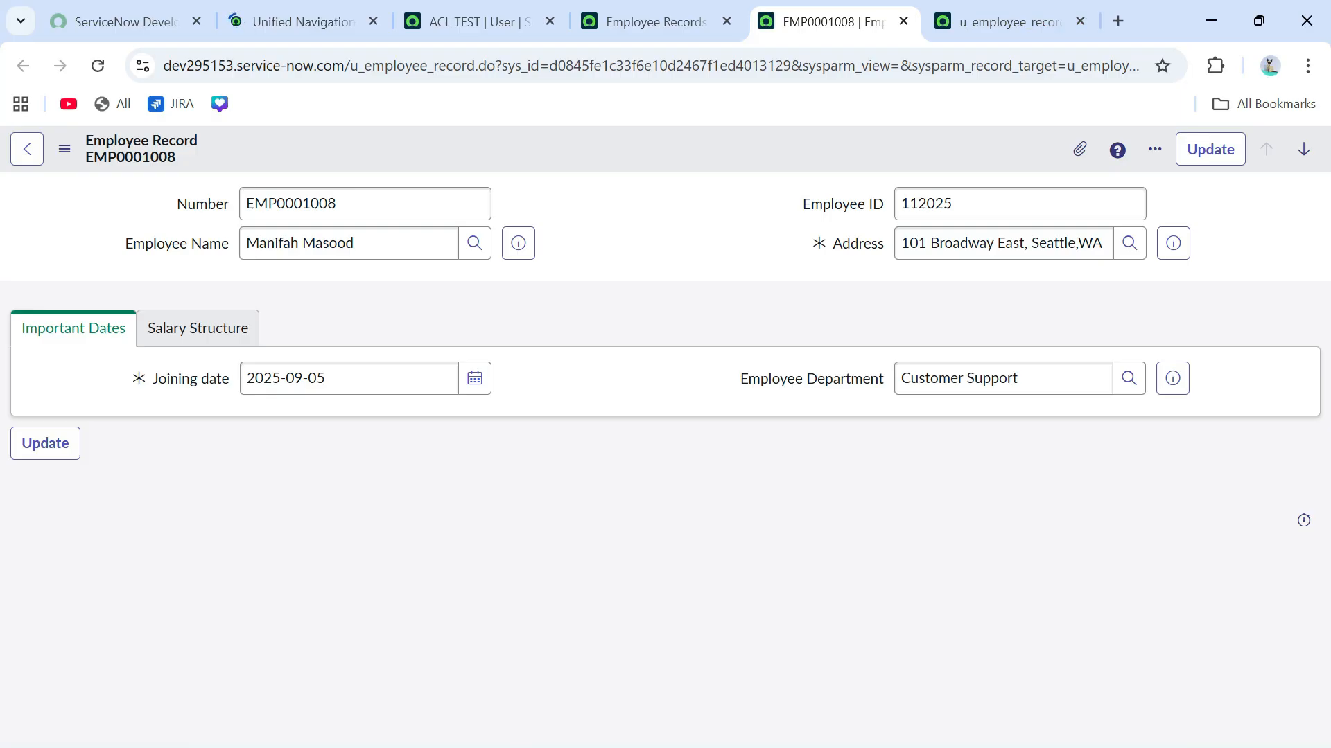
pyautogui.rightClick(700, 138)
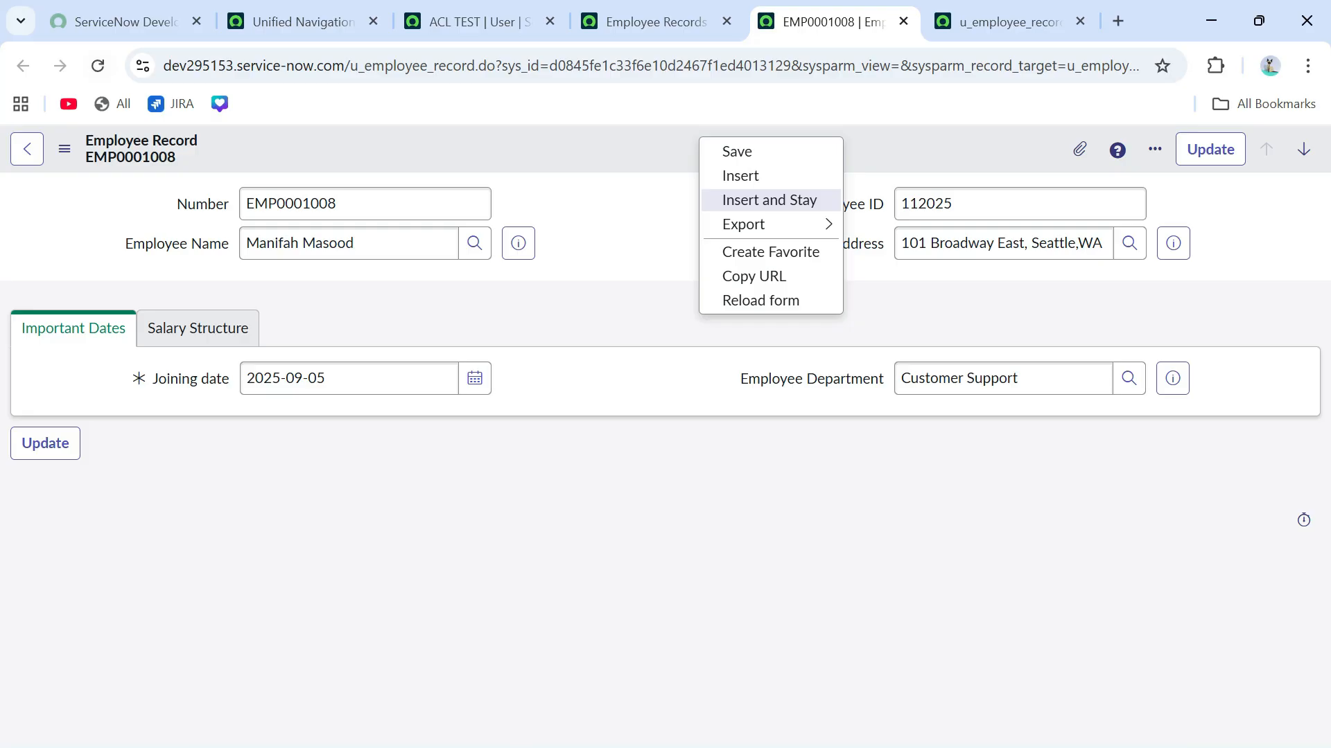
pyautogui.click(97, 65)
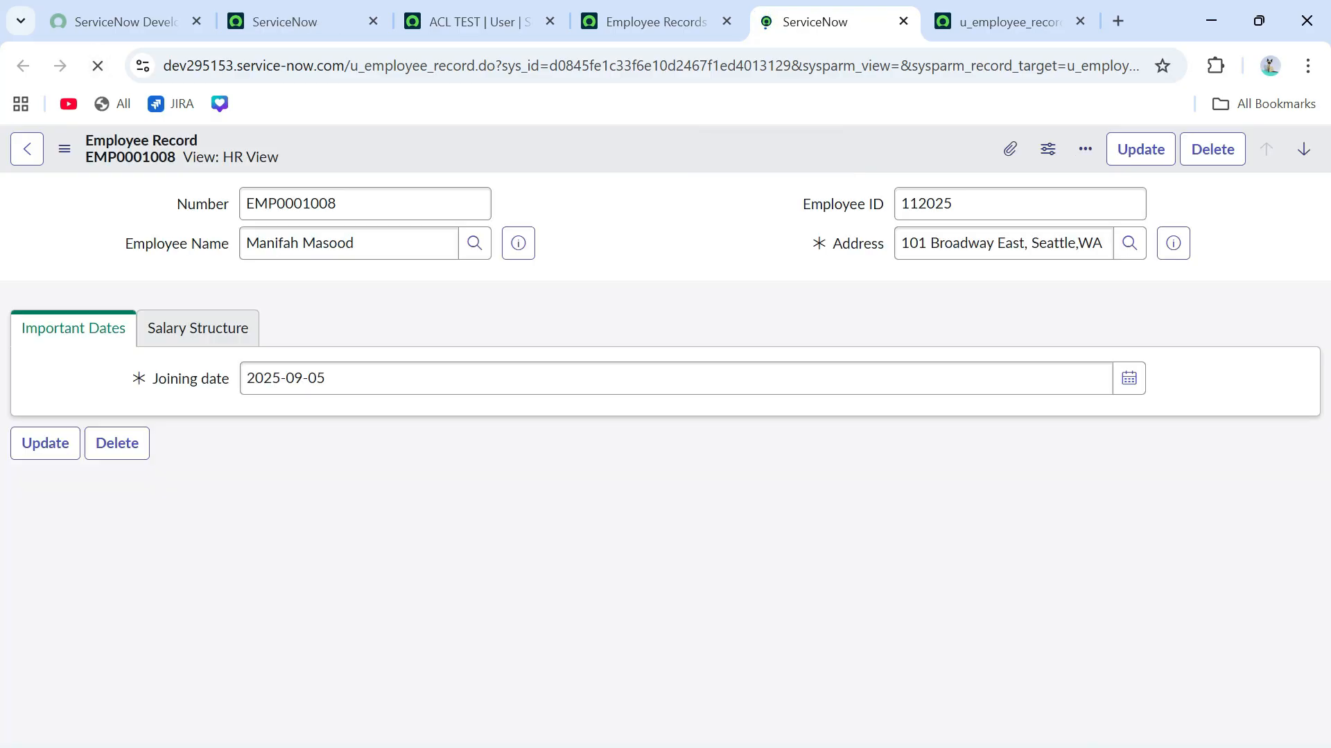
pyautogui.rightClick(632, 150)
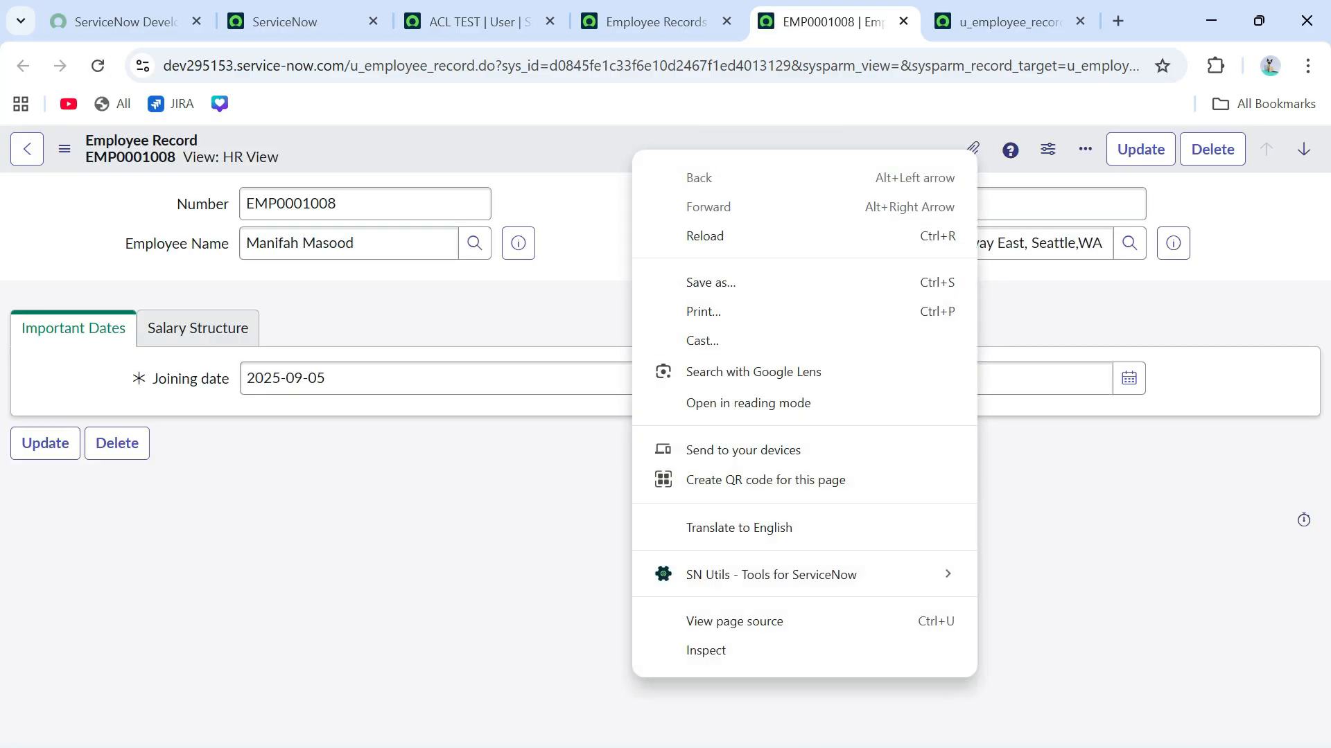
pyautogui.rightClick(602, 153)
pyautogui.moveTo(655, 267)
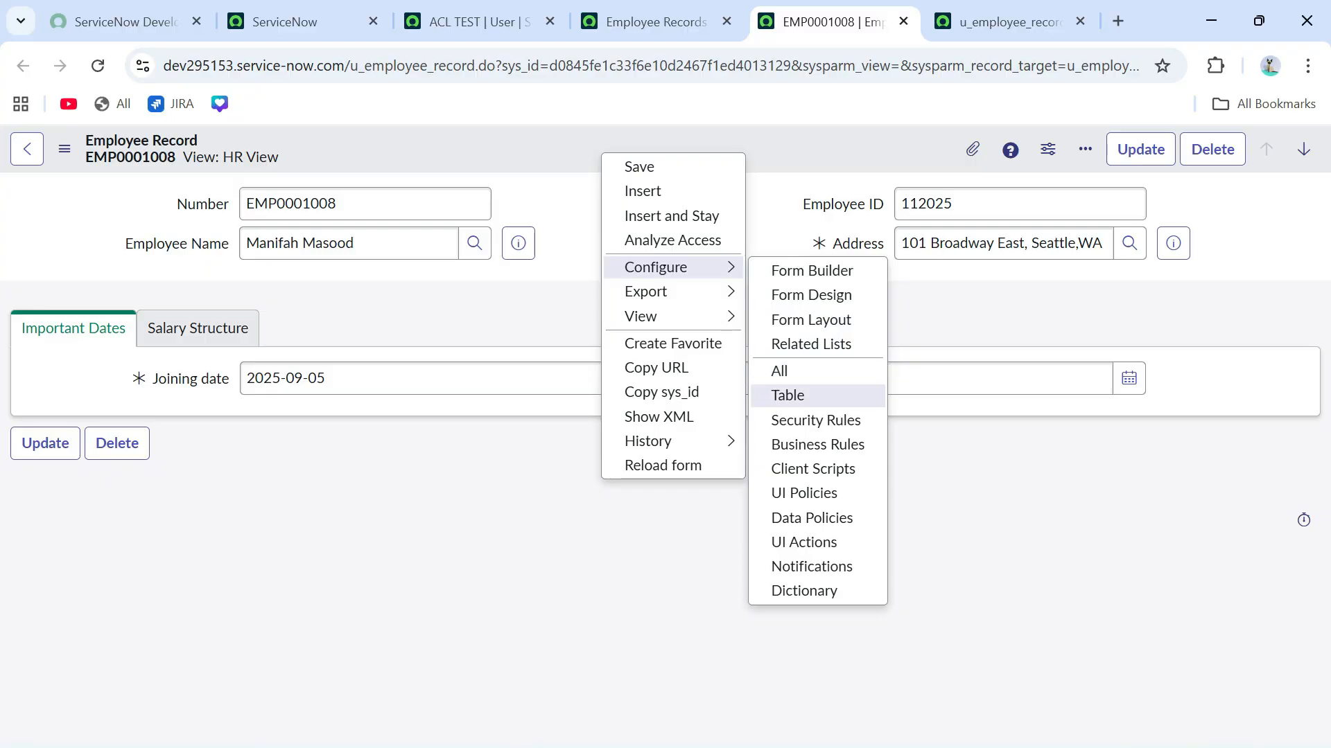
pyautogui.click(787, 395)
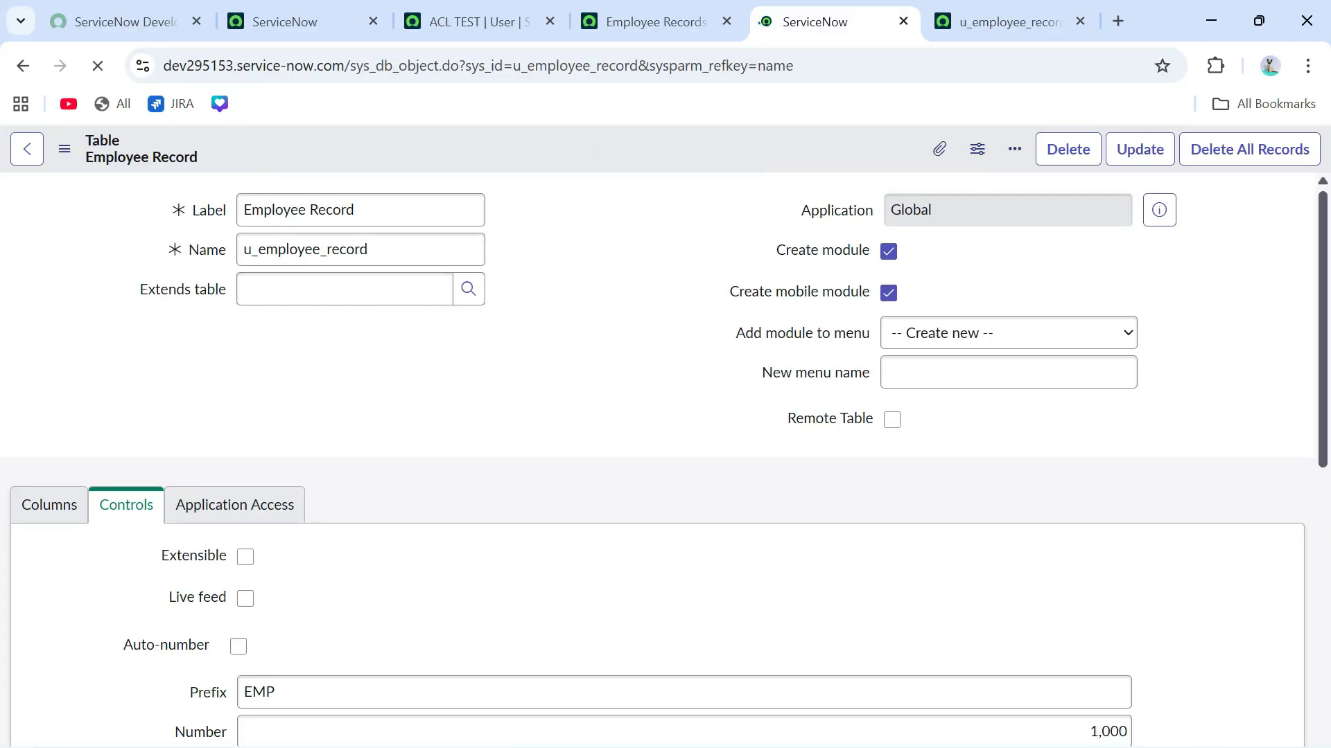
pyautogui.scroll(-10, 665, 388)
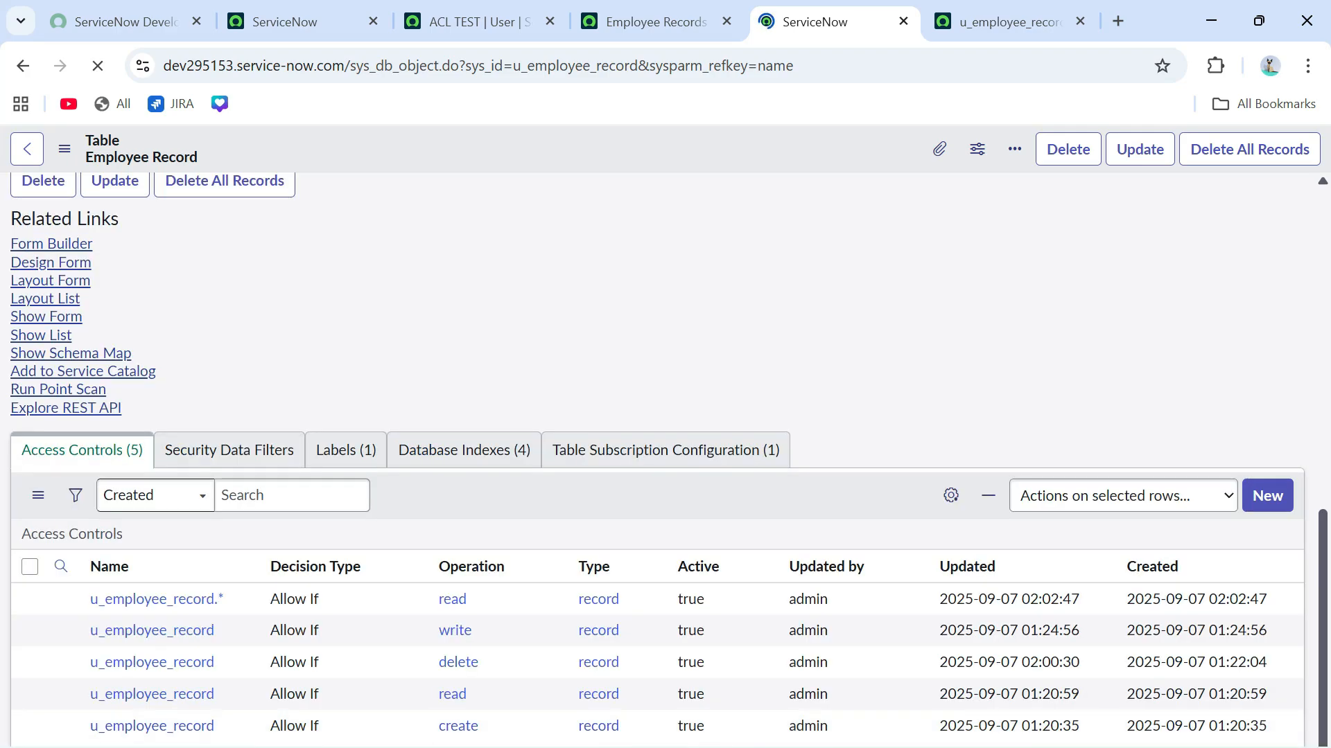
pyautogui.scroll(-3, 665, 458)
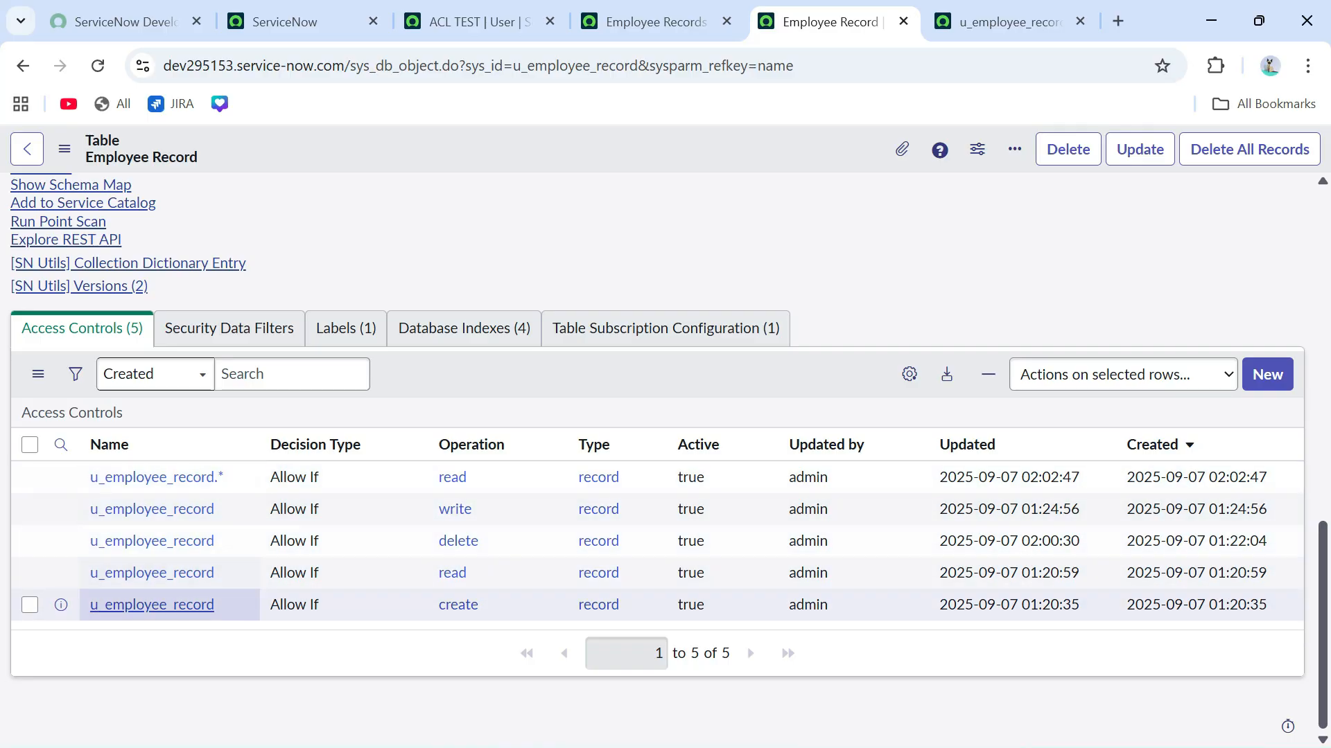
# Preview the u_employee_record write access control in the table's list and open its full record
pyautogui.click(648, 22)
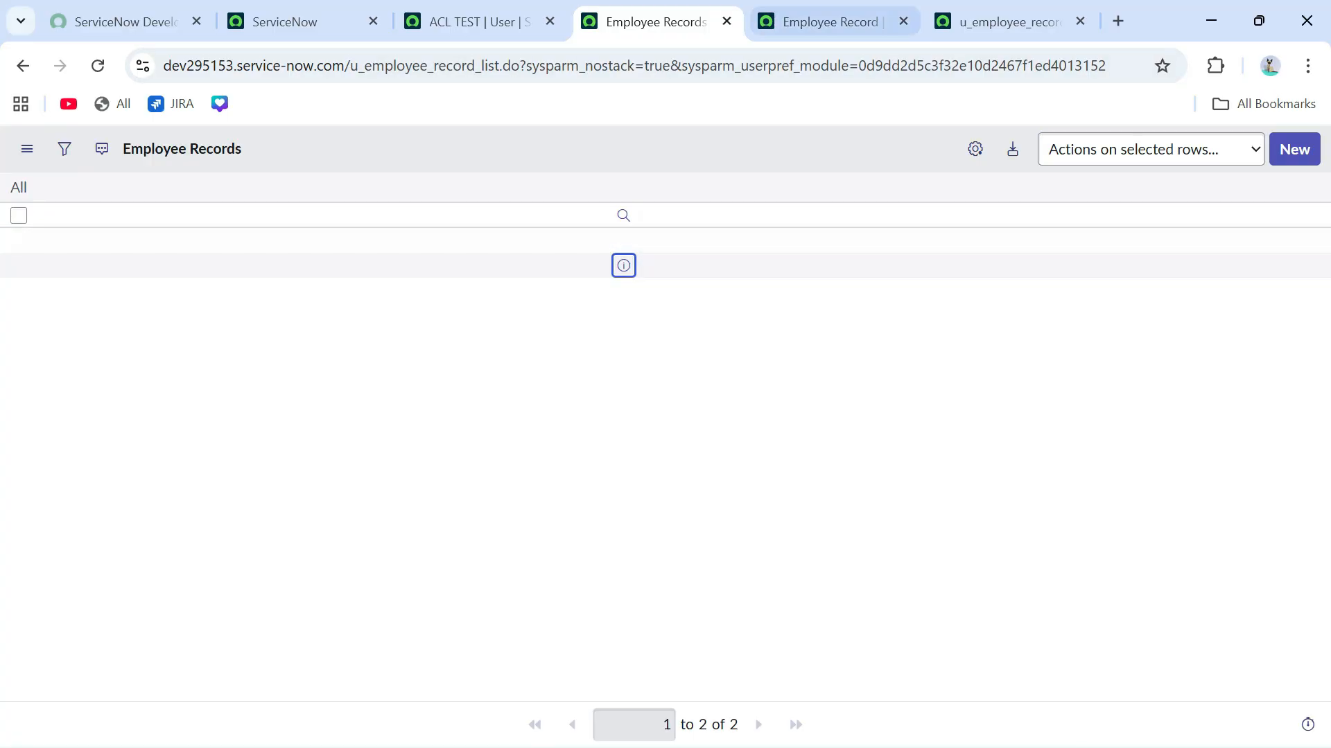
pyautogui.click(1005, 22)
pyautogui.click(824, 22)
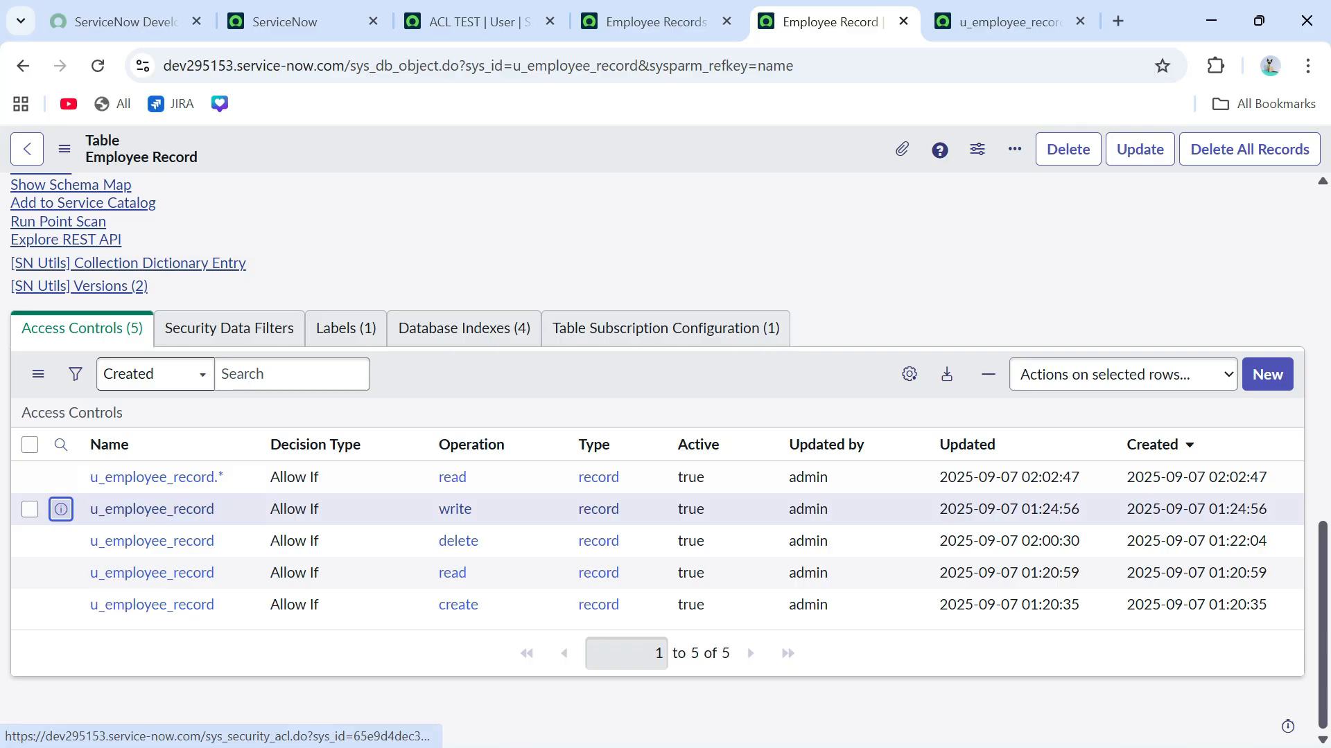
pyautogui.click(61, 509)
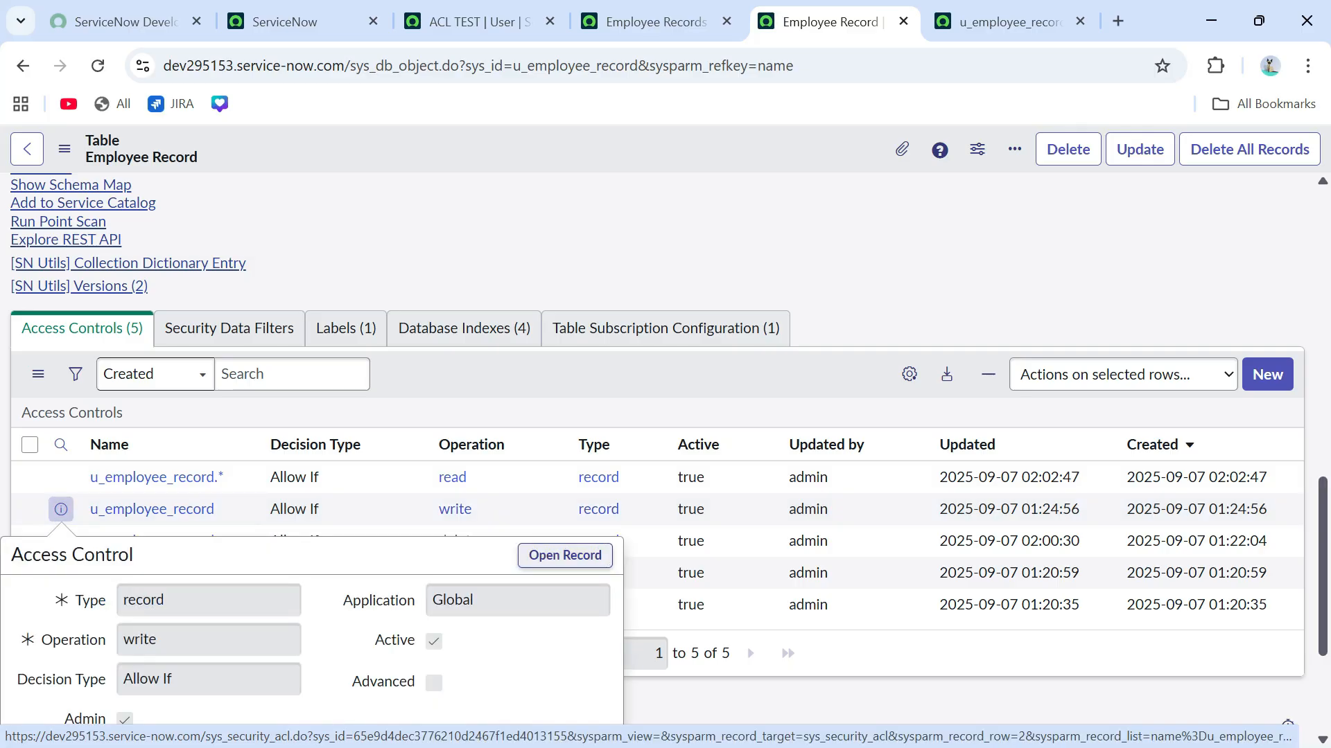
pyautogui.click(565, 555)
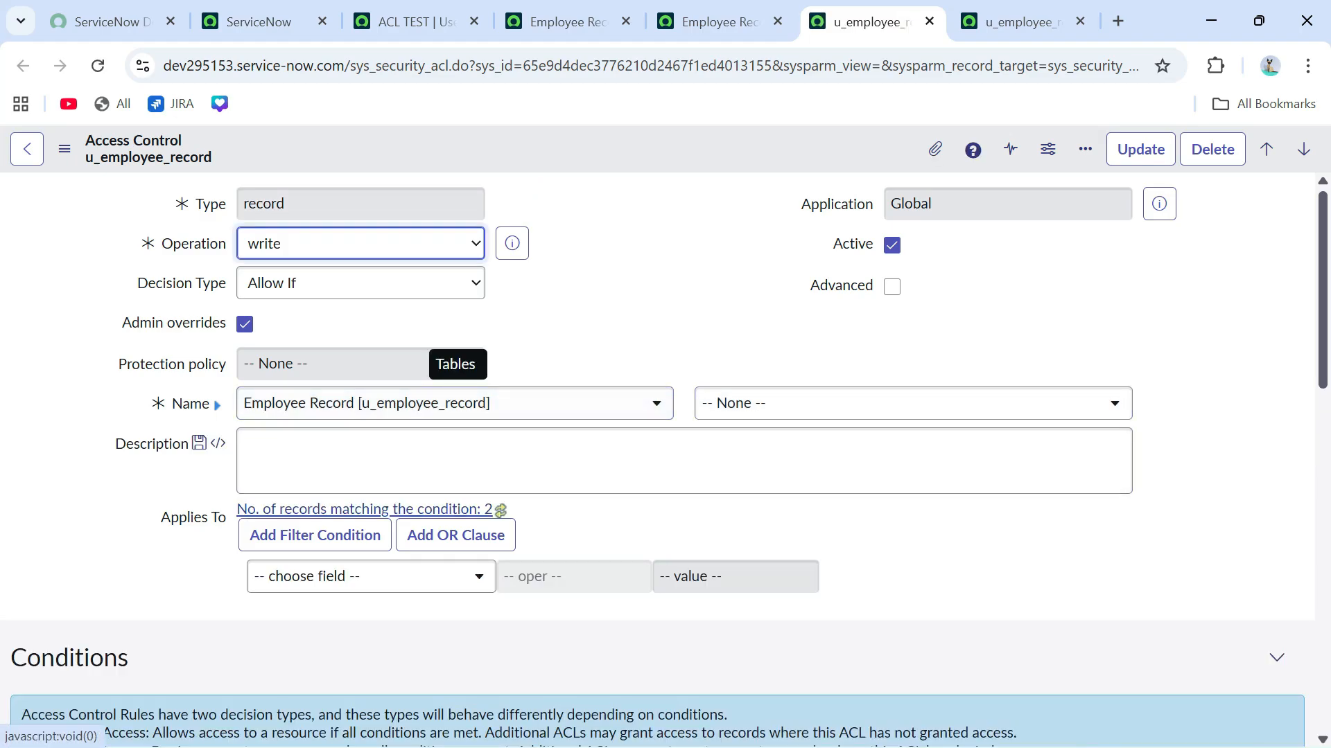
# Compare the Employee Records list with the table's access controls, close the write rule's preview and return to its record
pyautogui.click(714, 21)
pyautogui.click(804, 16)
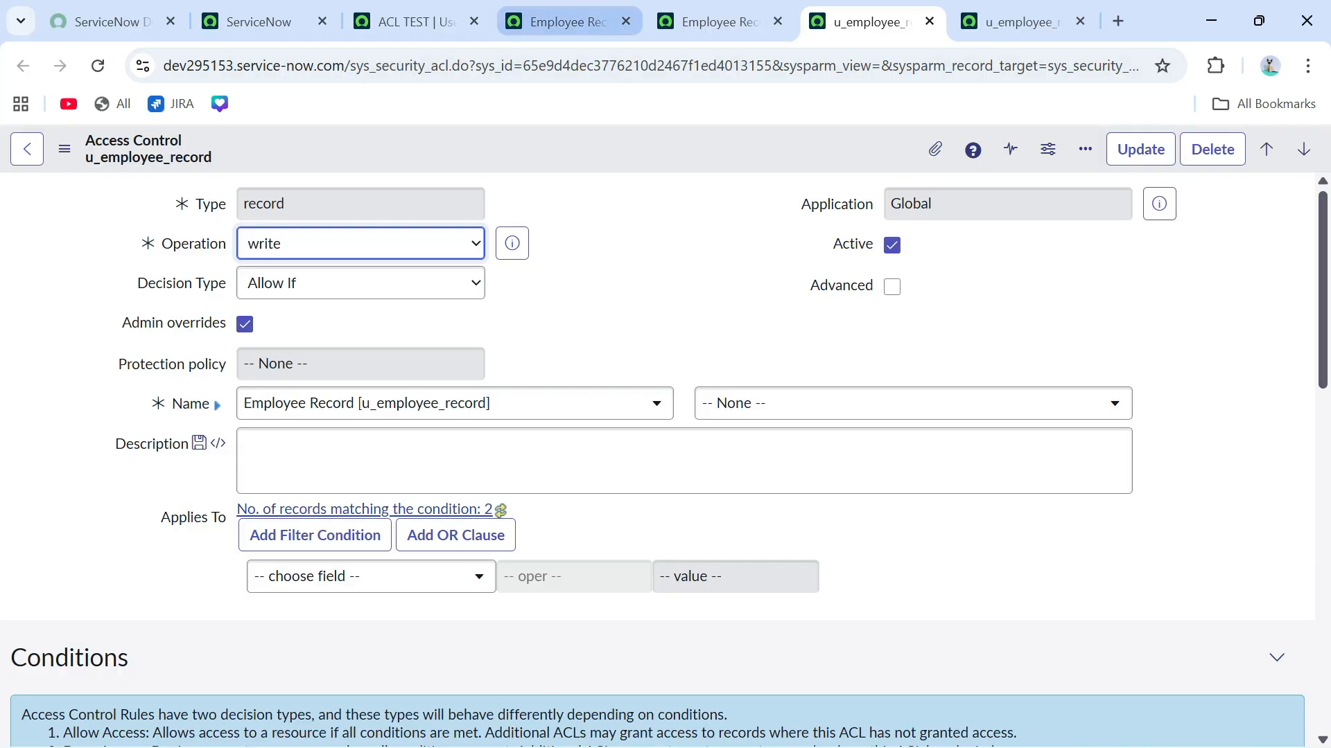
pyautogui.click(714, 21)
pyautogui.click(569, 21)
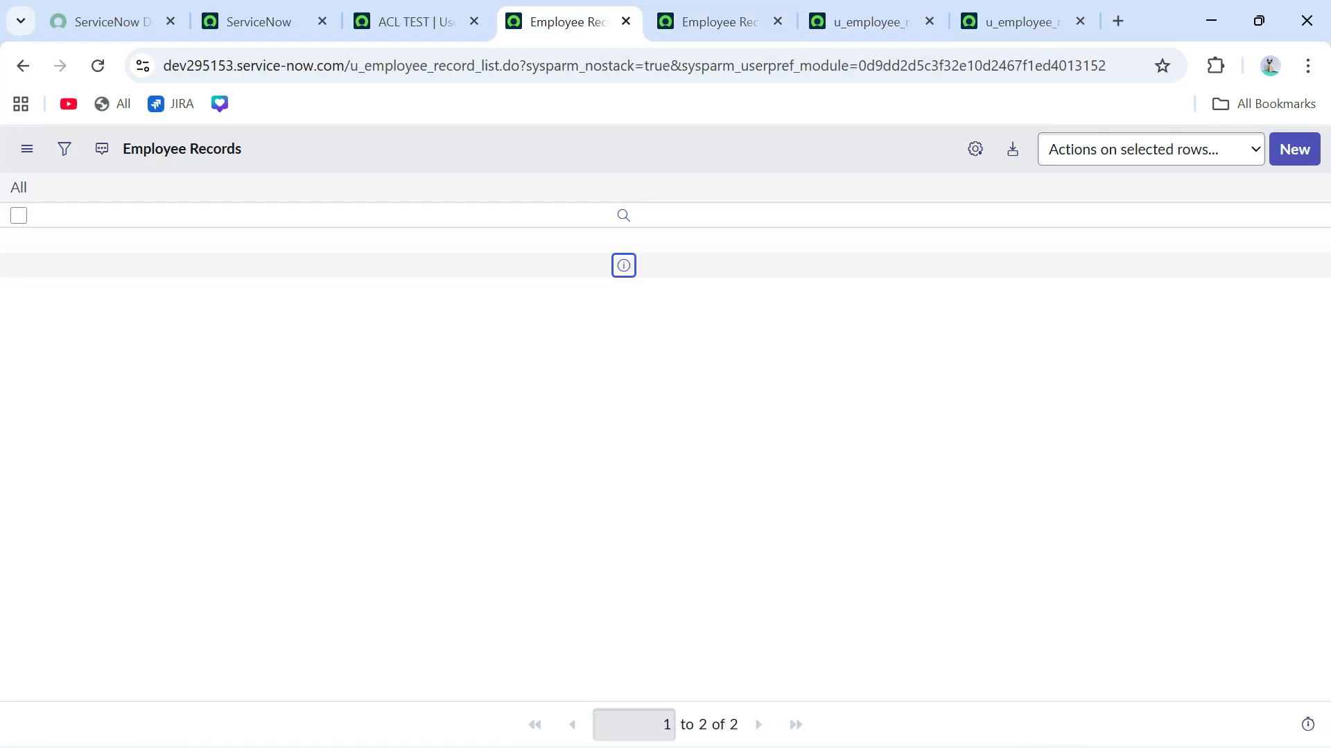
pyautogui.click(714, 21)
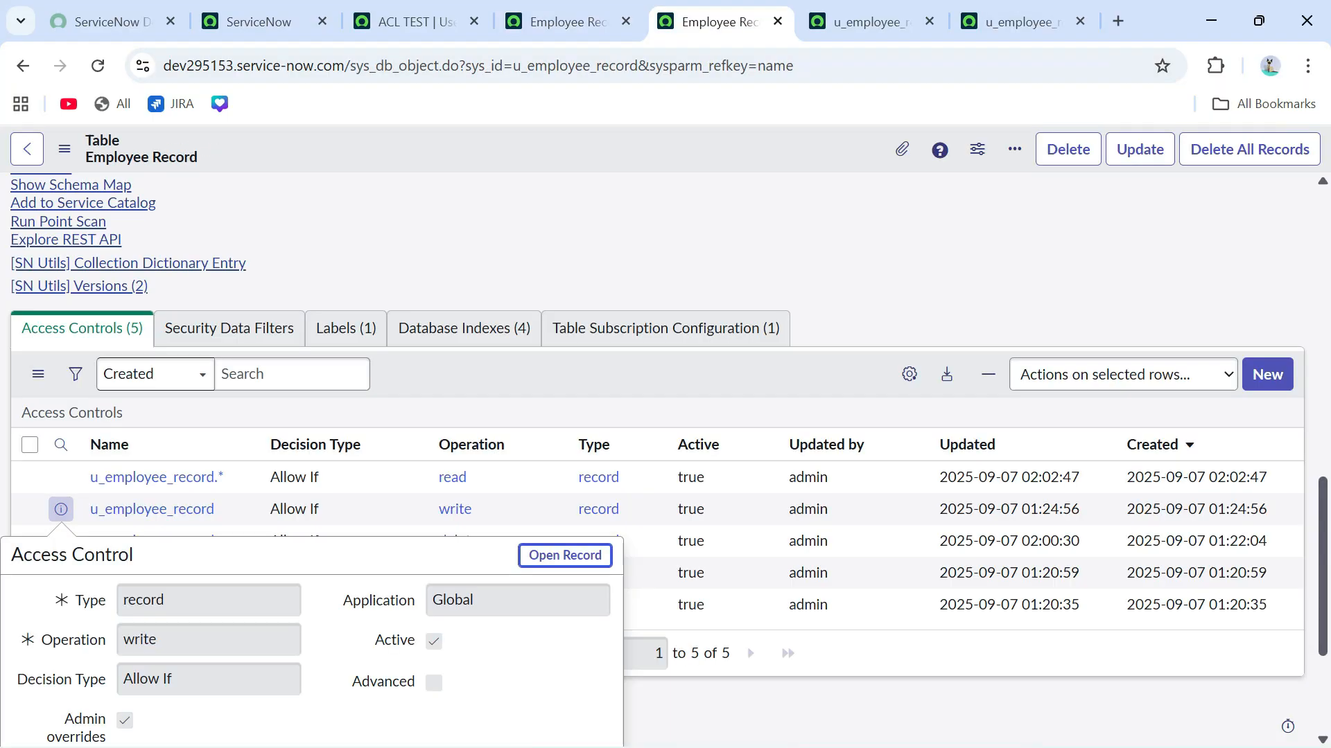
pyautogui.click(61, 510)
pyautogui.click(870, 22)
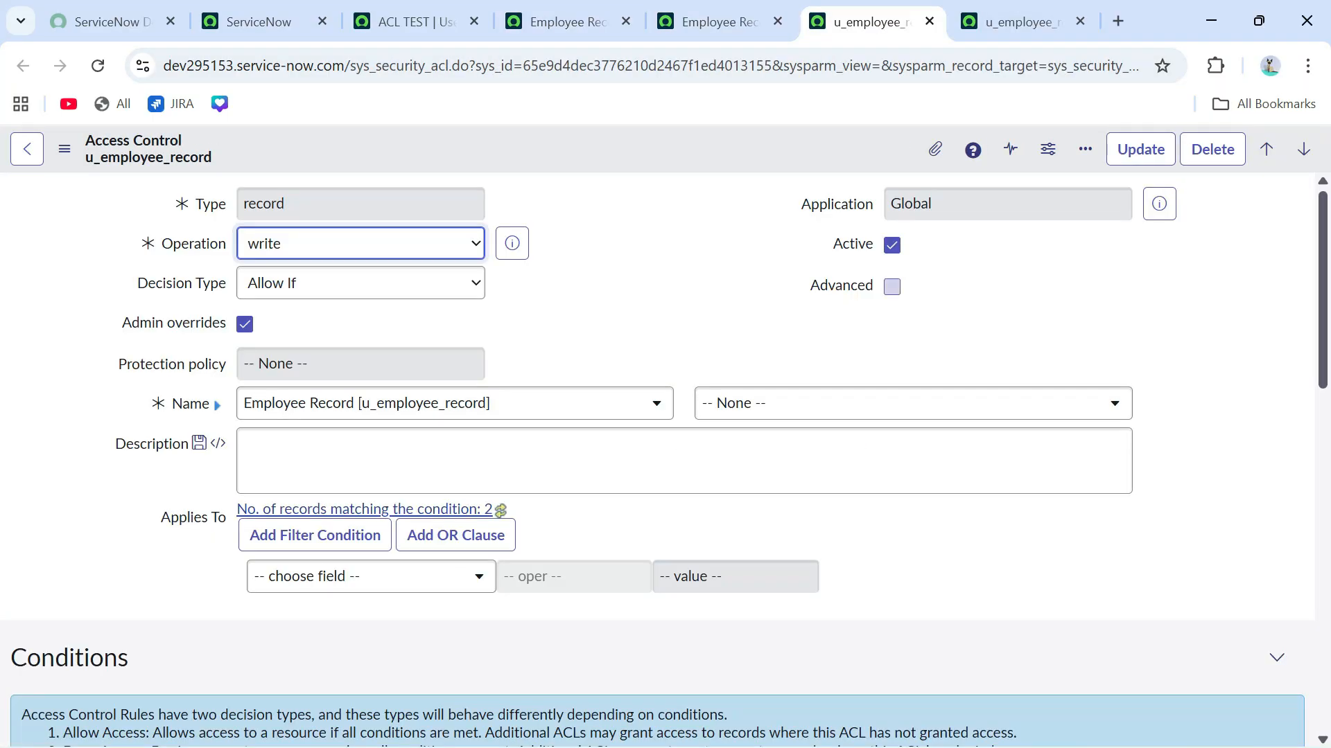
# Switch to the PowerPoint slide show, go through the ACL Evaluation Order slide and return to ServiceNow's Employee Records list
pyautogui.hotkey('alt', 'Tab')
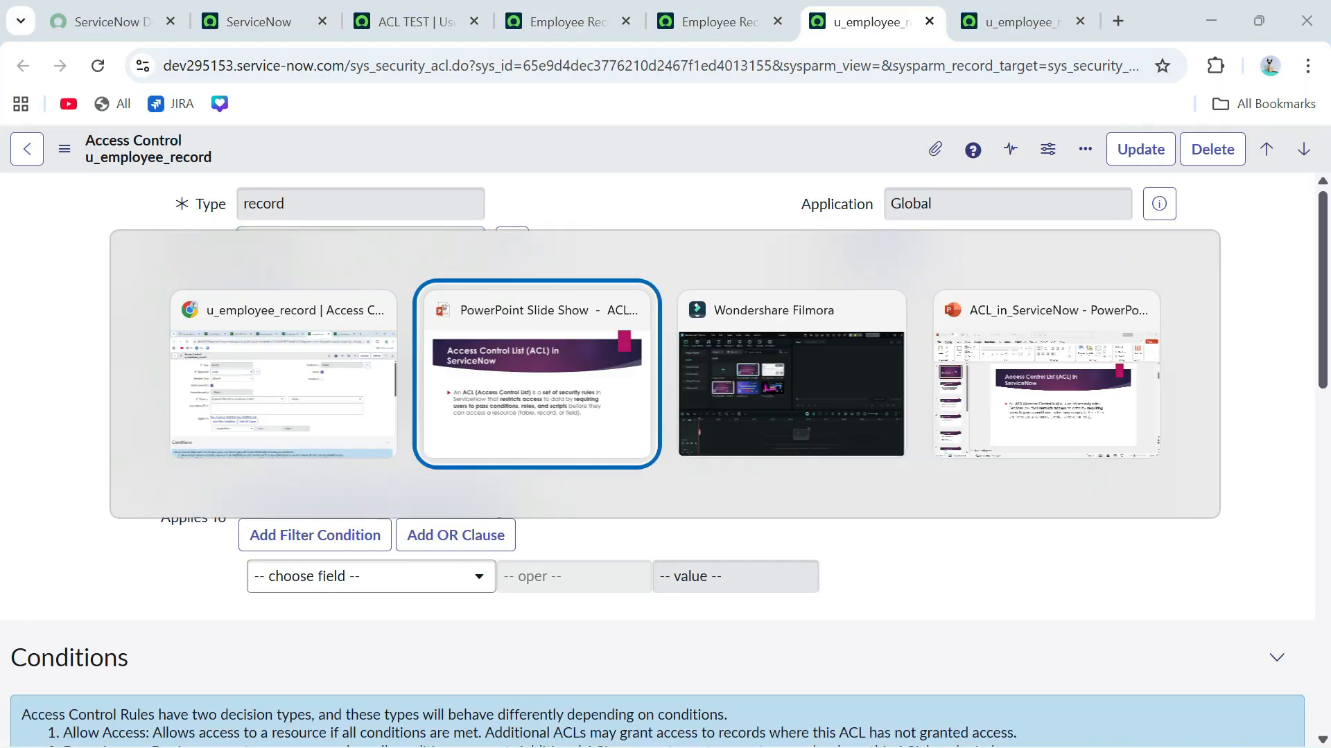
pyautogui.press('Right')
pyautogui.press('Right')
pyautogui.press('Right')
pyautogui.press('Right')
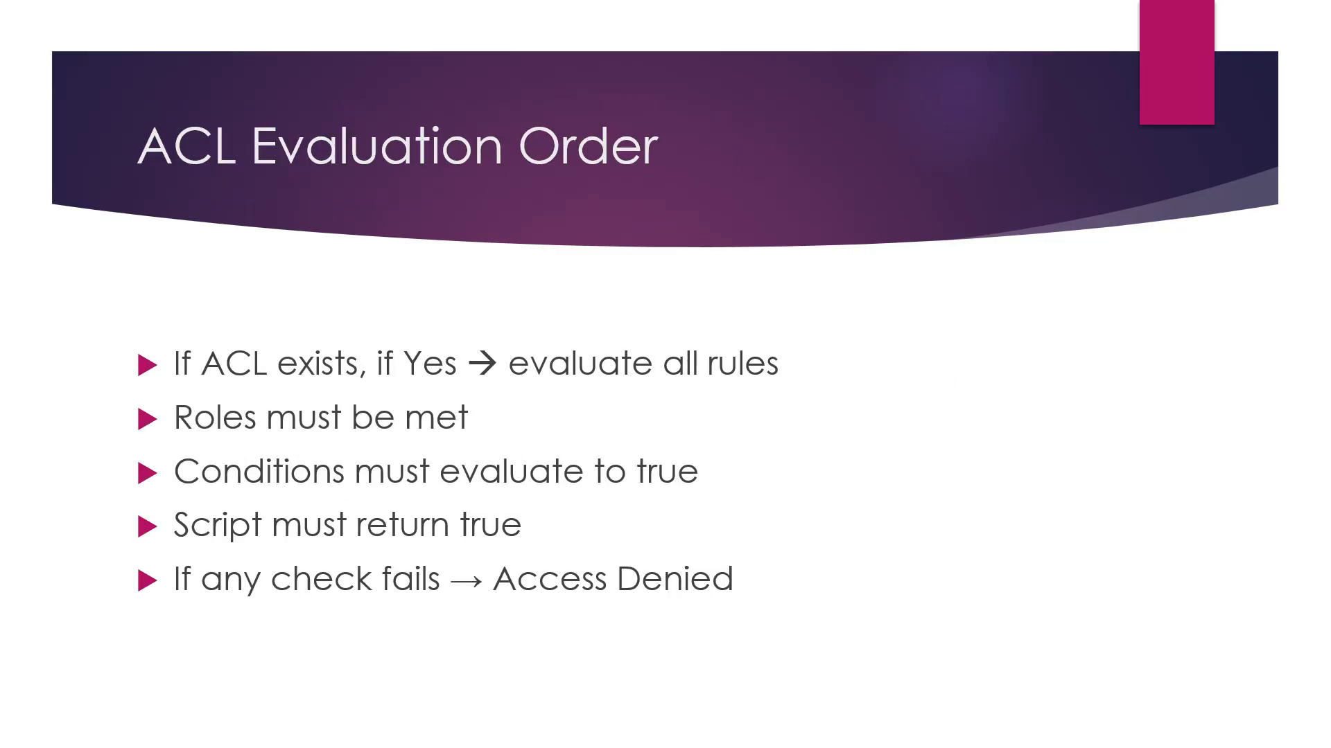
pyautogui.press('Right')
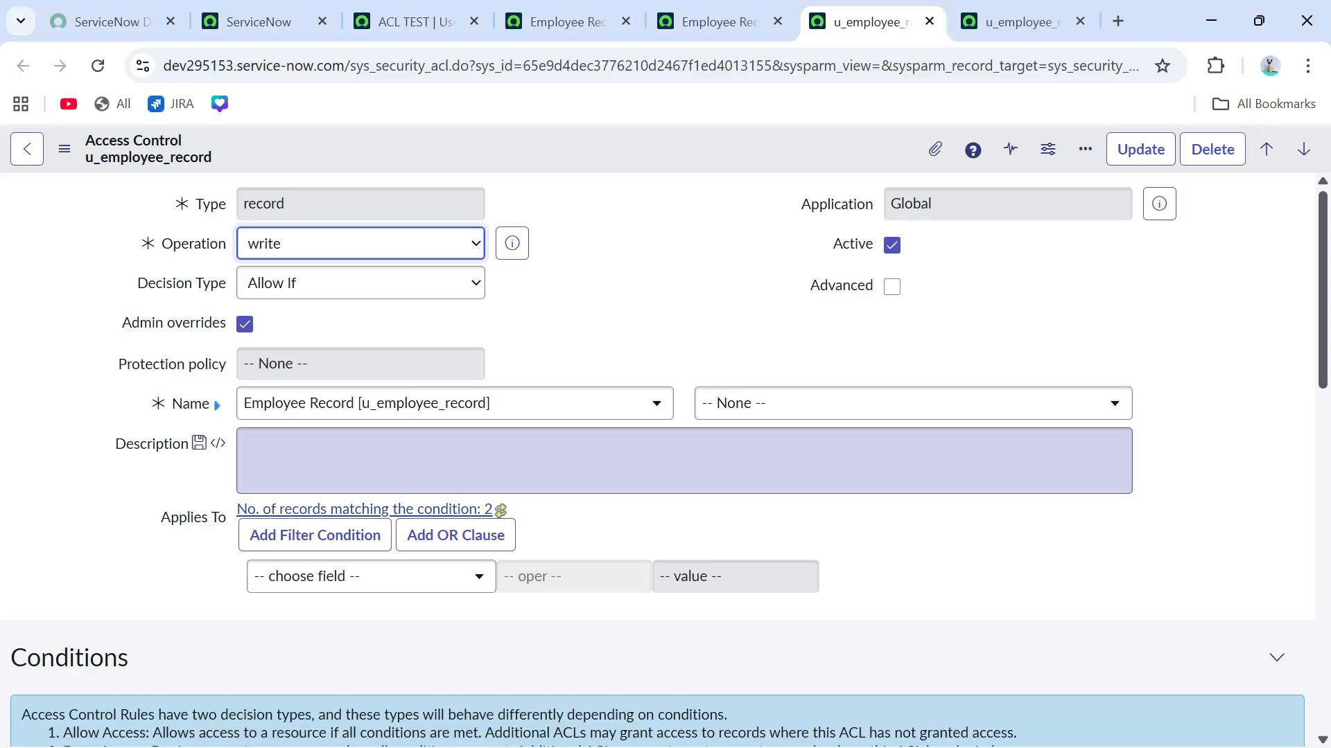
pyautogui.click(714, 22)
pyautogui.click(561, 21)
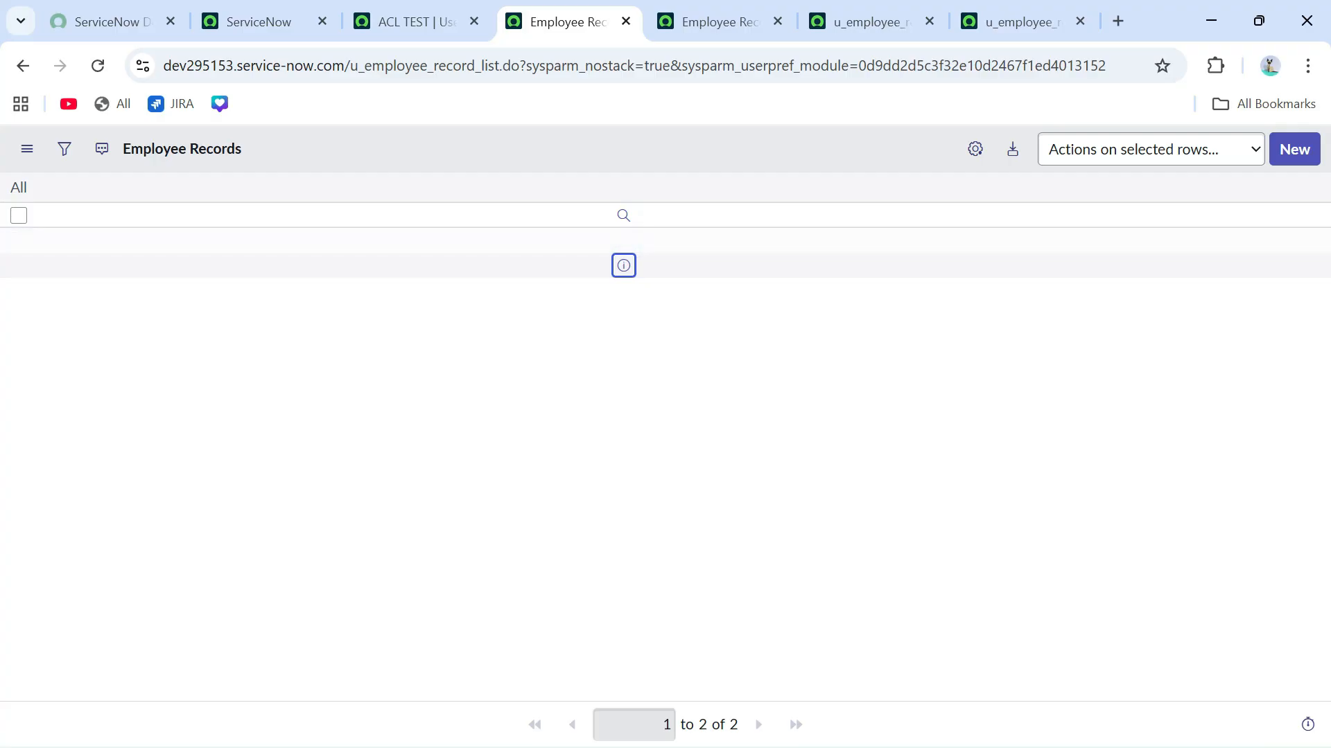
# Check the Employee Record table's access controls, switch to PowerPoint to review the ACL access-type and table.* slides, and return to ServiceNow
pyautogui.hotkey('ctrl', 'Tab')
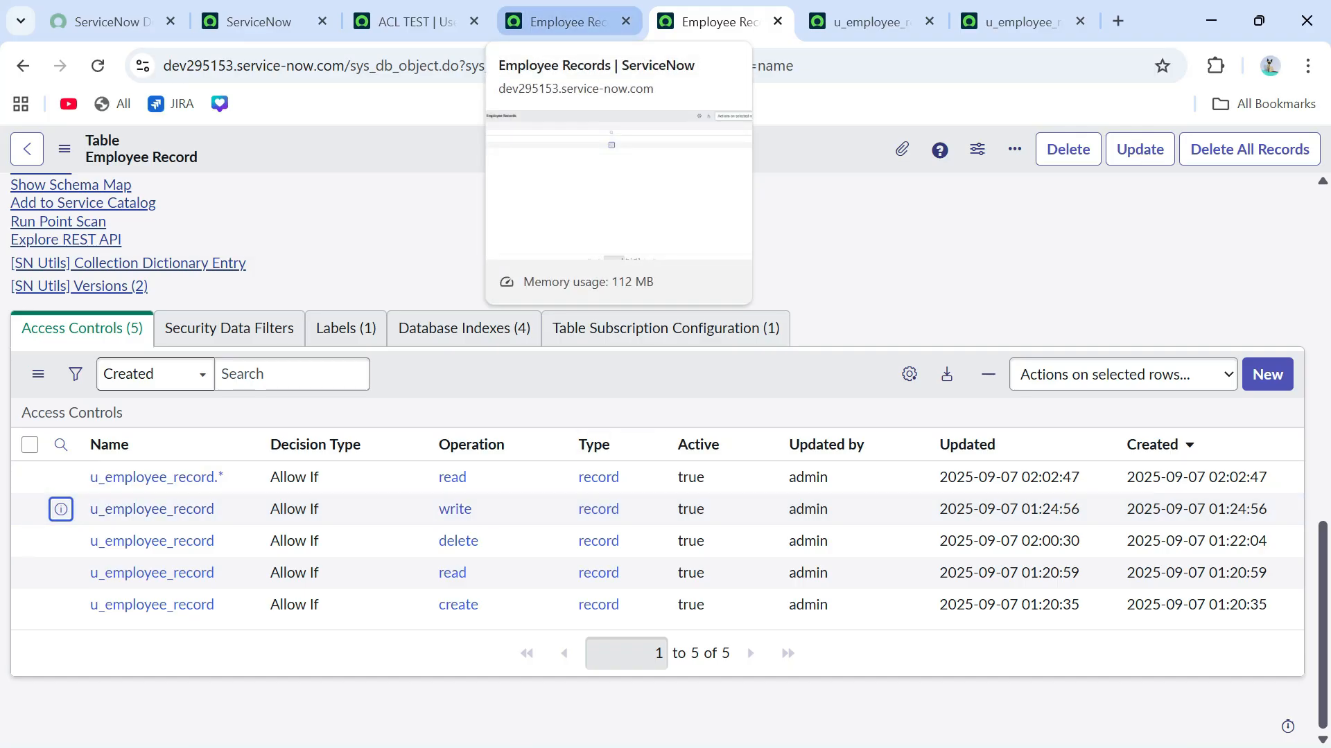
pyautogui.click(561, 22)
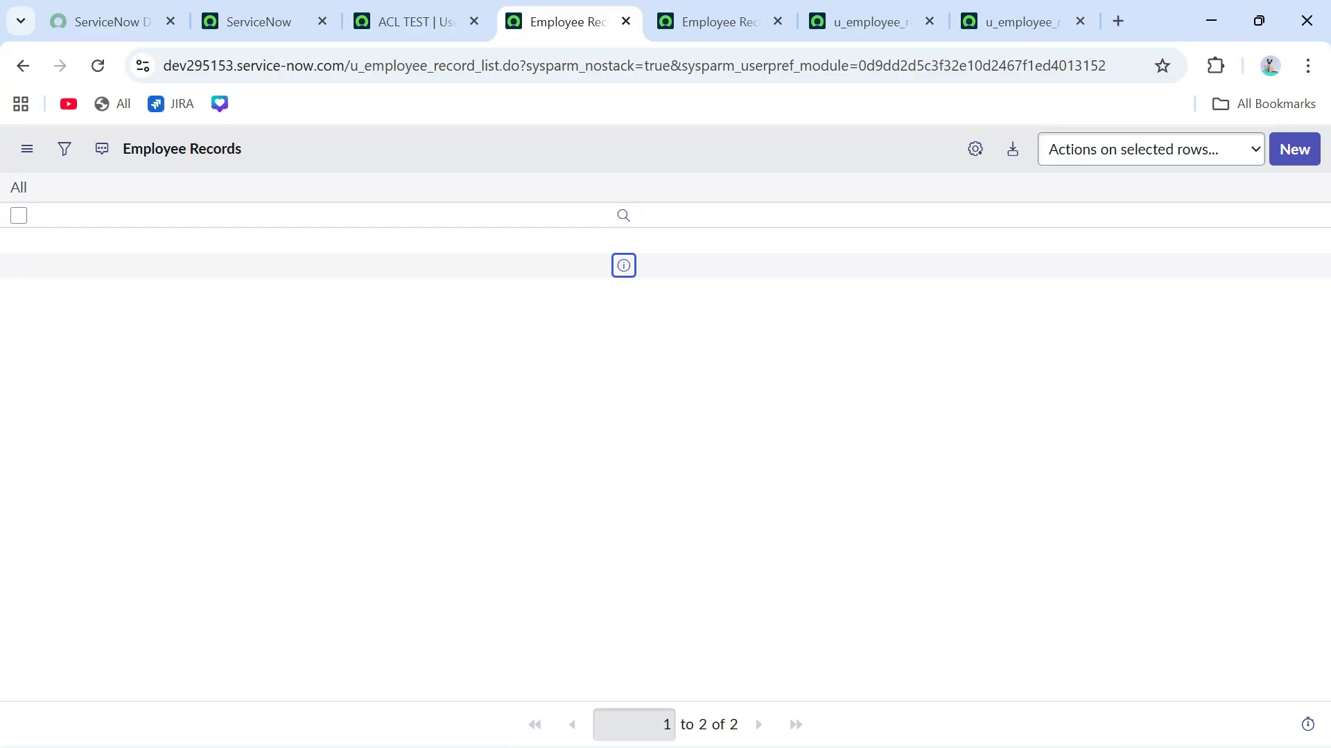
pyautogui.hotkey('alt', 'Tab')
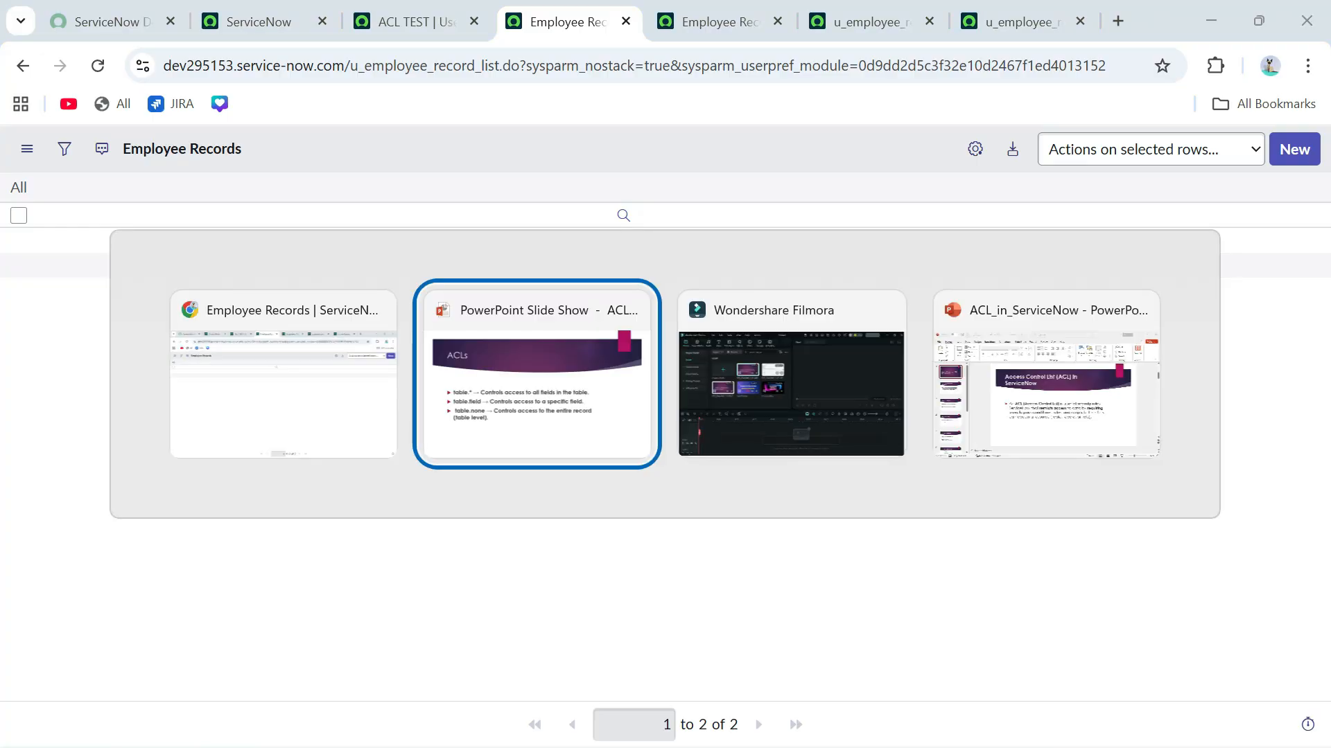
pyautogui.press('Right')
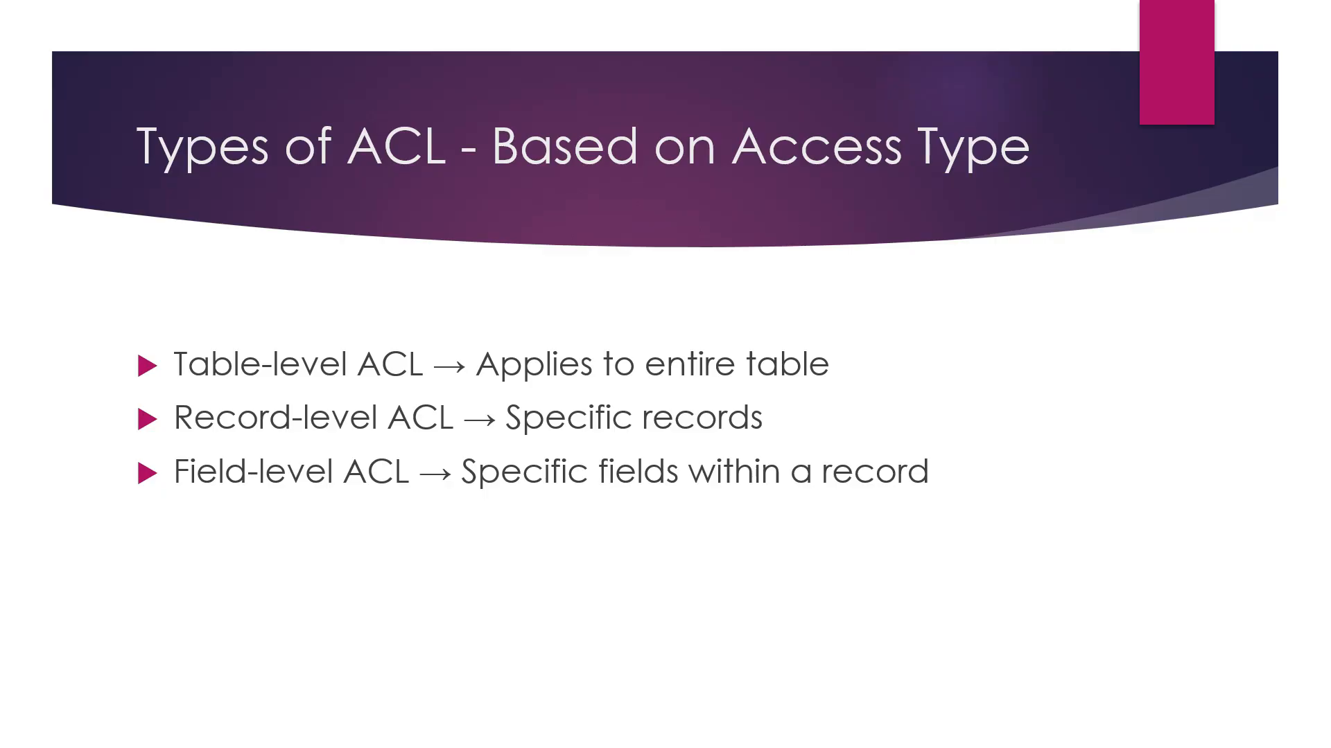
pyautogui.press('Right')
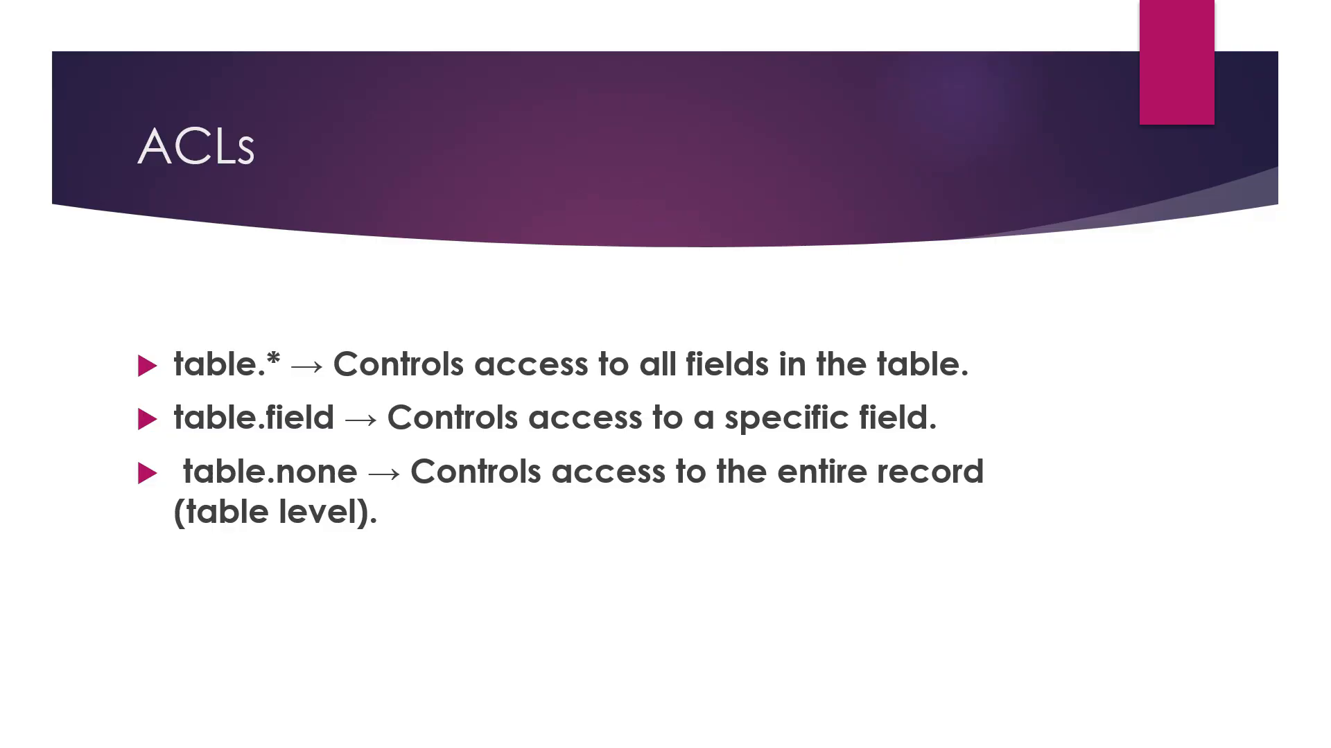
pyautogui.press('Left')
pyautogui.press('Right')
pyautogui.hotkey('alt', 'Tab')
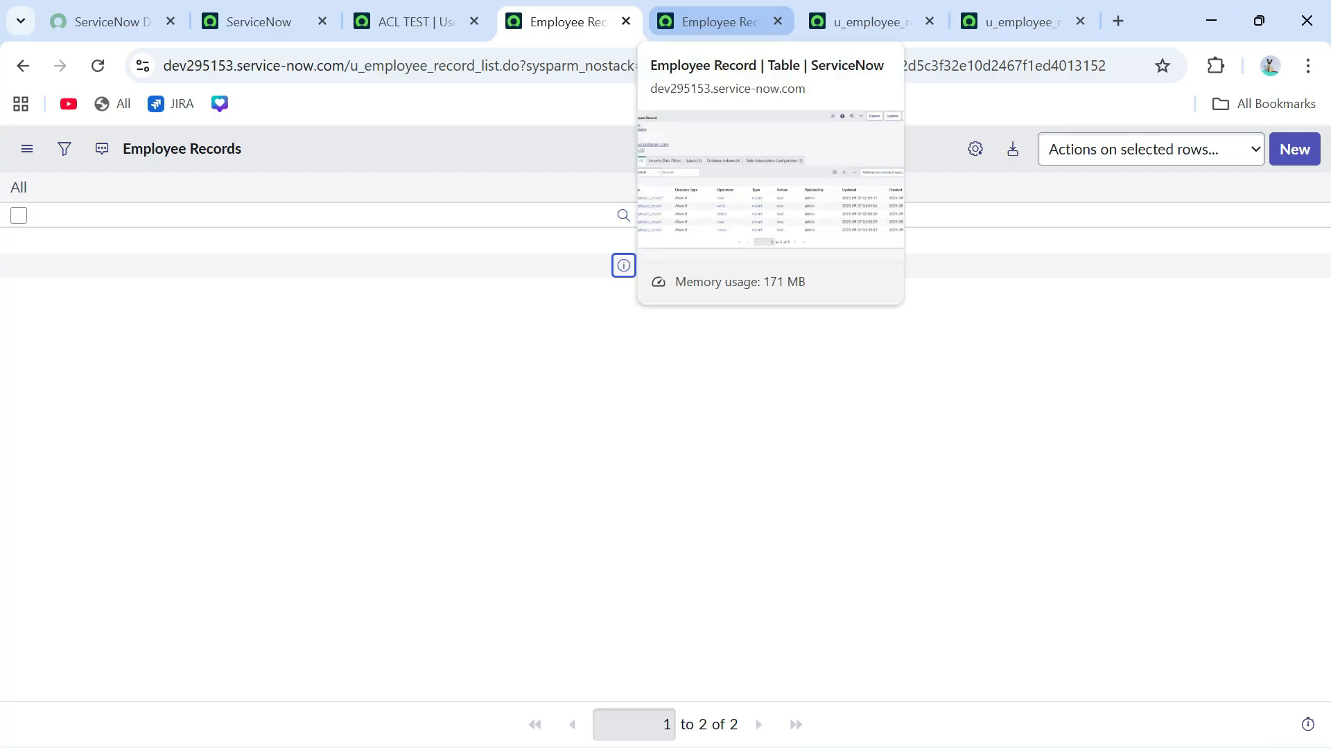
# Check which account the ServiceNow session is using and return to the Employee Records list
pyautogui.click(258, 22)
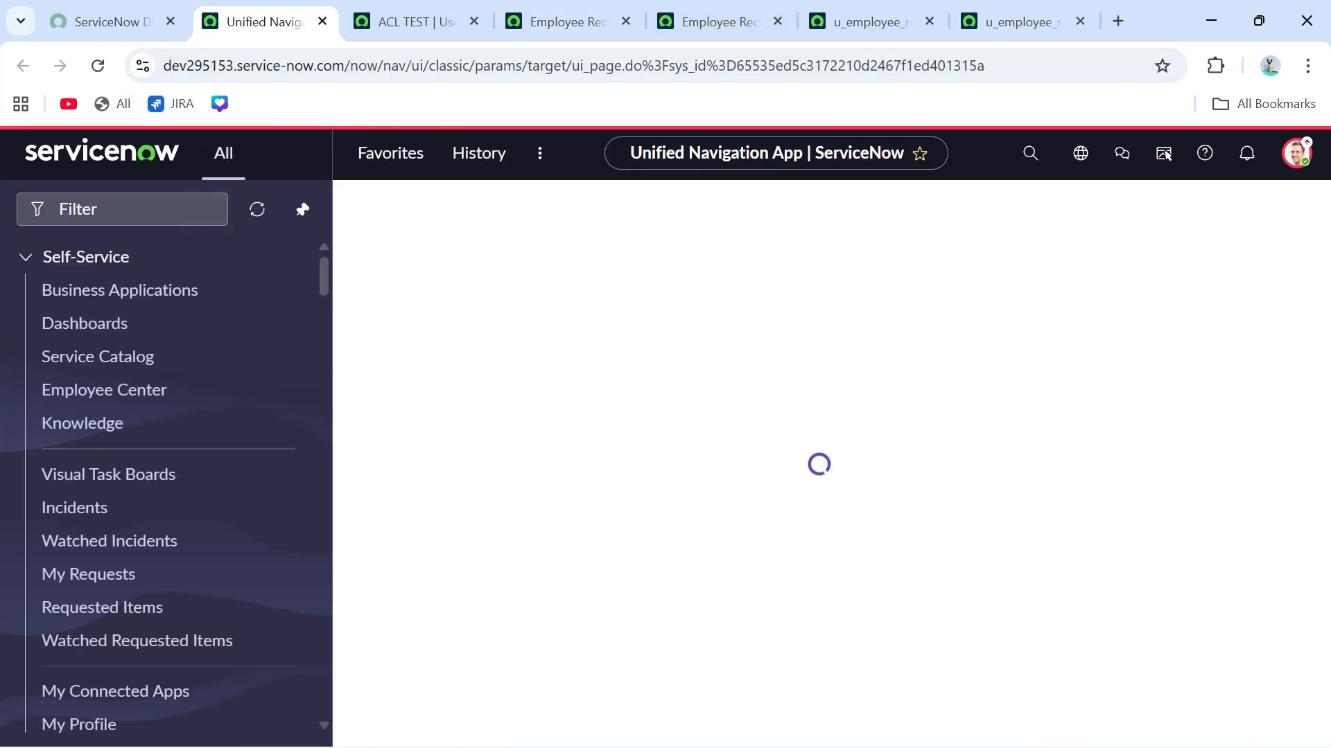
pyautogui.click(1296, 153)
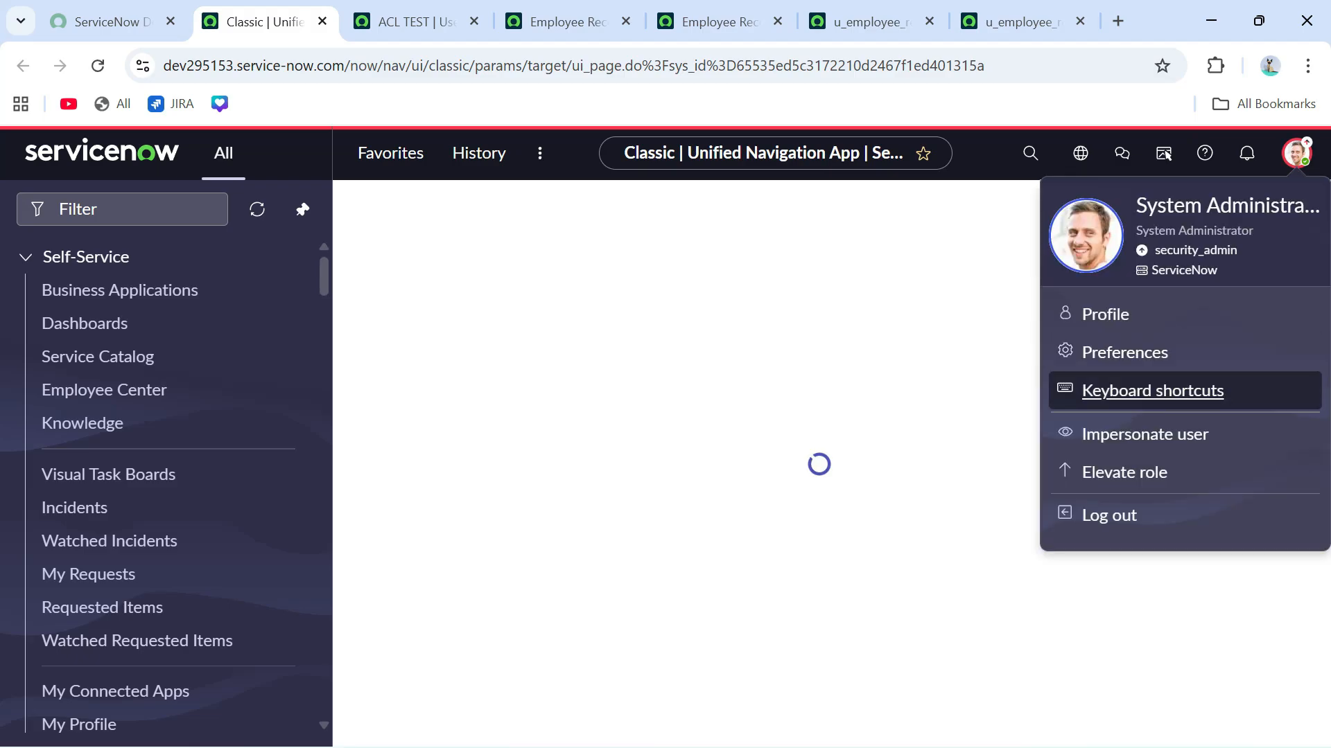
pyautogui.click(562, 21)
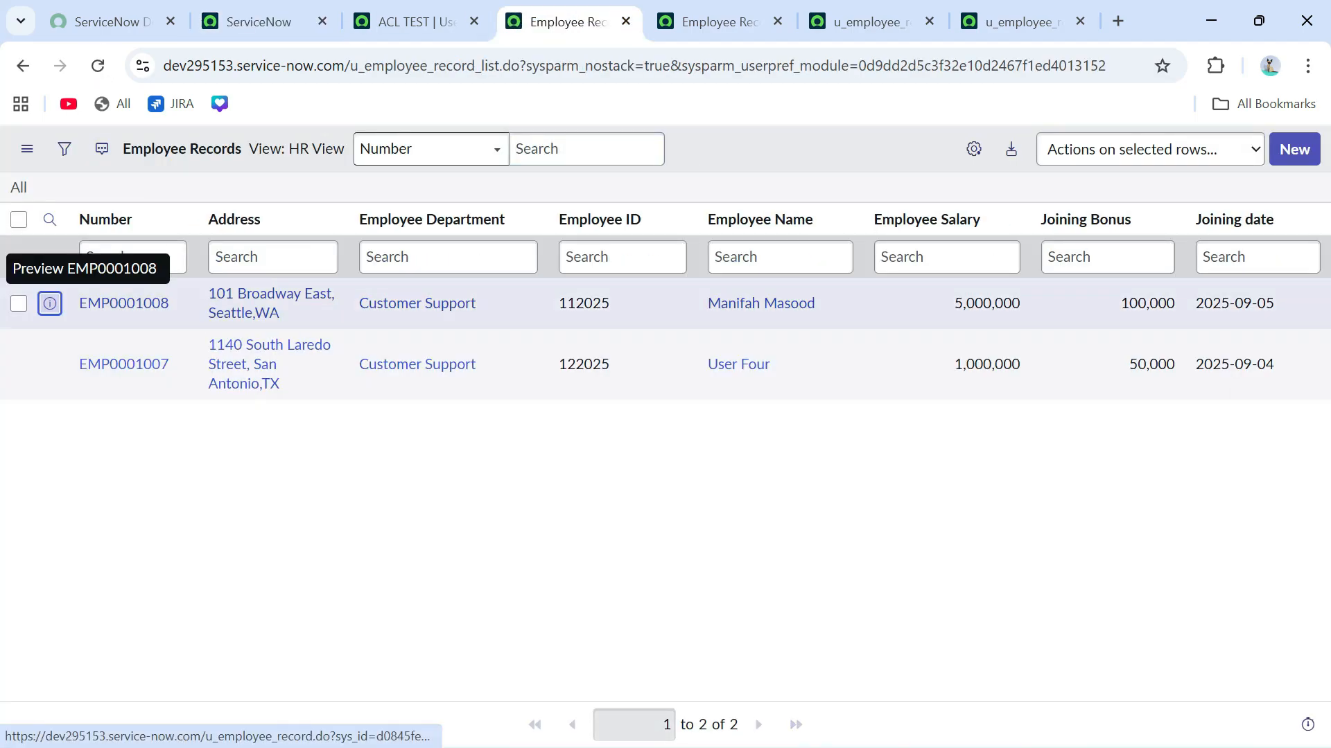
# Open record EMP0001008 from its preview in a separate tab and examine the Employee Salary field under Salary Structure
pyautogui.click(49, 303)
pyautogui.keyDown('ctrl'); pyautogui.click(565, 135); pyautogui.keyUp('ctrl')
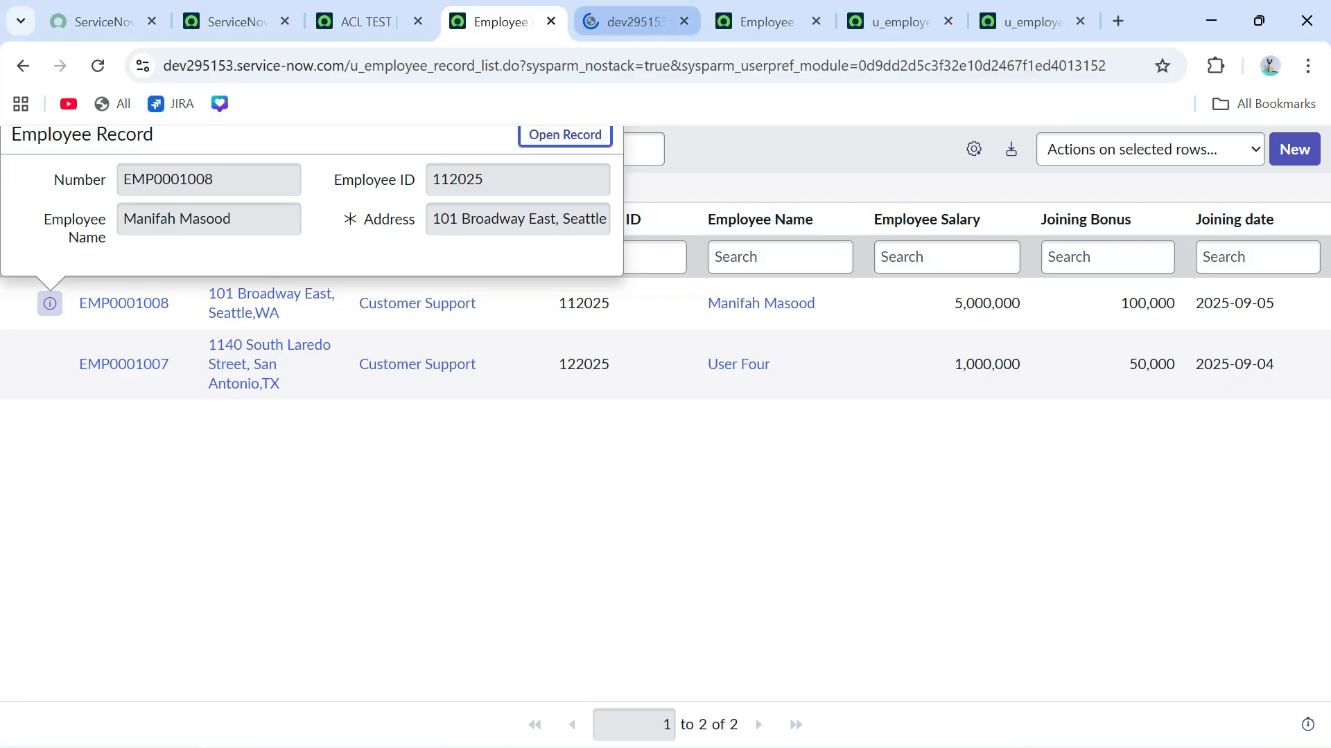
pyautogui.click(638, 22)
pyautogui.click(198, 329)
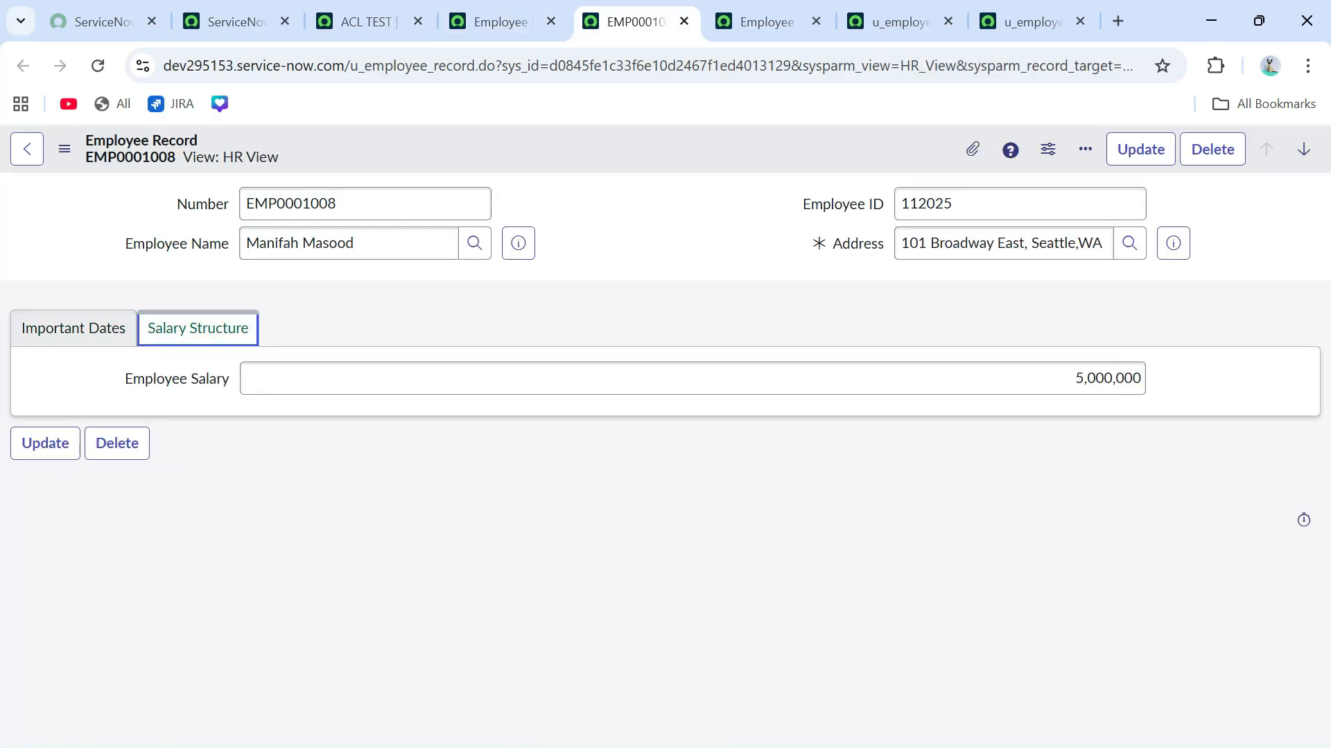
pyautogui.moveTo(124, 379); pyautogui.dragTo(230, 379)
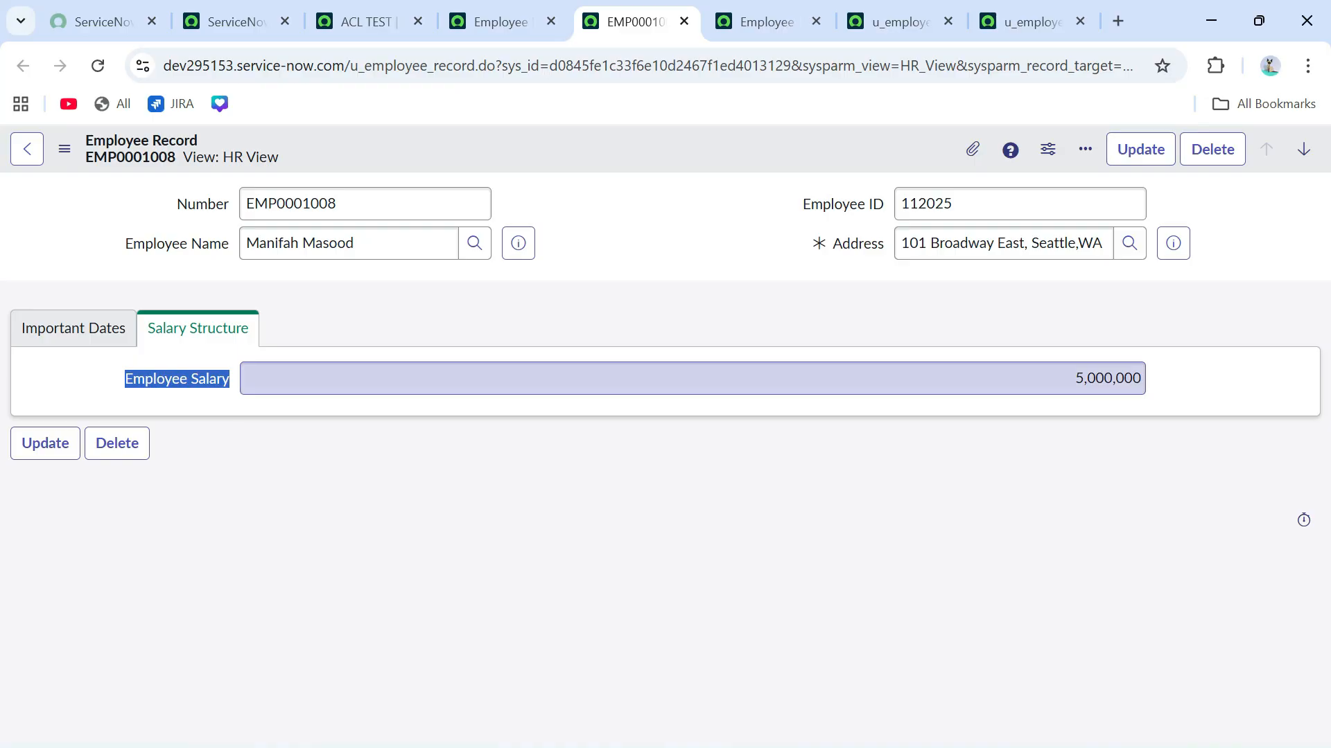
pyautogui.click(332, 499)
pyautogui.moveTo(124, 379); pyautogui.dragTo(229, 379)
pyautogui.click(693, 379)
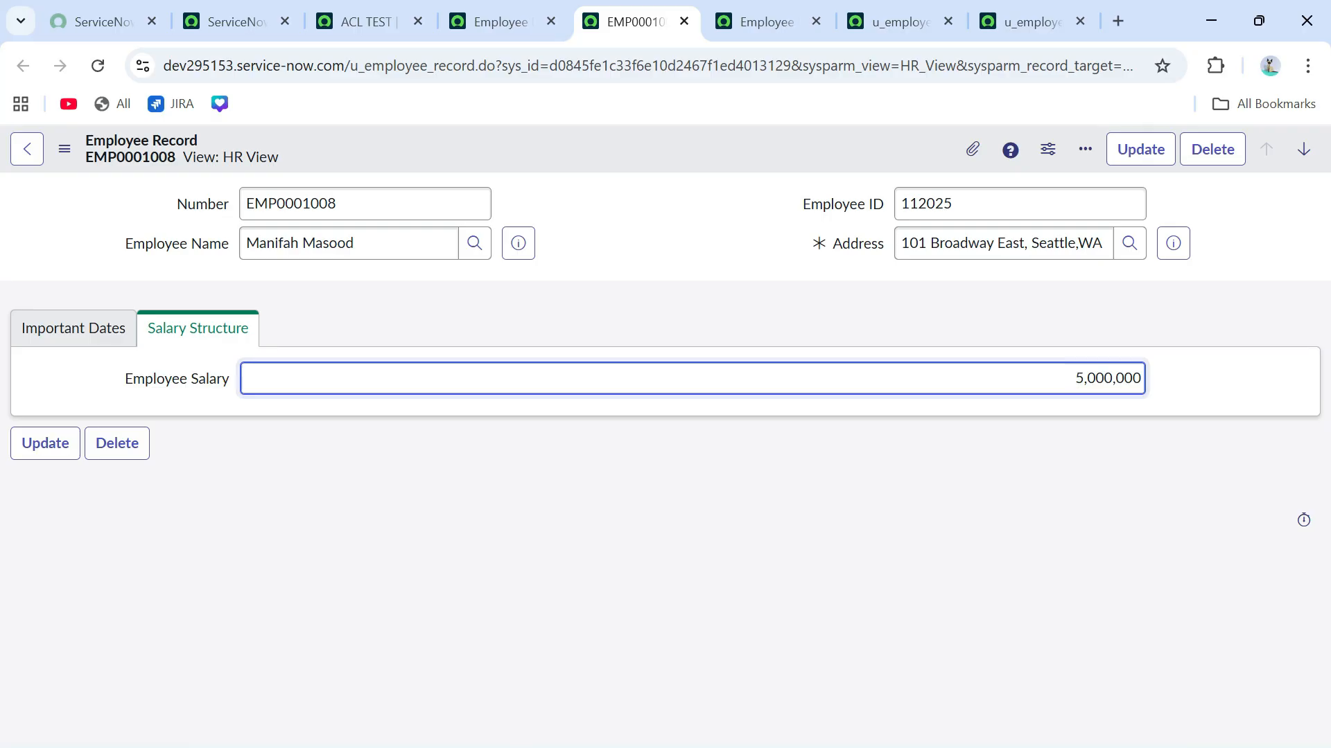
# Start a new access control on the Employee Record table with operation read and the Employee Salary field
pyautogui.hotkey('ctrl', 'Tab')
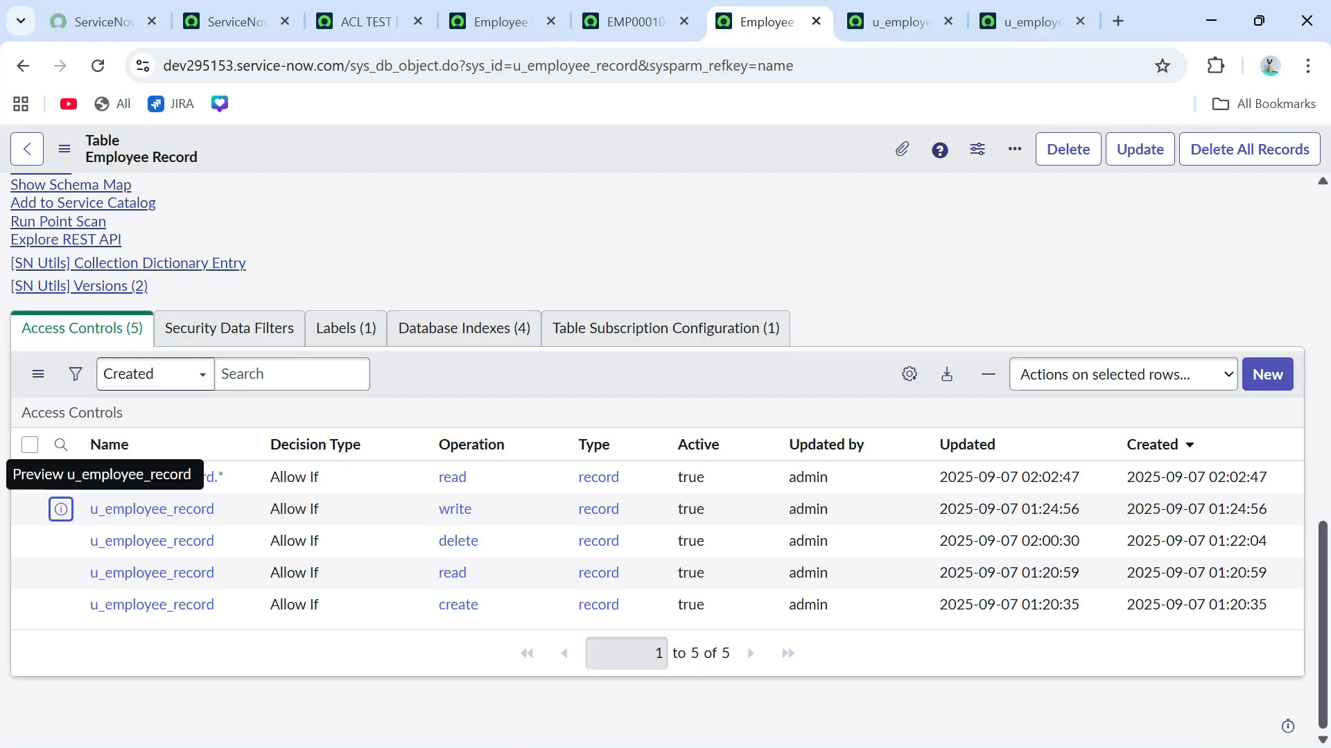
pyautogui.click(1268, 374)
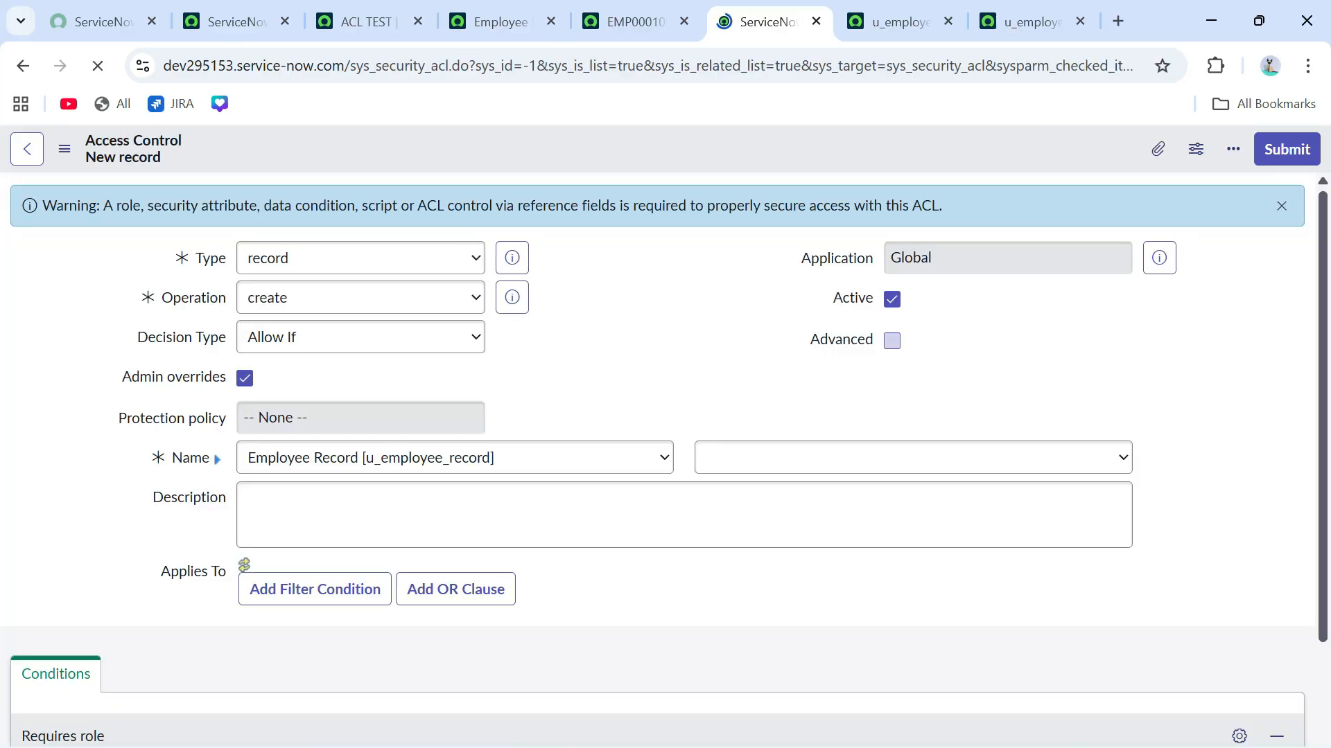
pyautogui.scroll(-1, 665, 458)
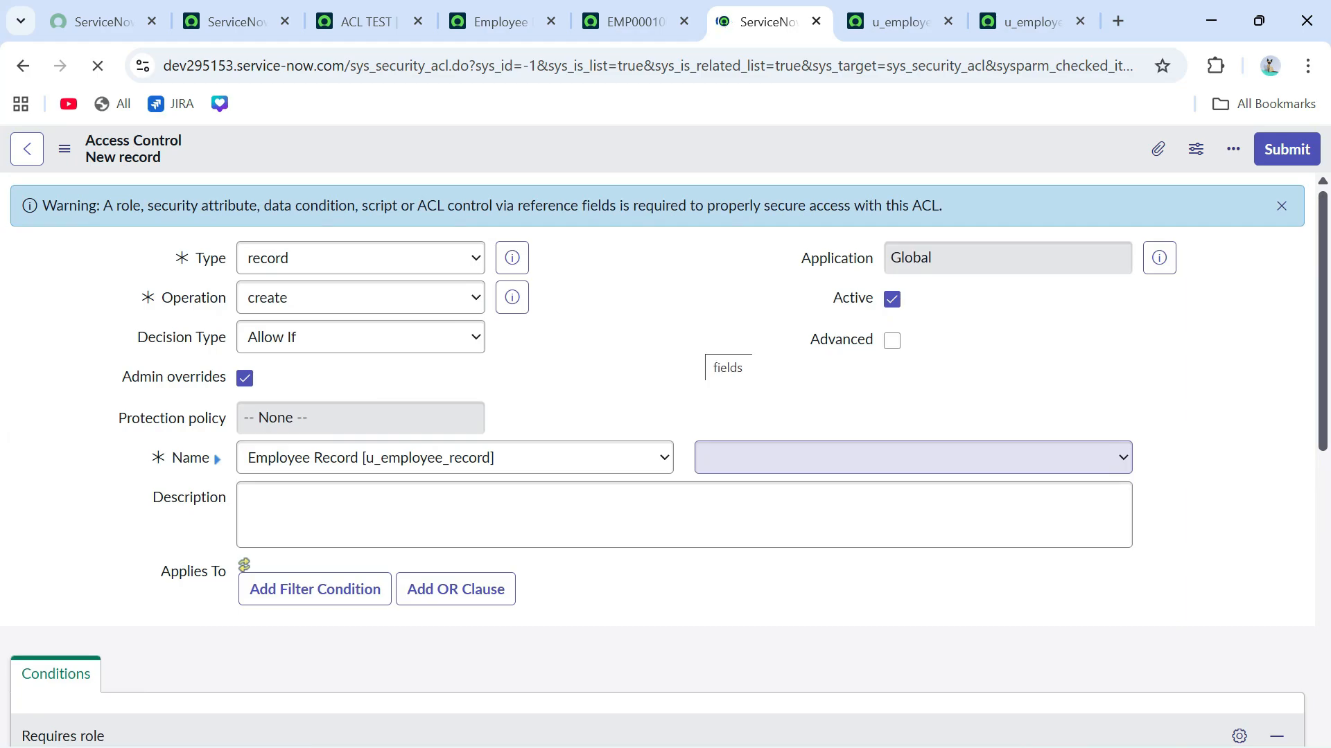
pyautogui.click(360, 298)
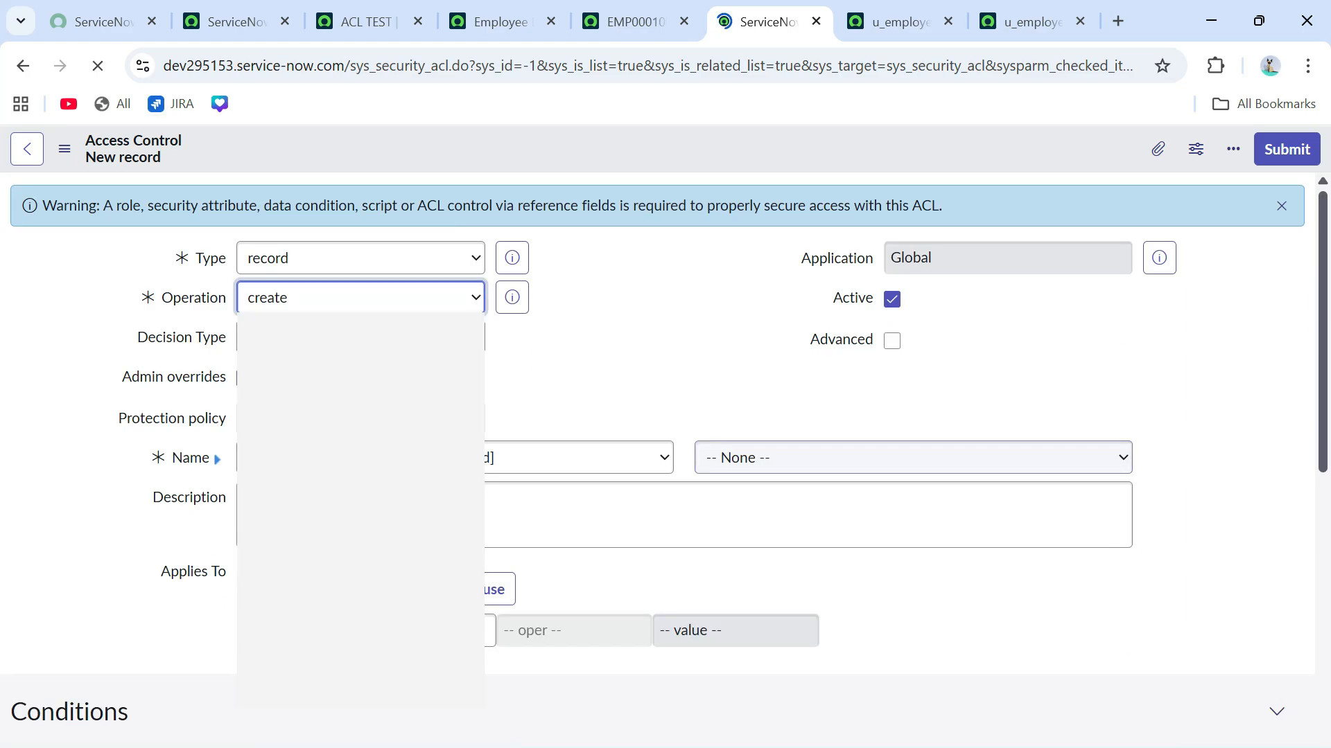
pyautogui.press('Down')
pyautogui.press('Return')
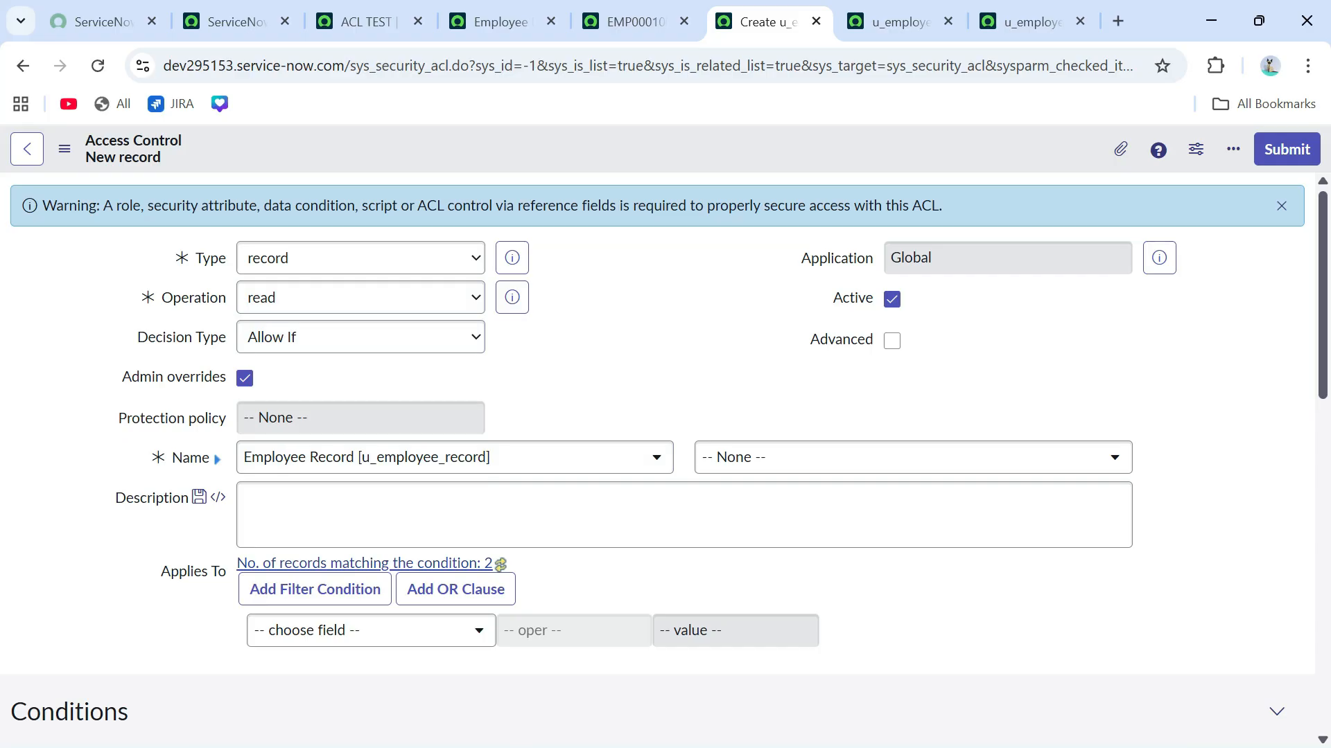
pyautogui.click(912, 457)
pyautogui.write('sal')
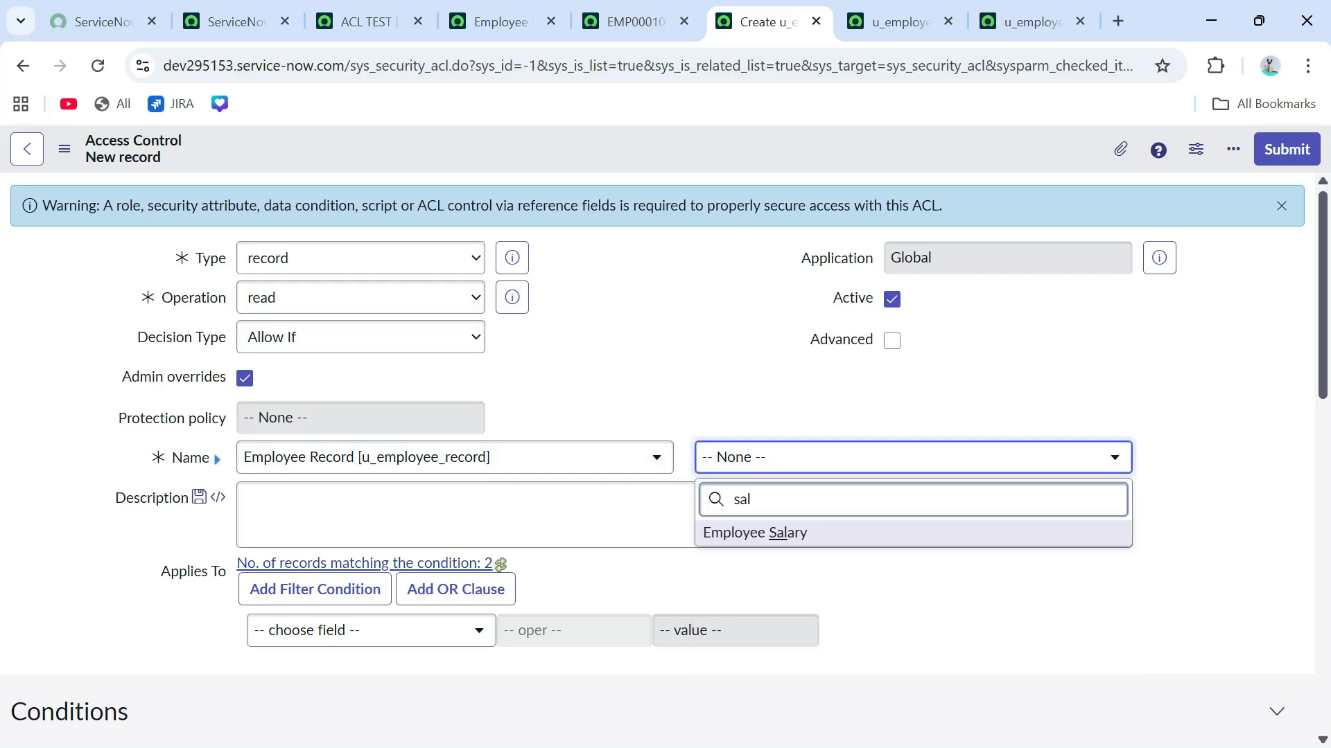
pyautogui.press('Return')
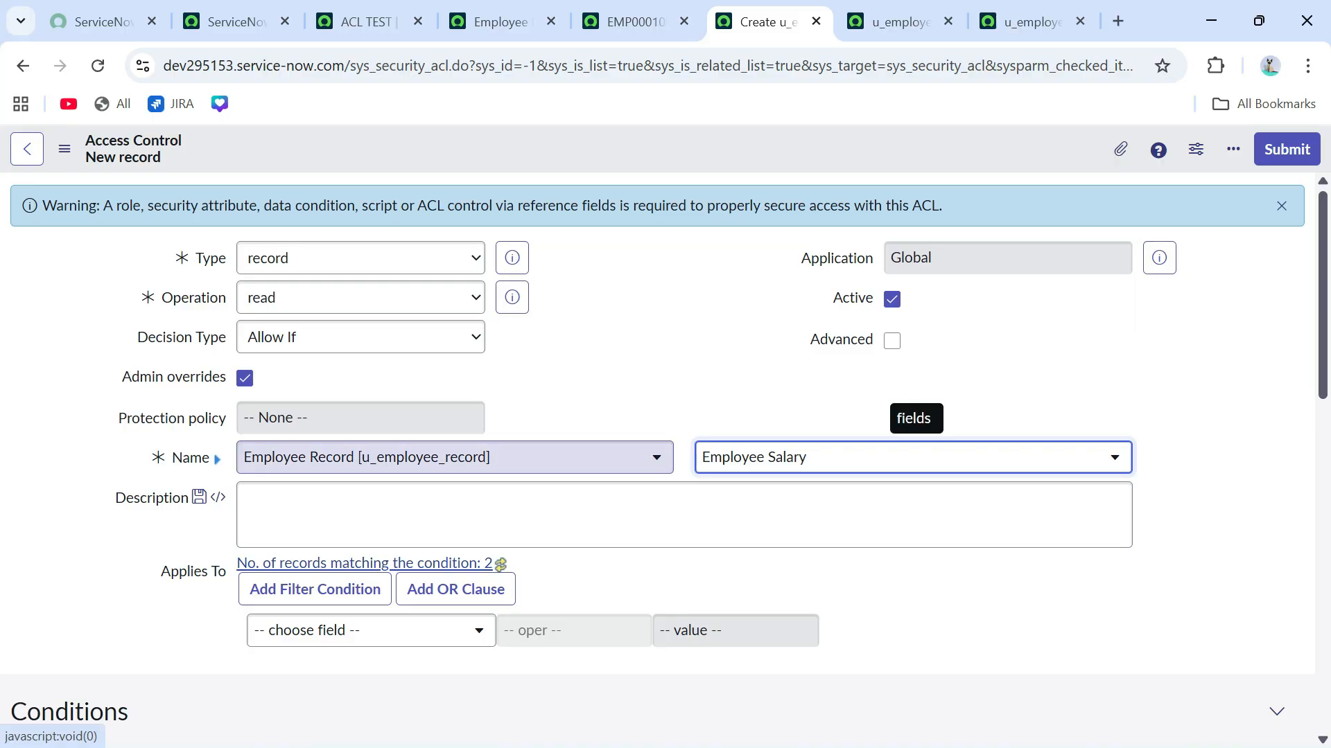
# Add emp_salary as the required role of the new access control
pyautogui.scroll(-4, 666, 416)
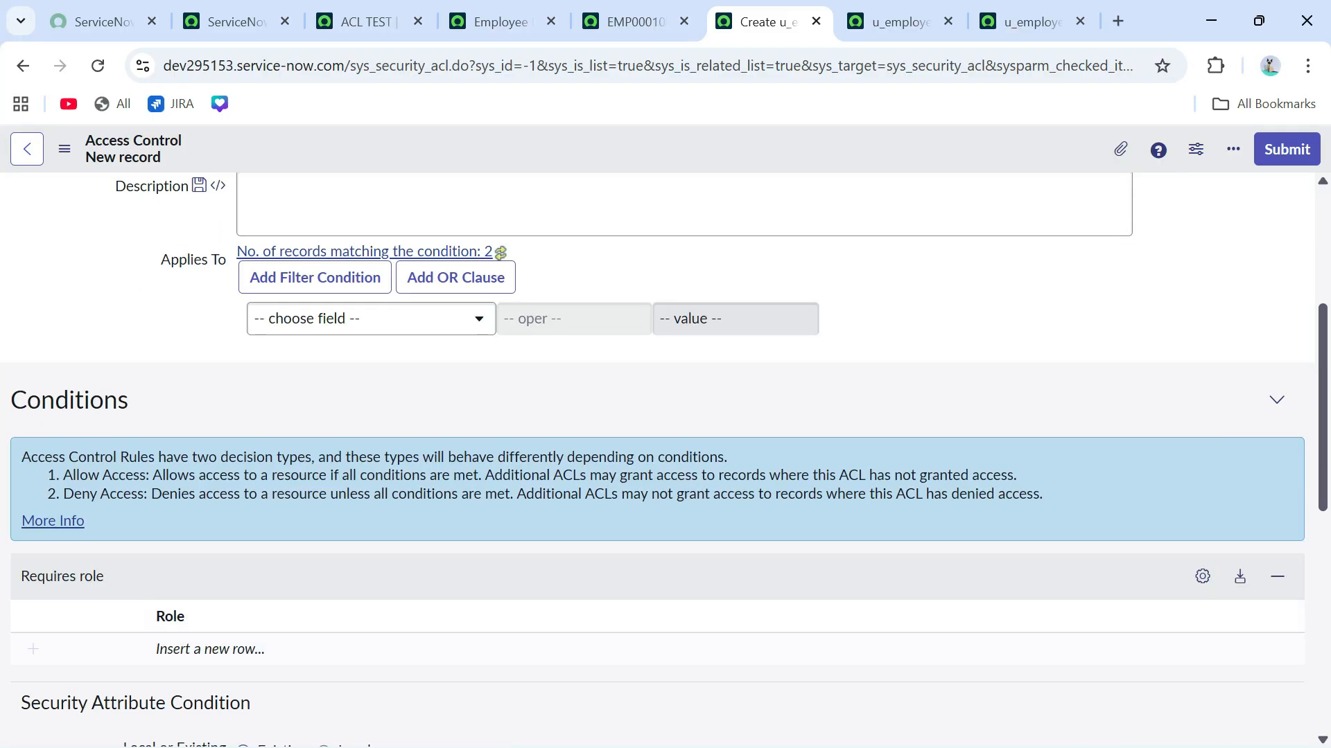
pyautogui.doubleClick(210, 649)
pyautogui.click(336, 657)
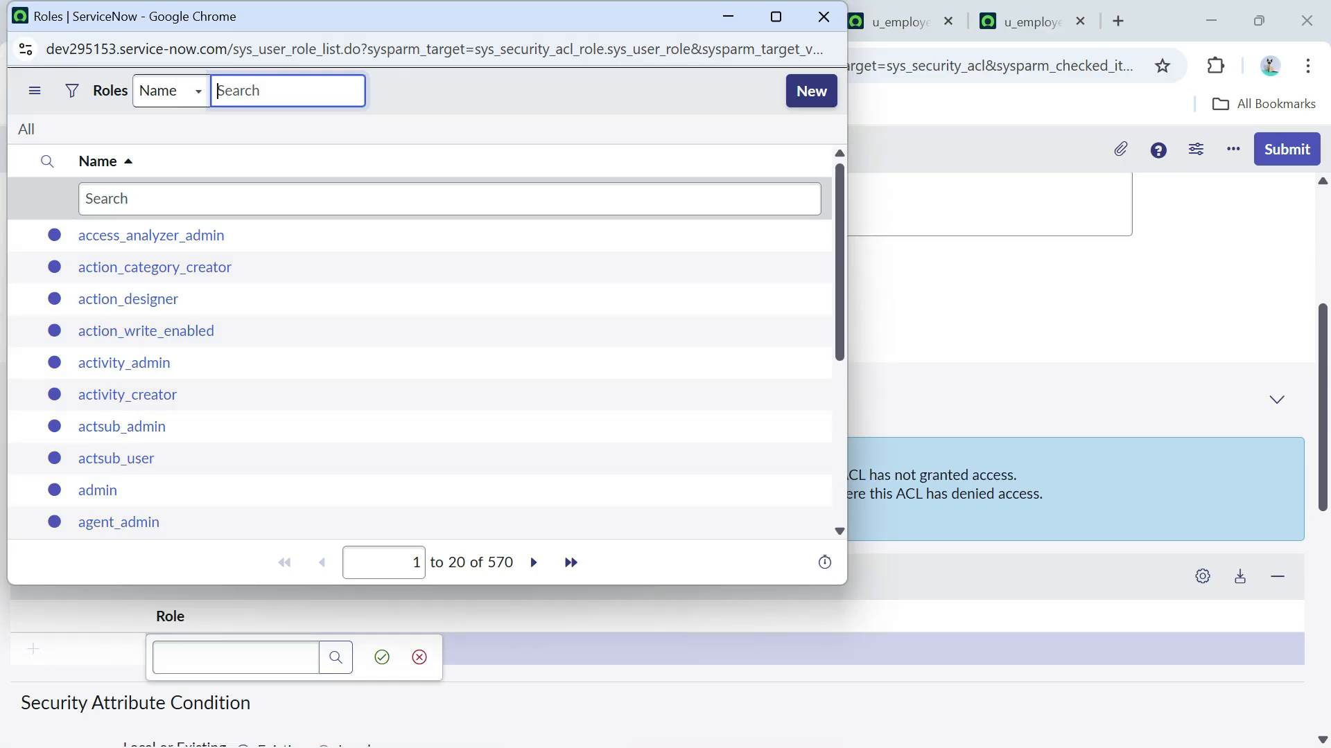
pyautogui.click(449, 199)
pyautogui.write('emp')
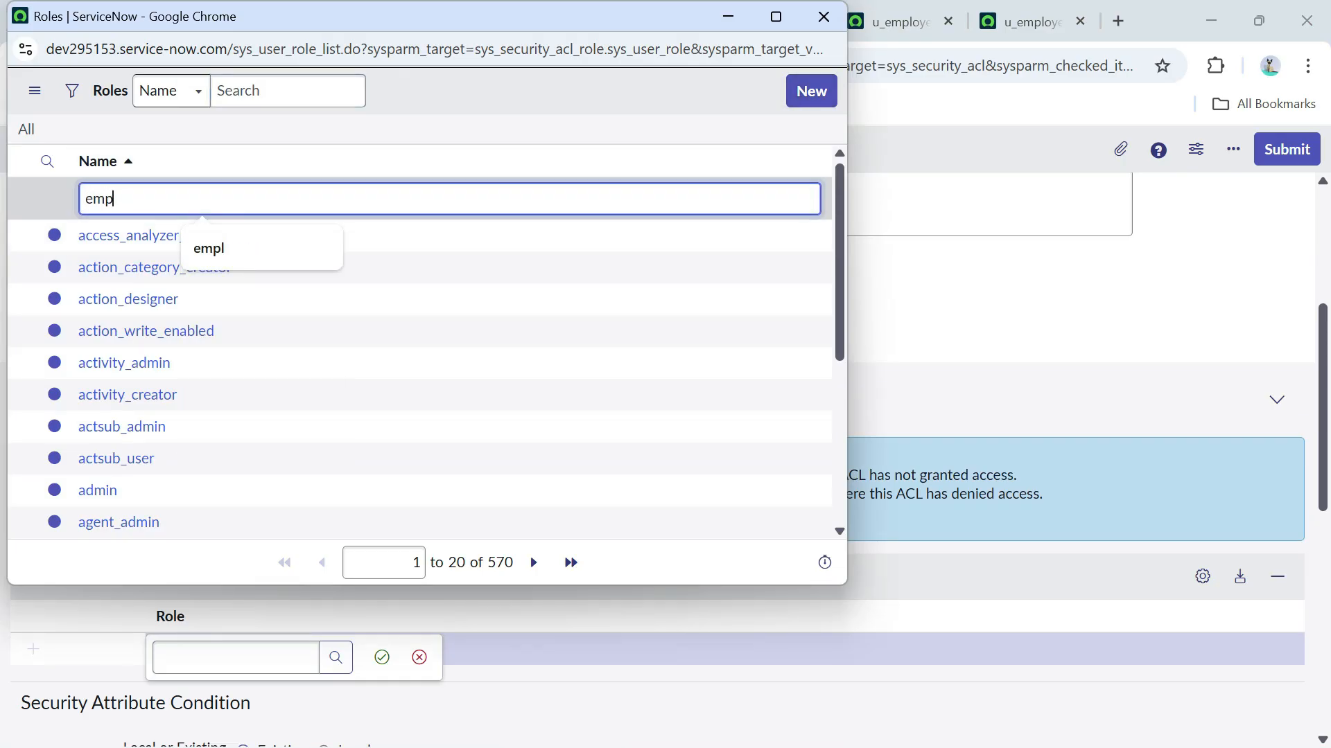
pyautogui.press('Return')
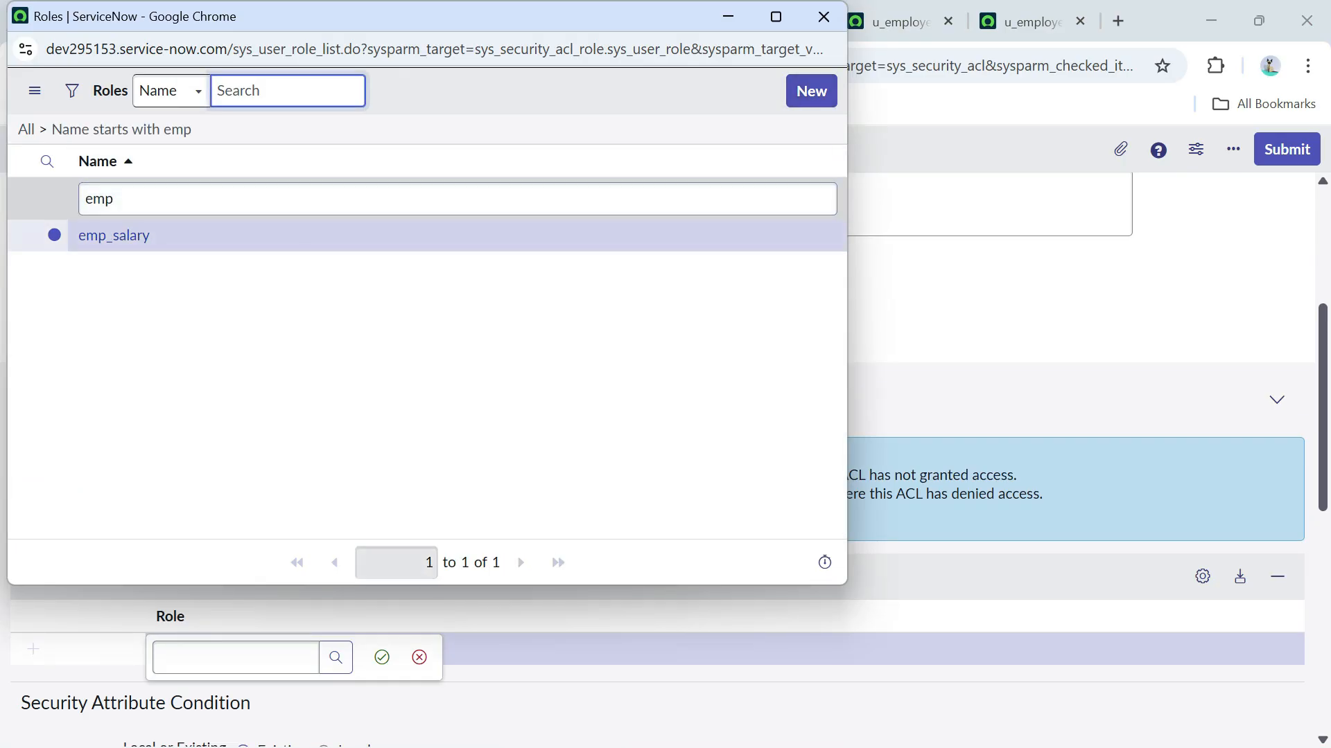
pyautogui.click(114, 234)
pyautogui.scroll(-2, 335, 657)
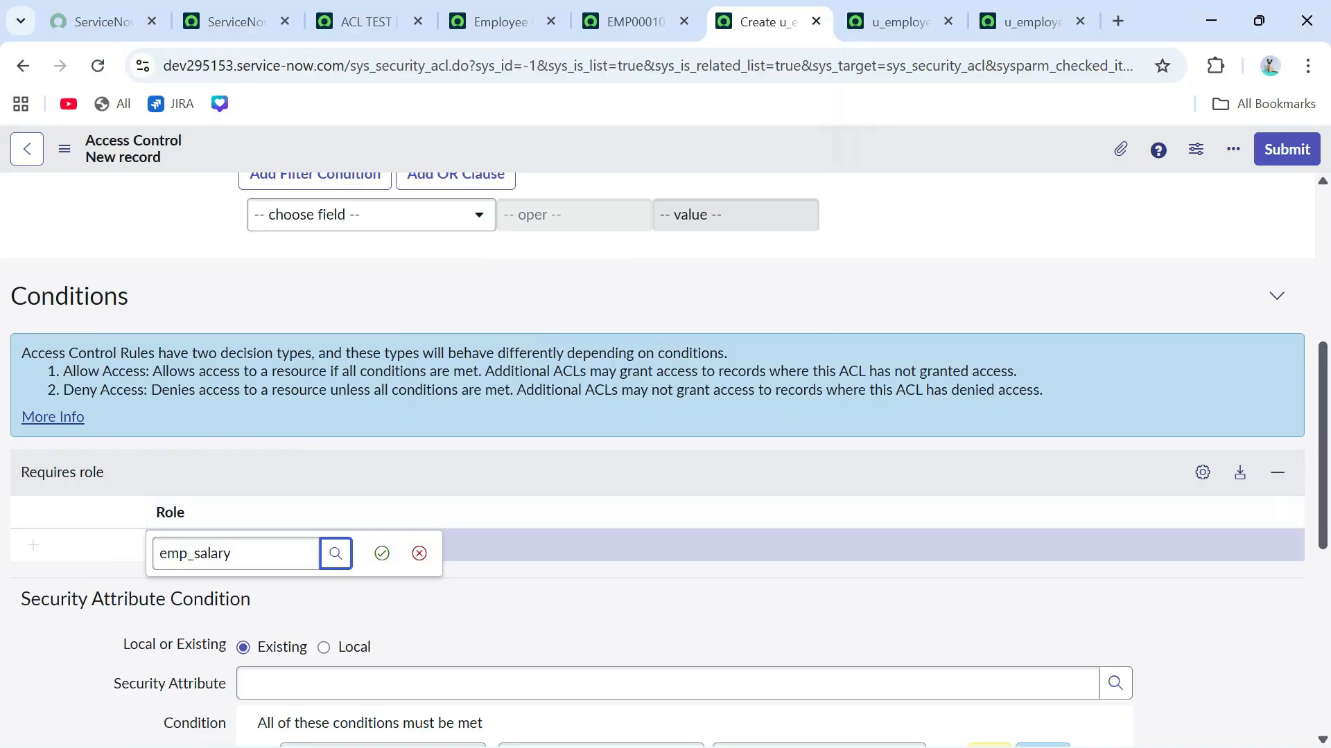
pyautogui.click(382, 553)
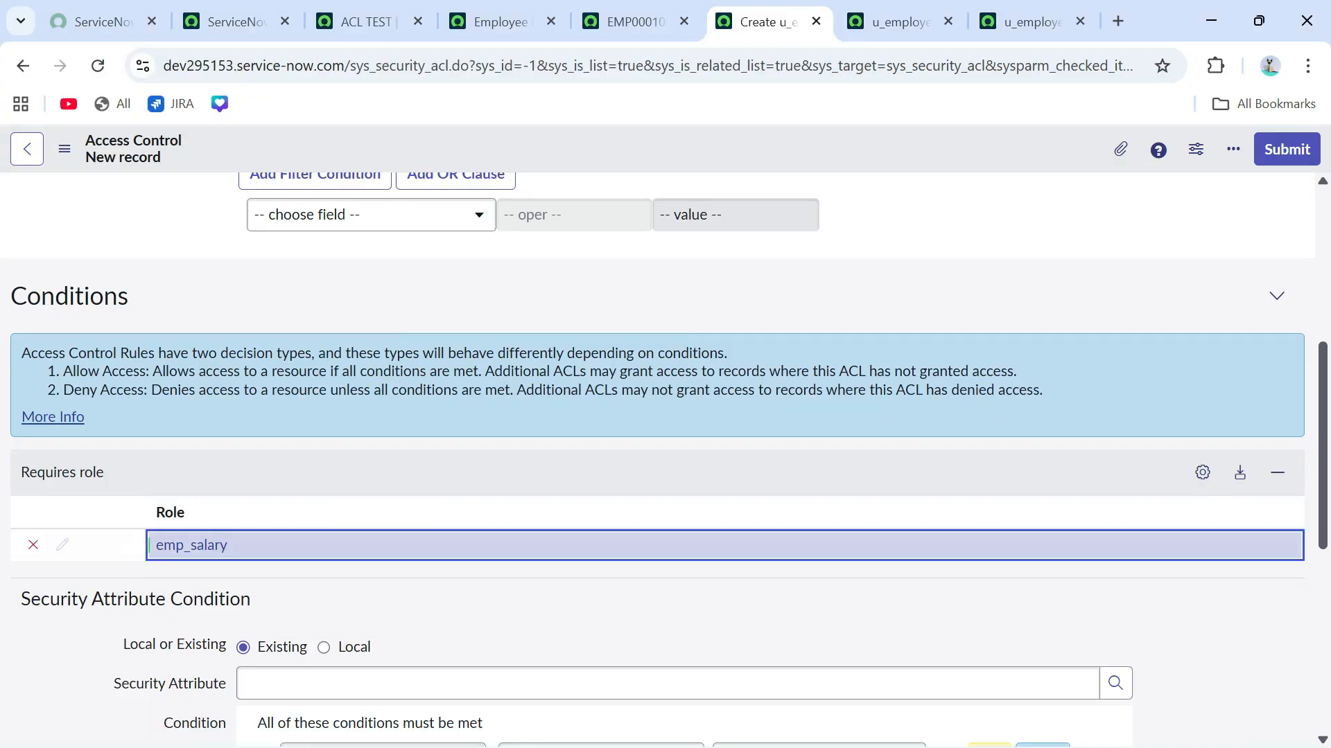
# Review the new Employee Salary read rule, save it and accept the security rules verification
pyautogui.scroll(6, 382, 553)
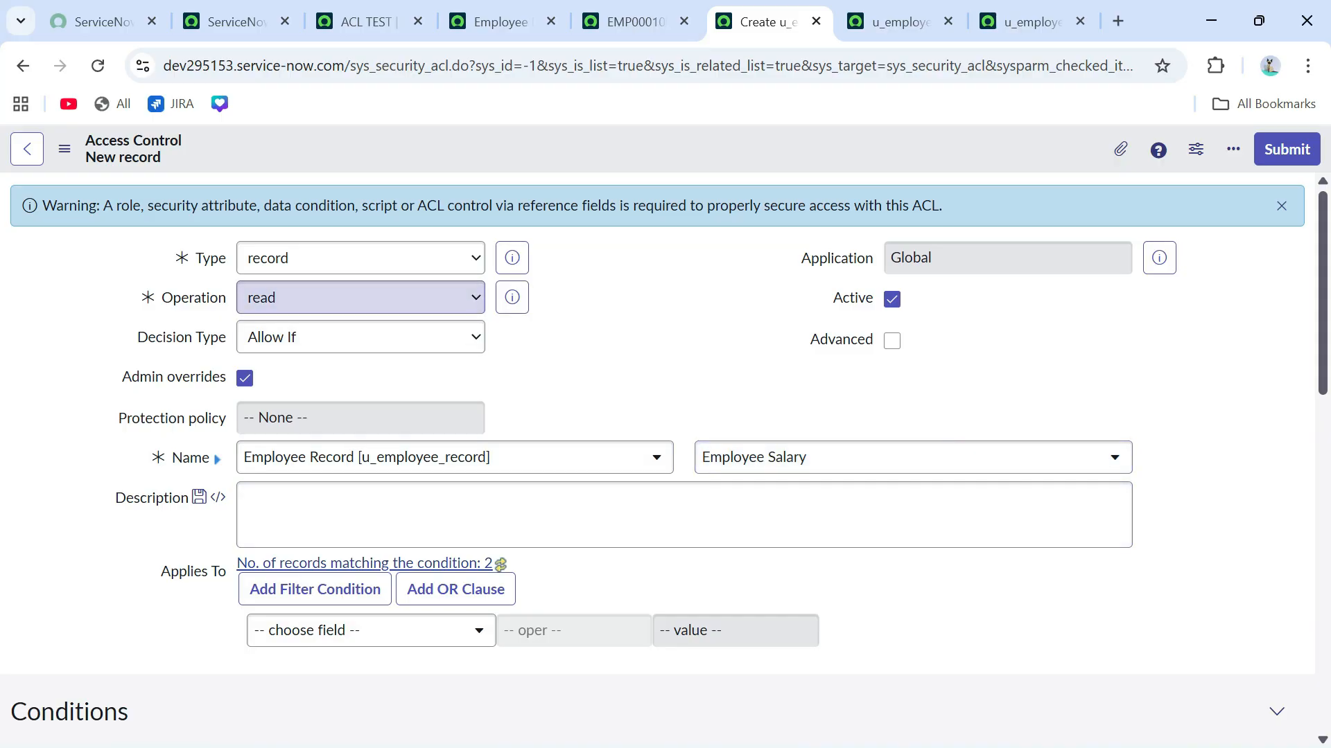
pyautogui.scroll(-5, 360, 298)
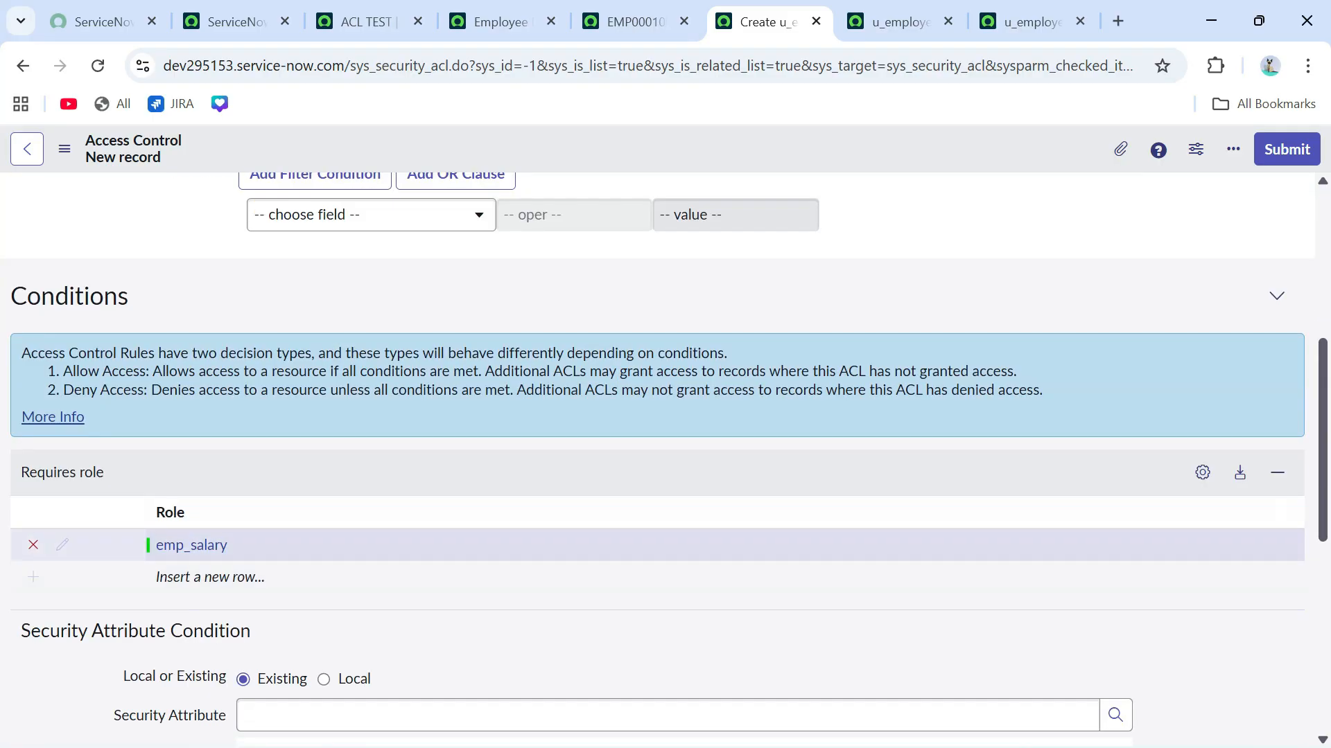
pyautogui.scroll(5, 657, 409)
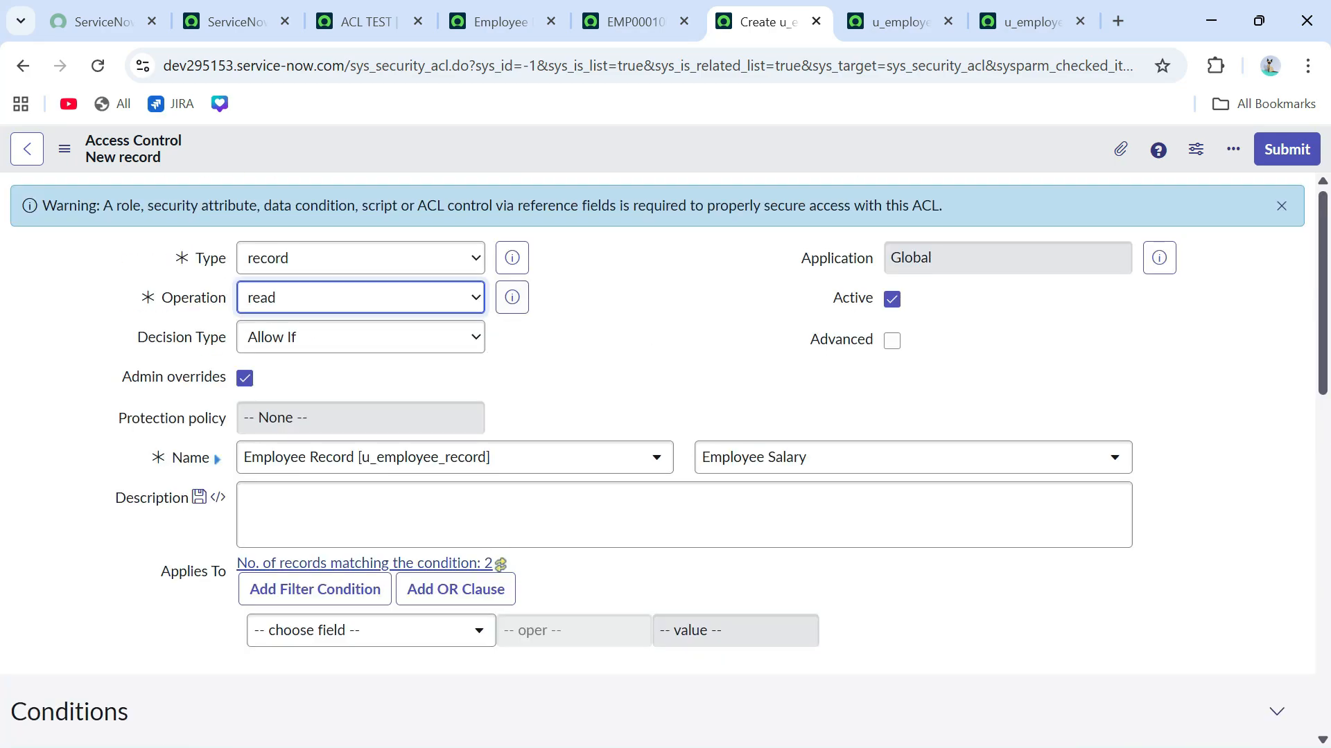
pyautogui.rightClick(666, 146)
pyautogui.click(697, 159)
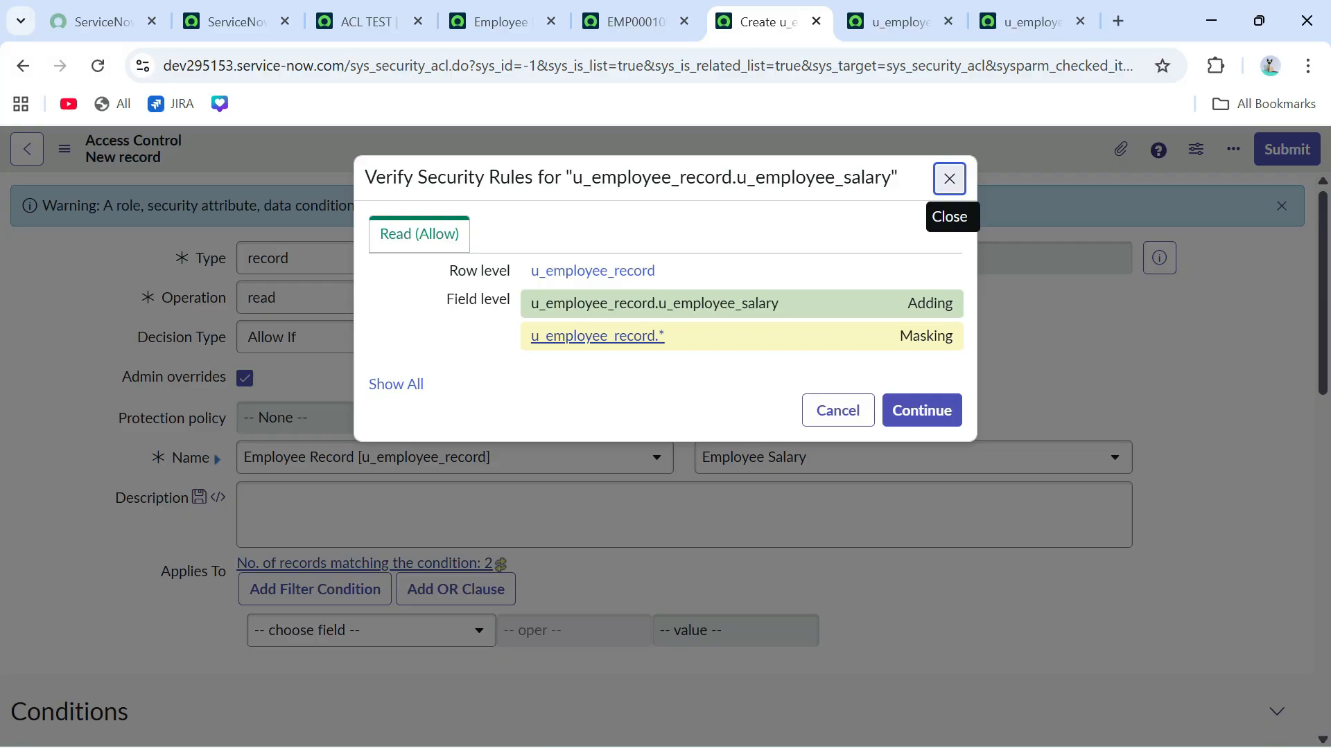
pyautogui.click(922, 411)
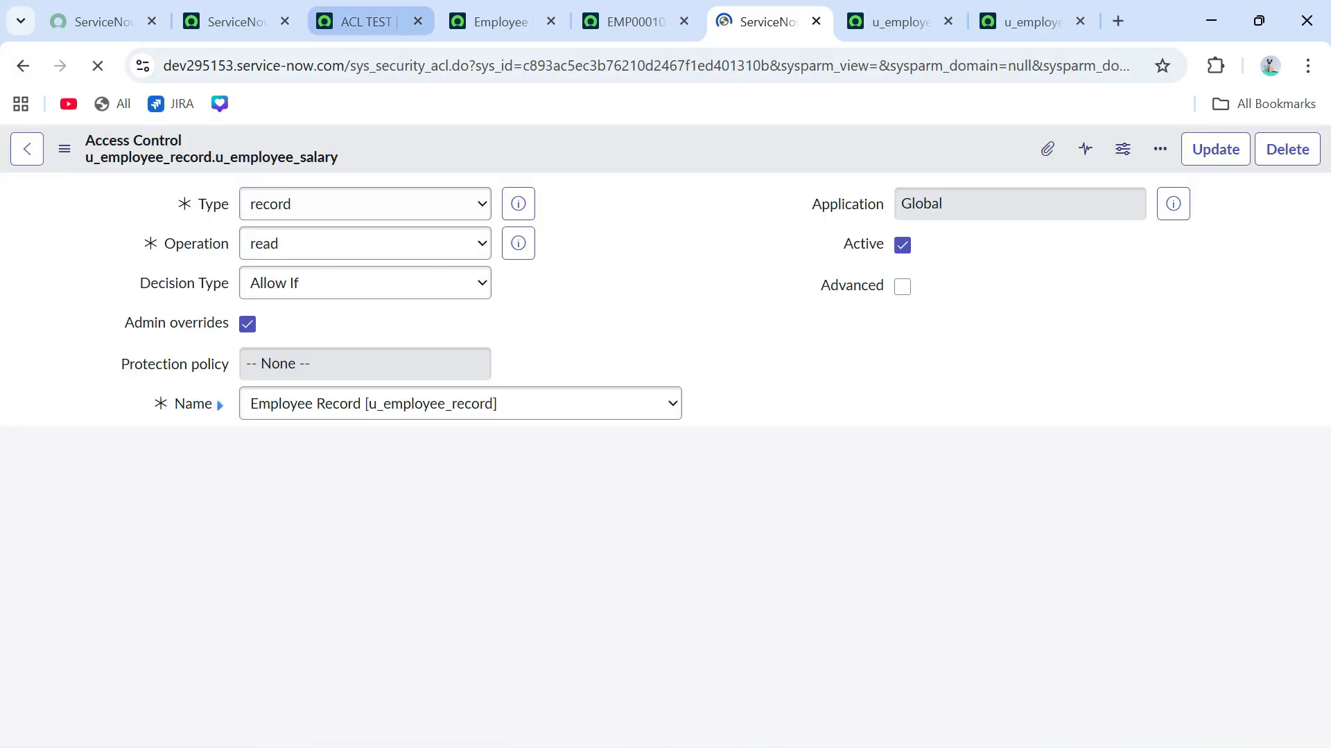
# Add the hr_manager role to the ACL TEST user's roles and save the change
pyautogui.click(366, 21)
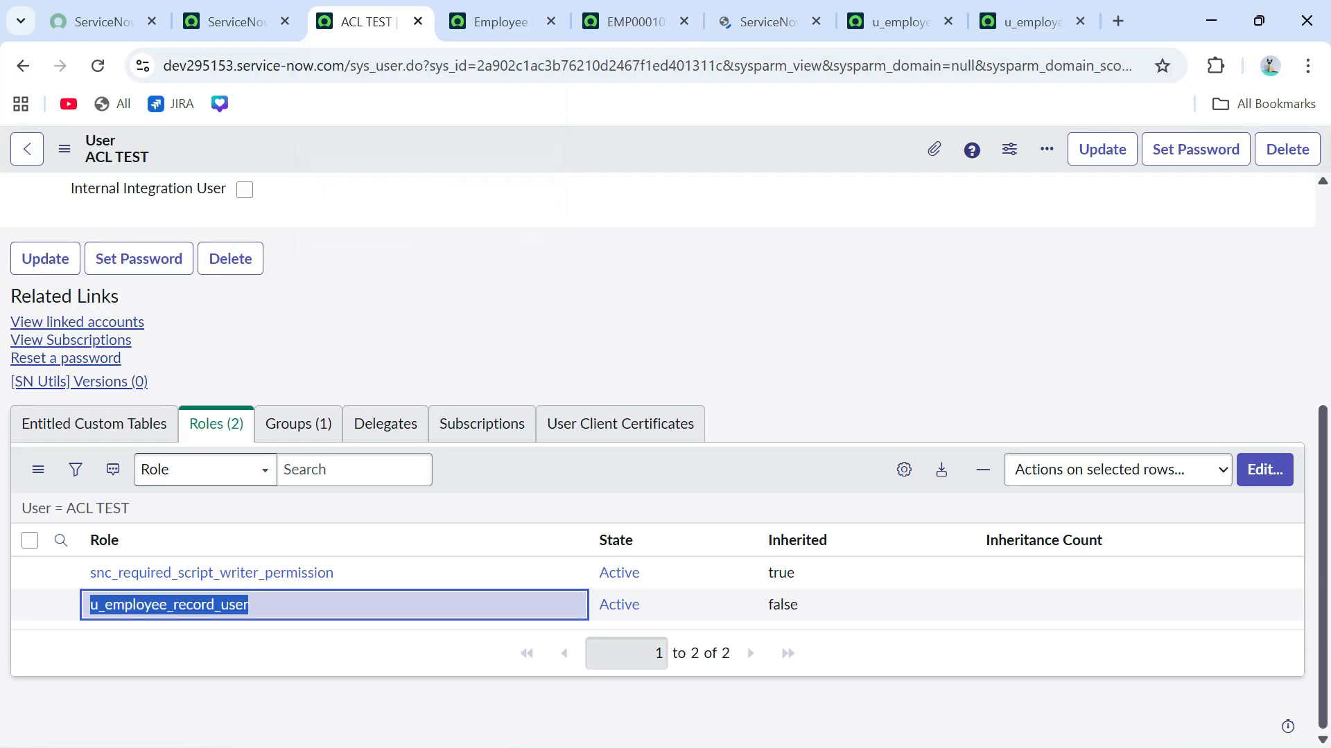
pyautogui.click(486, 312)
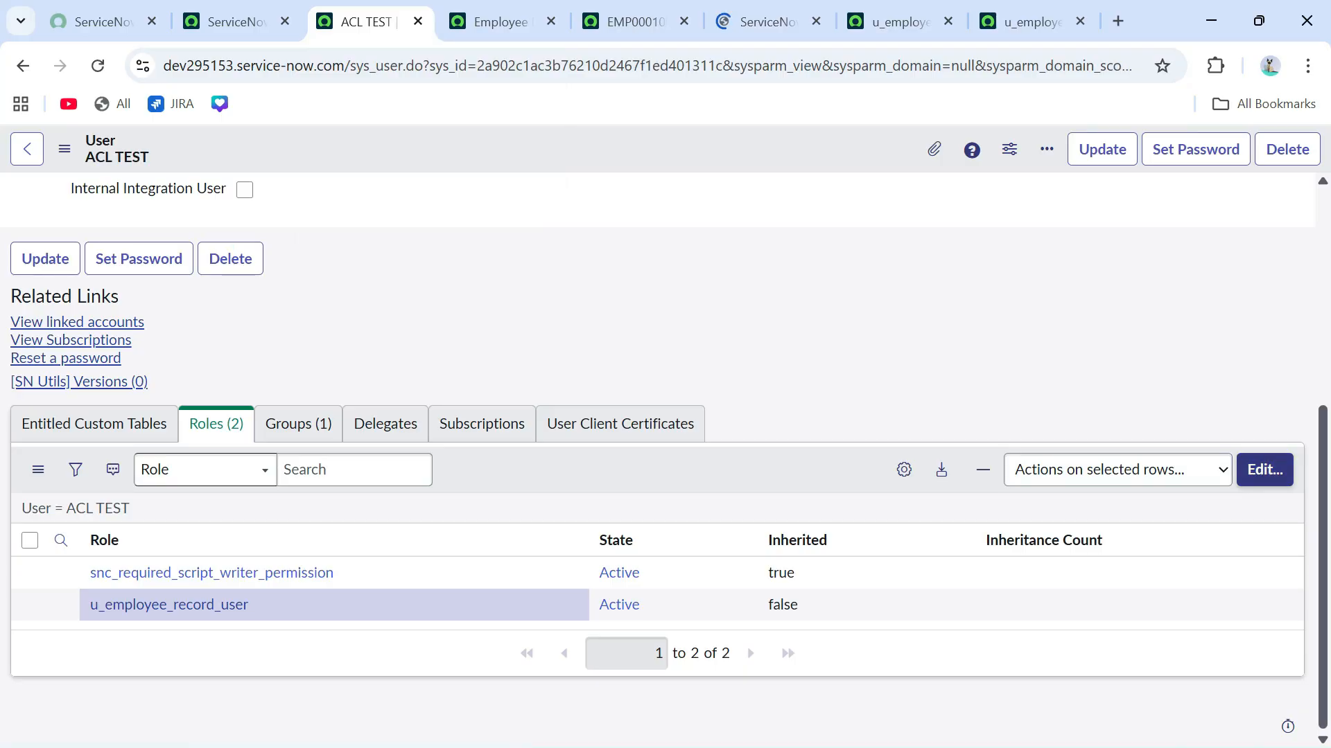
pyautogui.click(1264, 470)
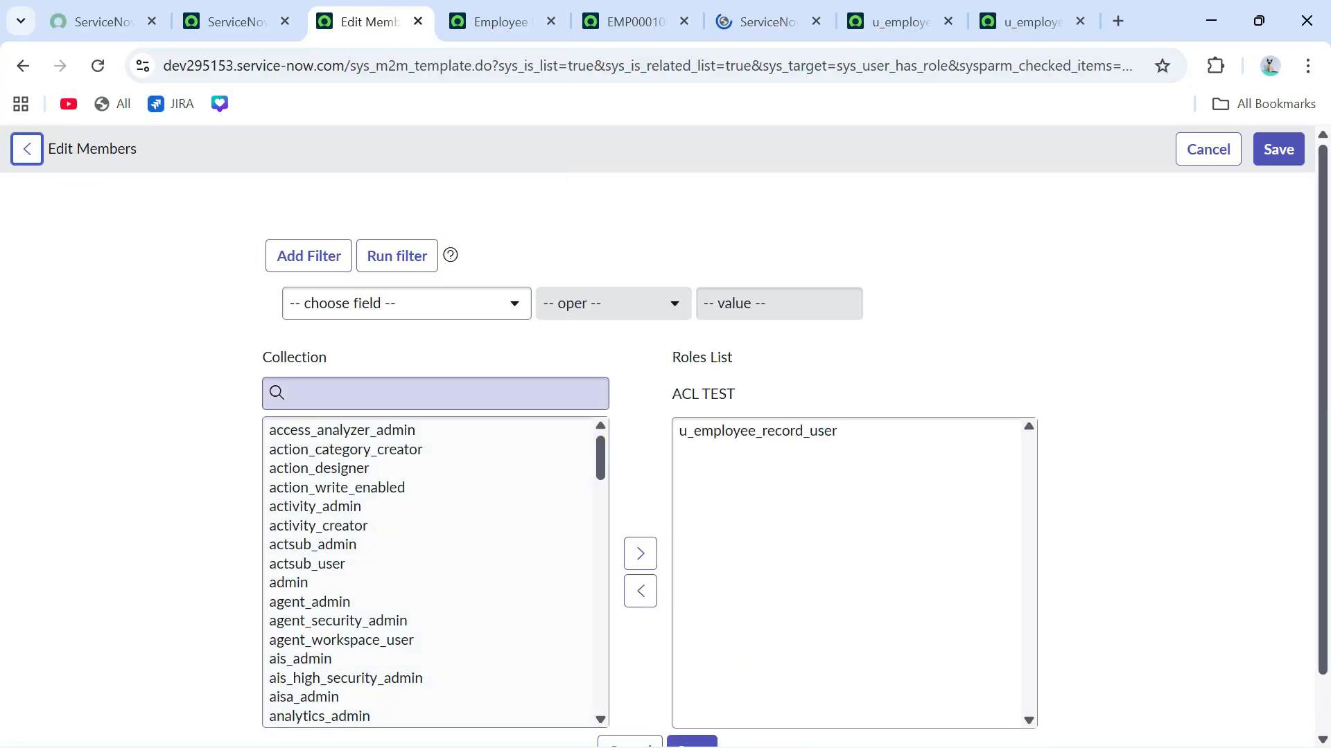
pyautogui.write('hr_man')
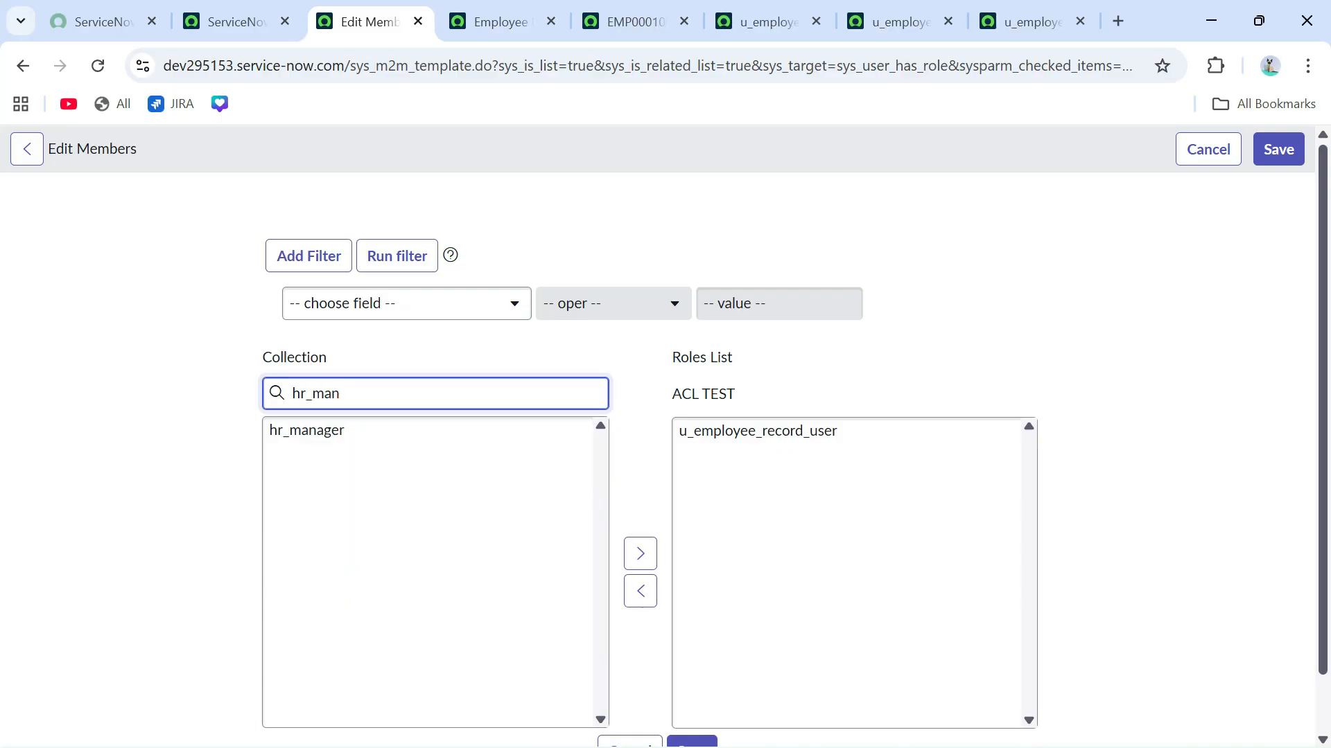
pyautogui.click(307, 431)
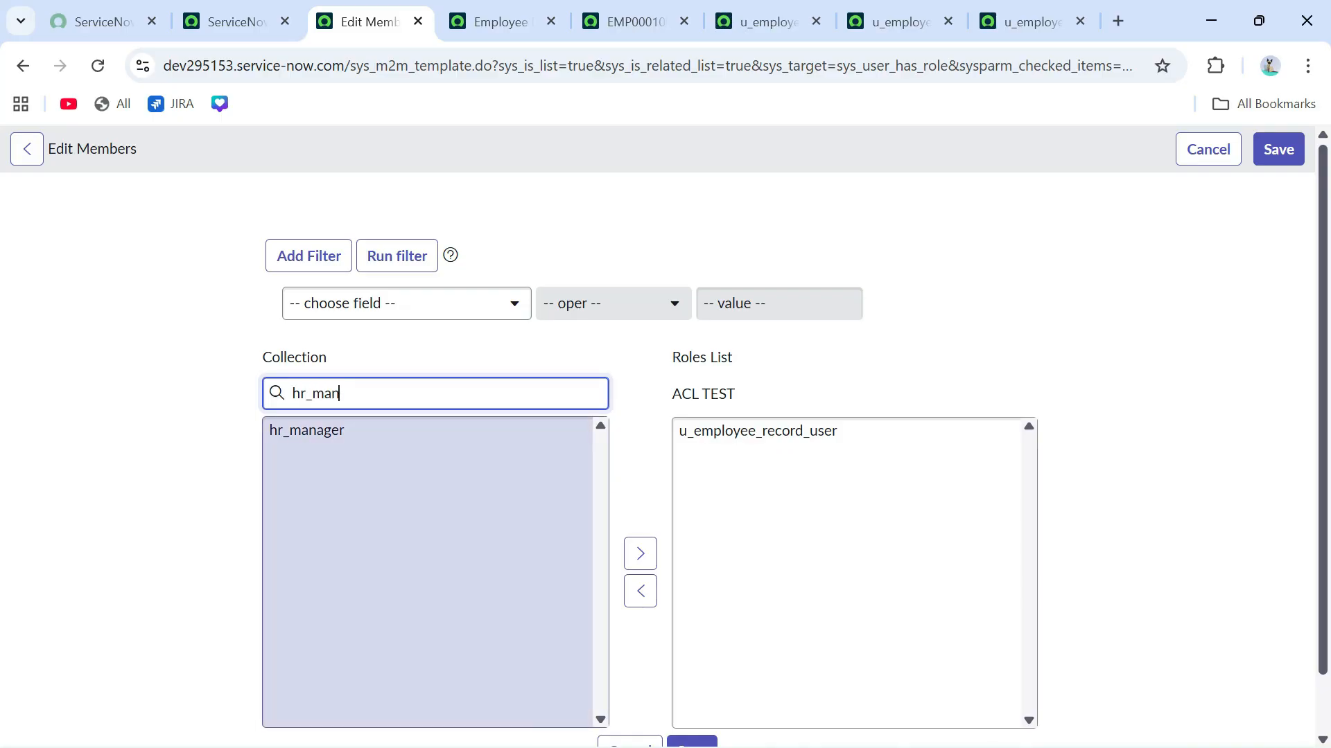
pyautogui.click(633, 553)
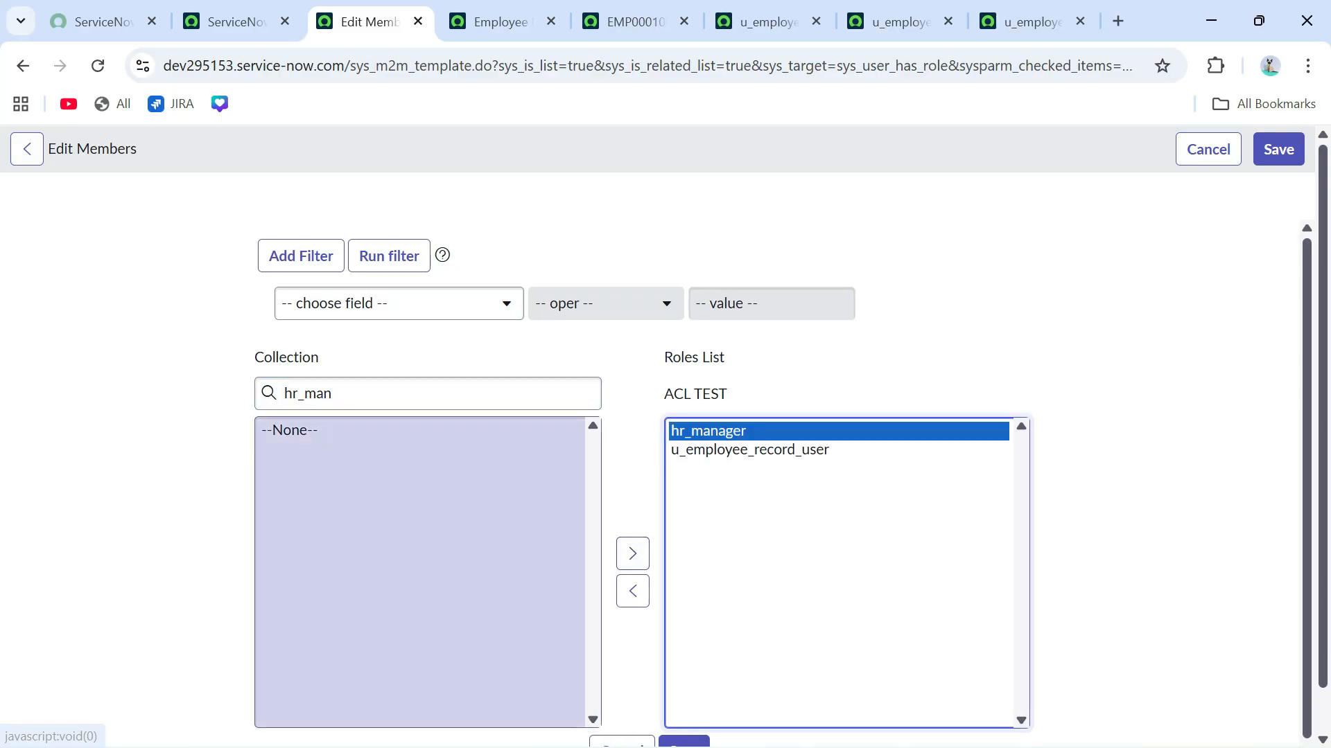
pyautogui.scroll(-1, 651, 610)
pyautogui.click(684, 709)
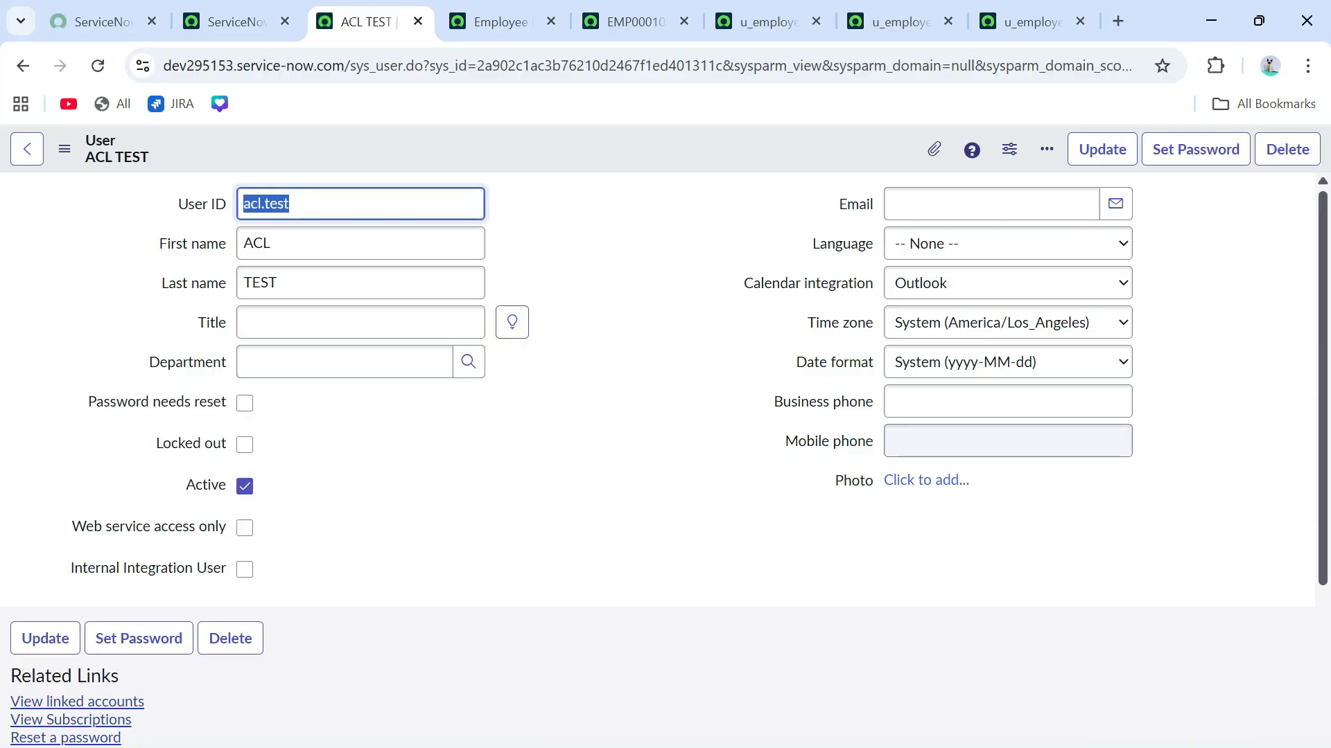
# Impersonate the ACL TEST user from the recent impersonations
pyautogui.click(236, 22)
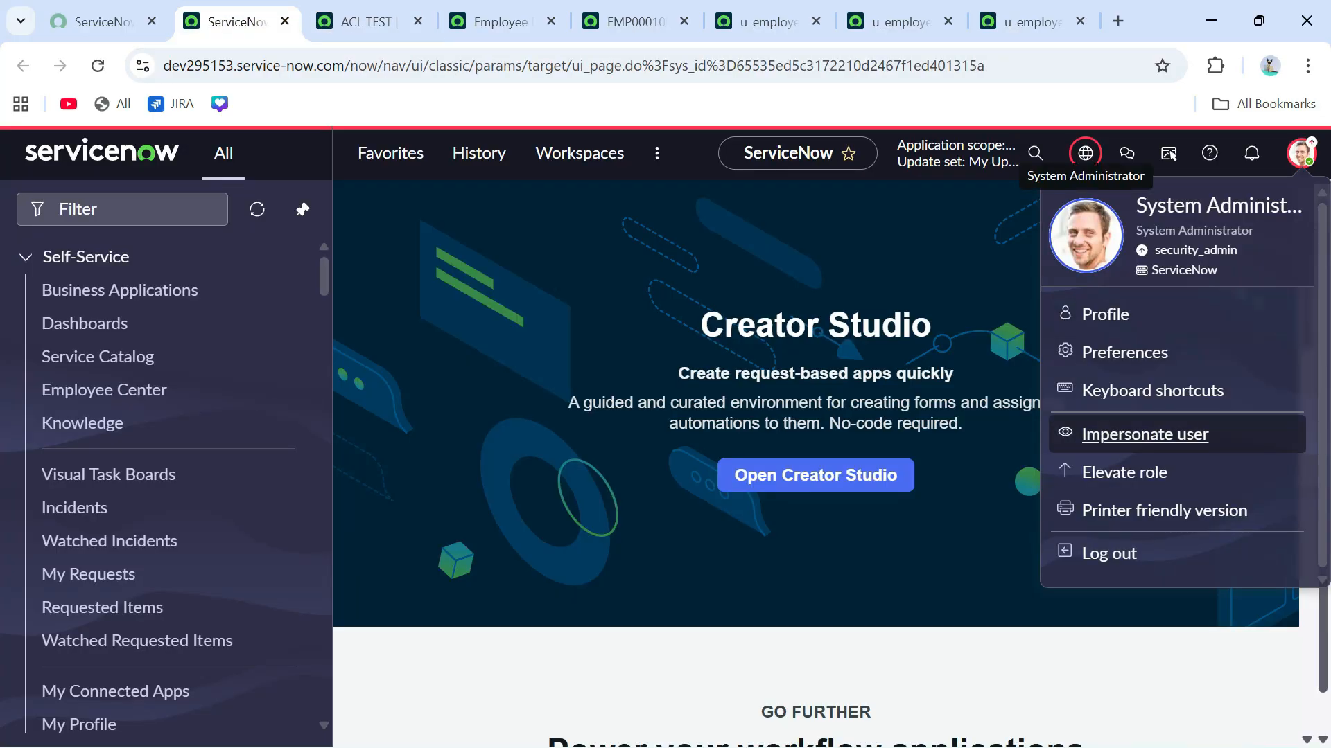
pyautogui.click(1145, 435)
pyautogui.click(665, 481)
pyautogui.click(869, 576)
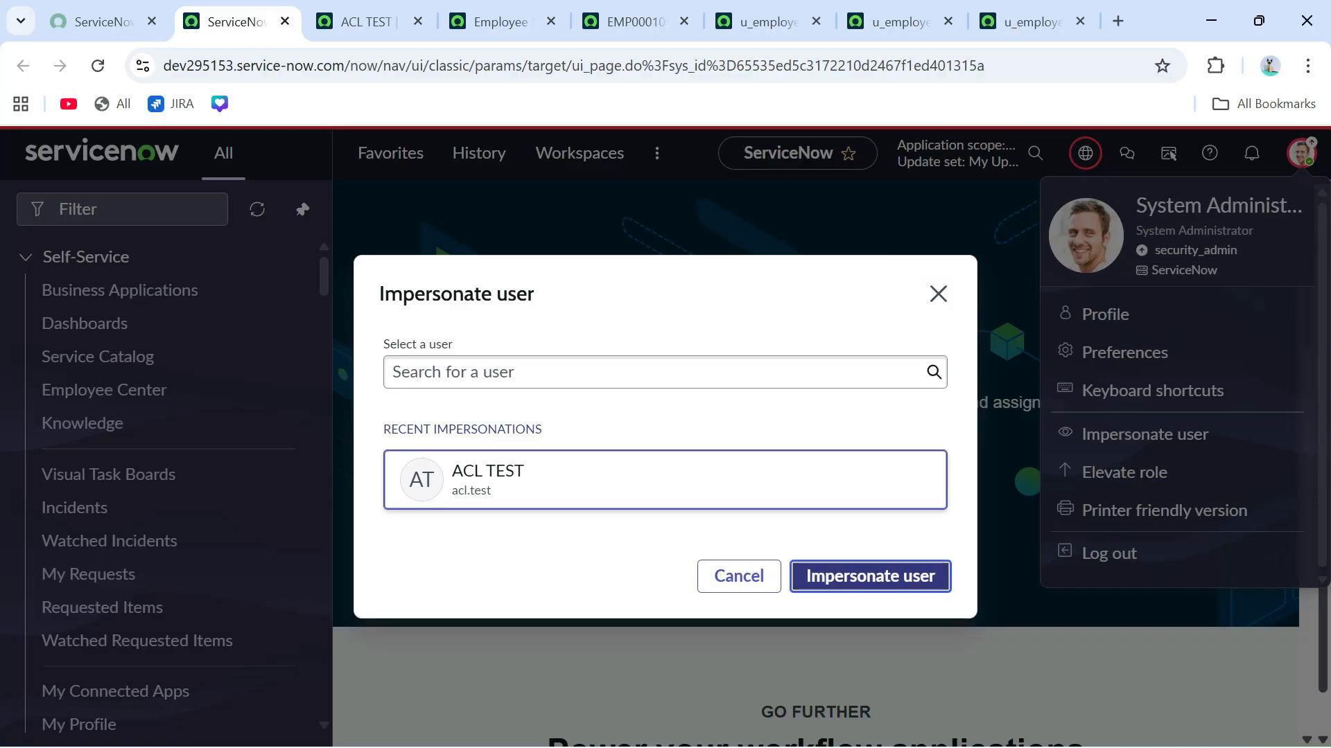
# Reload record EMP0001008 and the Employee Records list, and check whether Employee Salary is shown to the impersonated user
pyautogui.click(762, 21)
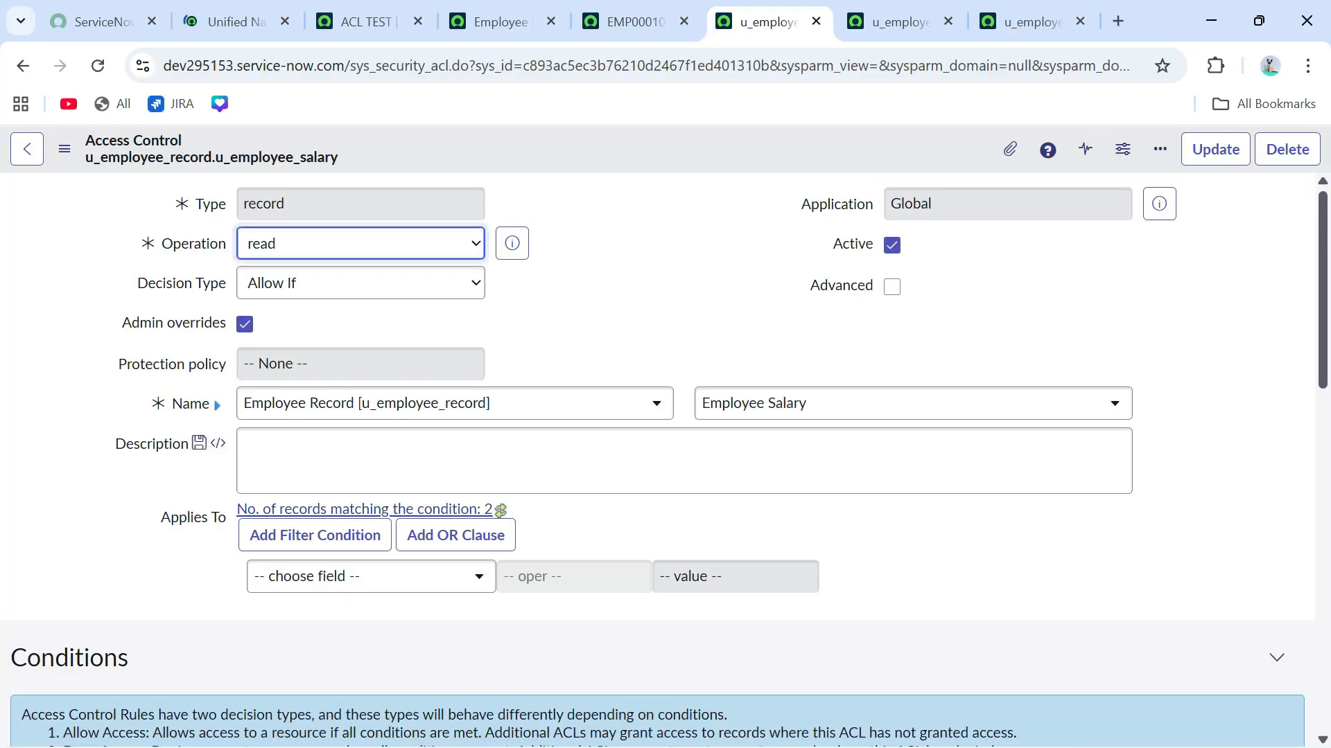
pyautogui.click(635, 21)
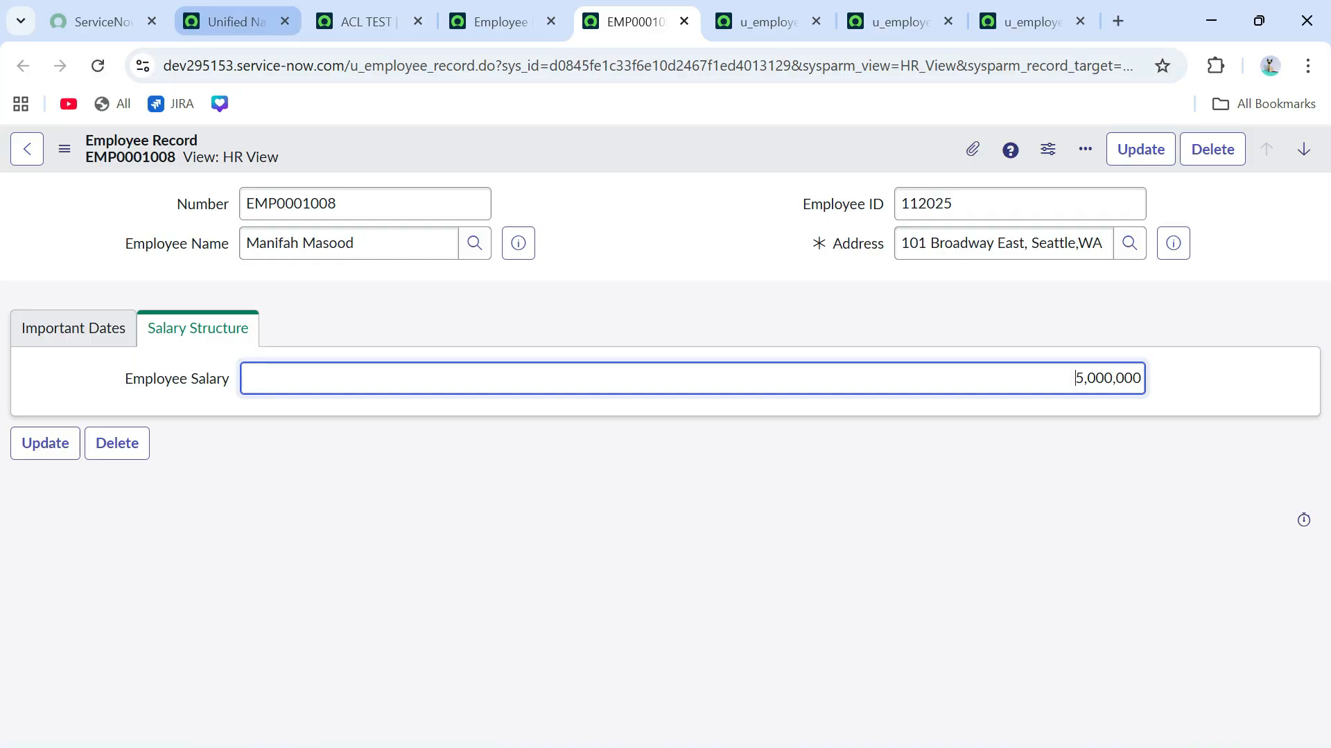
pyautogui.click(97, 65)
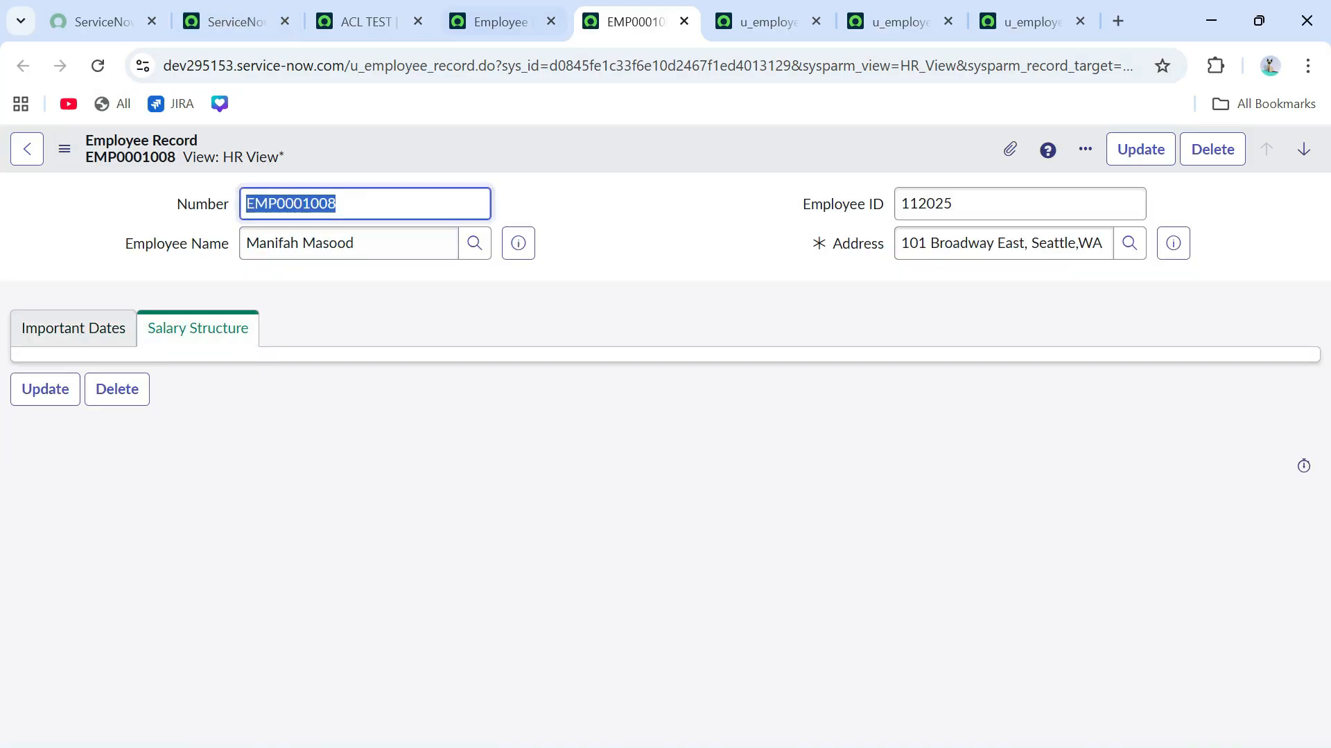
pyautogui.click(498, 22)
pyautogui.click(97, 65)
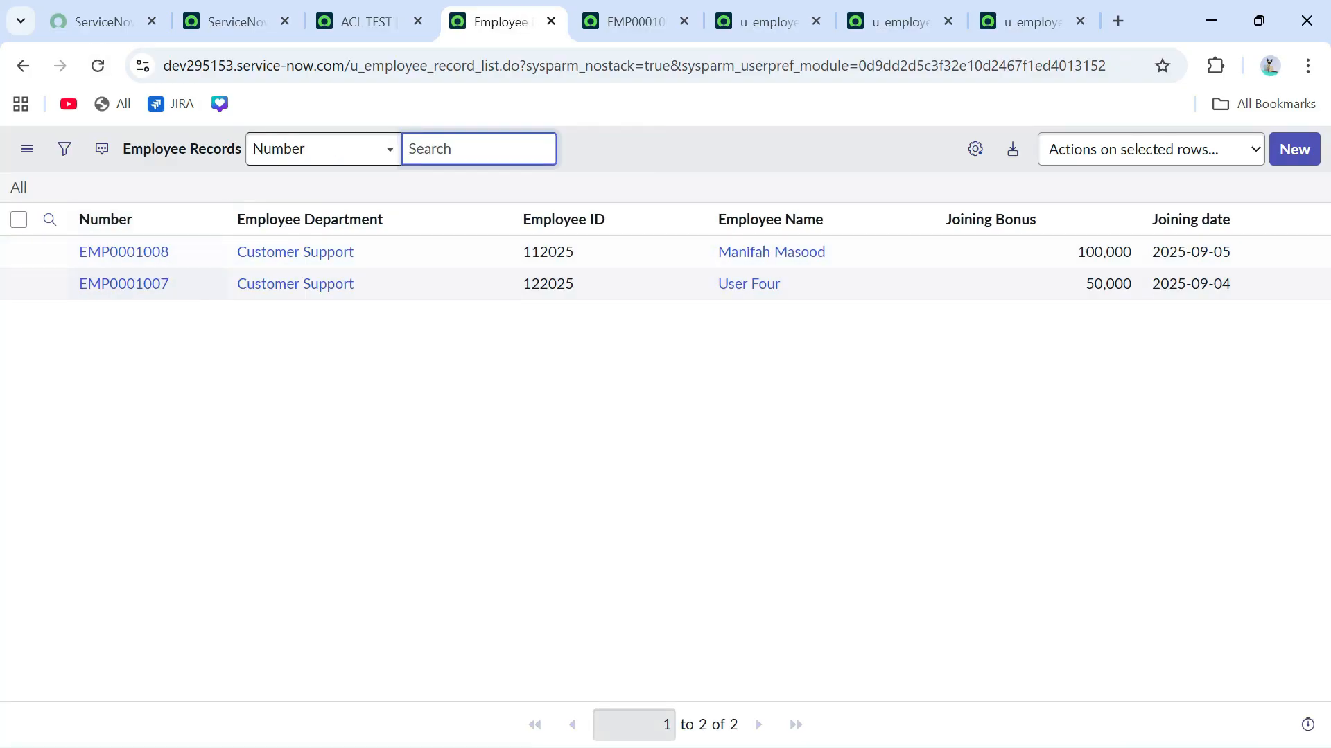
pyautogui.click(634, 21)
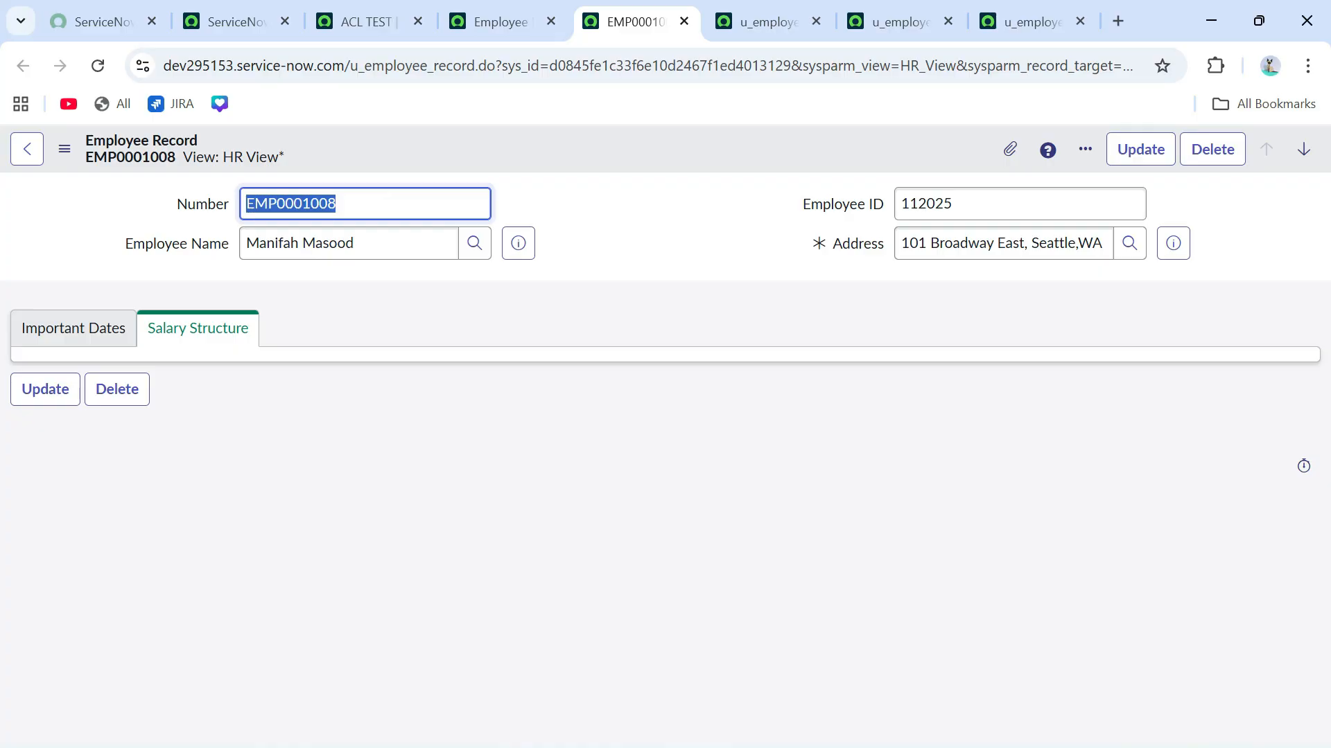
# Examine the u_employee_record.* read rule, including its required role, conditions and field setting
pyautogui.click(1034, 22)
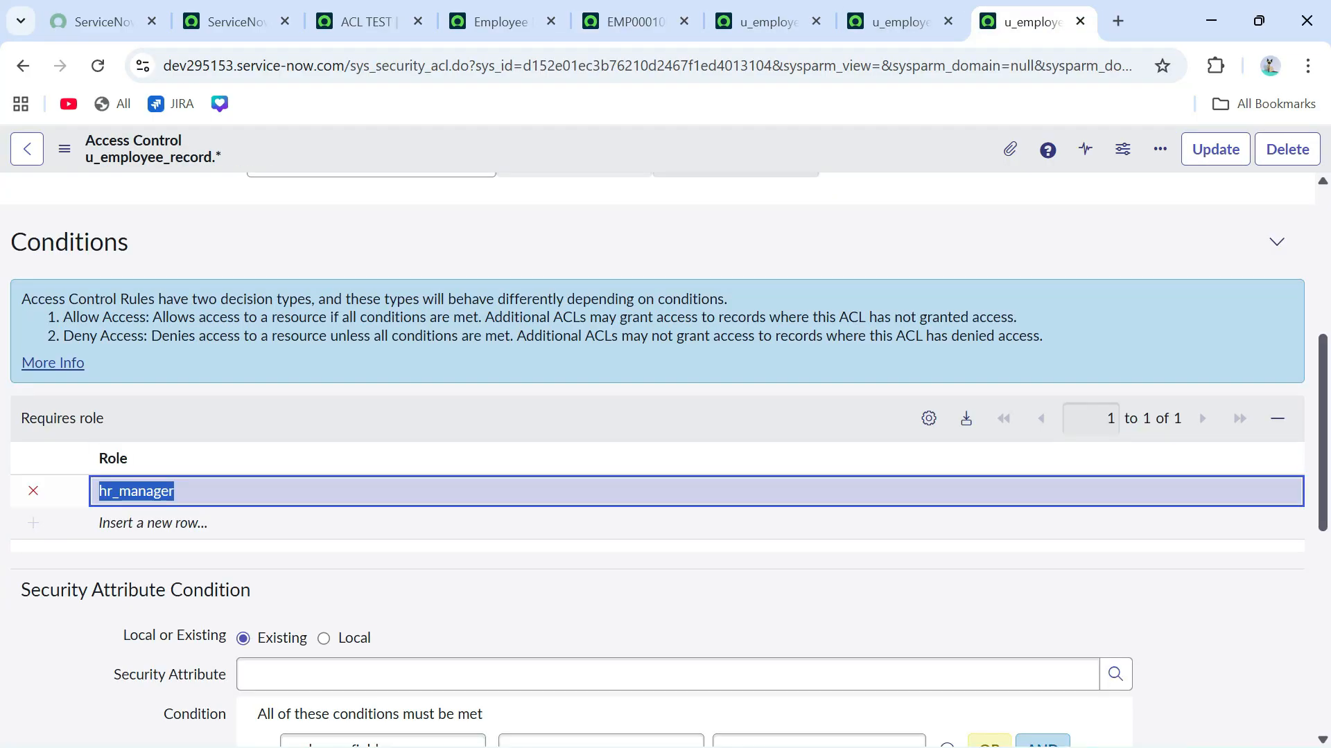
pyautogui.click(658, 568)
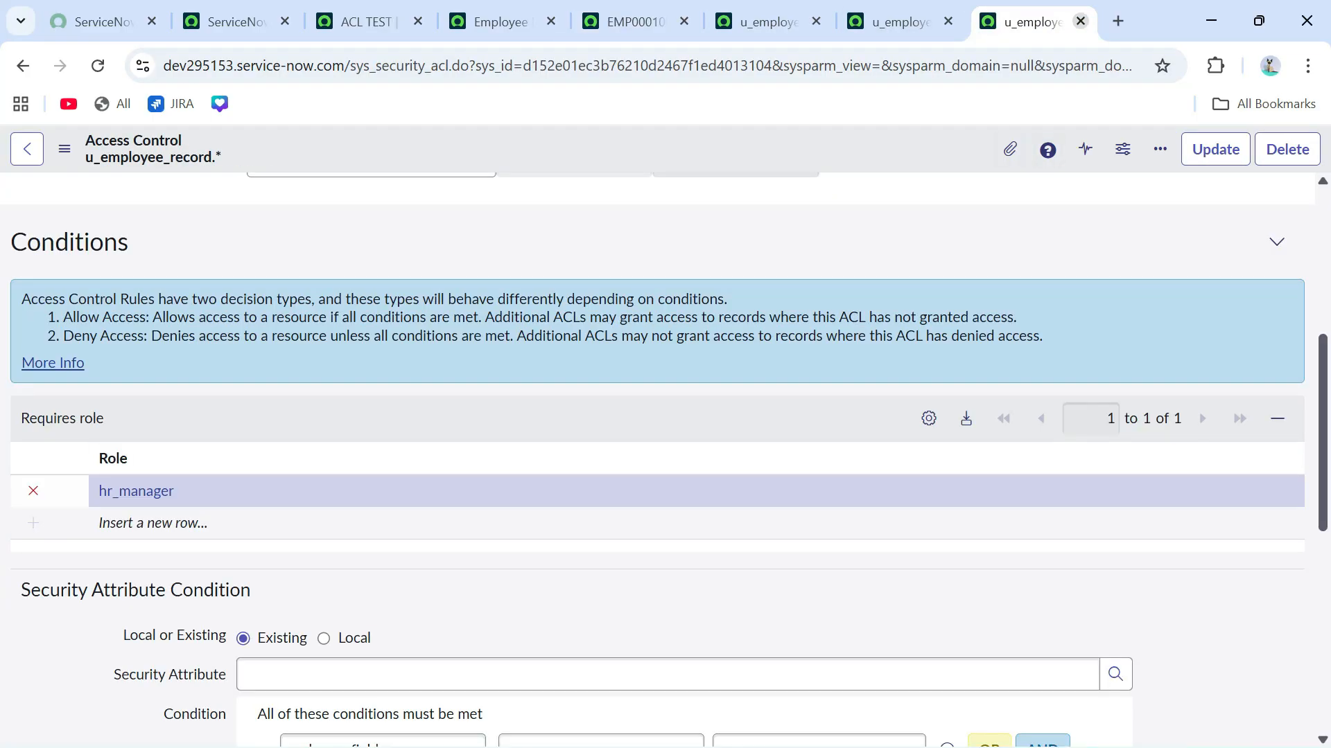
pyautogui.scroll(-3, 658, 457)
pyautogui.scroll(-5, 658, 458)
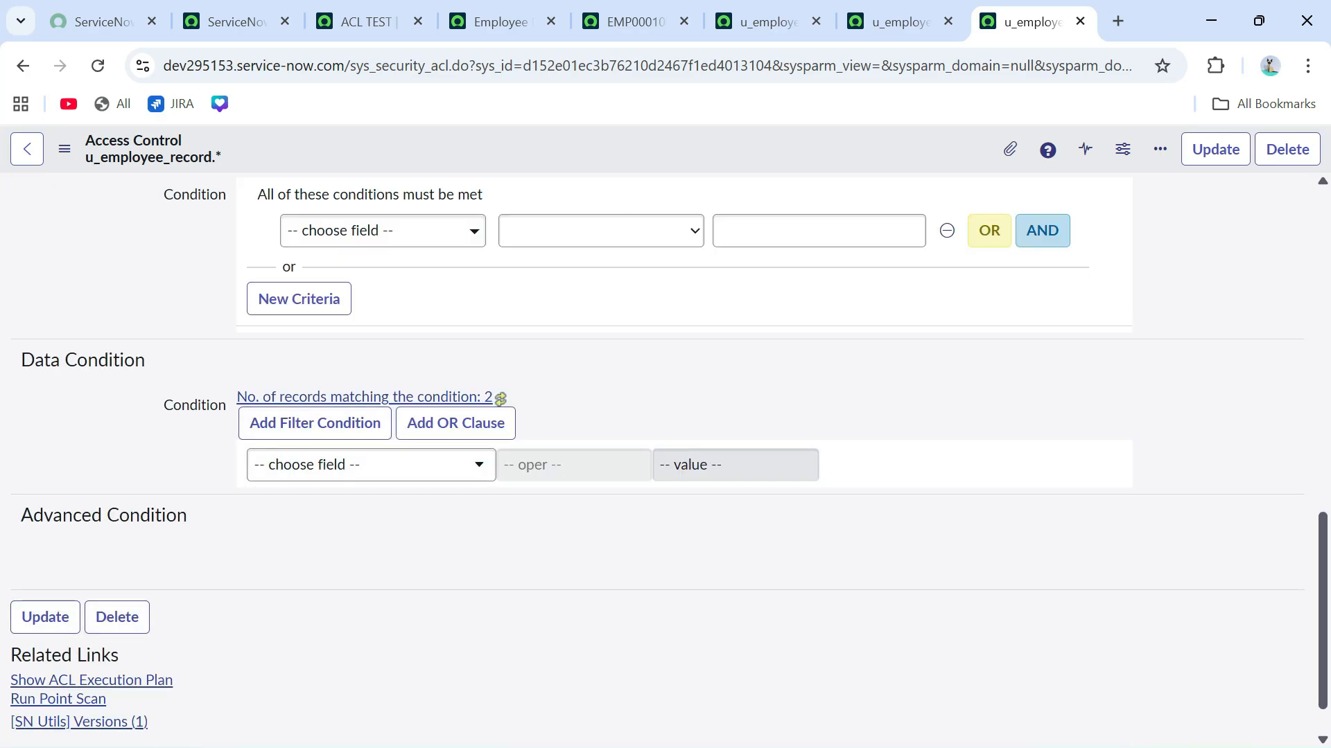
pyautogui.scroll(10, 658, 457)
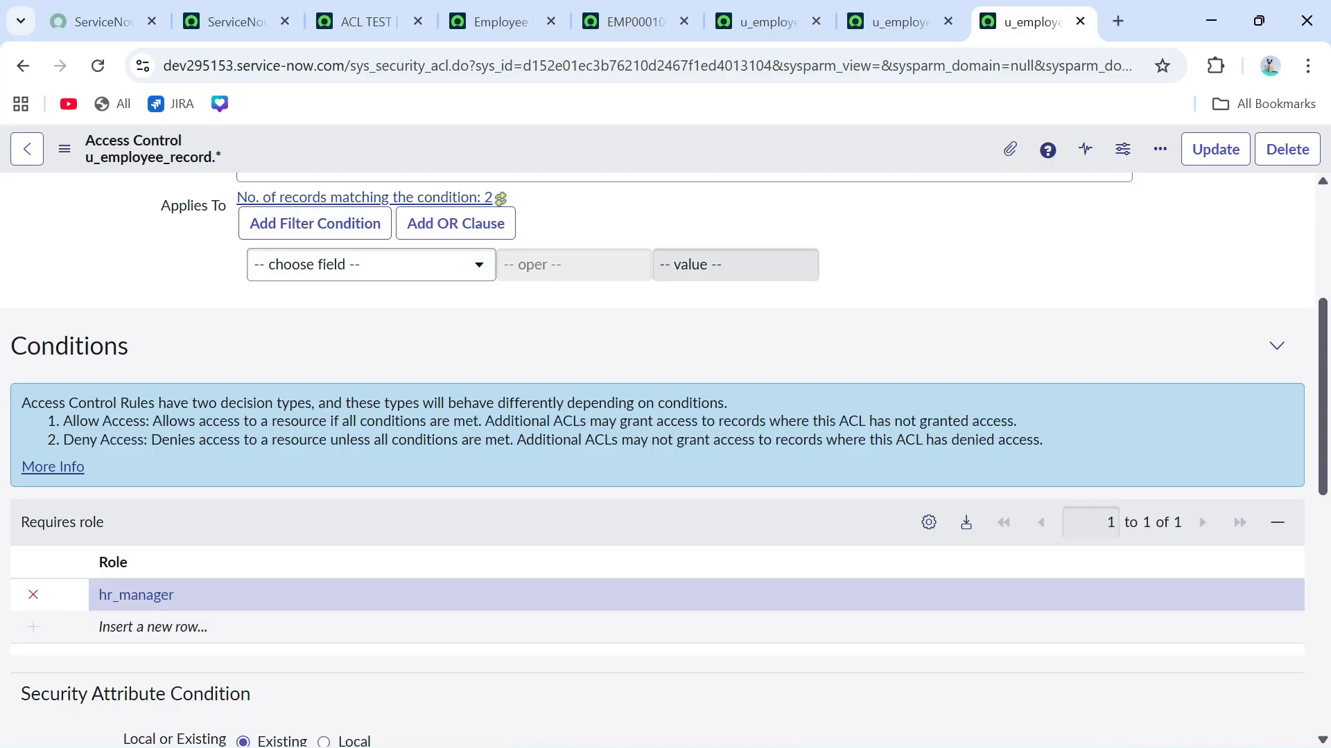
pyautogui.scroll(3, 659, 458)
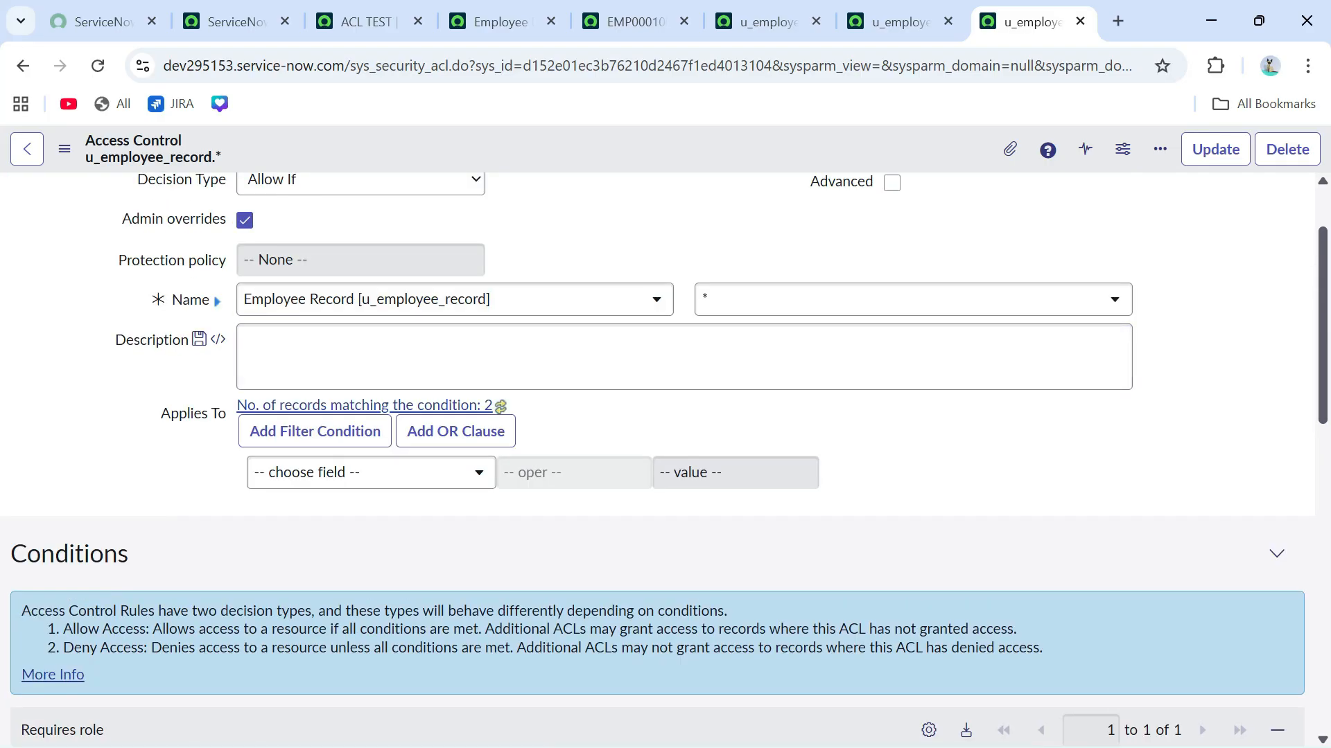
pyautogui.scroll(2, 658, 458)
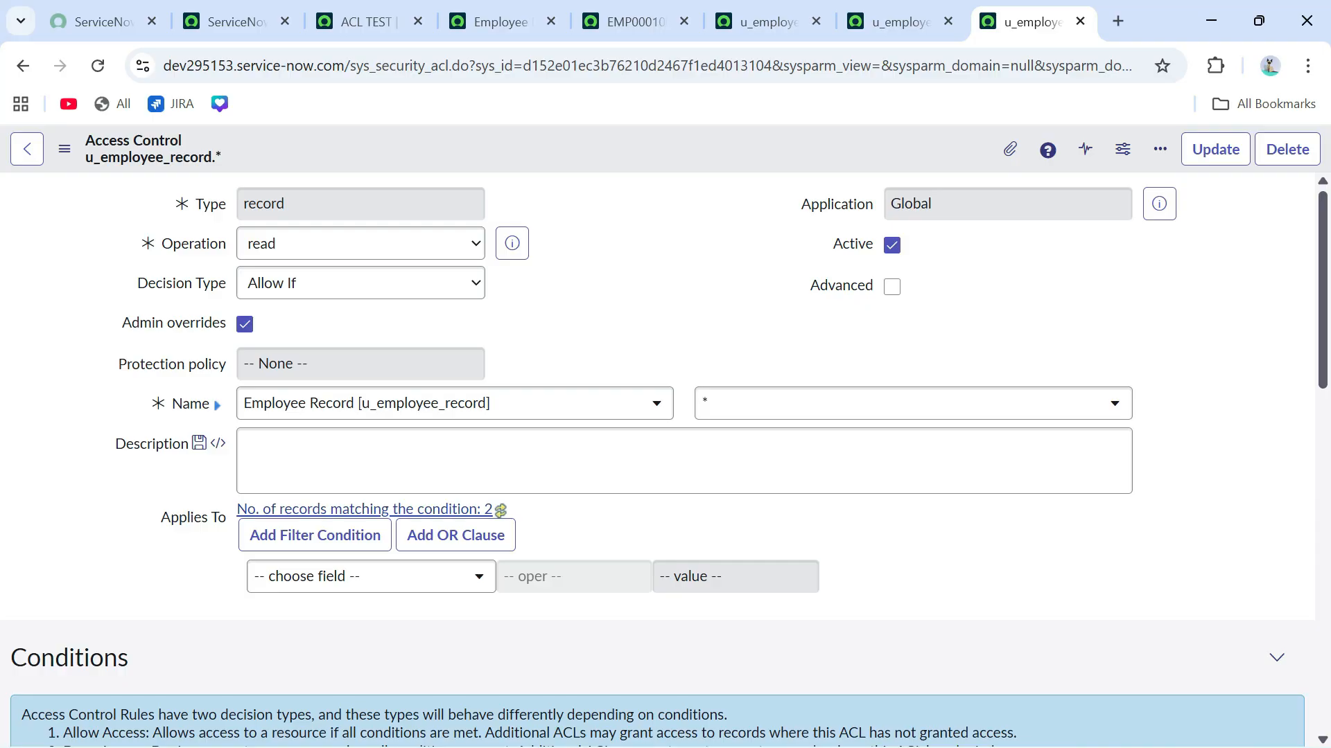
# Compare the Employee Salary read rule with the Salary Structure section of EMP0001008 and the Employee Records list
pyautogui.click(894, 21)
pyautogui.click(763, 21)
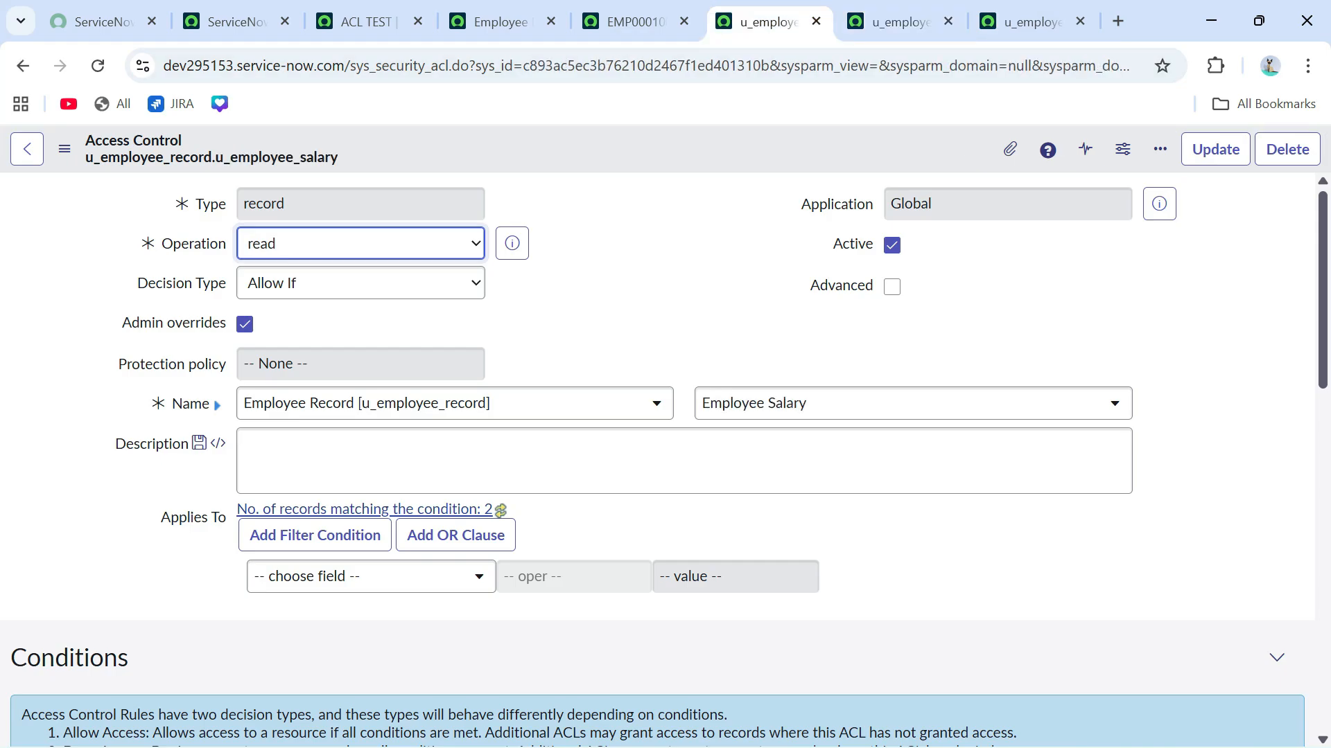
pyautogui.click(630, 21)
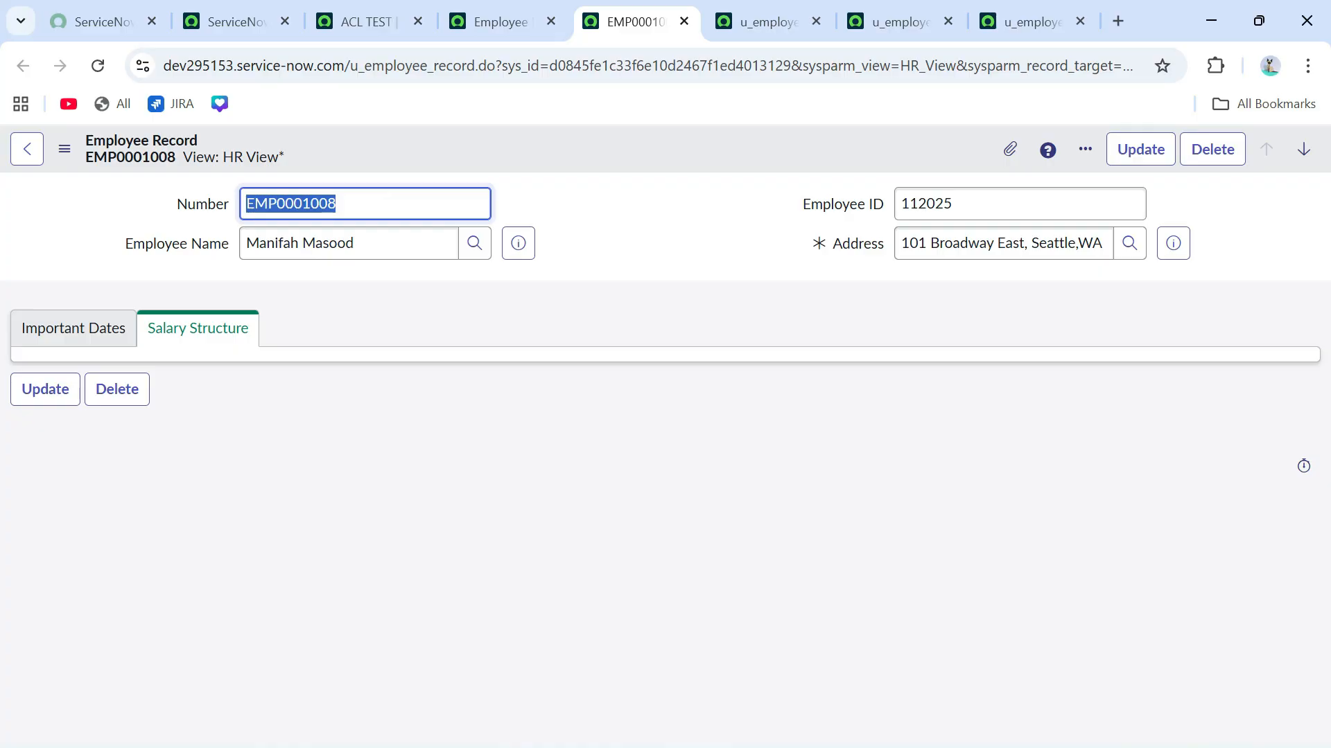
pyautogui.hotkey('ctrl', 'shift', 'Tab')
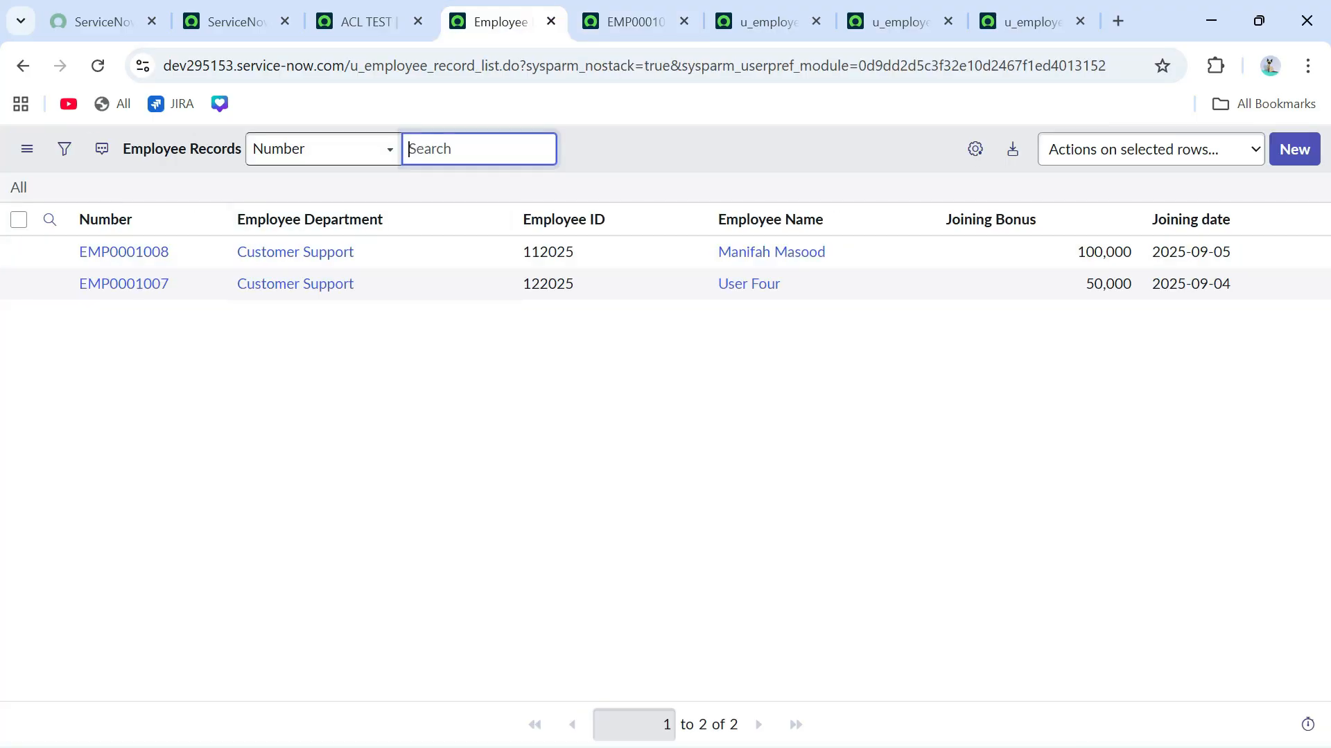